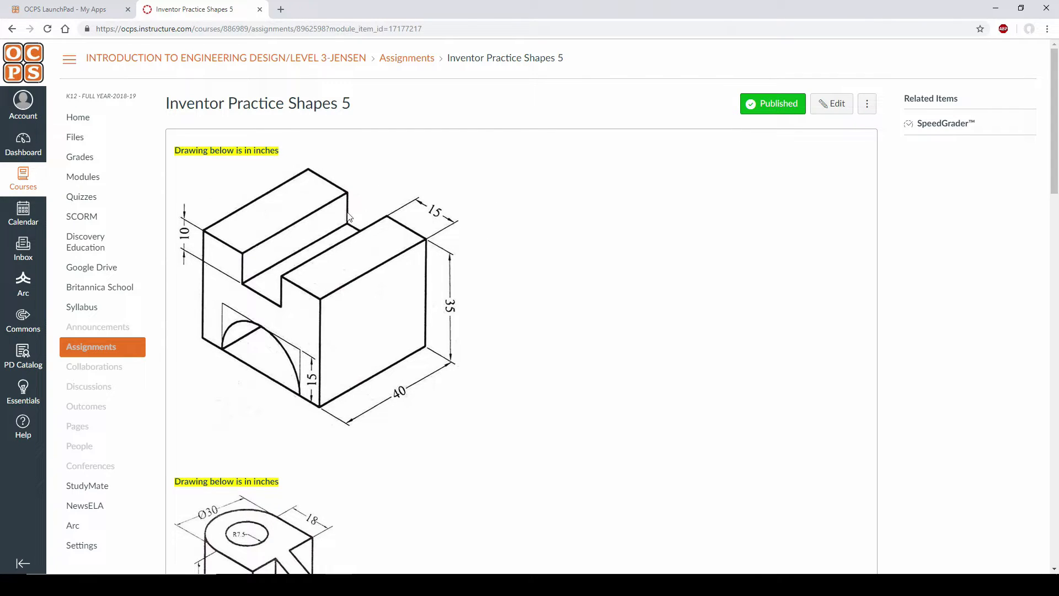
- Create a new part from the Standard (in).ipt template in the English templates folder
scroll(324, 265, down, 20)
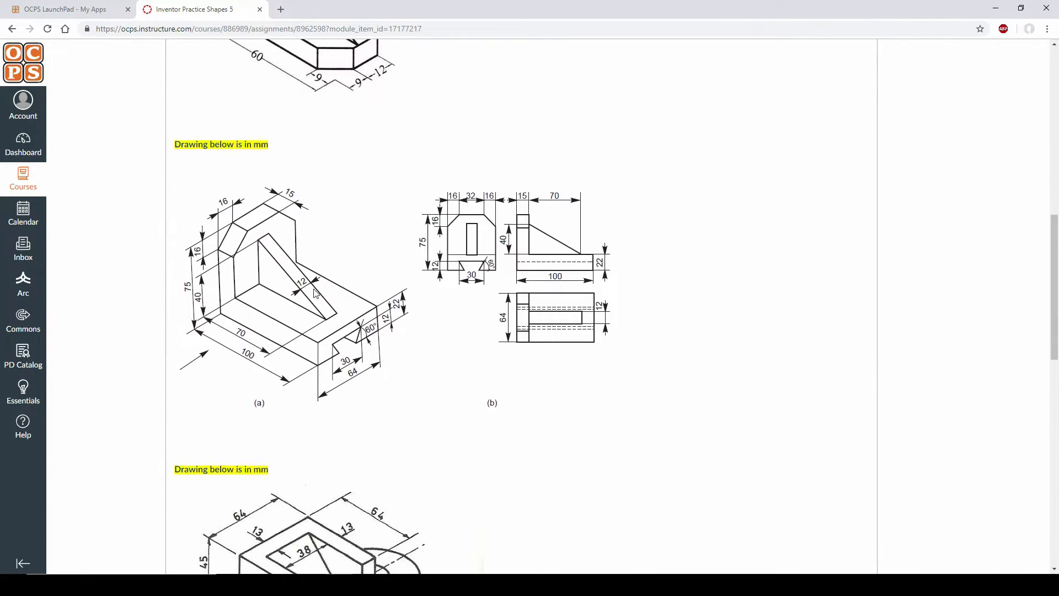
scroll(343, 258, down, 10)
scroll(339, 271, up, 20)
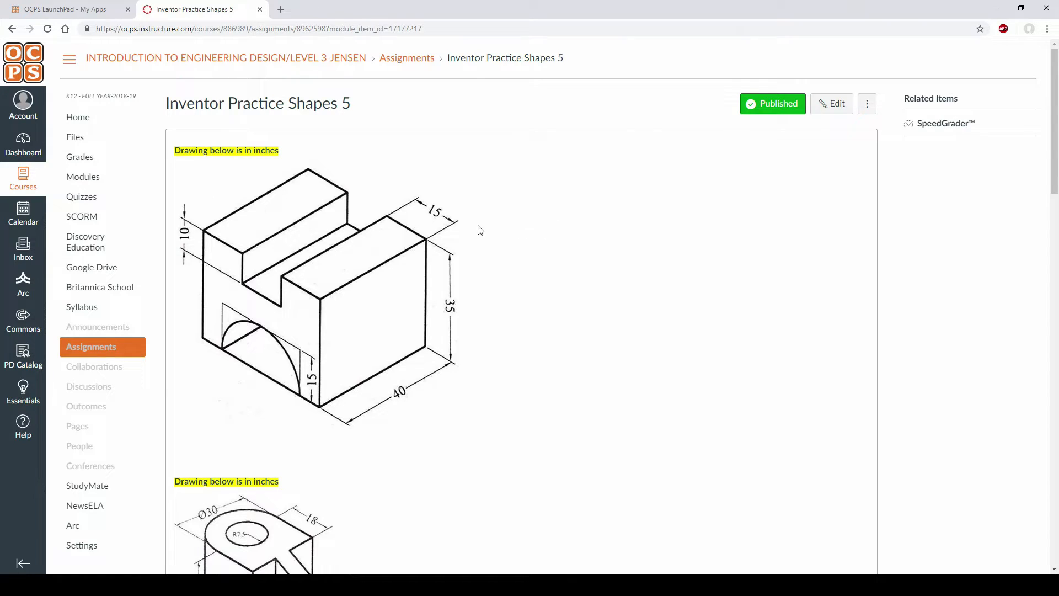
key(alt+Tab)
click(16, 41)
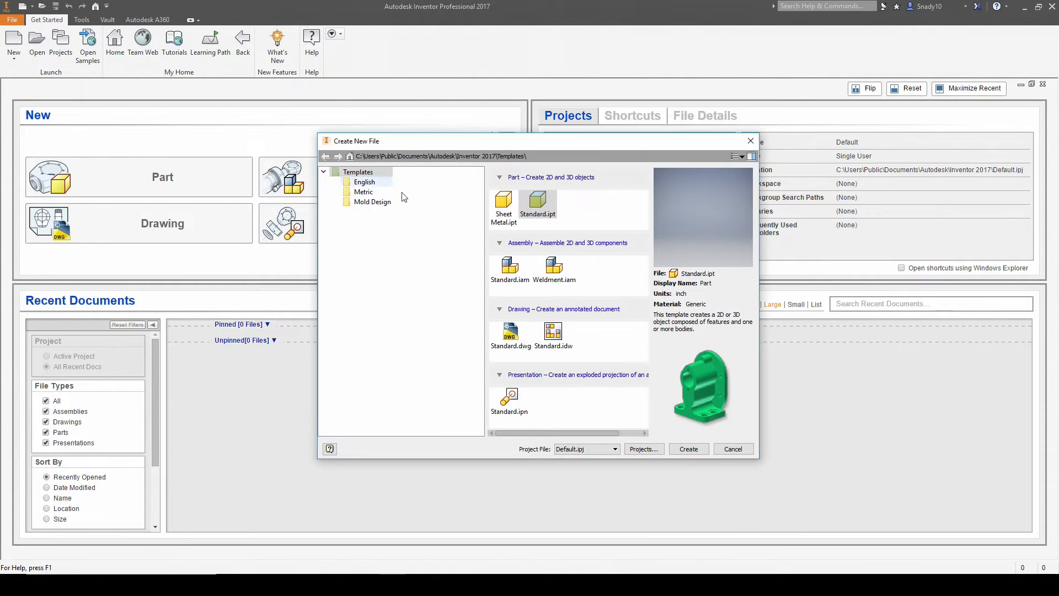
click(364, 182)
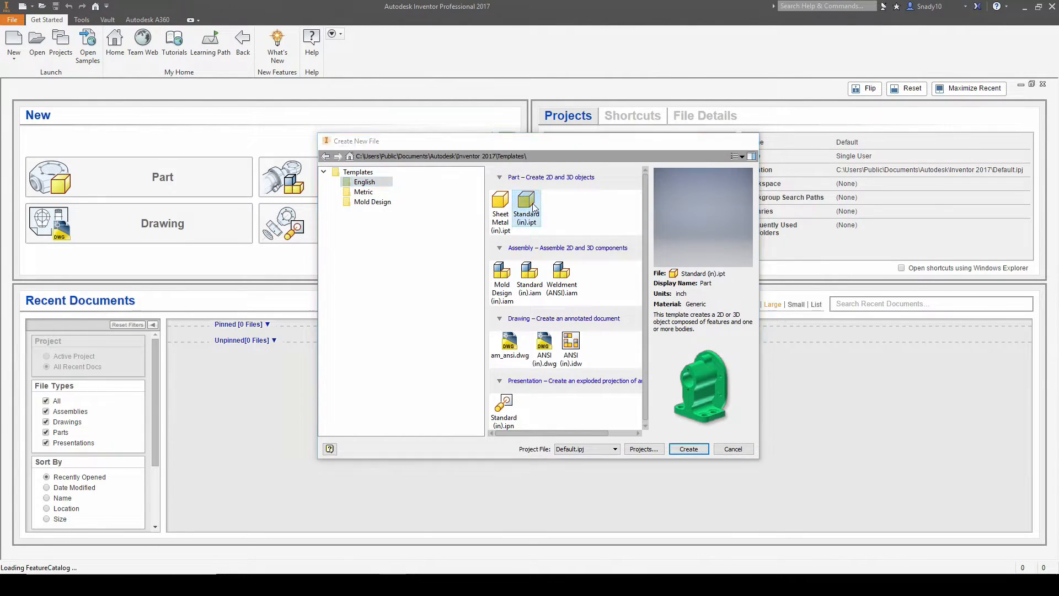
double_click(532, 204)
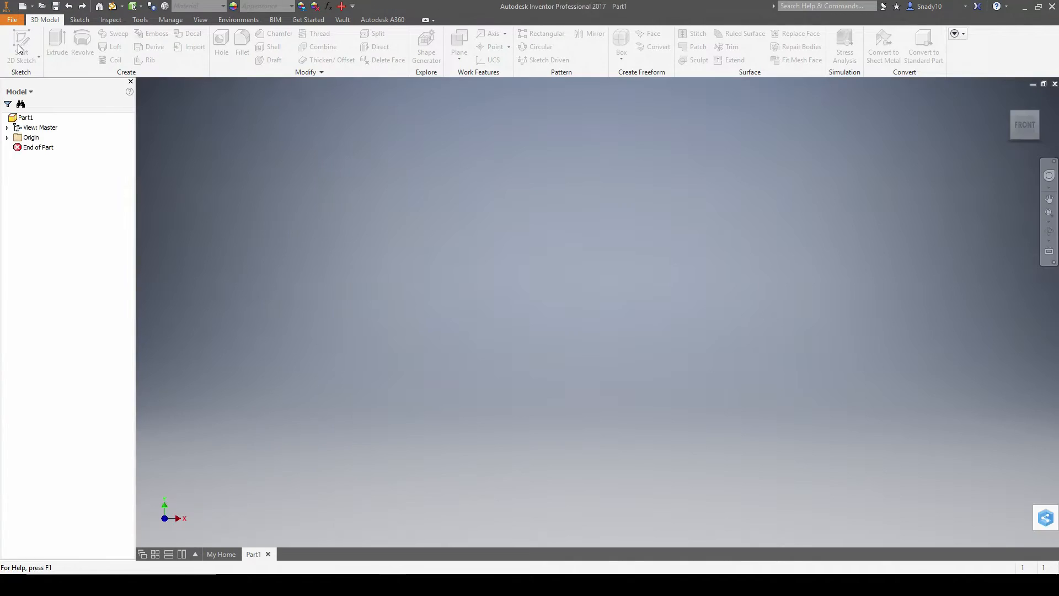
- Start a sketch on the XY plane and draw the 35 in first line from the origin
click(22, 41)
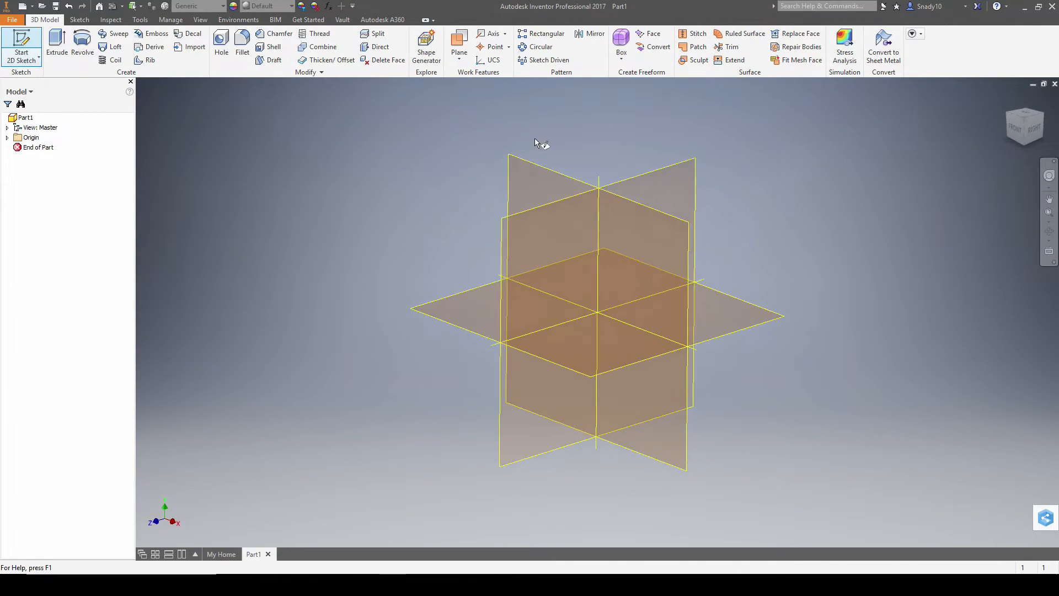
click(543, 168)
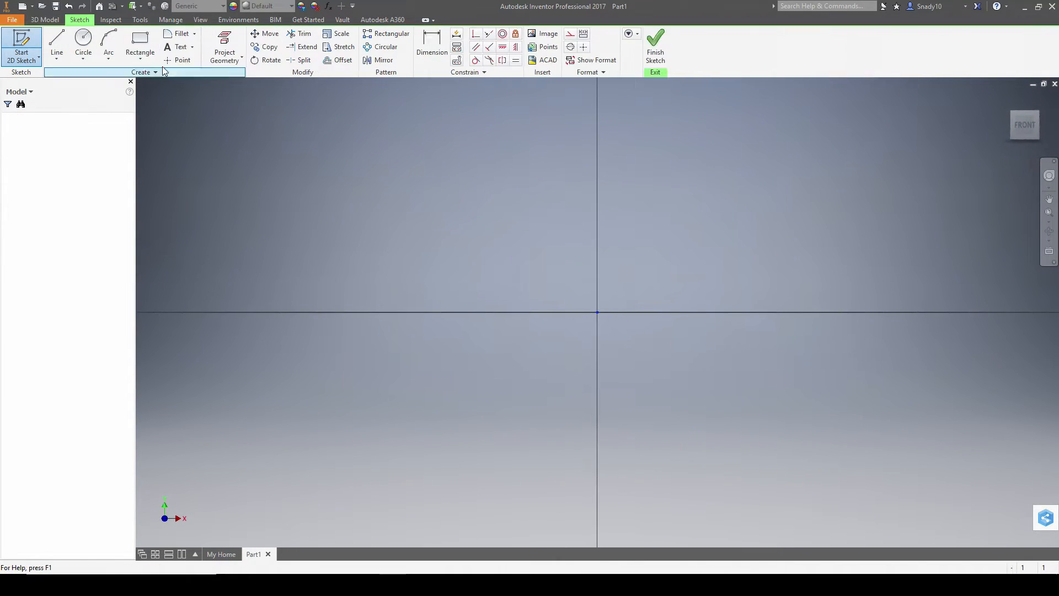
click(55, 43)
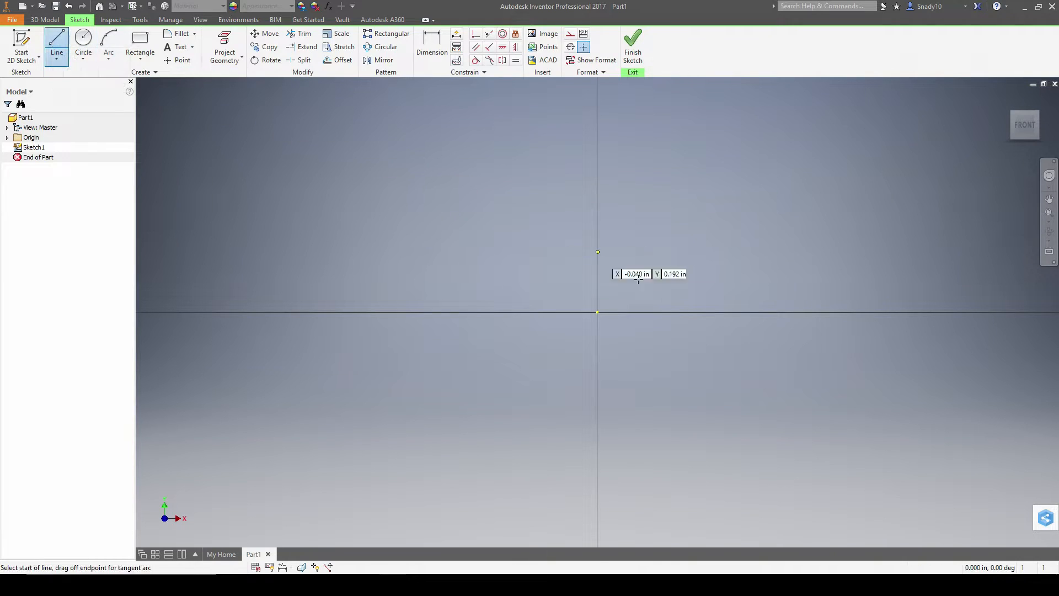
click(597, 312)
key(alt+Tab)
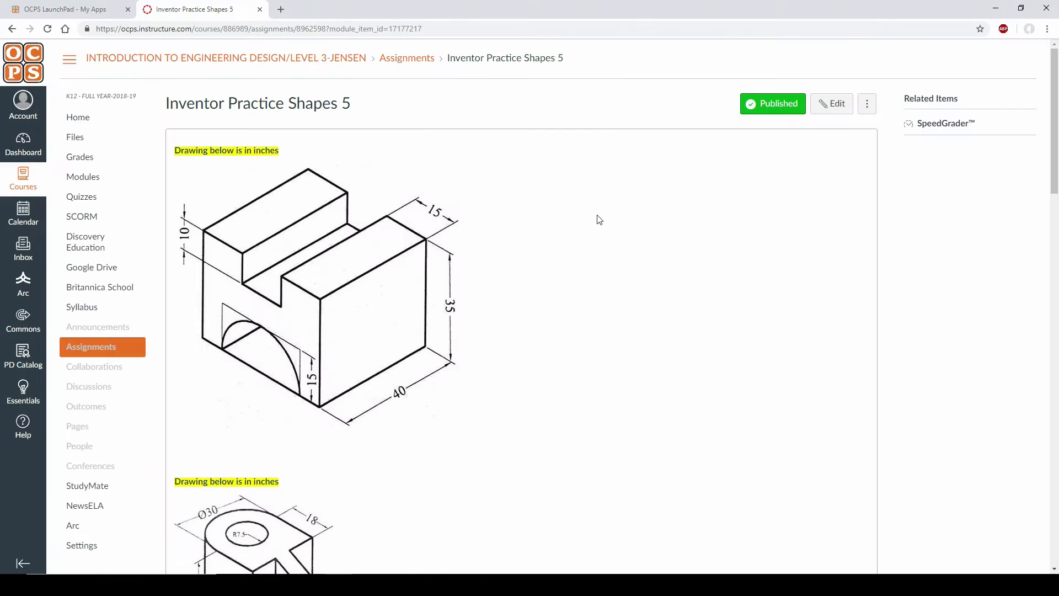
key(alt+Tab)
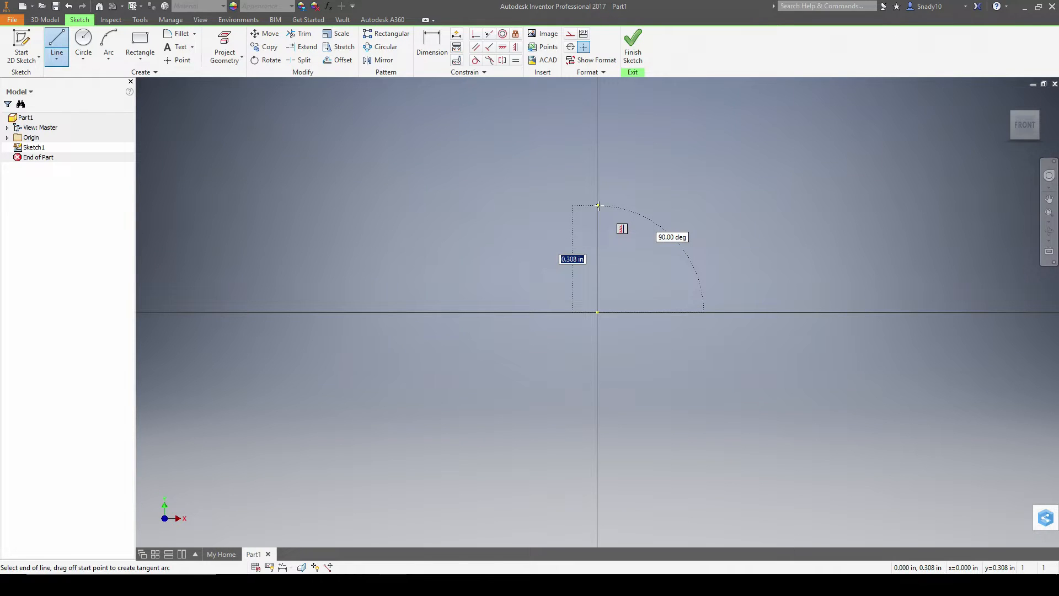
click(1024, 129)
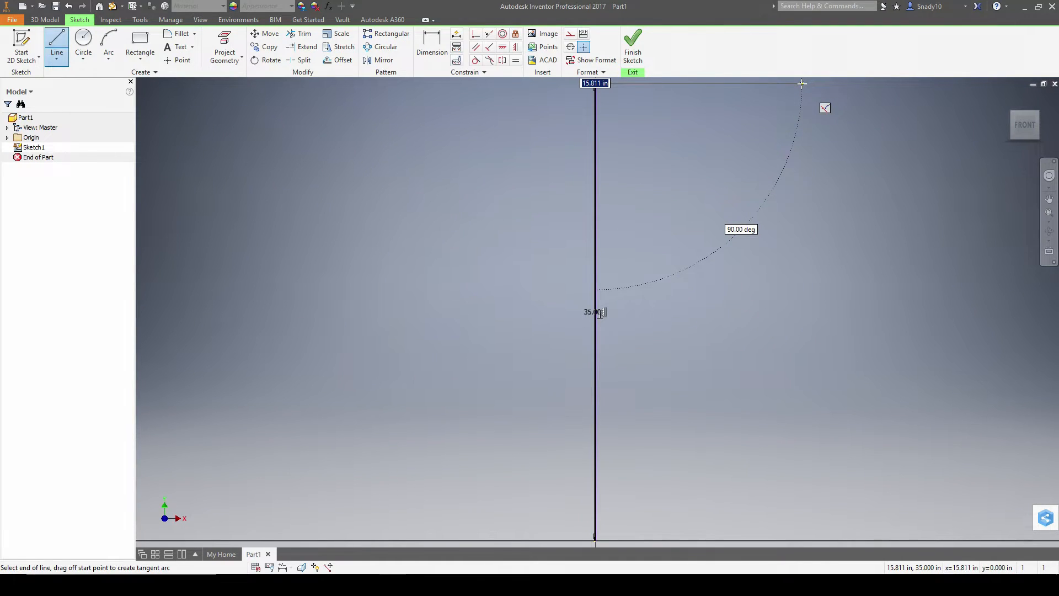
key(alt+Tab)
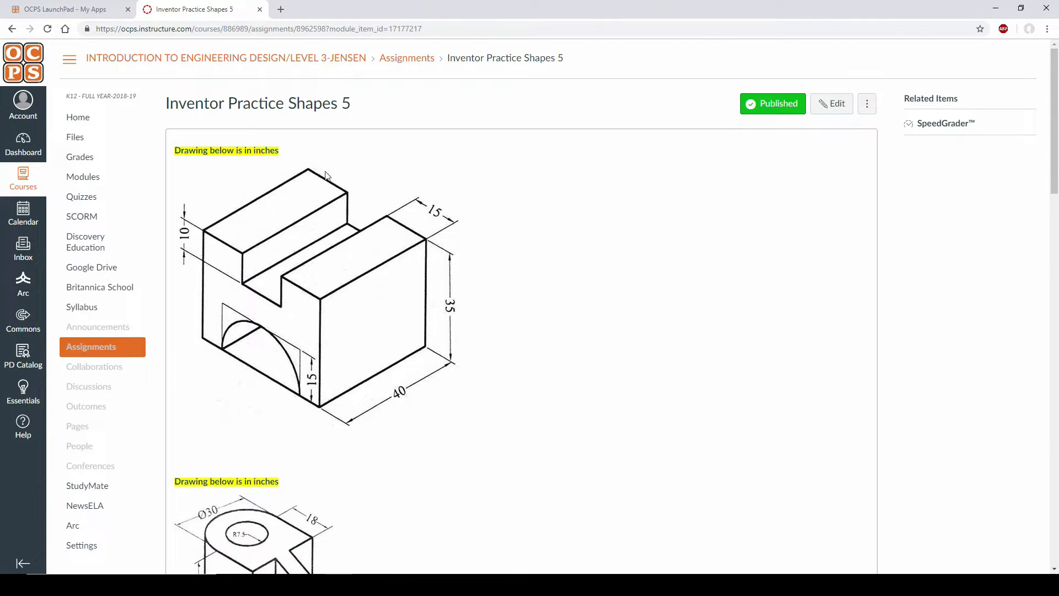
key(alt+Tab)
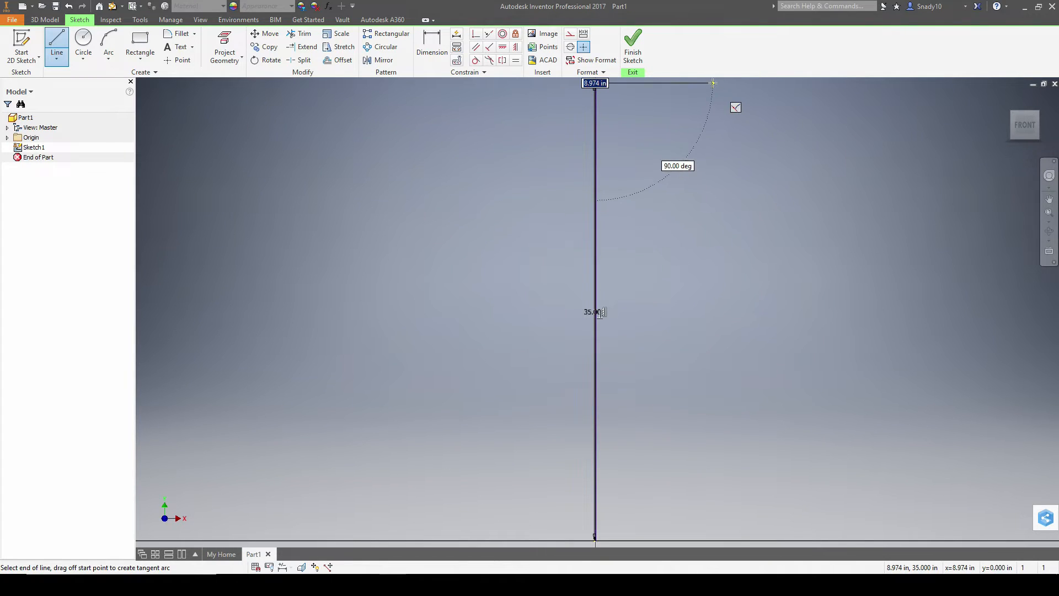
- Add the 15 top-left segment, then 10 down and 15 across the notch bottom
click(792, 83)
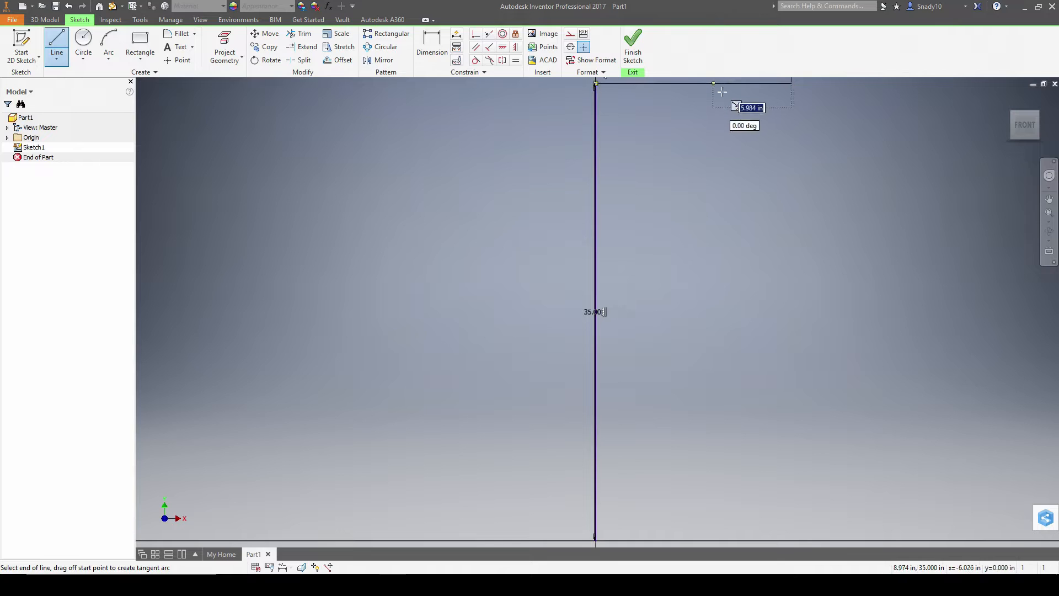
key(alt+Tab)
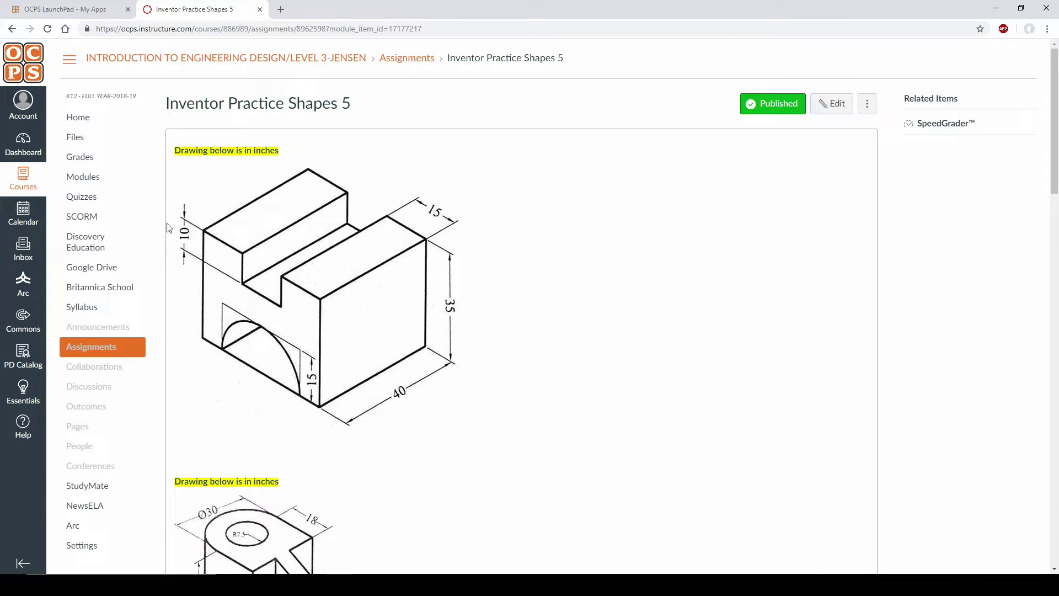
key(alt+Tab)
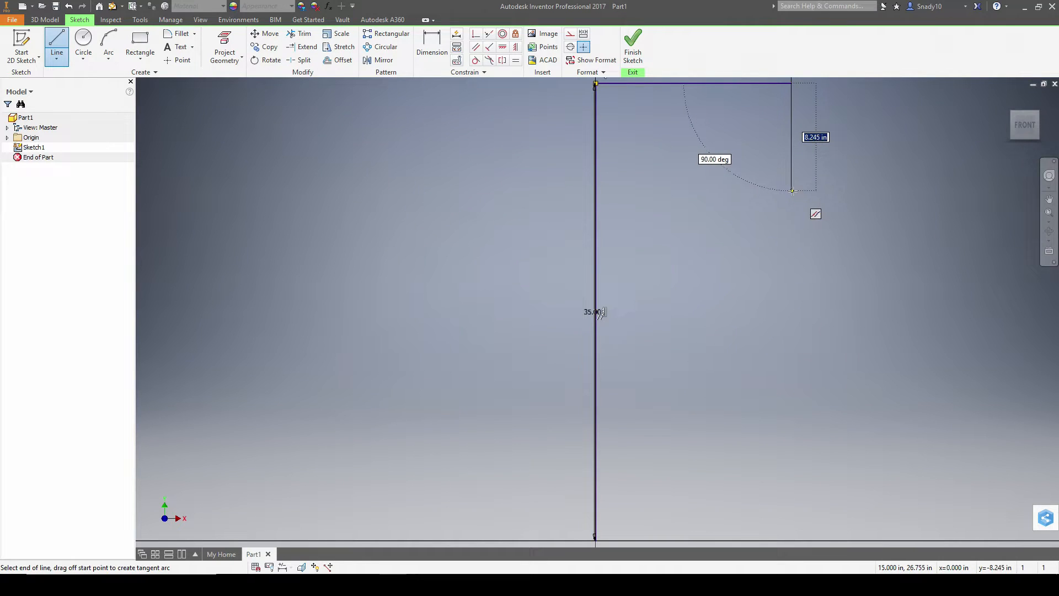
text(10)
key(Return)
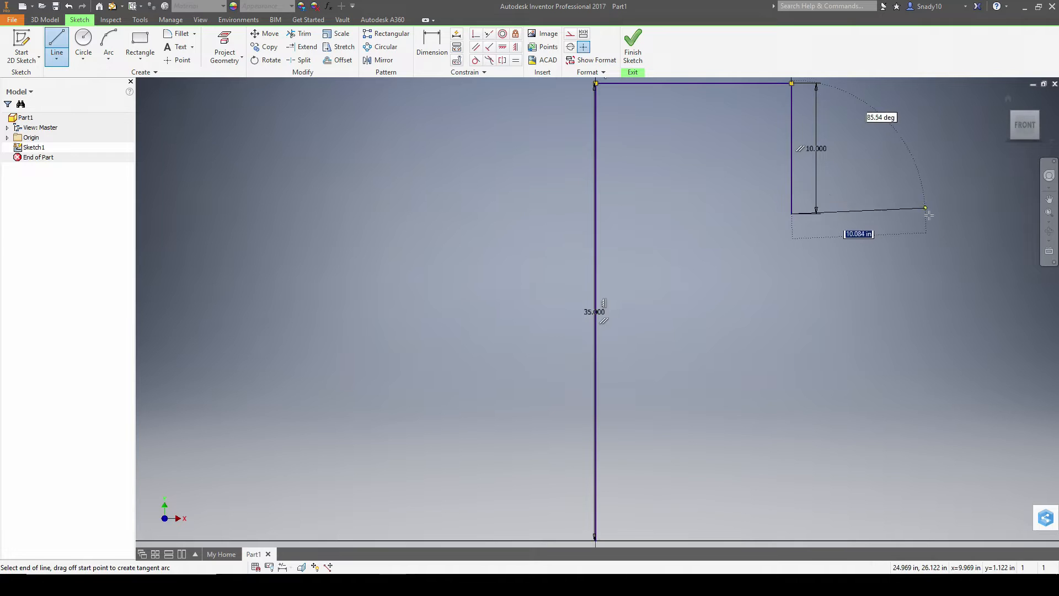
text(15)
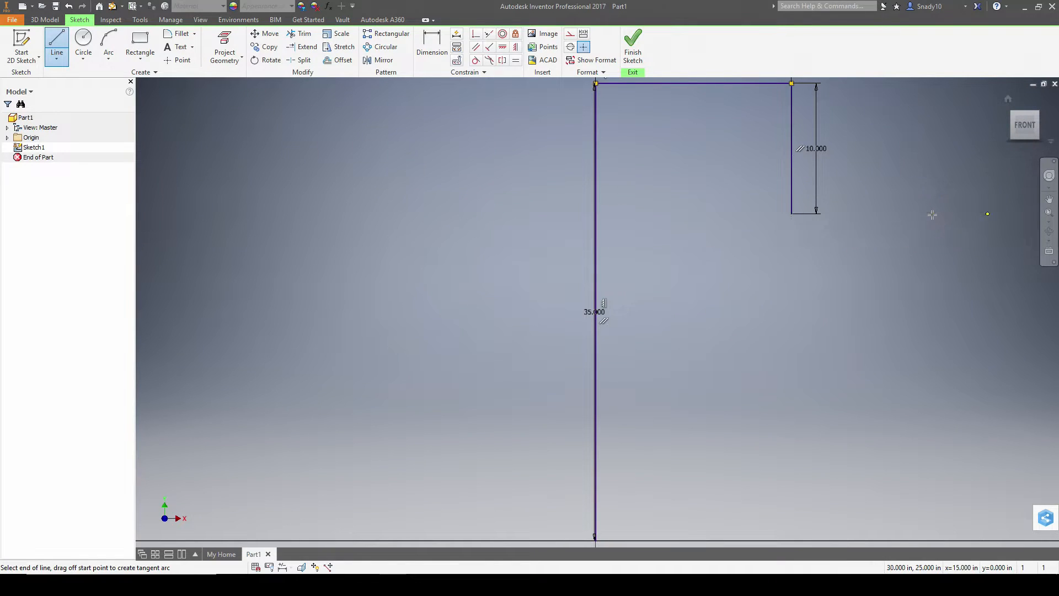
key(Return)
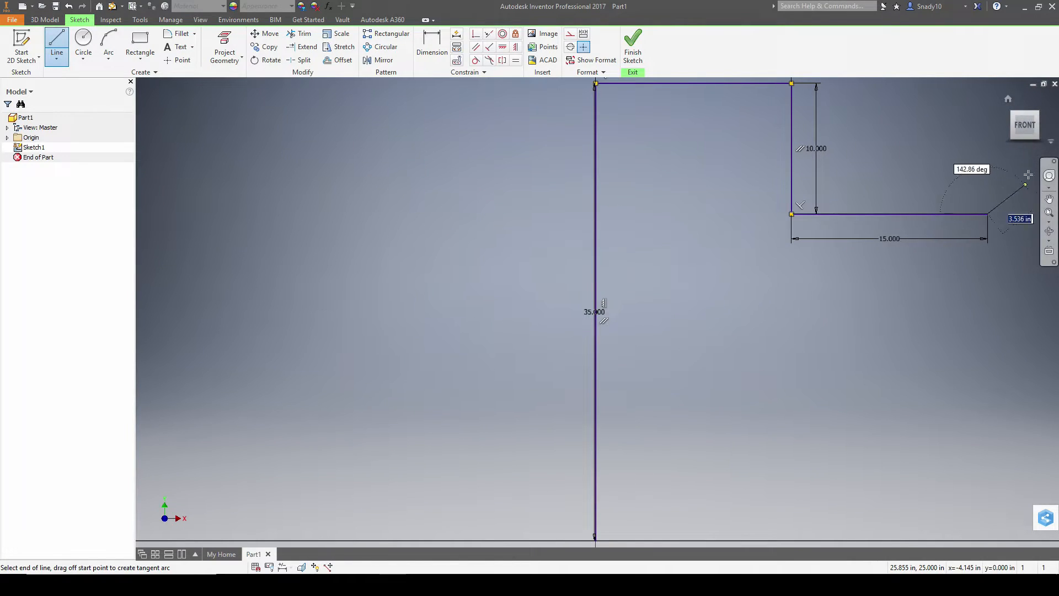
- Finish with 10 up, 15 top-right, 35 down and the 45 base back to the origin
click(987, 85)
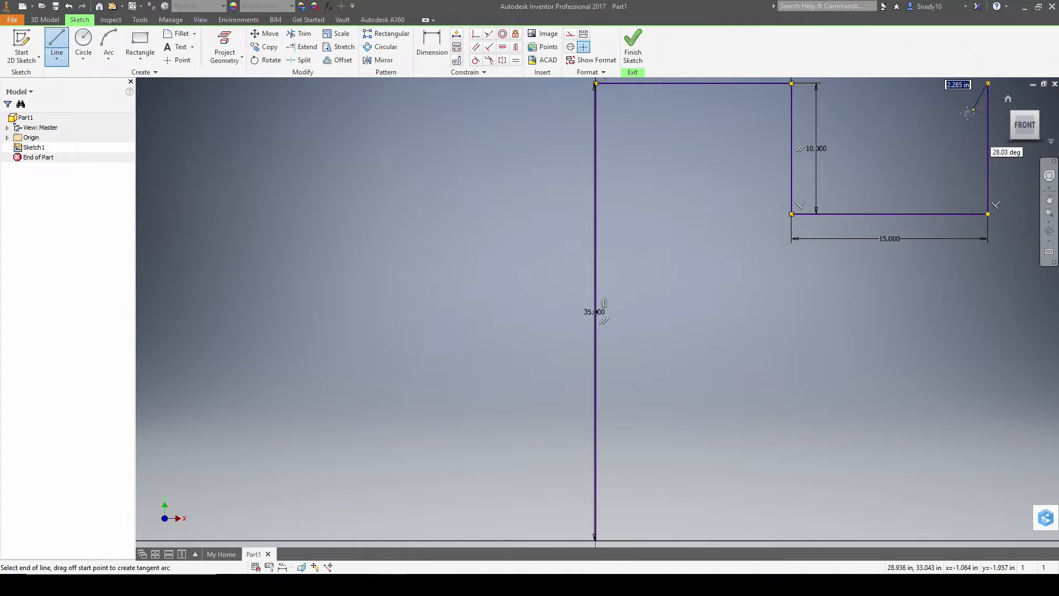
middle_drag(990, 90, 804, 159)
text(1)
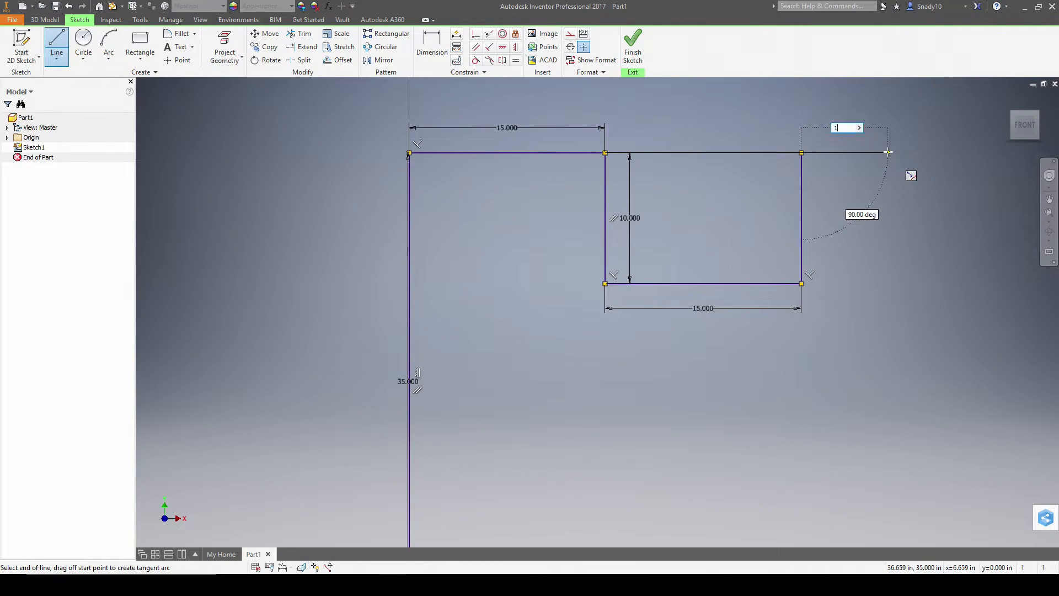
text(5)
key(Return)
middle_drag(992, 417, 907, 303)
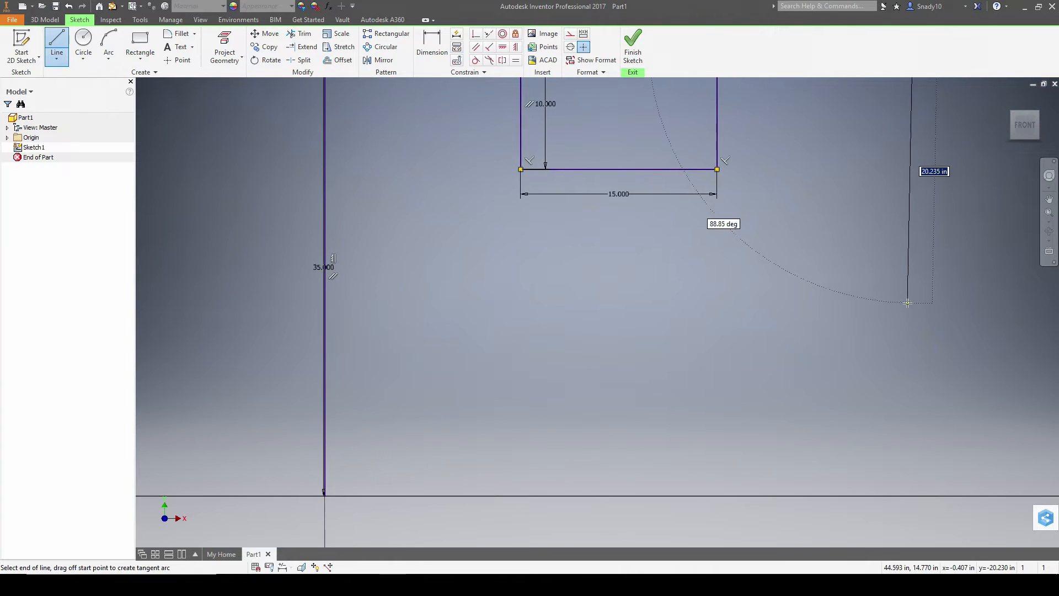
click(913, 496)
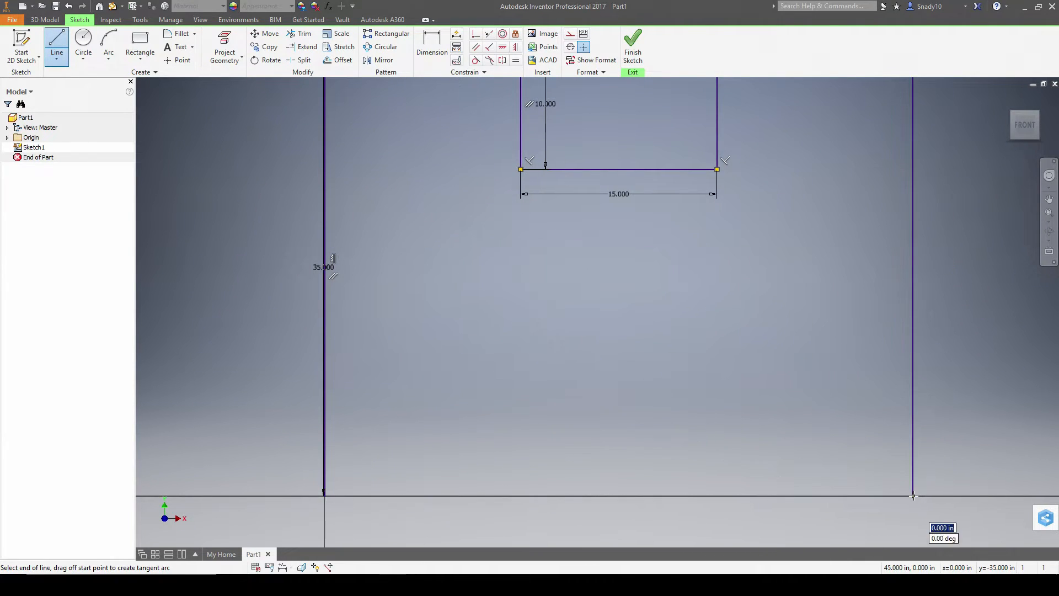
click(324, 494)
key(Escape)
key(alt+Tab)
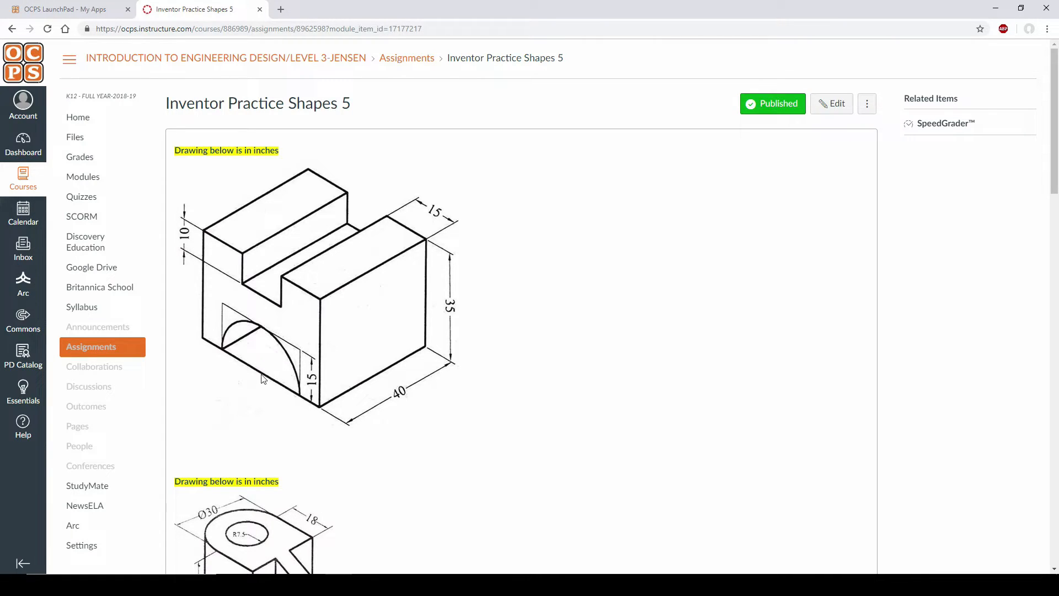
- Draw a 15 radius center-point semicircle centred on the bottom line's midpoint
key(alt+Tab)
click(108, 55)
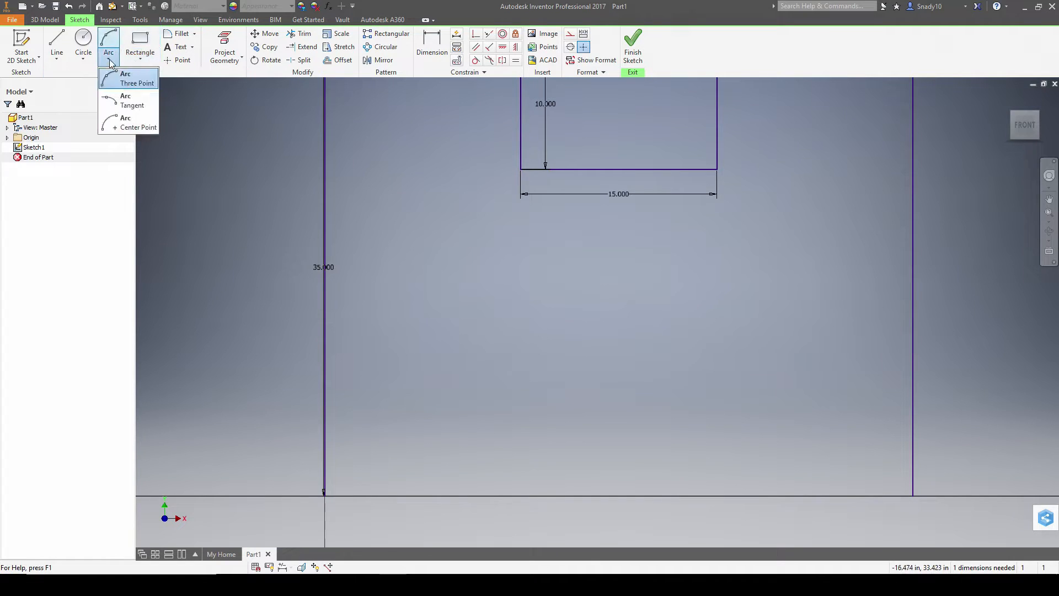
click(125, 126)
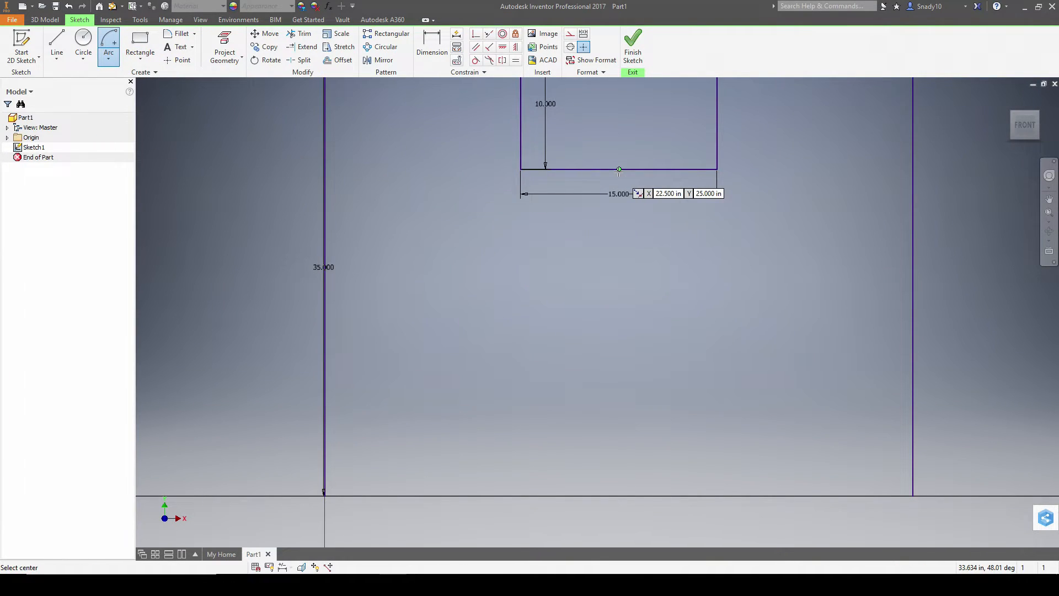
key(alt+Tab)
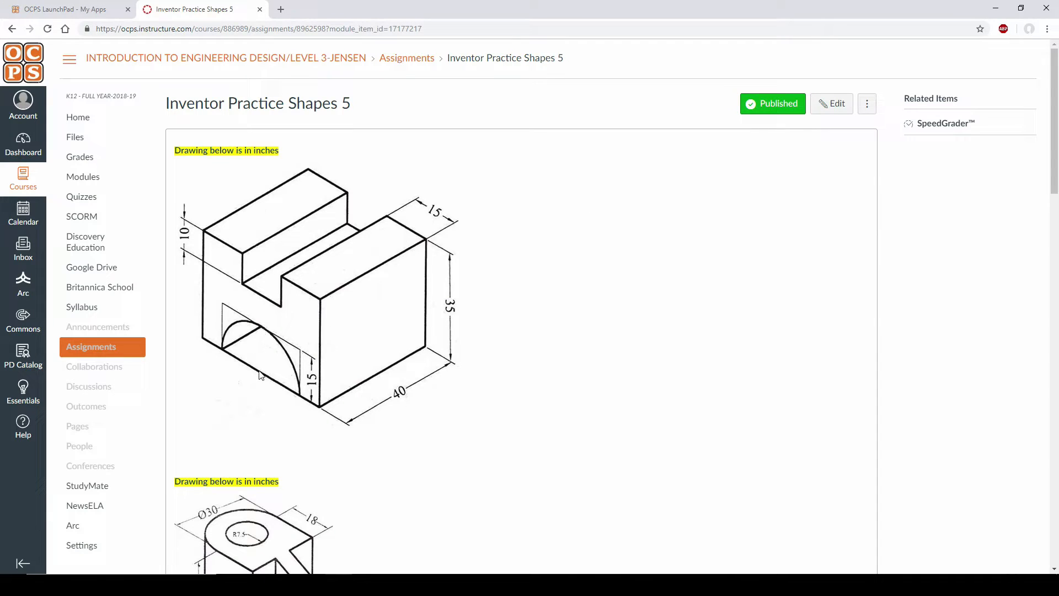
key(alt+Tab)
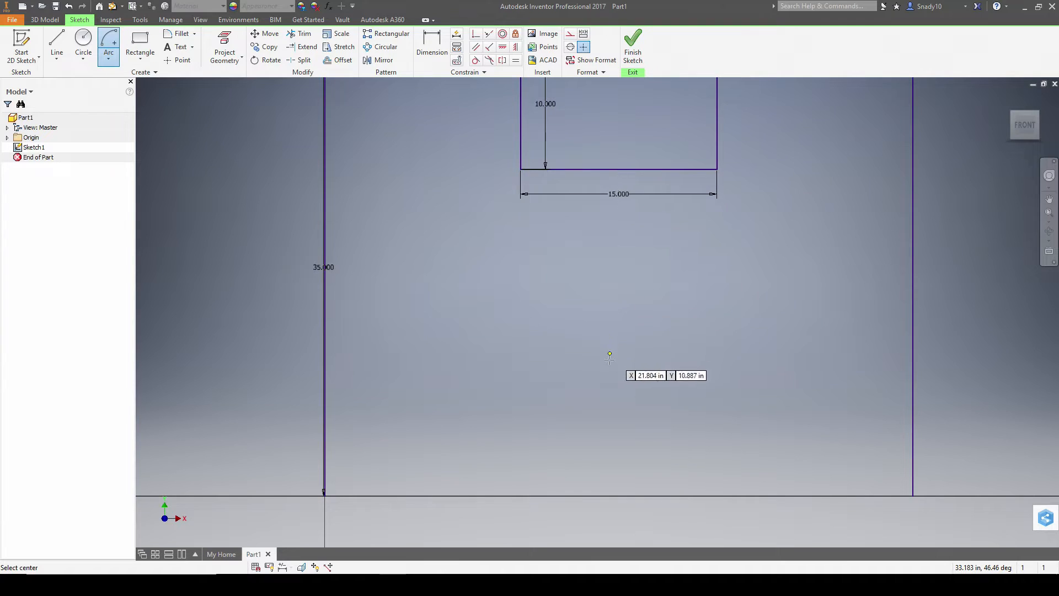
click(619, 495)
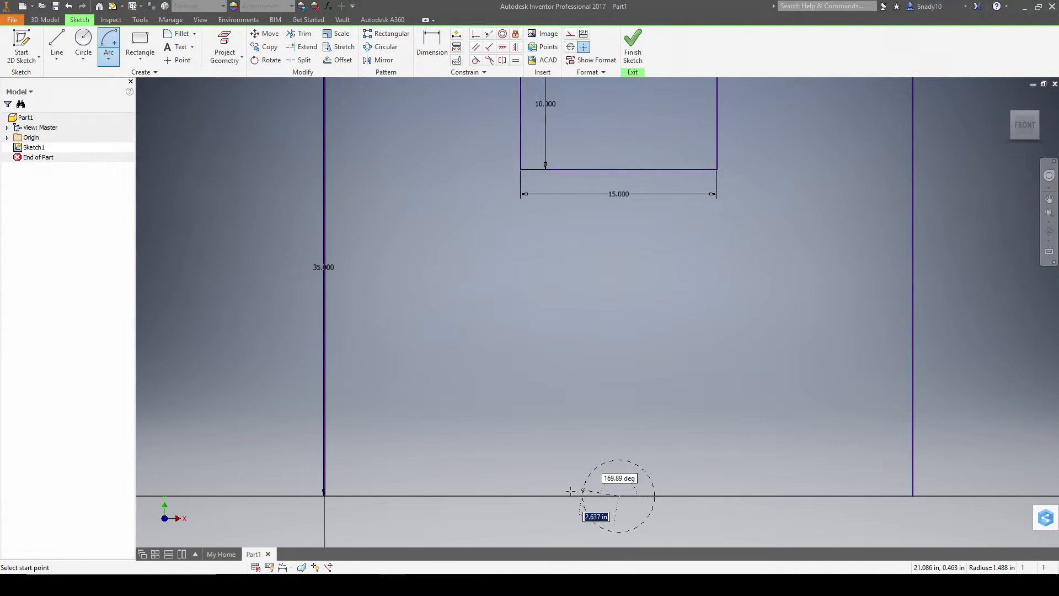
text(15)
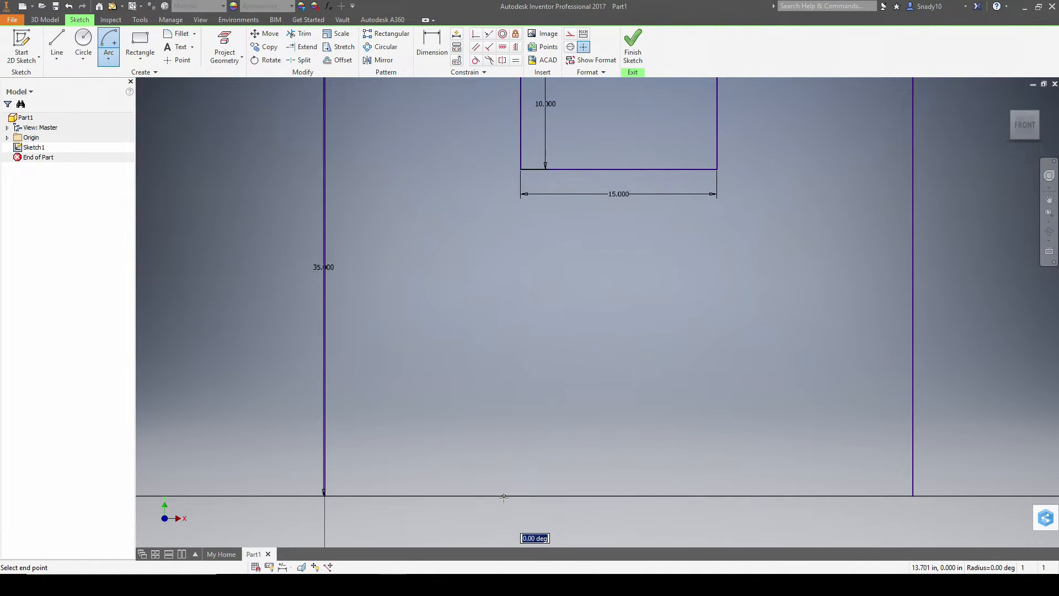
key(alt+Tab)
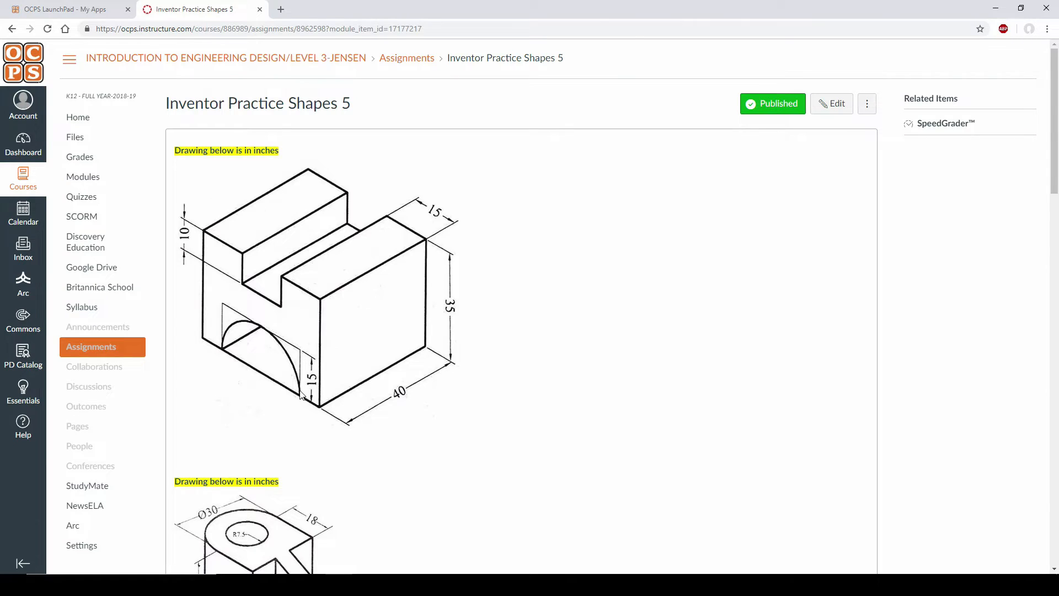
key(alt+Tab)
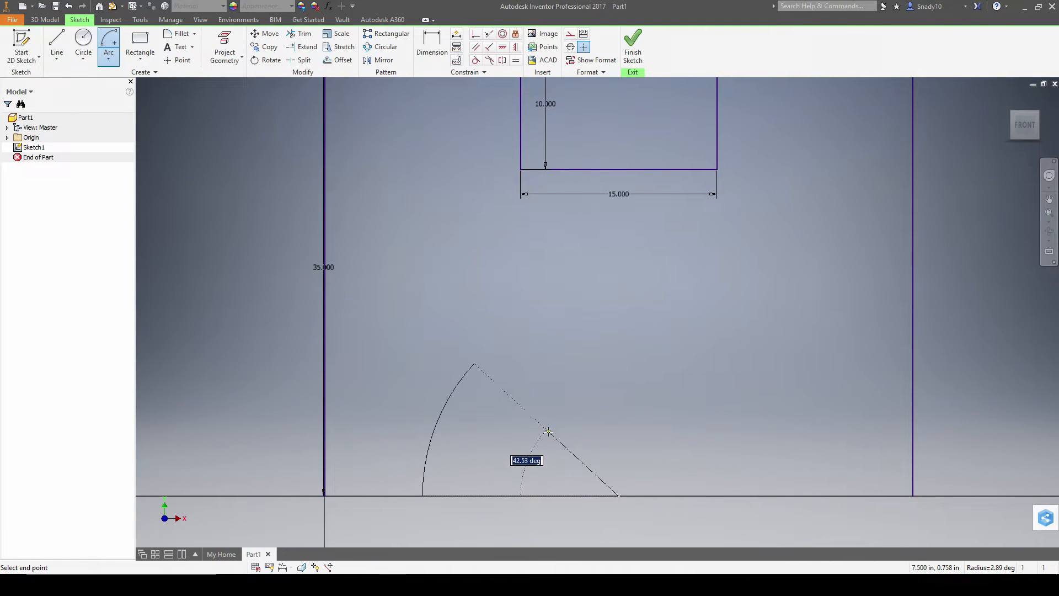
click(814, 495)
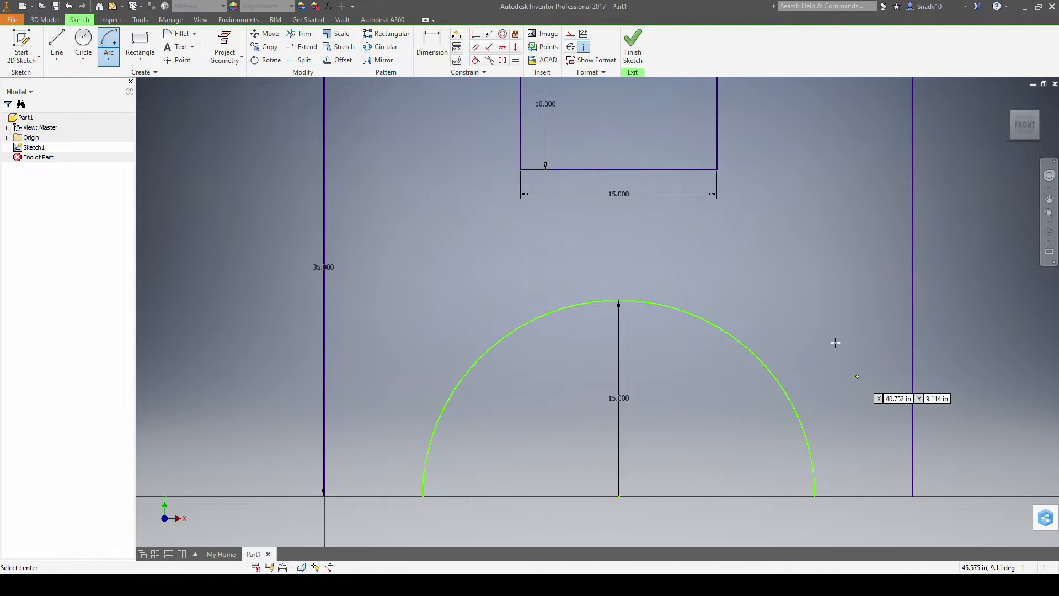
- Join both arc ends to the right and left side edges with straight base lines
click(57, 46)
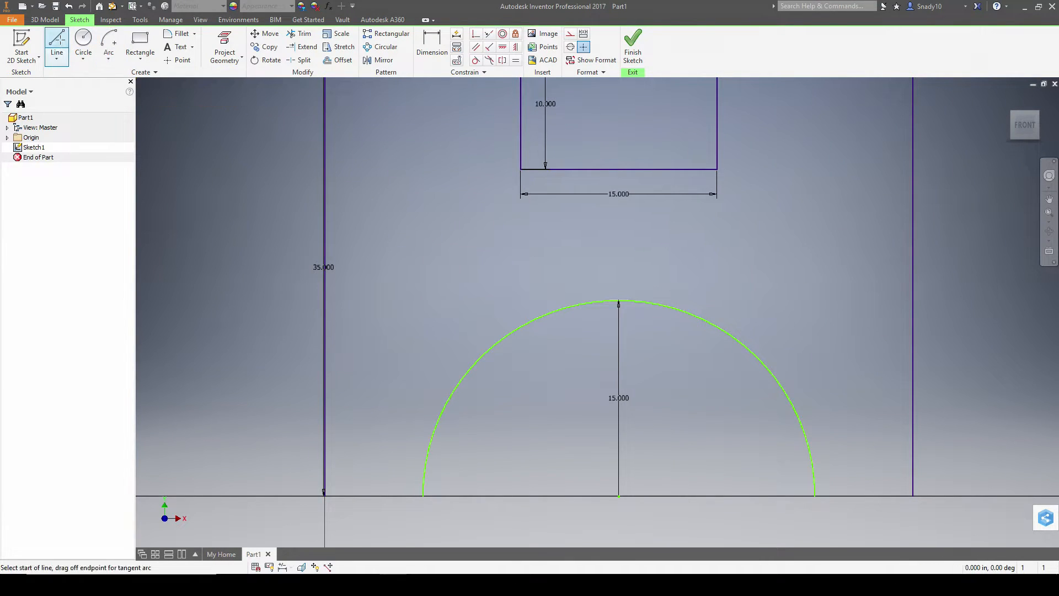
click(815, 496)
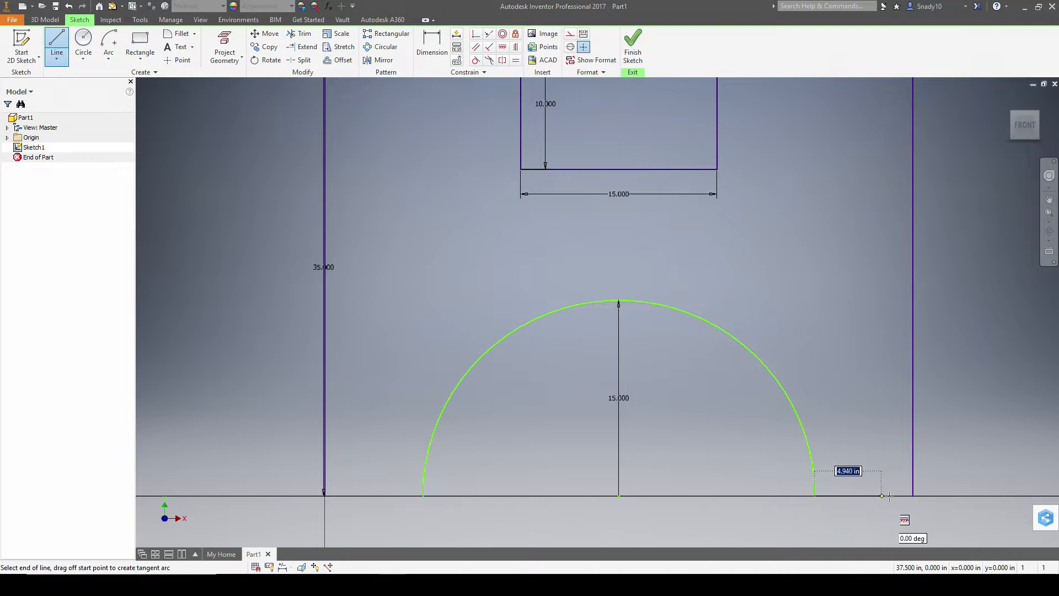
double_click(913, 495)
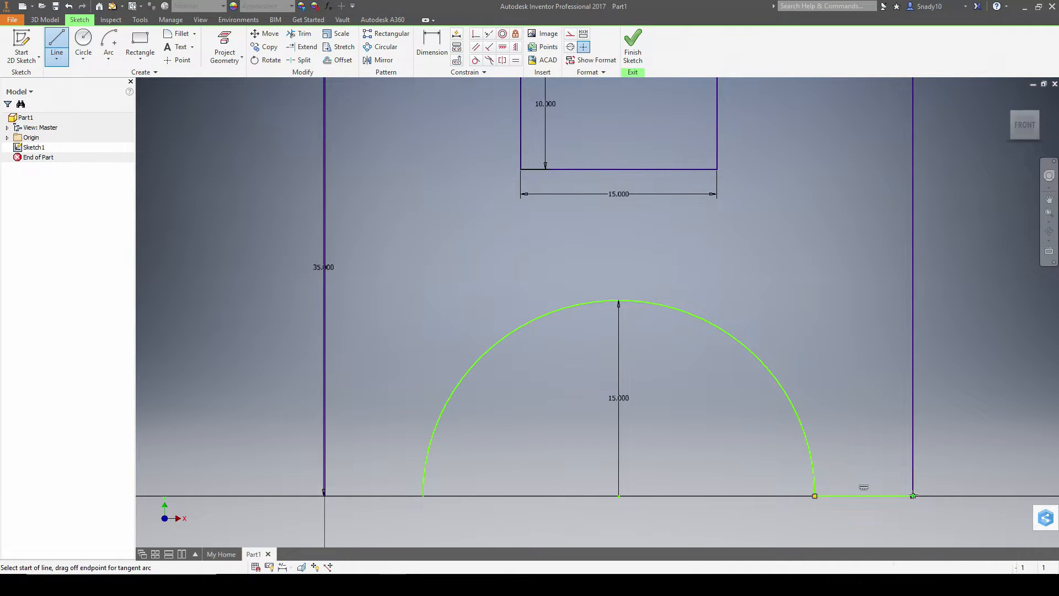
click(423, 495)
double_click(325, 496)
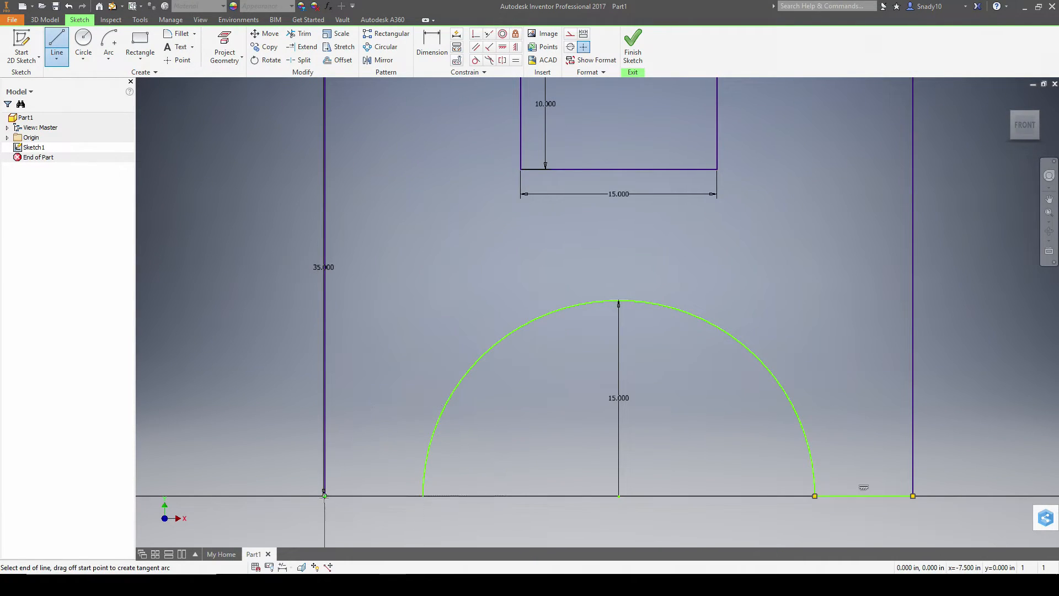
- Finish the sketch and extrude the notched, arched profile 40 in deep
click(633, 46)
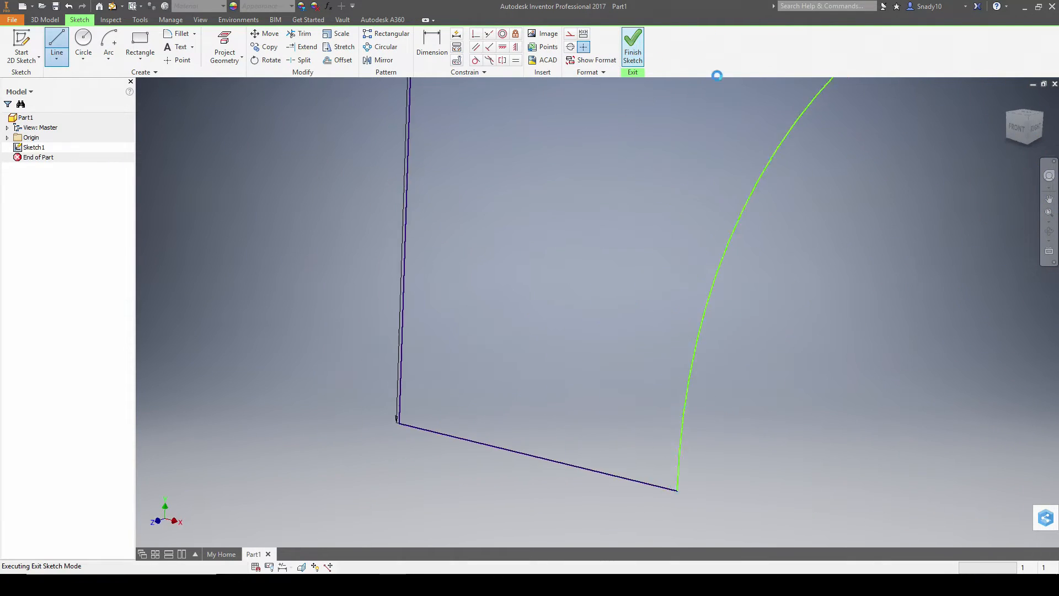
click(1008, 99)
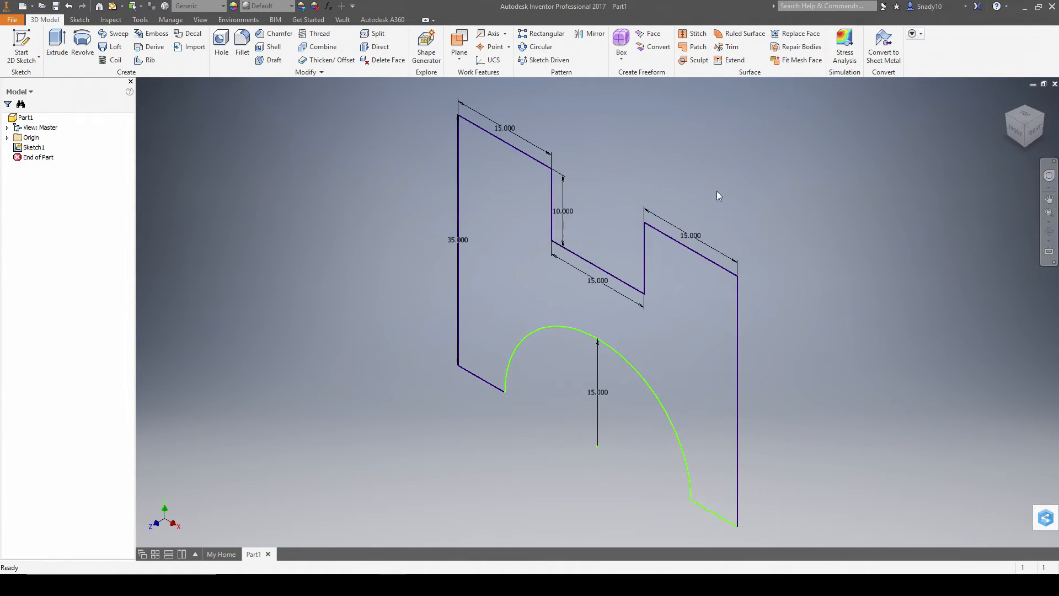
click(57, 47)
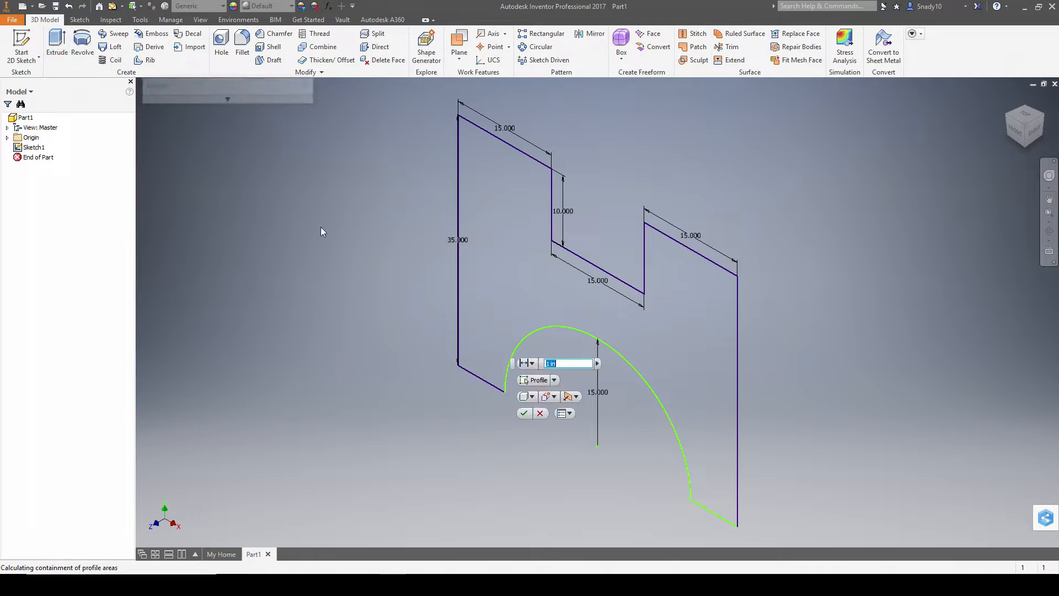
key(alt+Tab)
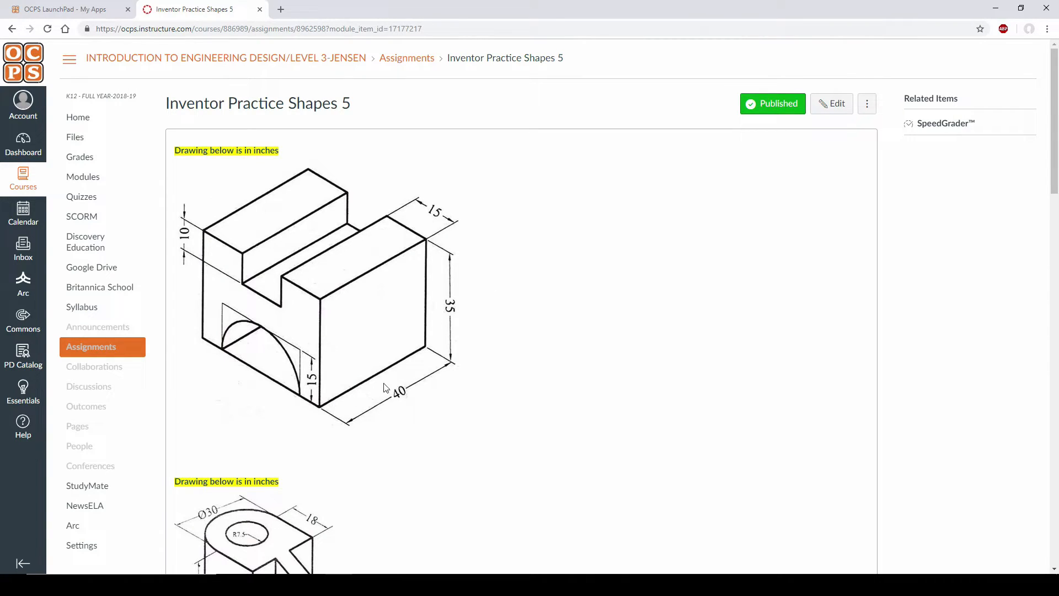
key(alt+Tab)
click(228, 100)
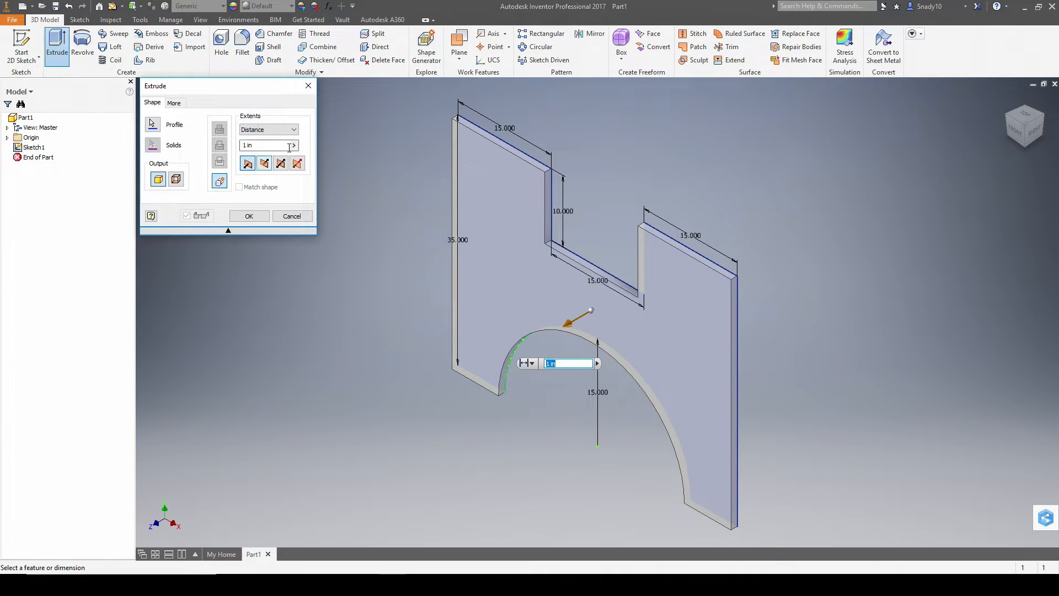
text(4)
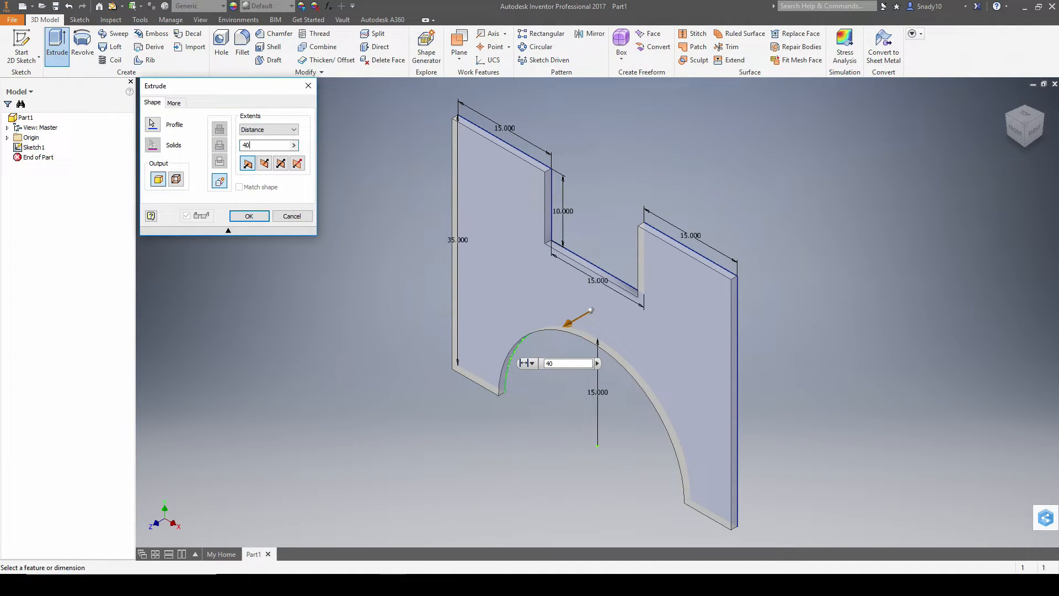
text(0)
key(Return)
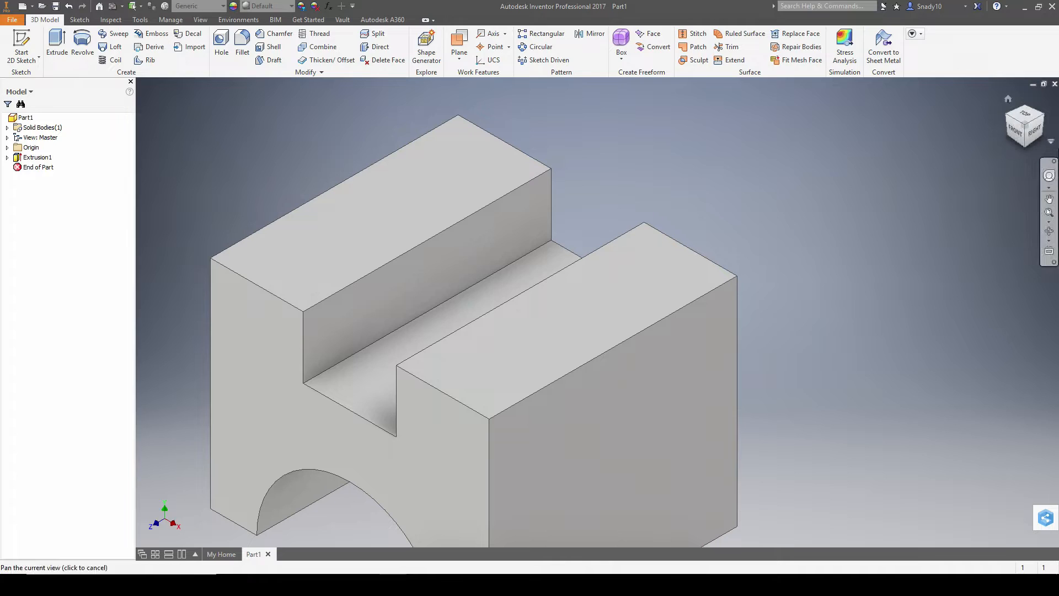
click(1008, 97)
key(alt+Tab)
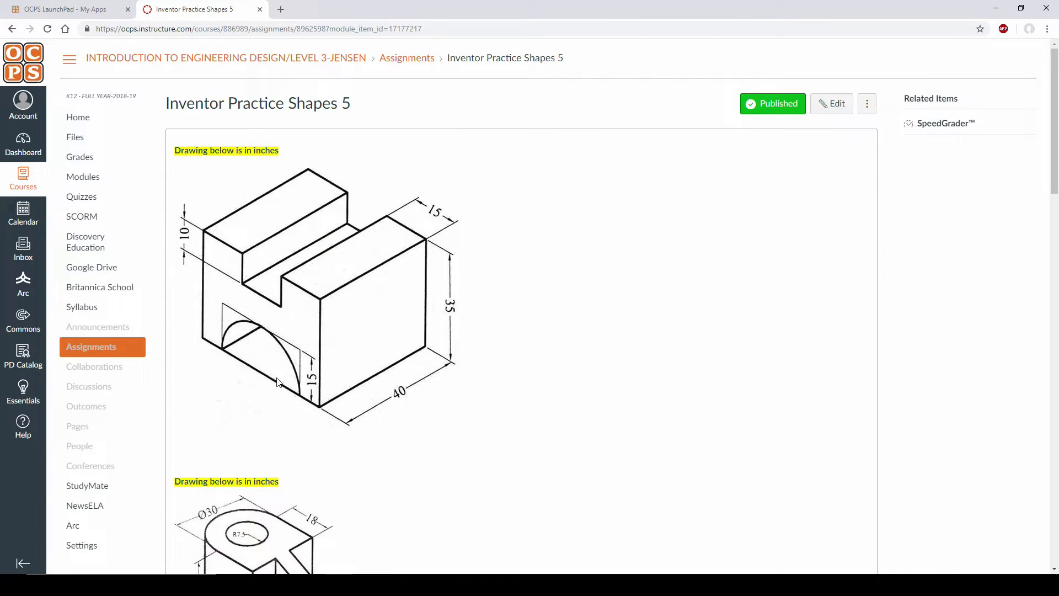
key(alt+Tab)
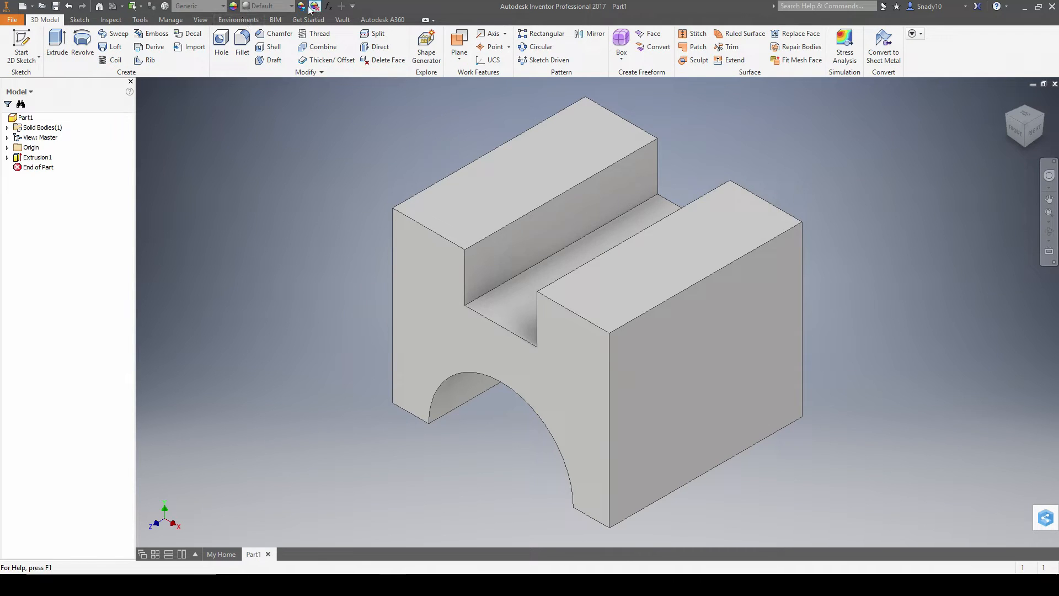
click(302, 6)
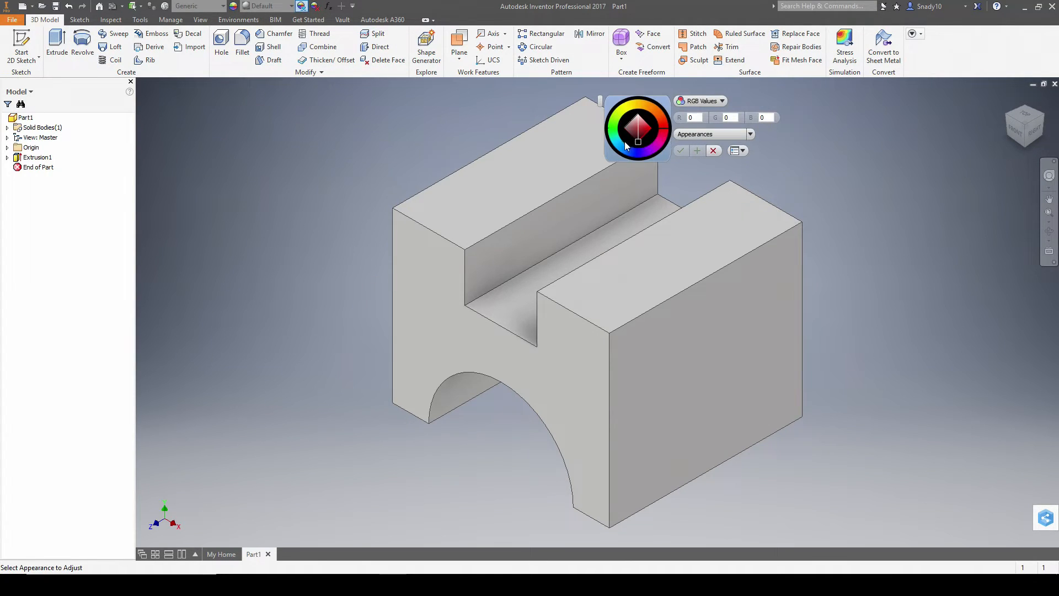
- Recolour the whole block cyan, then start creating a new file
click(644, 174)
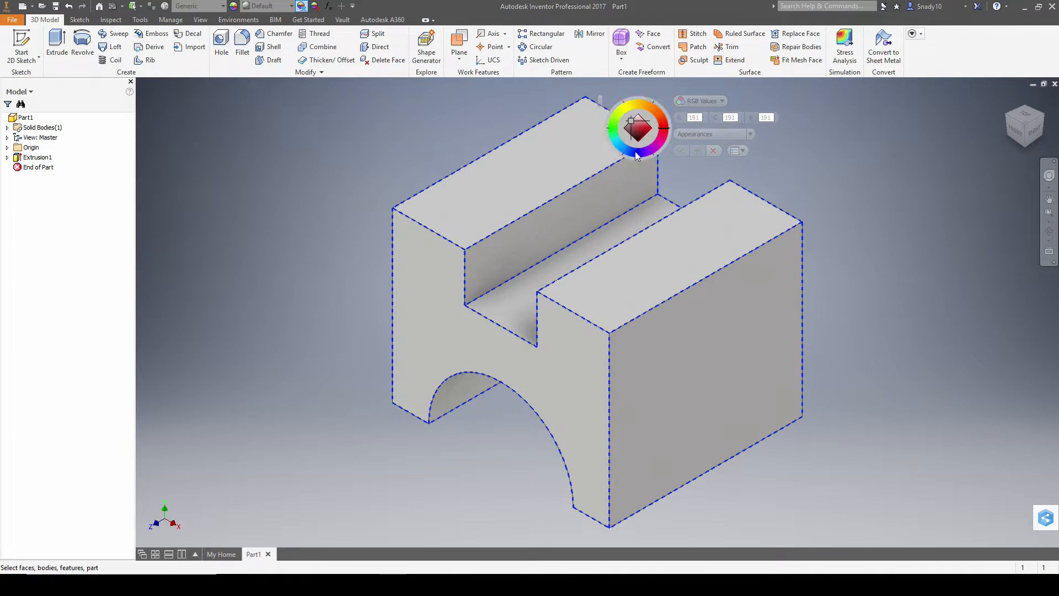
drag(634, 149, 619, 140)
click(680, 151)
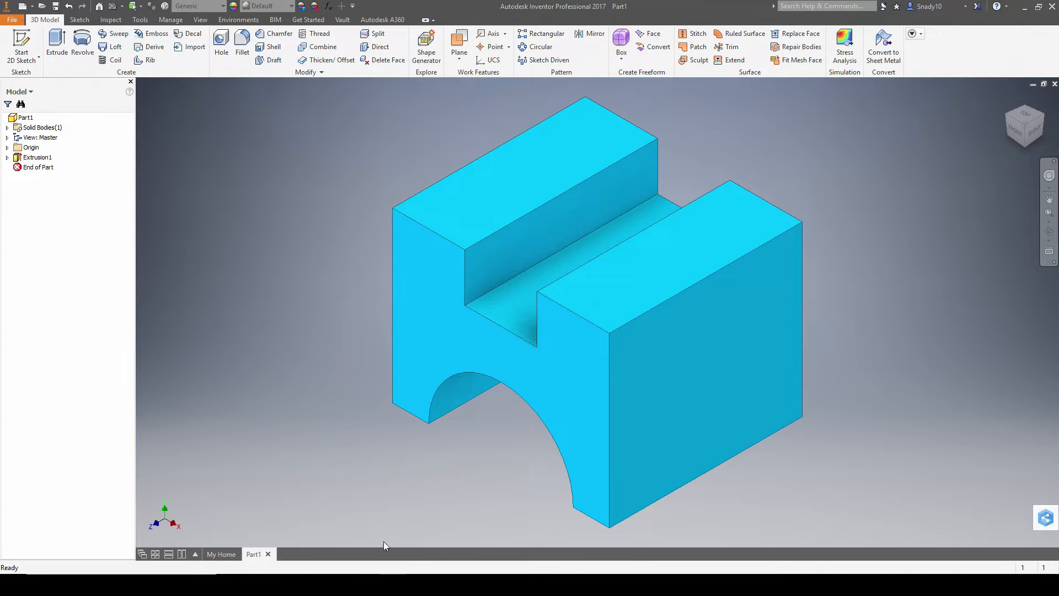
key(alt+Tab)
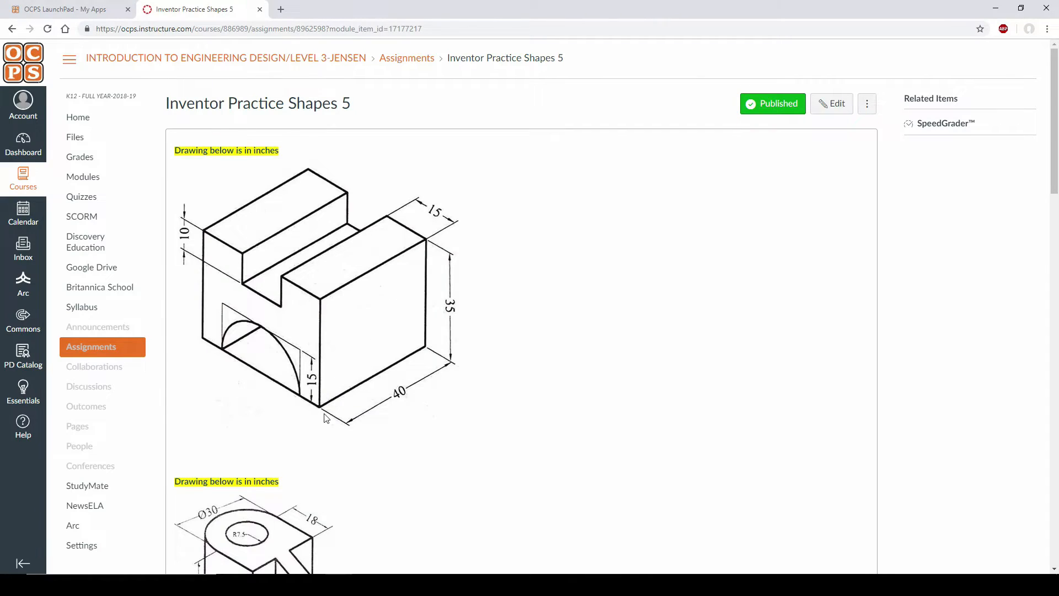
scroll(339, 387, down, 5)
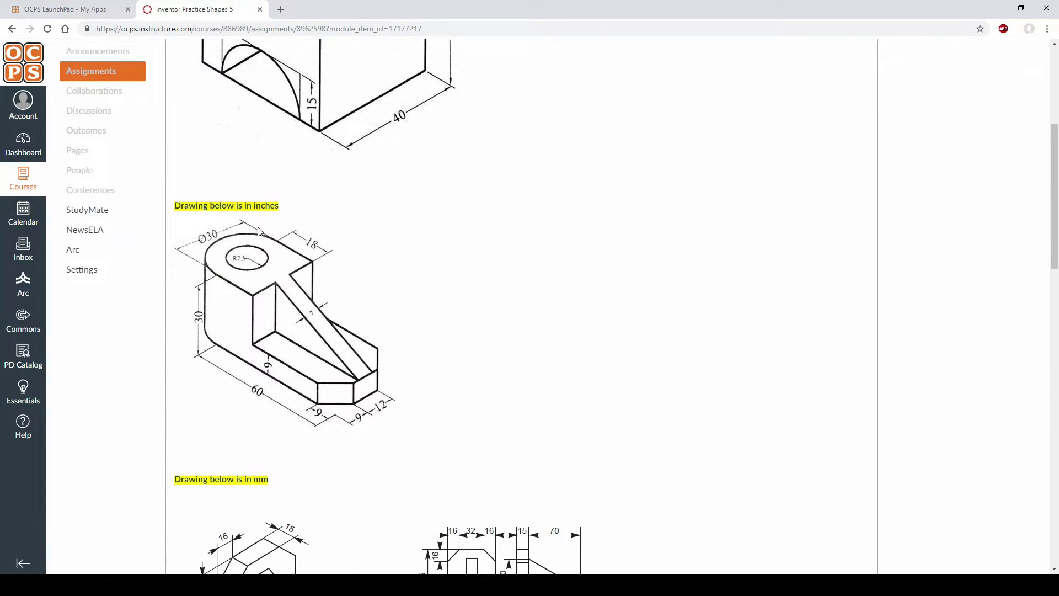
key(alt+Tab)
click(22, 6)
- Create new part Part2 from a template and start a sketch on its XY plane
double_click(527, 209)
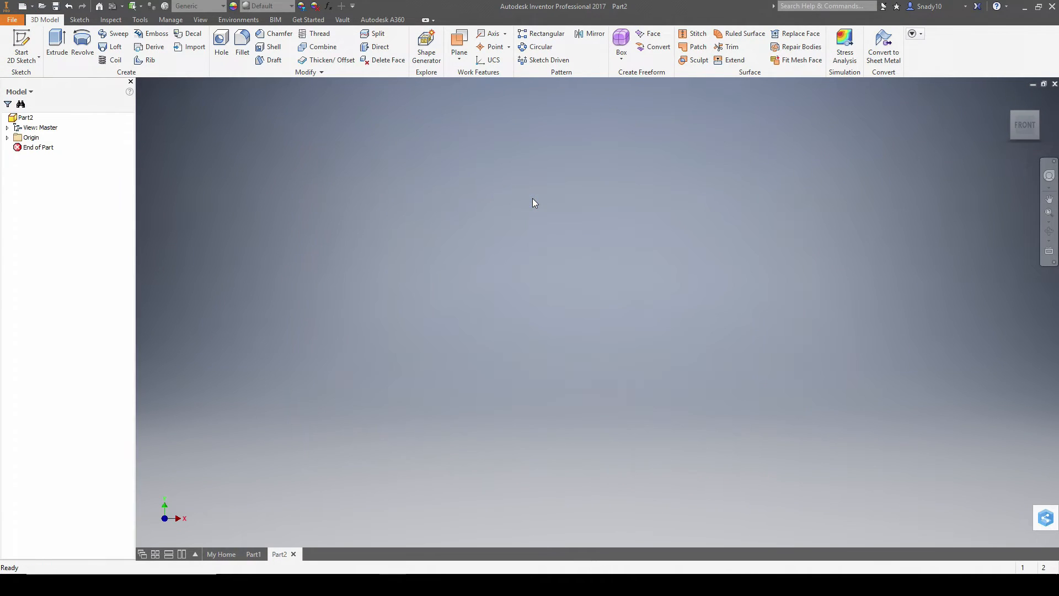
click(21, 46)
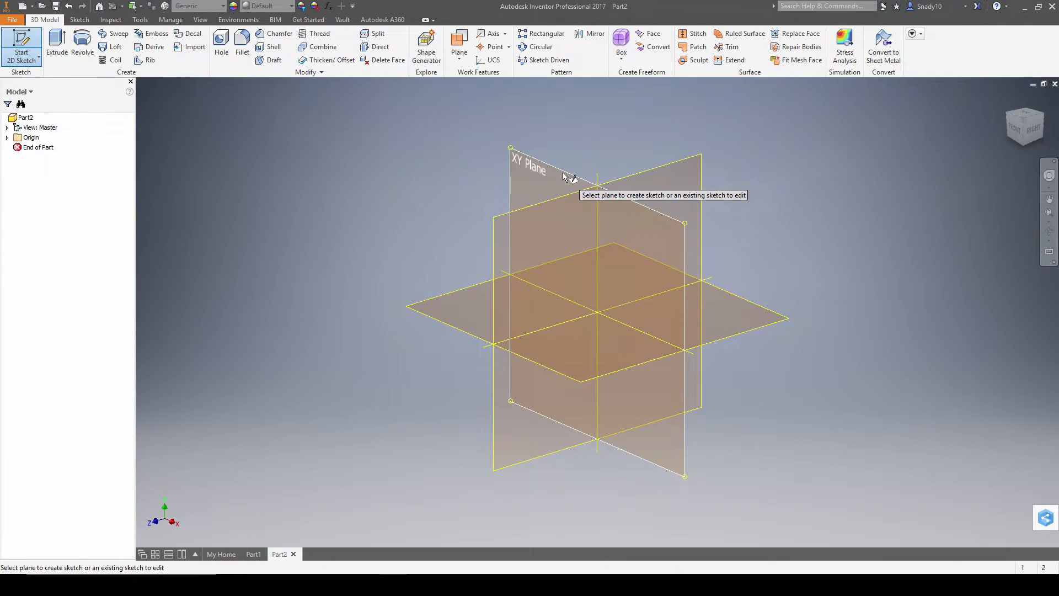
click(561, 171)
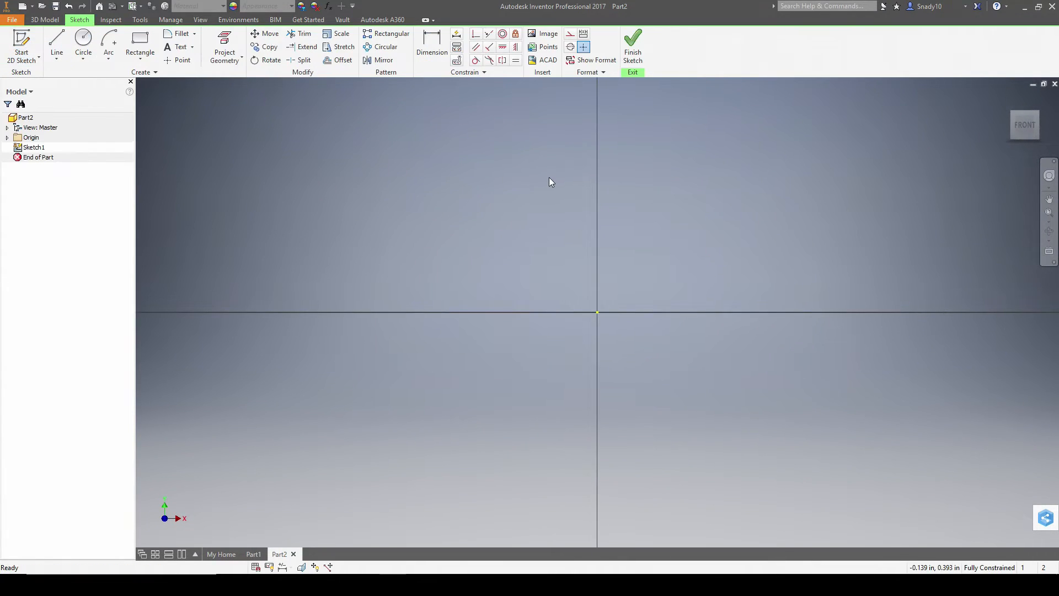
key(alt+Tab)
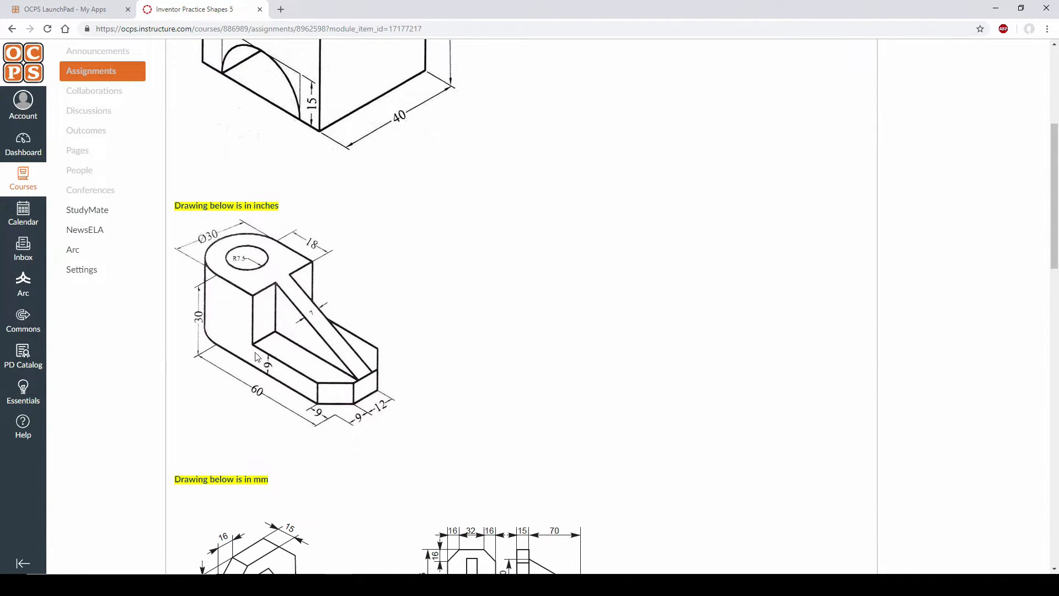
key(alt+Tab)
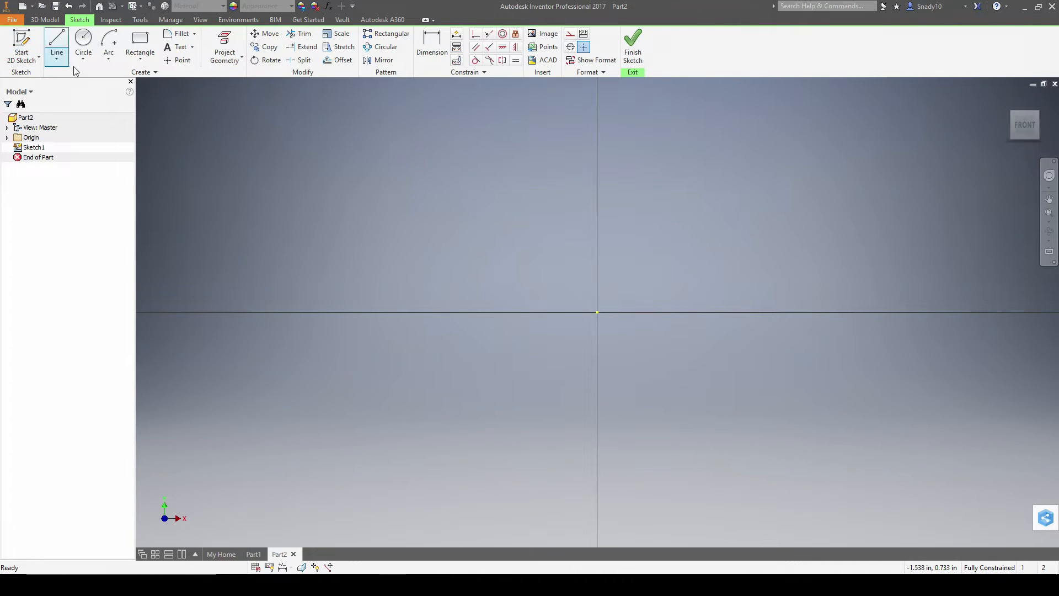
key(alt+Tab)
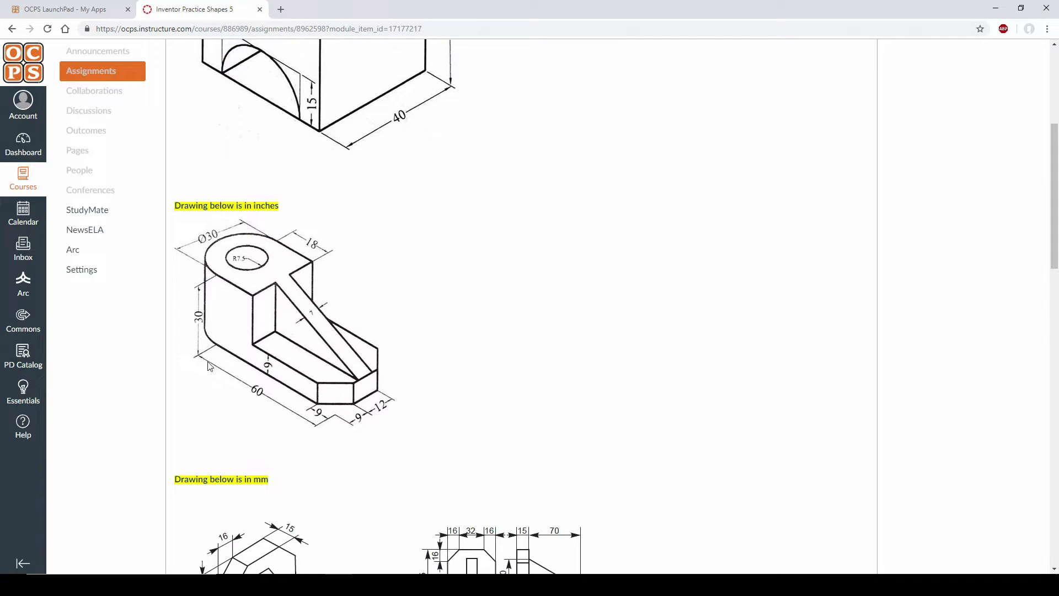
key(alt+Tab)
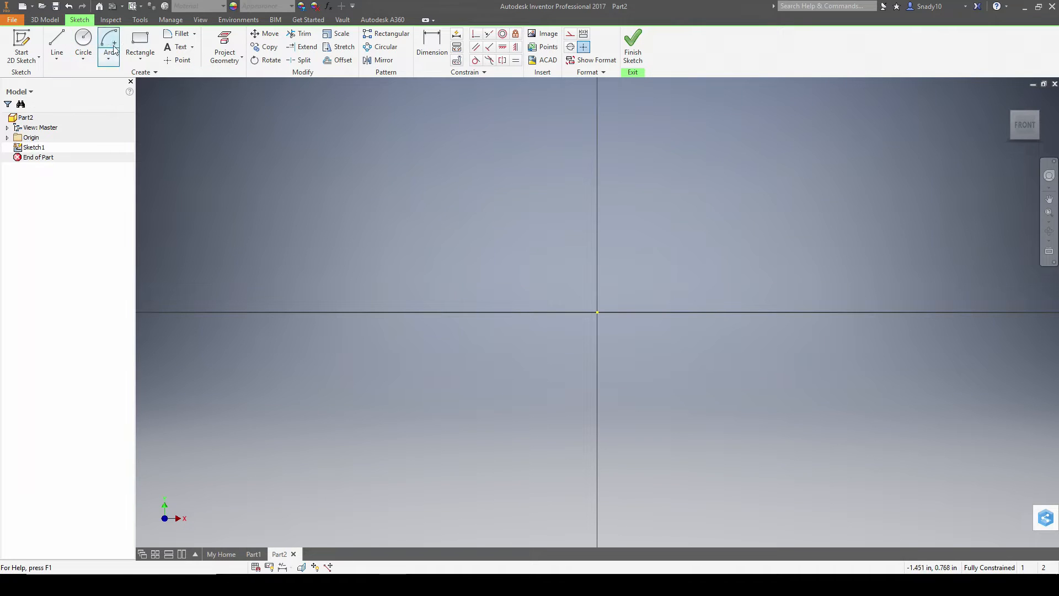
click(142, 43)
- Draw a 60 by 30 rectangle anchored at the sketch origin, viewed from the front
click(597, 312)
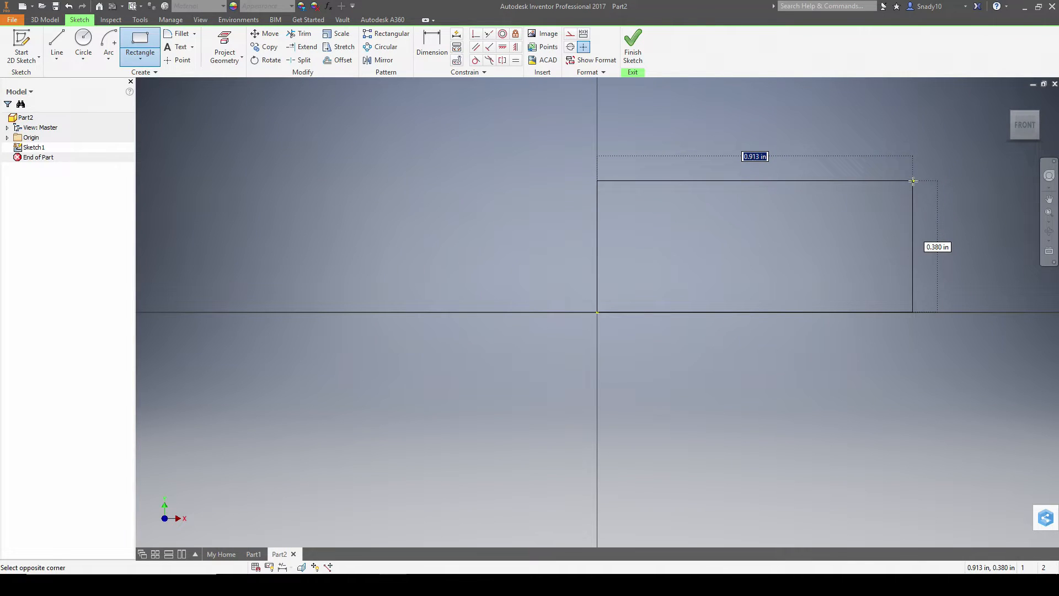
text(50)
key(Tab)
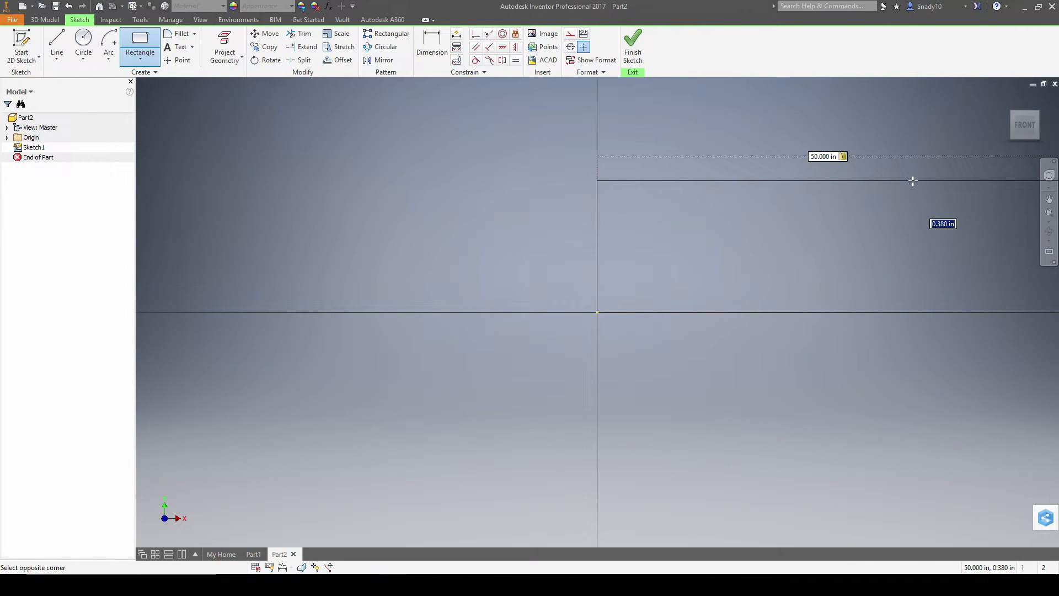
key(Tab)
text(60)
key(Tab)
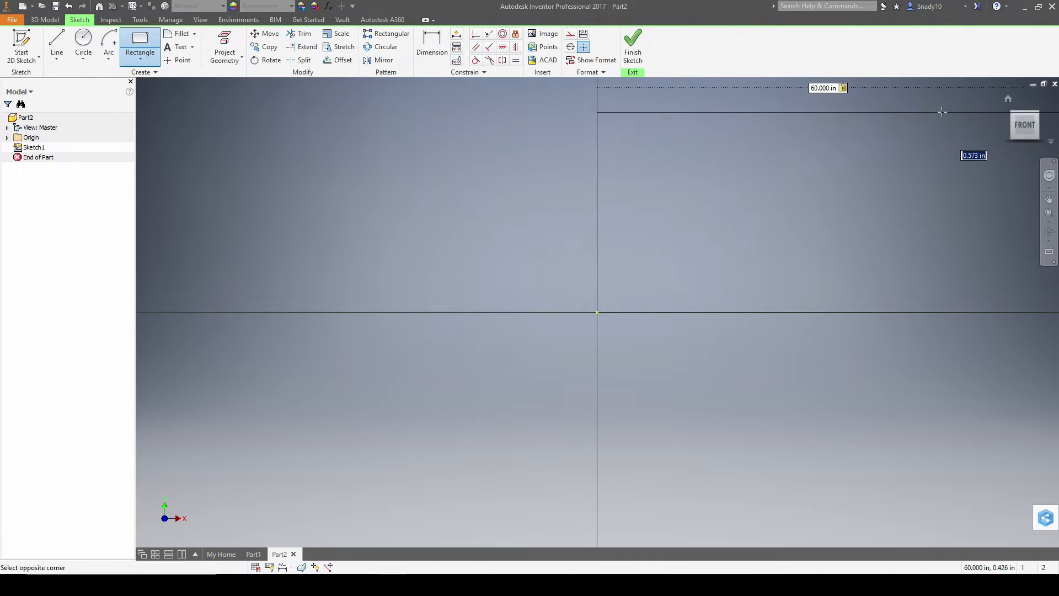
key(alt+Tab)
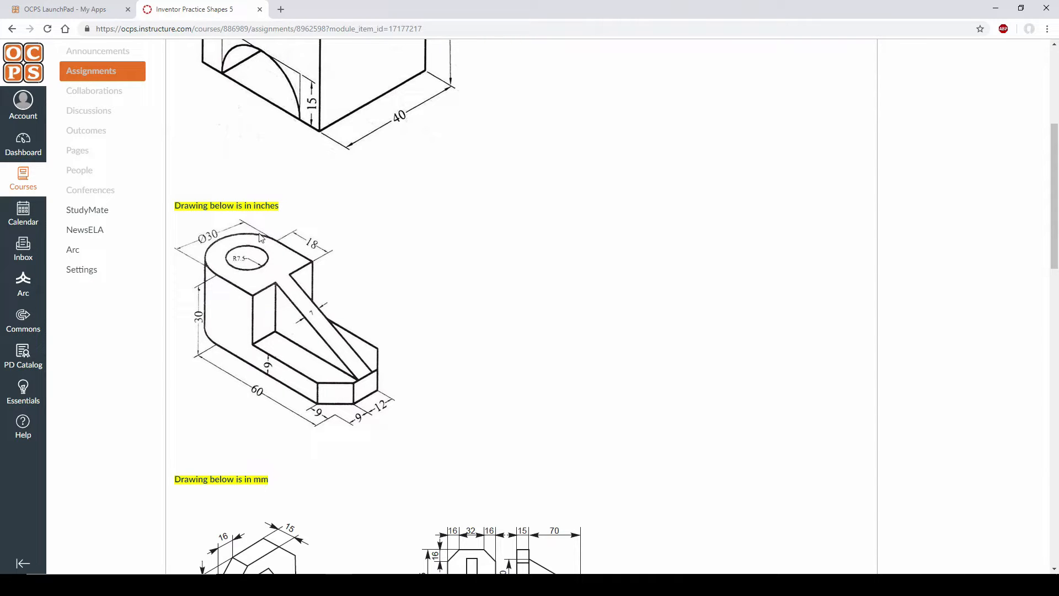
key(alt+Tab)
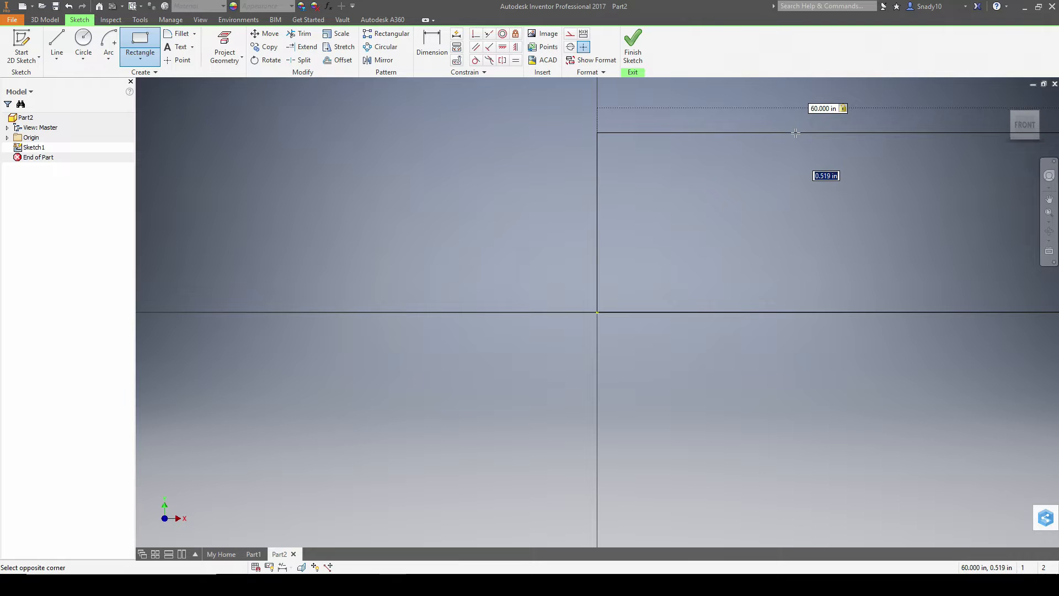
text(30)
key(Return)
click(1020, 123)
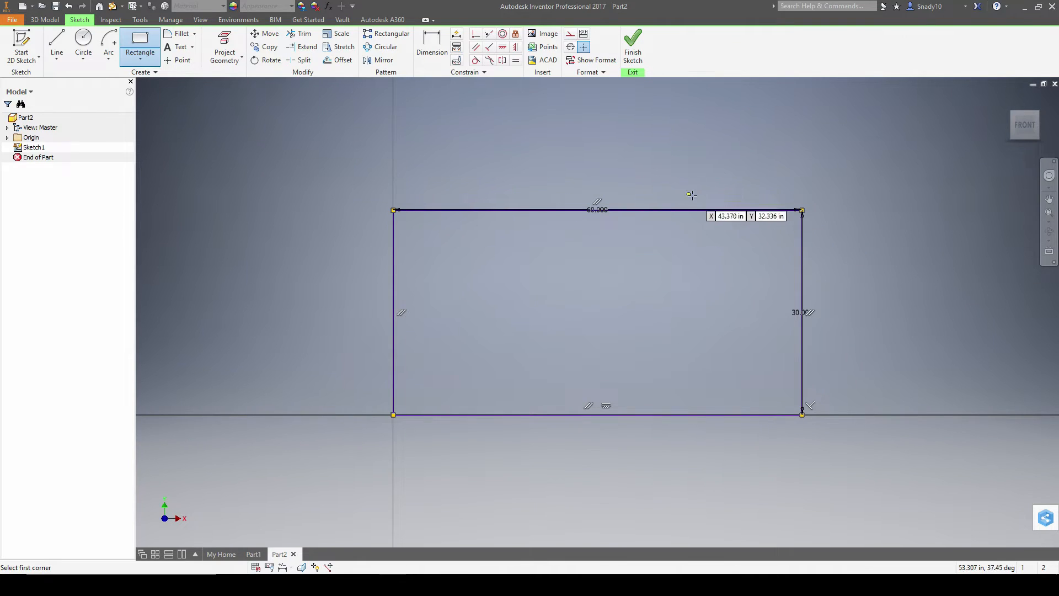
key(alt+Tab)
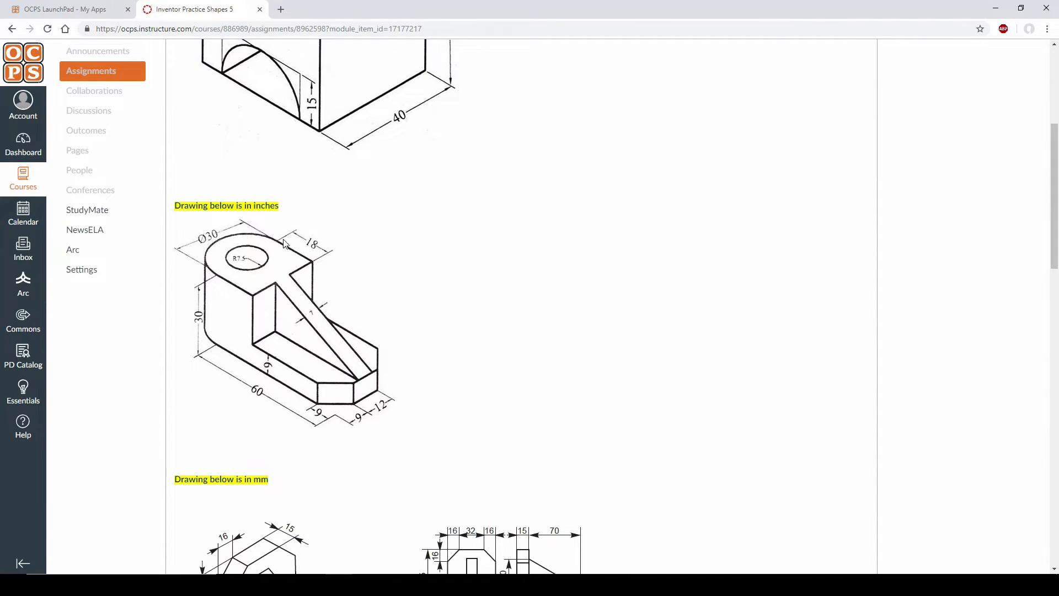
key(alt+Tab)
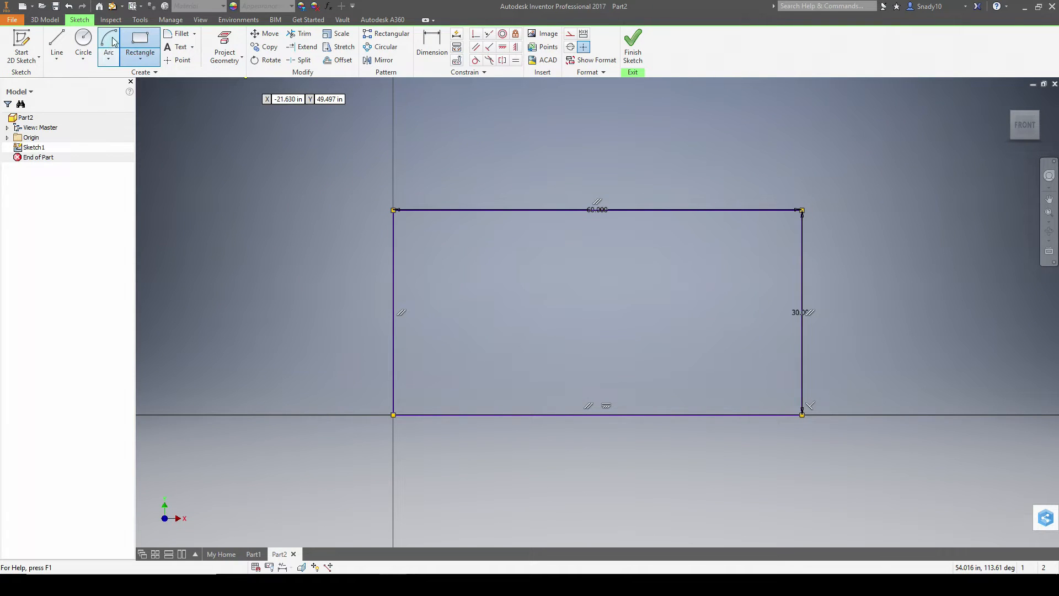
- Draw a three-point arc between the left corners, bulging 15 to the left
click(109, 59)
click(133, 79)
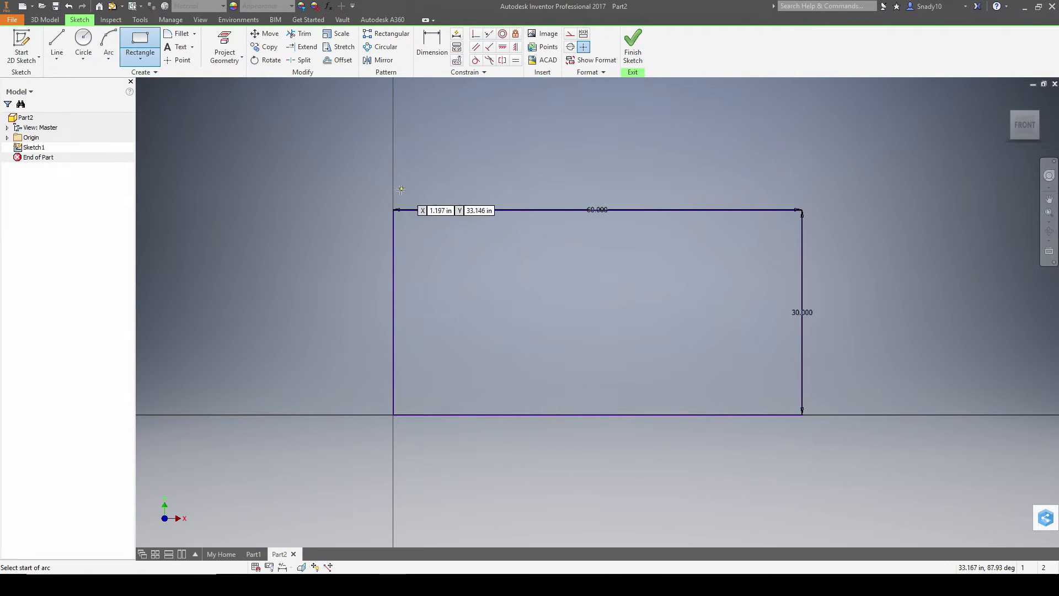
click(109, 59)
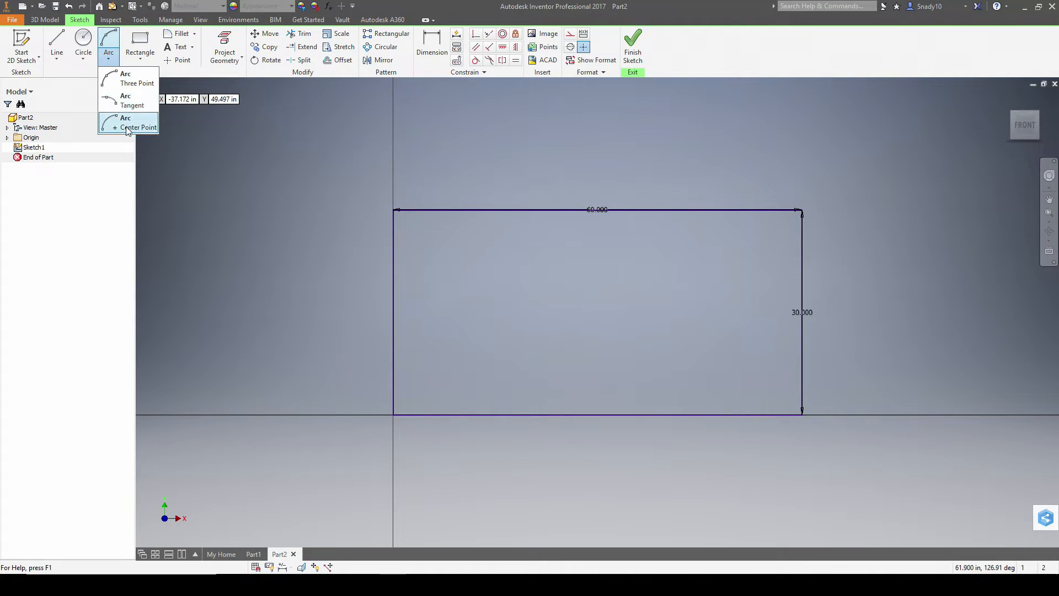
click(134, 81)
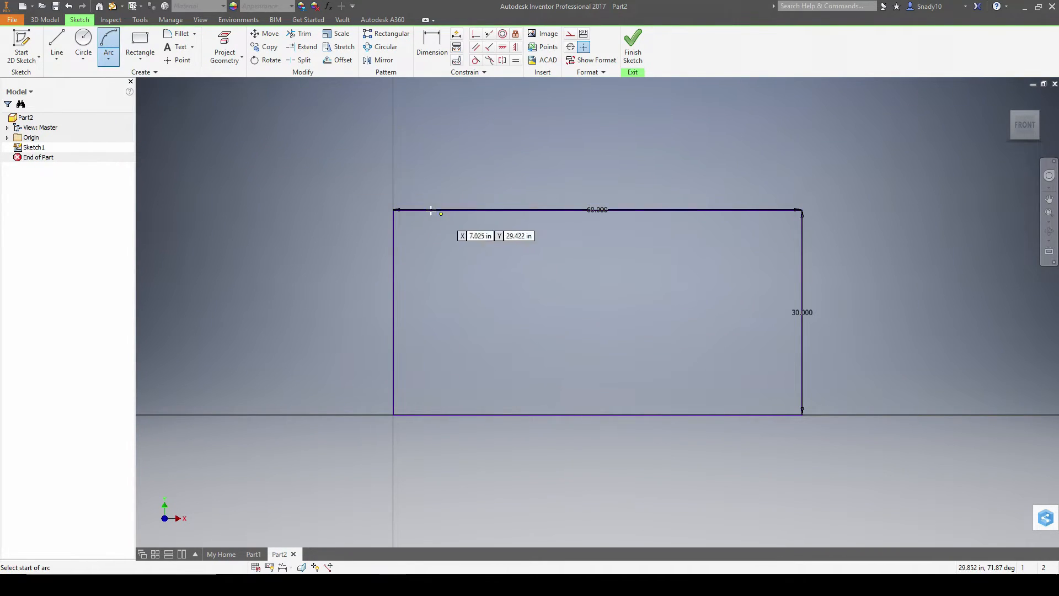
click(392, 209)
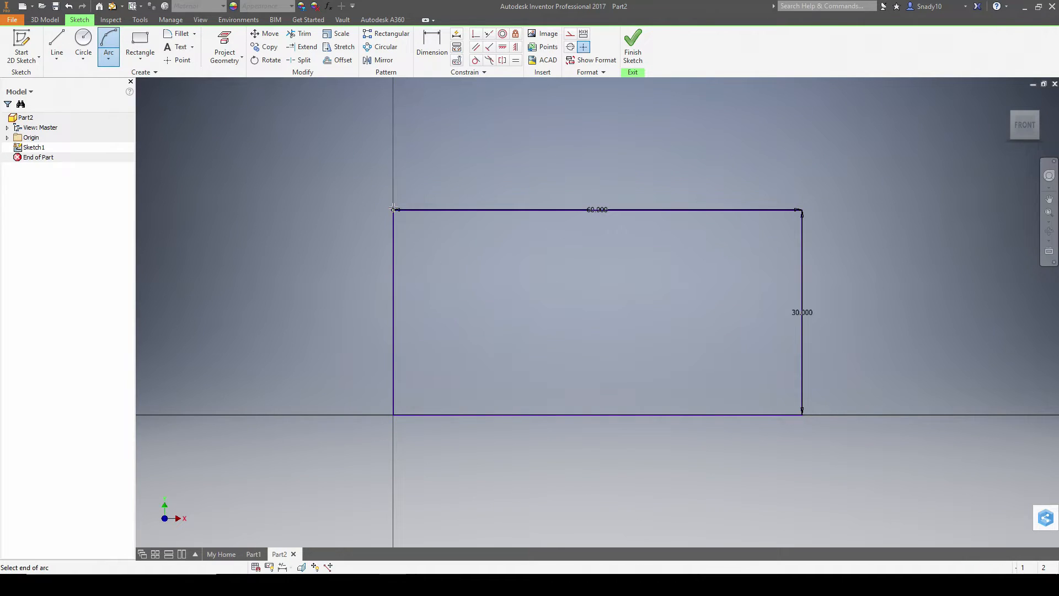
click(394, 414)
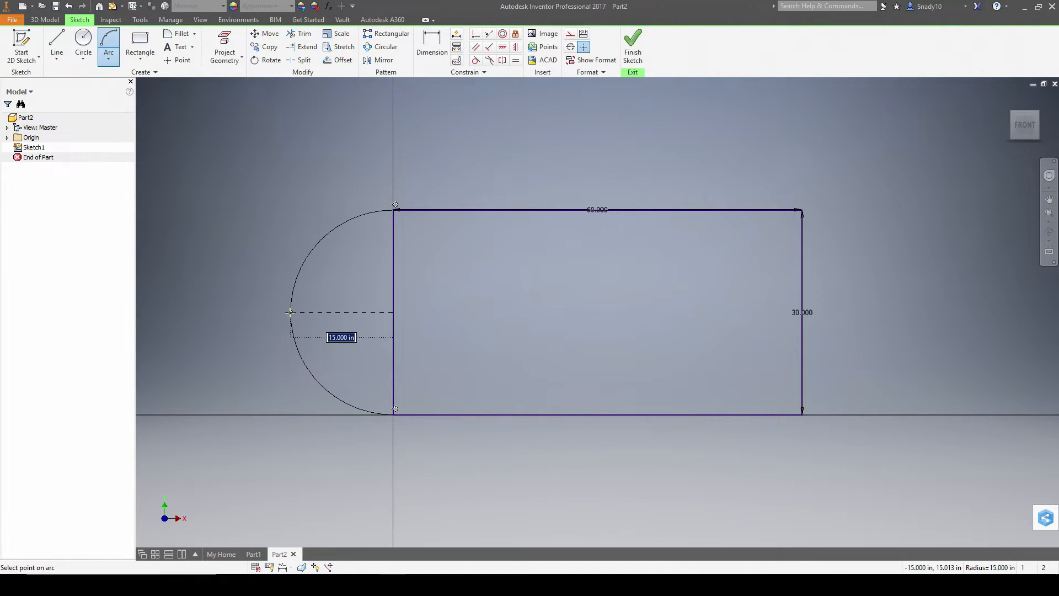
click(290, 312)
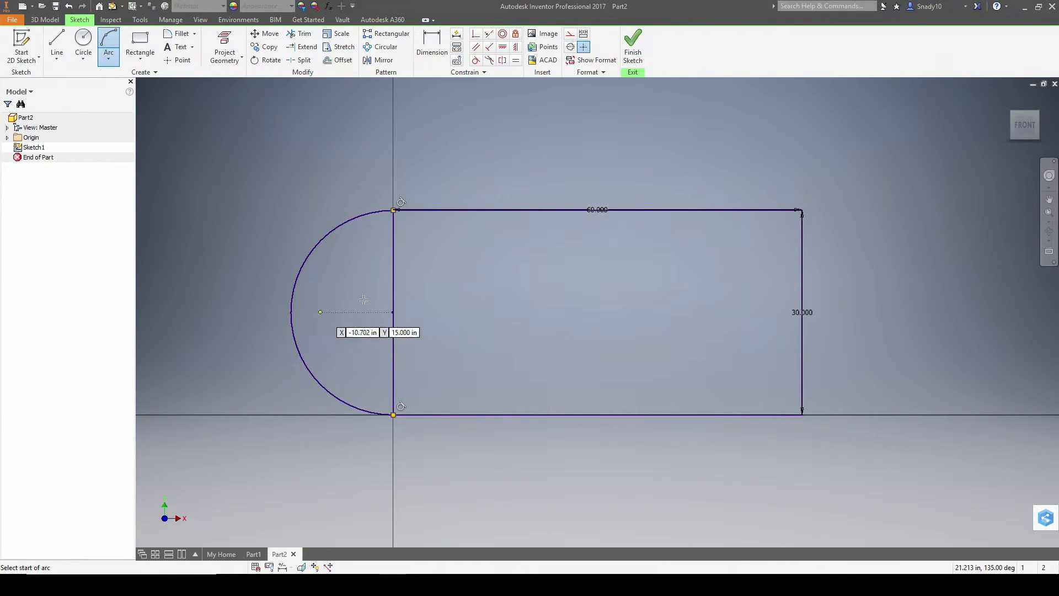
key(Escape)
key(alt+Tab)
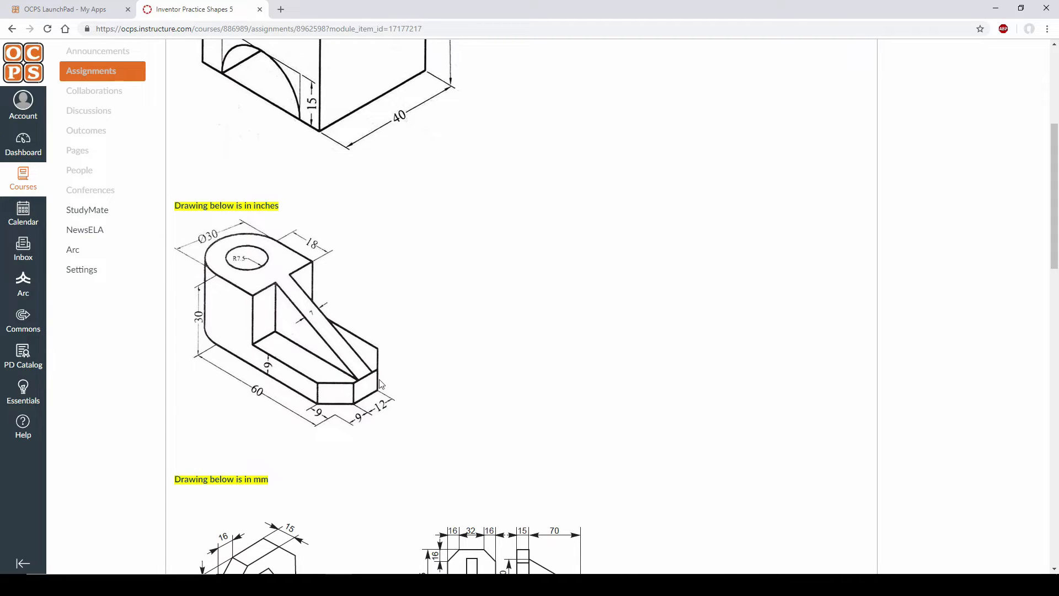
key(alt+Tab)
key(alt+Tab)
key(alt+Tab)
- Draw 9 by 9 squares at the bottom-right and top-right corners
click(139, 44)
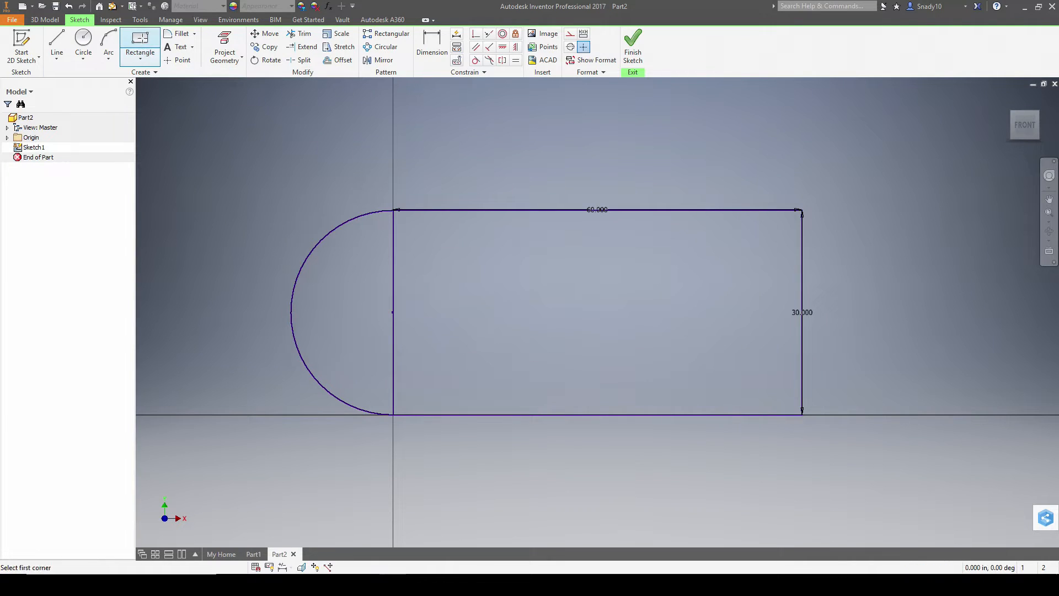
click(802, 414)
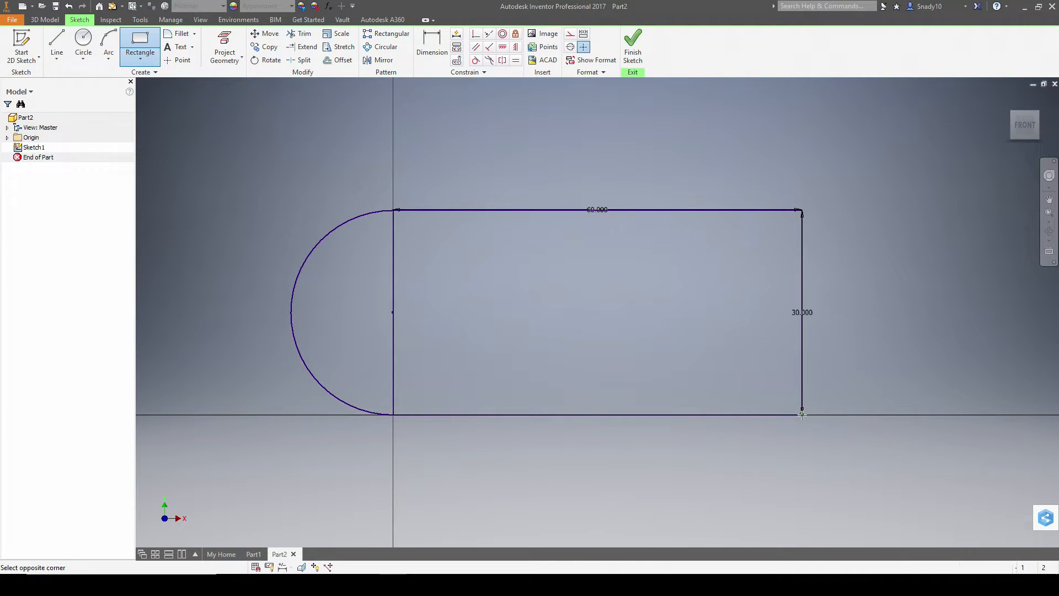
text(9)
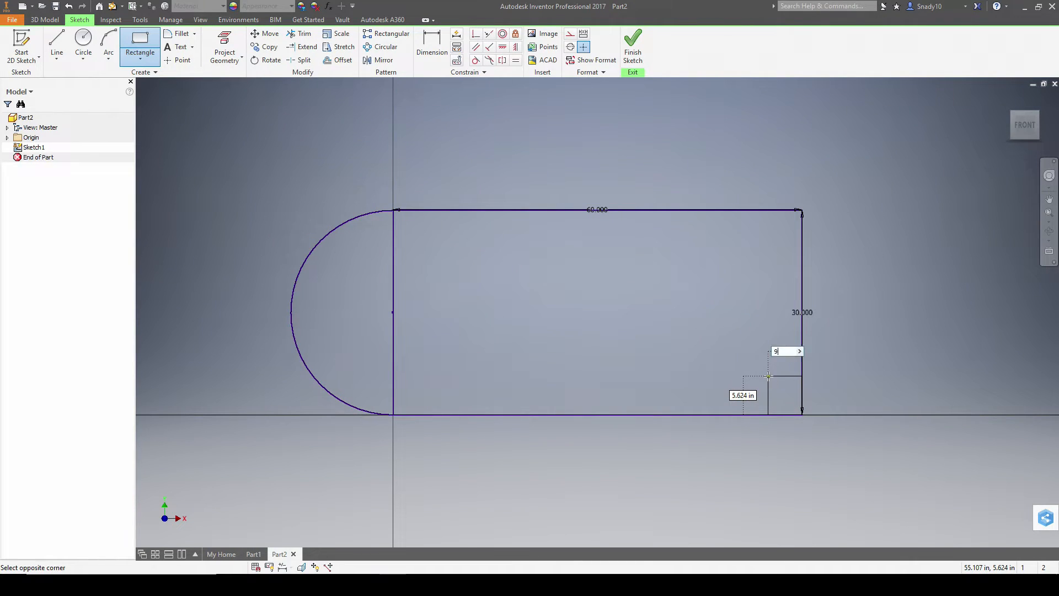
key(Tab)
text(9)
key(Tab)
key(Return)
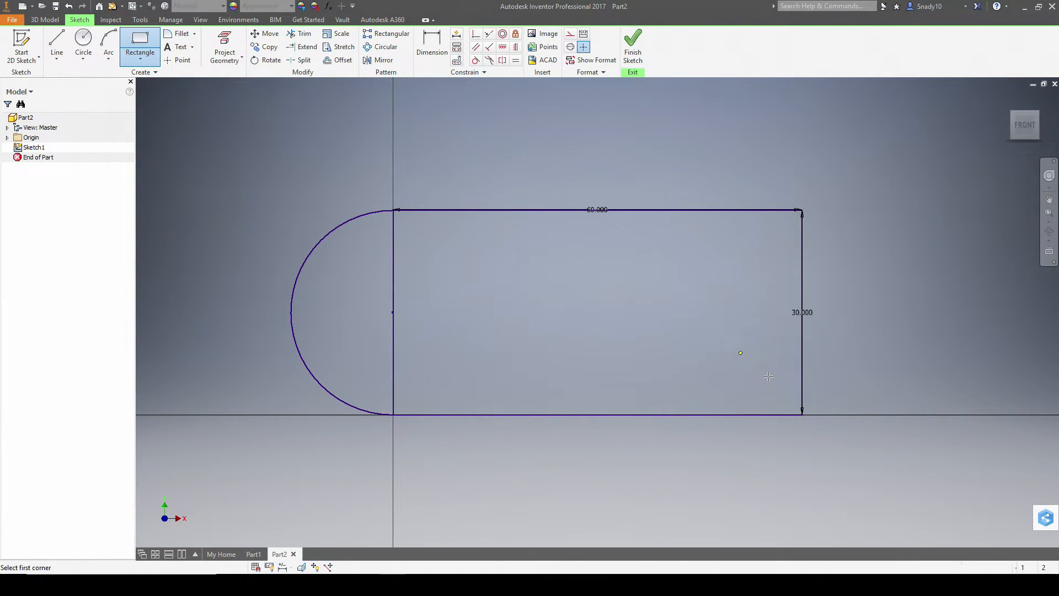
click(802, 210)
text(9)
key(Tab)
text(9)
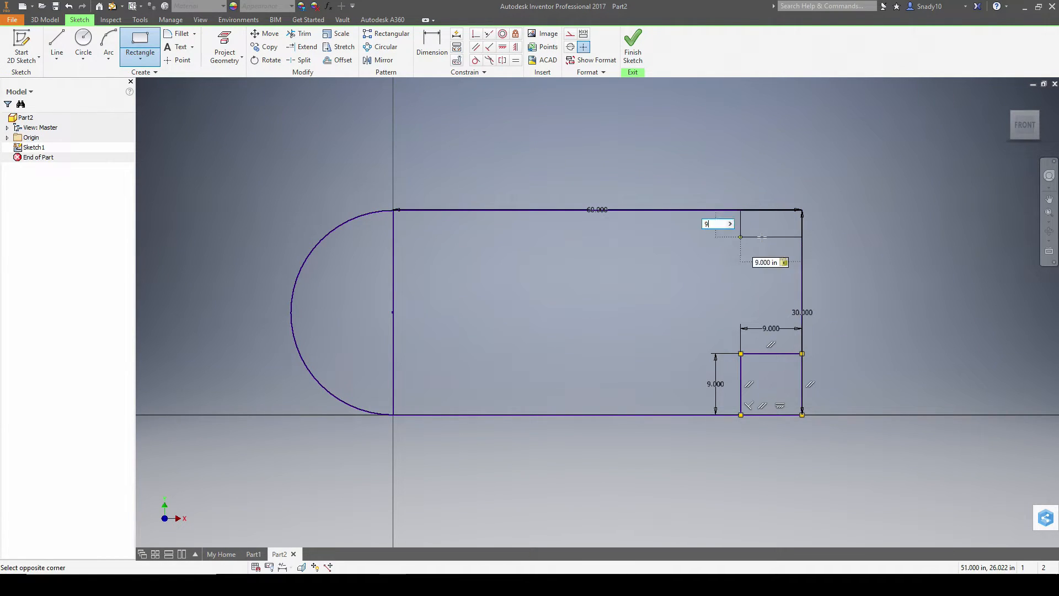
key(Return)
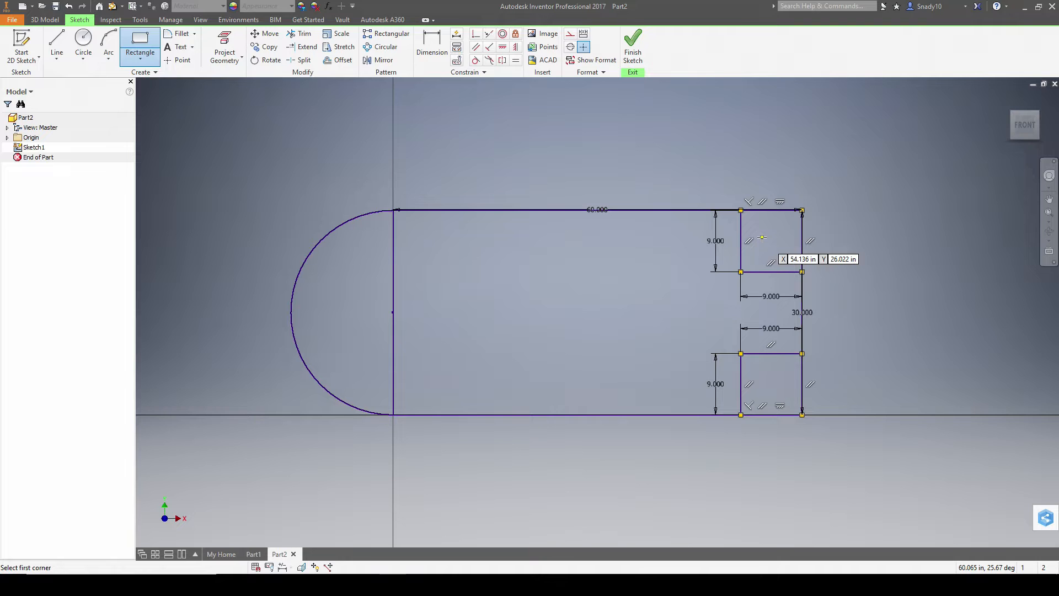
- Draw a diagonal line across each of the two corner squares
click(57, 44)
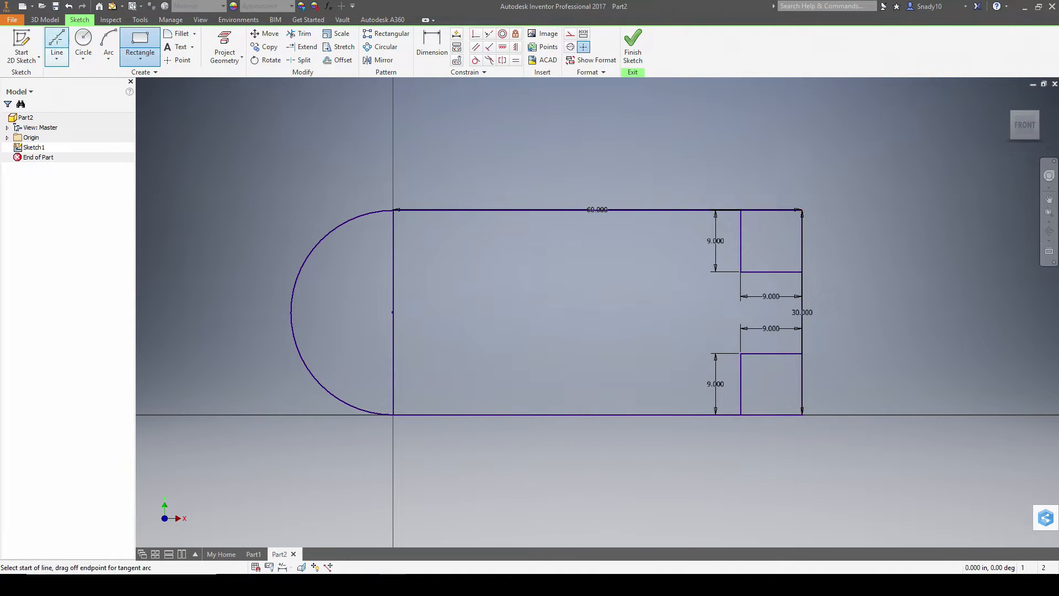
click(740, 210)
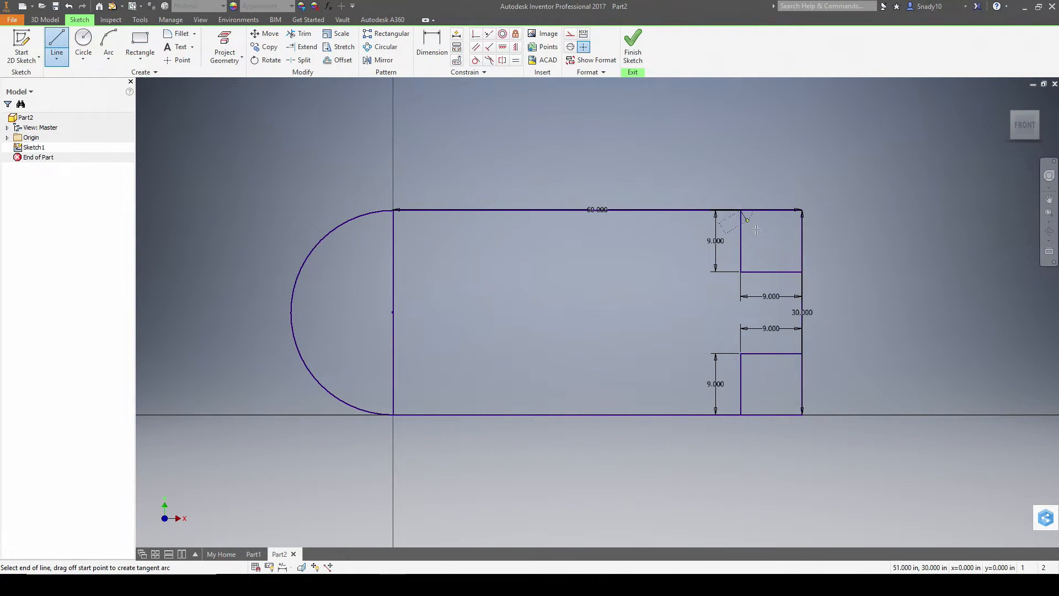
double_click(802, 272)
click(802, 353)
double_click(741, 414)
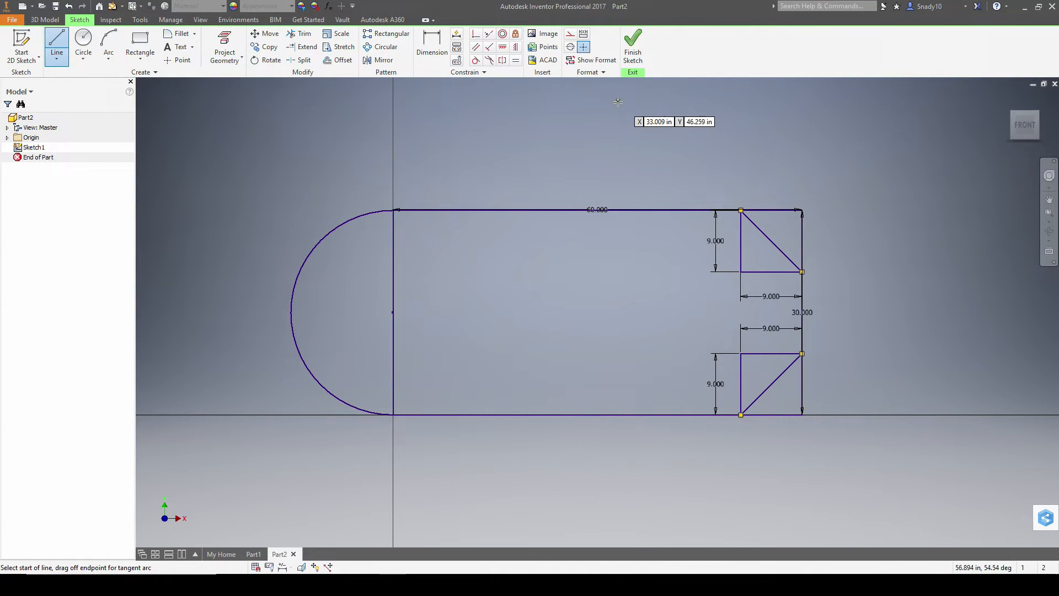
key(Escape)
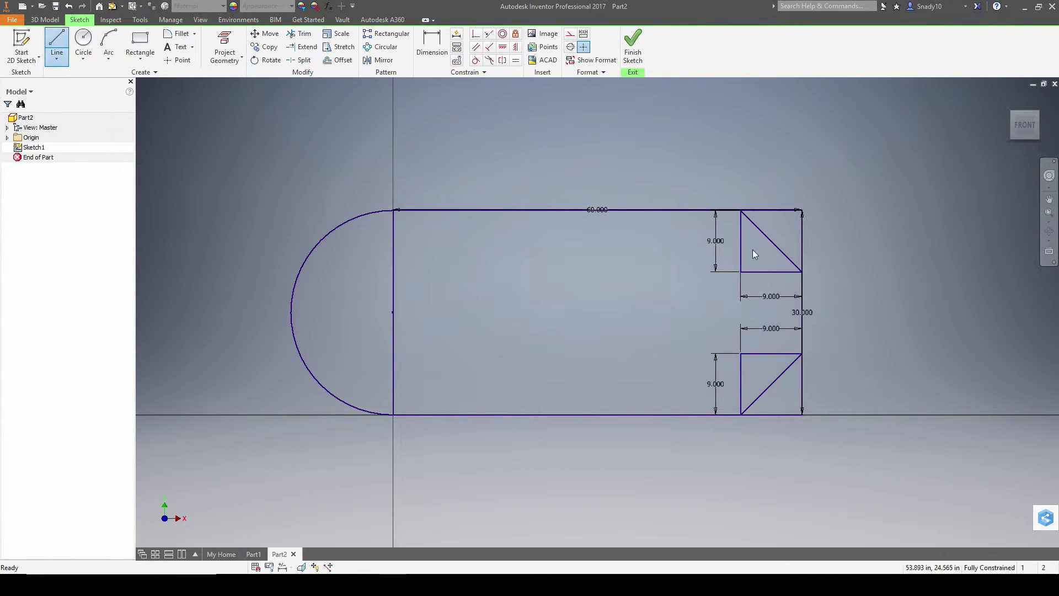
- Delete the squares' inner edges, leaving only the chamfer lines, and finish the sketch
click(743, 246)
key(Delete)
click(767, 272)
key(Delete)
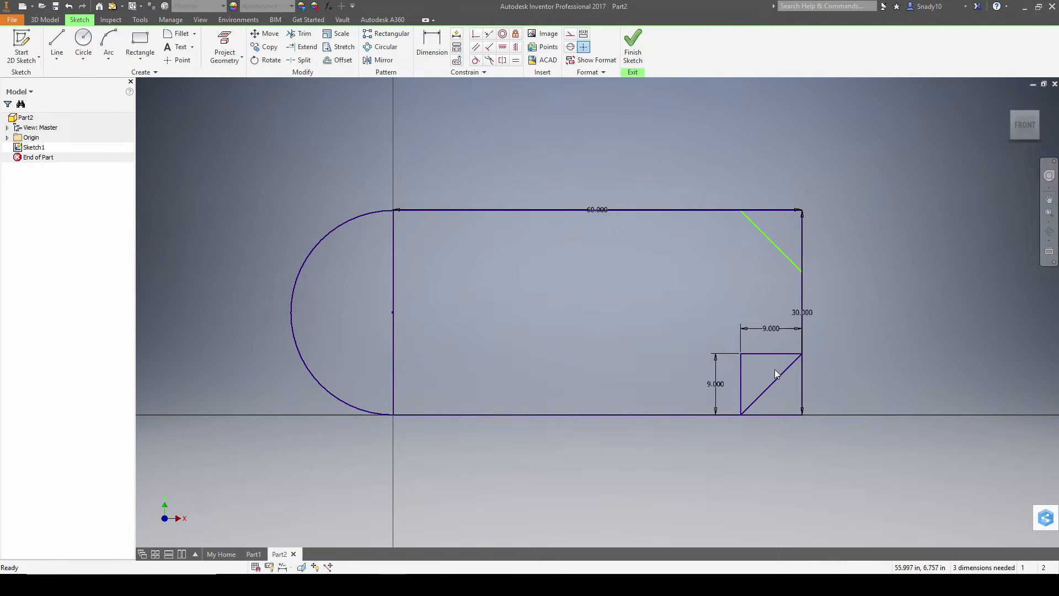
click(768, 354)
key(Delete)
click(742, 378)
key(Delete)
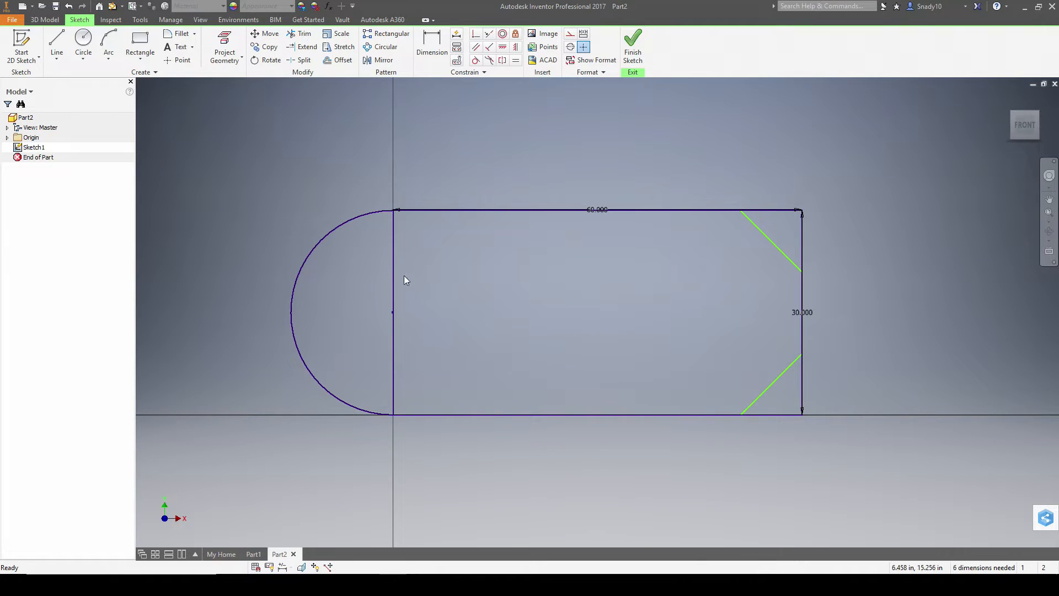
click(637, 52)
- Extrude the main and semicircular regions together 10 deep
click(1009, 100)
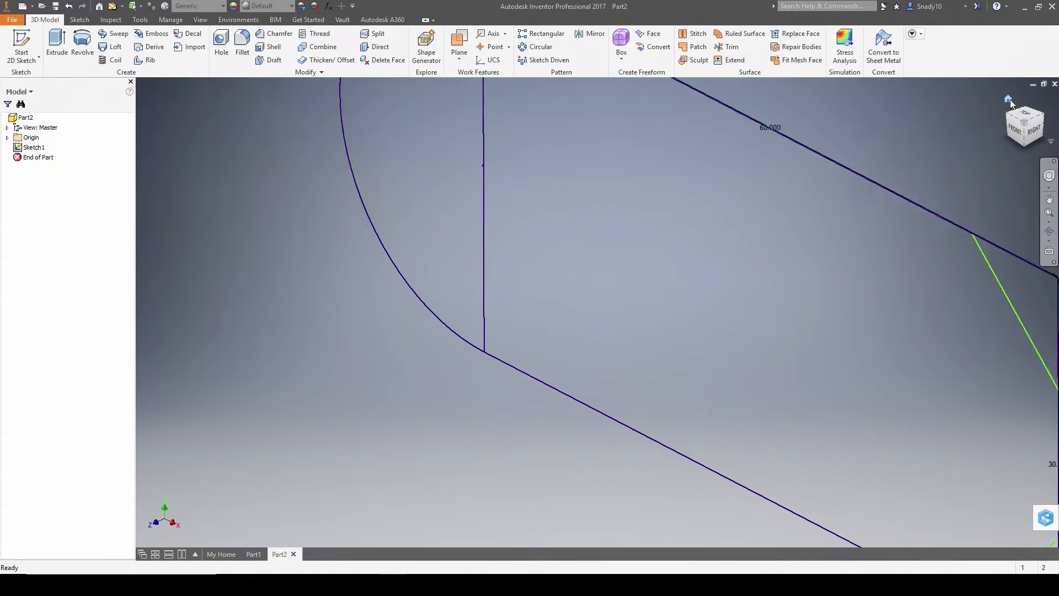
key(alt+Tab)
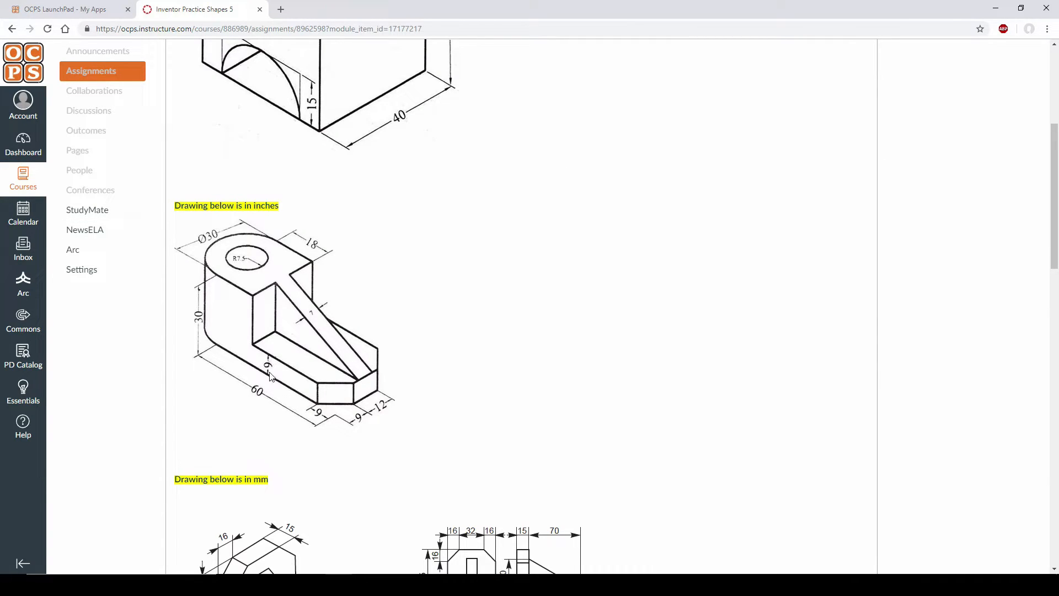
key(alt+Tab)
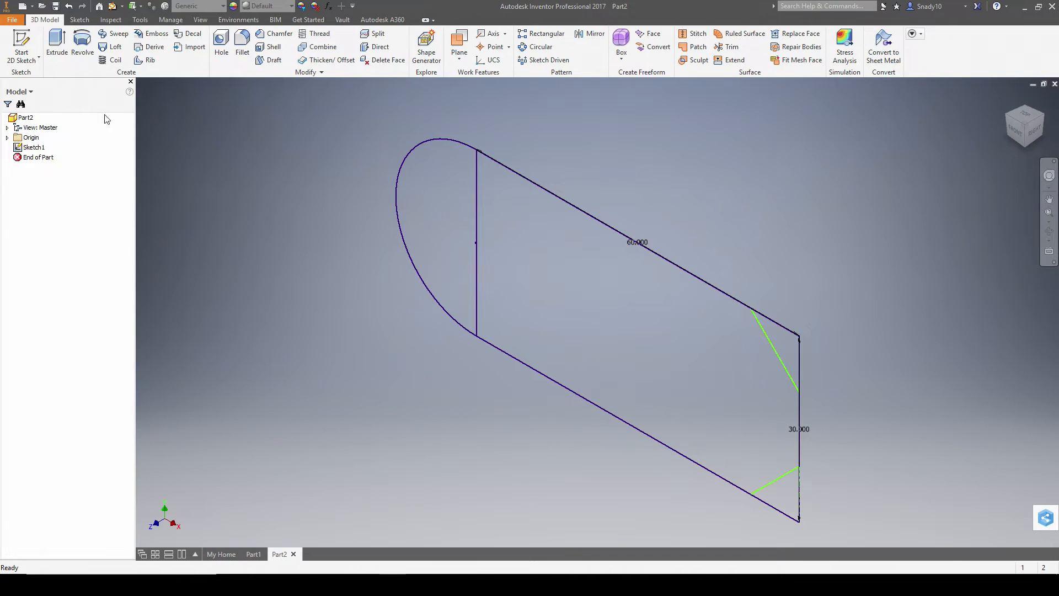
click(57, 46)
click(550, 281)
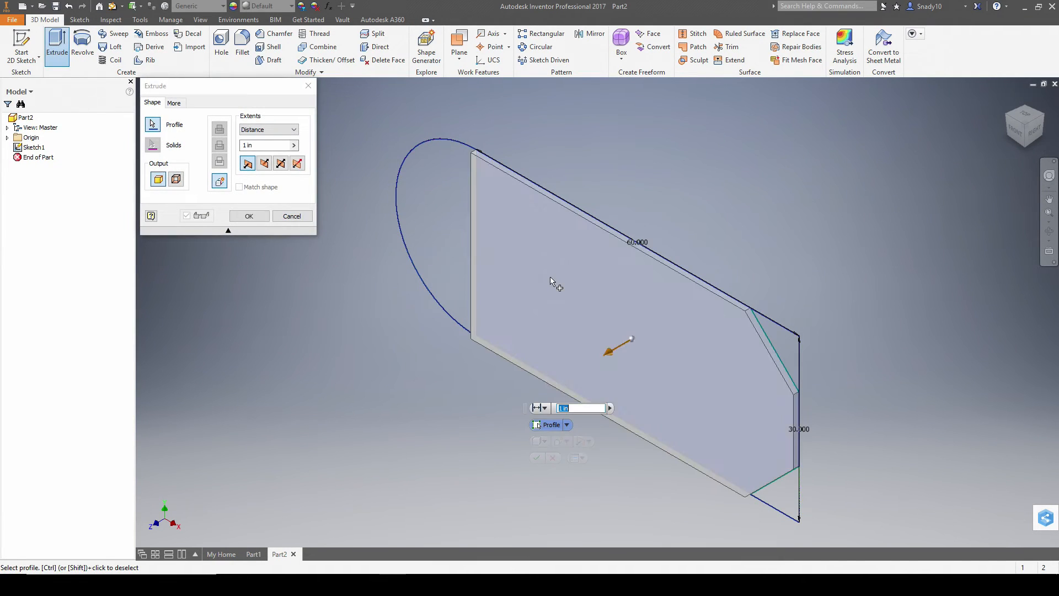
click(439, 223)
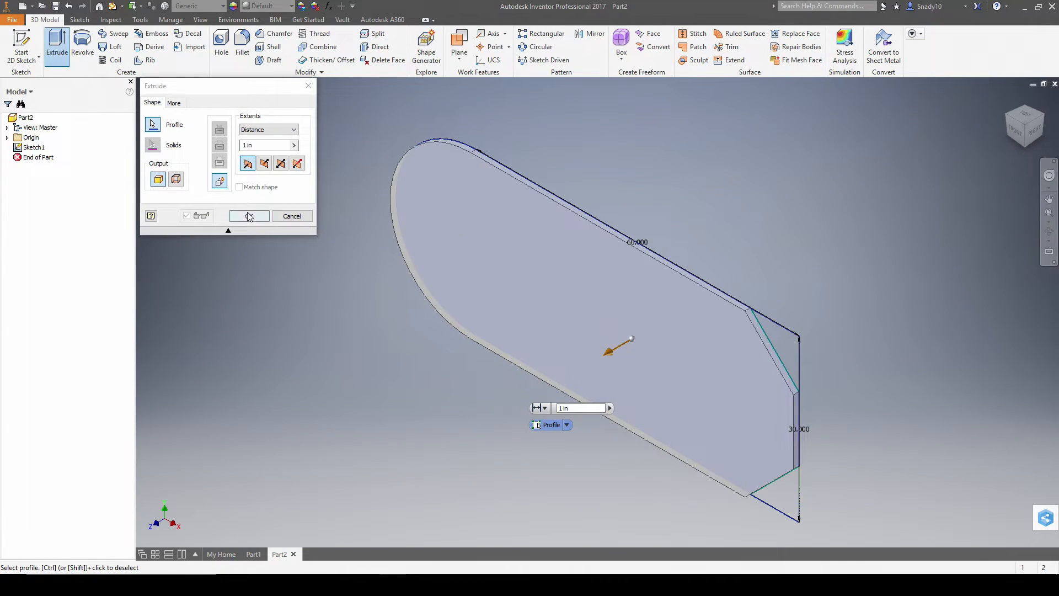
click(273, 145)
text(10)
key(Return)
- Snap the part to the isometric view and set it as Home, fitted to view
shift+middle_drag(822, 252, 906, 175)
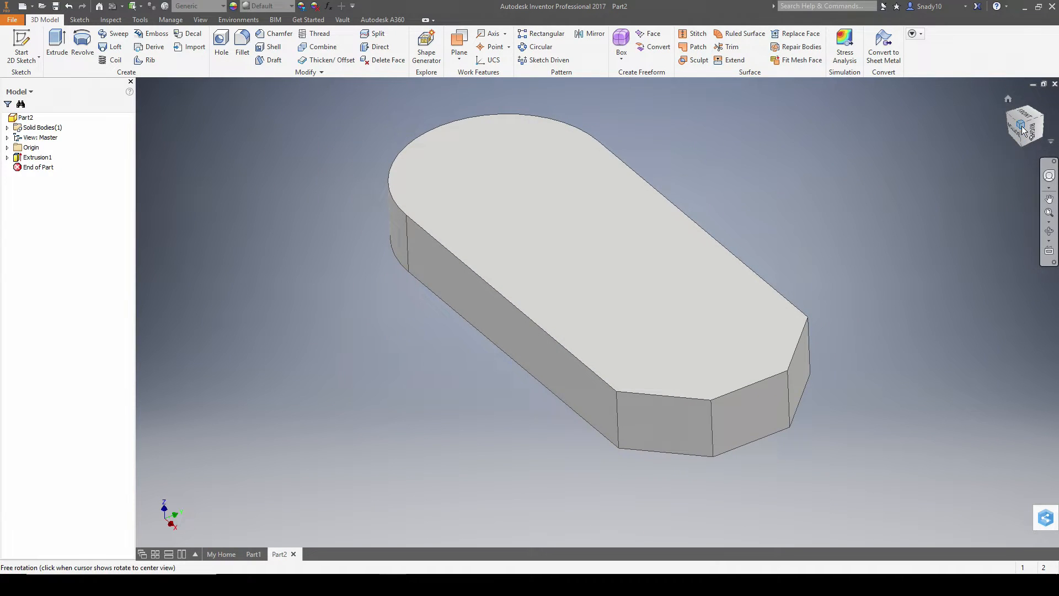
click(1022, 127)
key(alt+Tab)
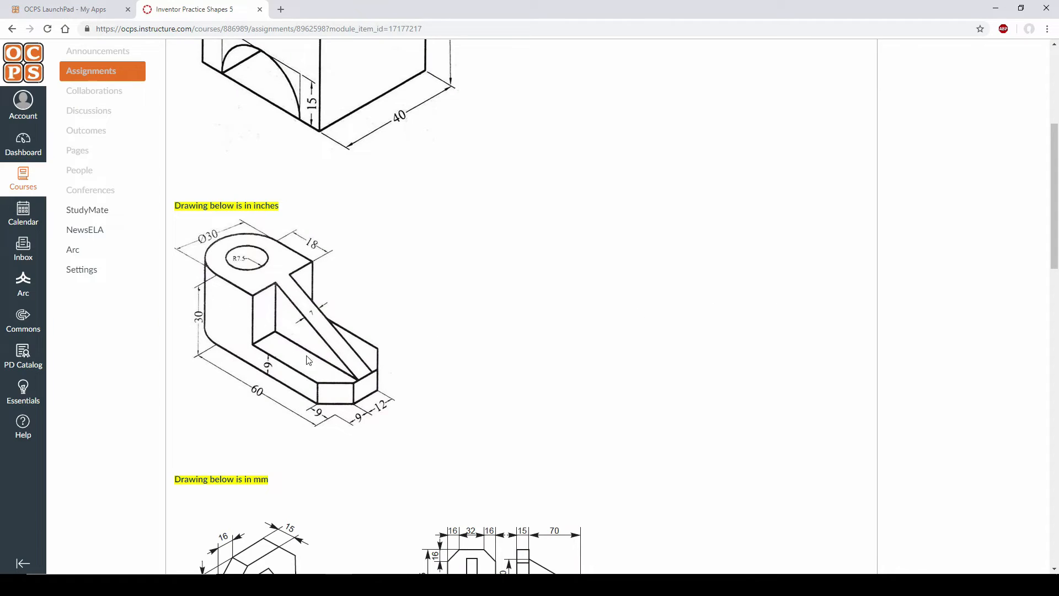
key(alt+Tab)
right_click(1009, 97)
mouse_move(982, 176)
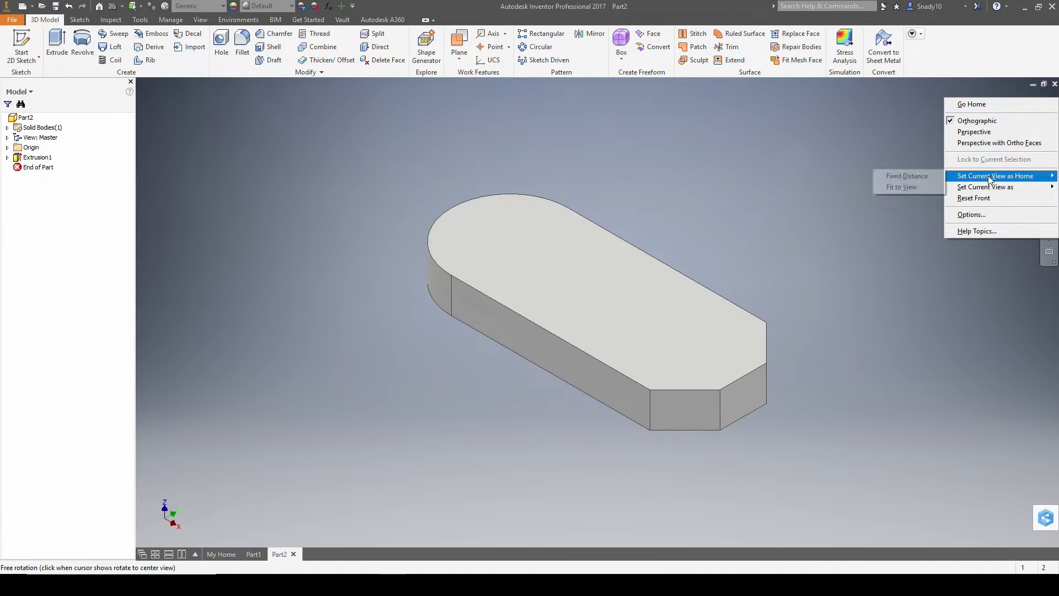
click(915, 187)
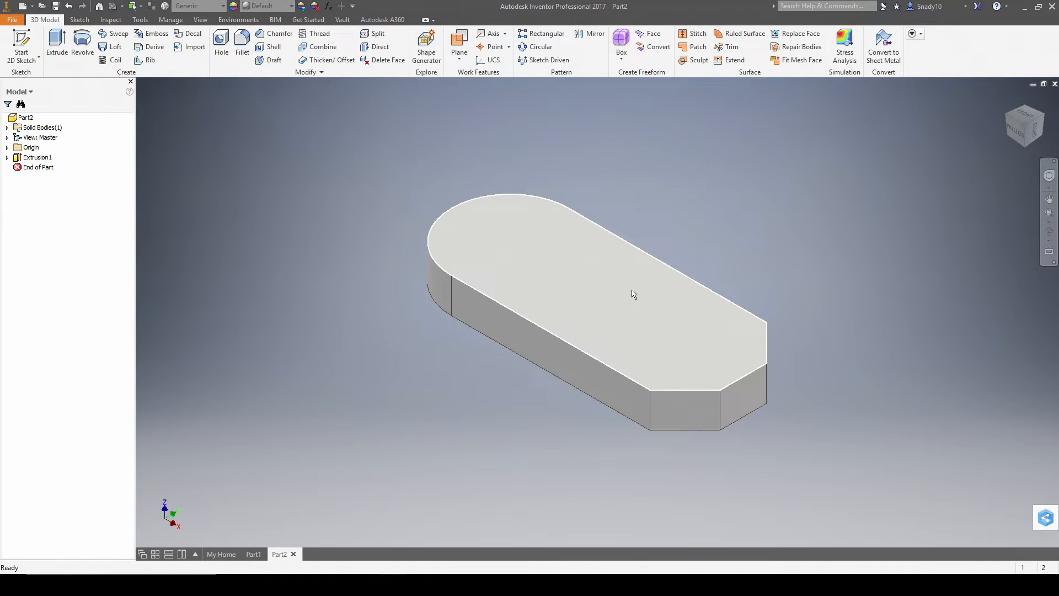
- Start a sketch on the slab's top face and draw an arc over the rounded end
key(alt+Tab)
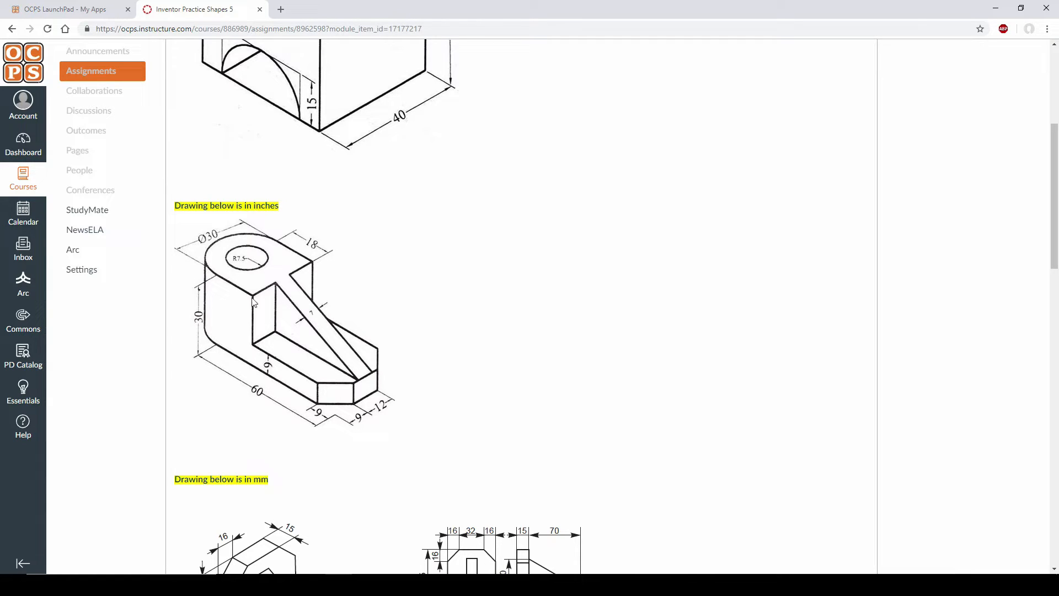
key(alt+Tab)
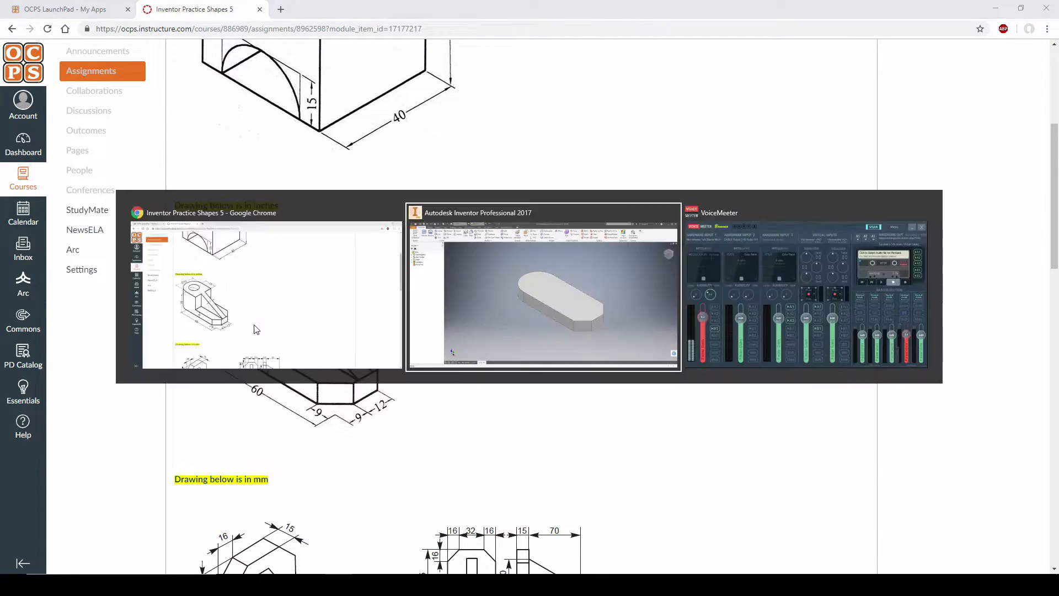
key(s)
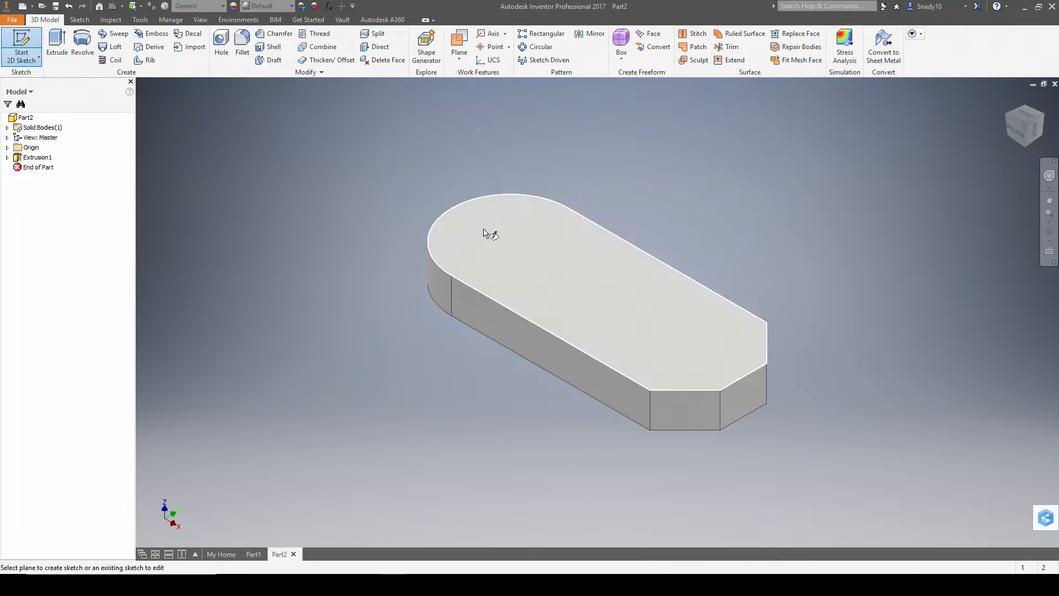
click(484, 228)
middle_drag(736, 203, 684, 232)
click(109, 45)
click(546, 176)
click(546, 341)
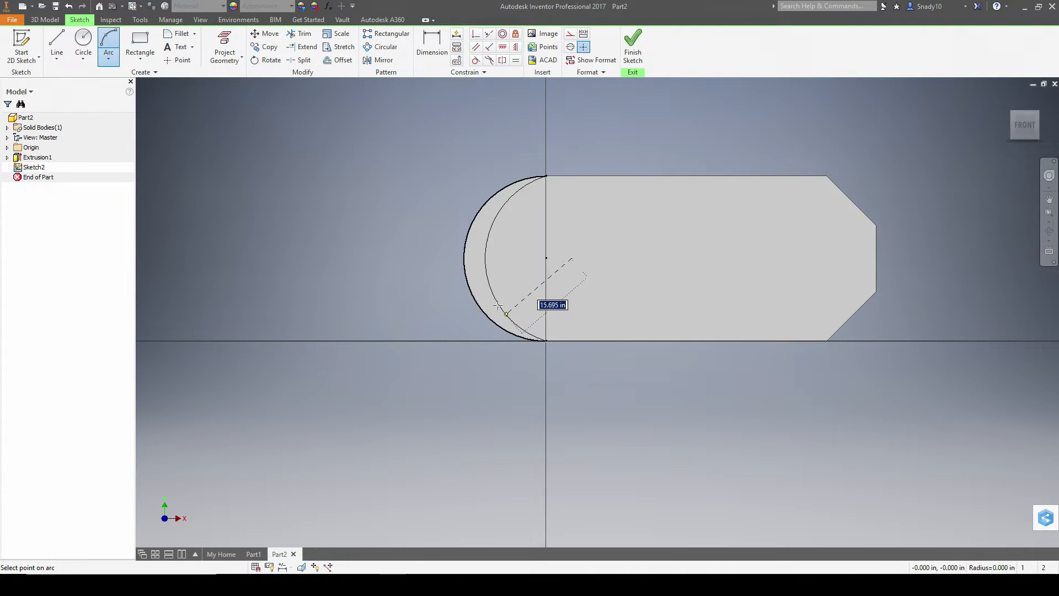
click(462, 257)
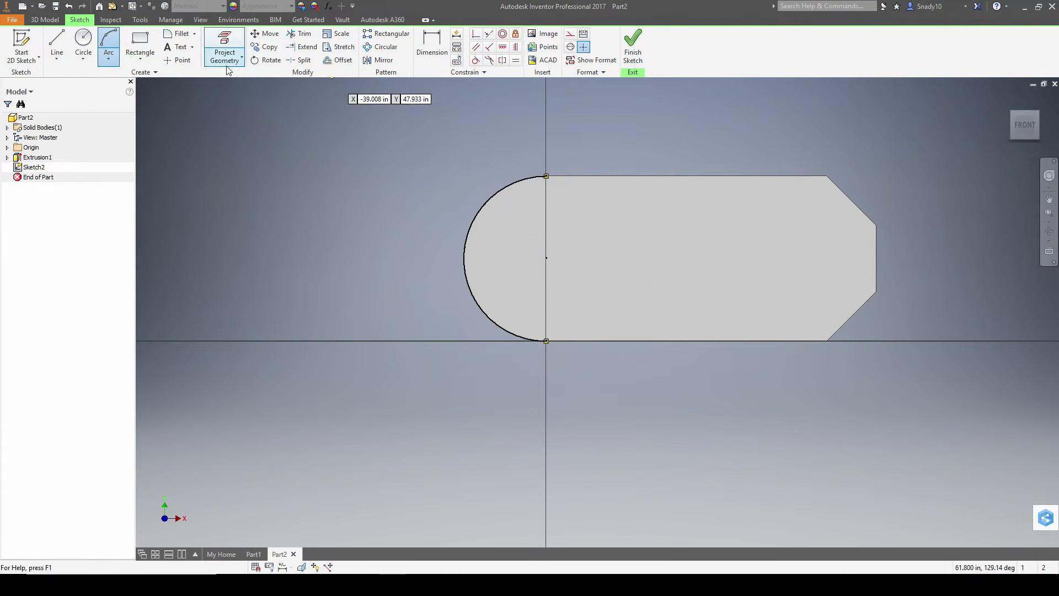
- Close the region with 18-long lines from the arc's endpoints and finish the sketch
click(57, 44)
click(546, 175)
key(alt+Tab)
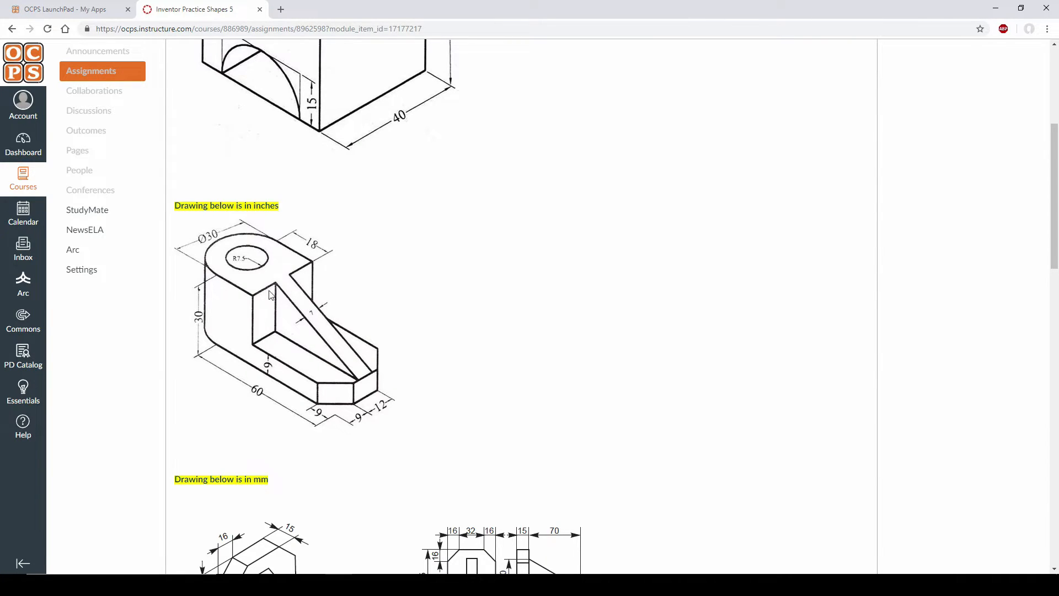
key(alt+Tab)
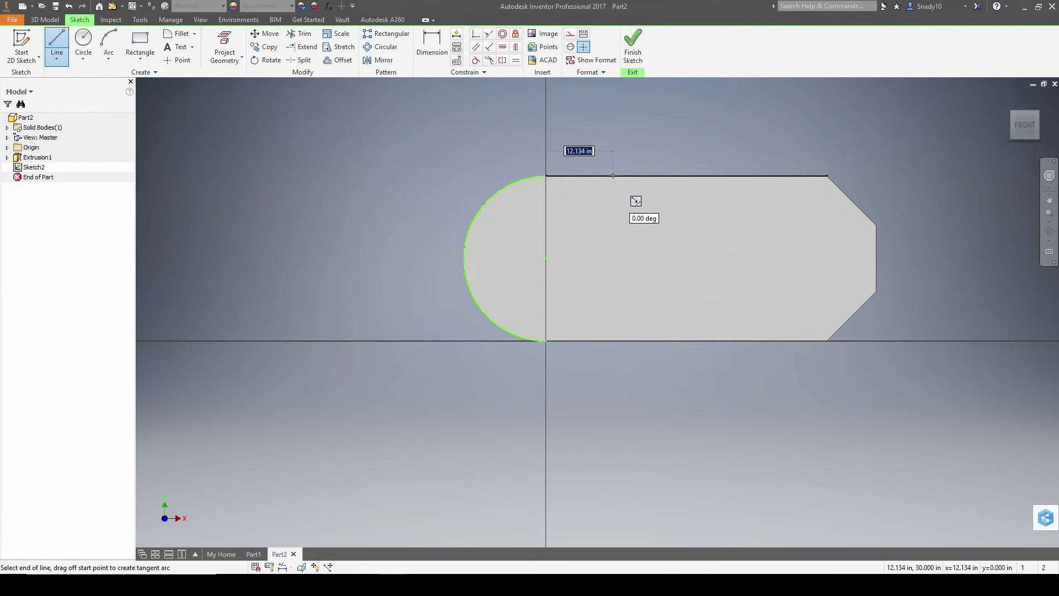
text(18)
key(Return)
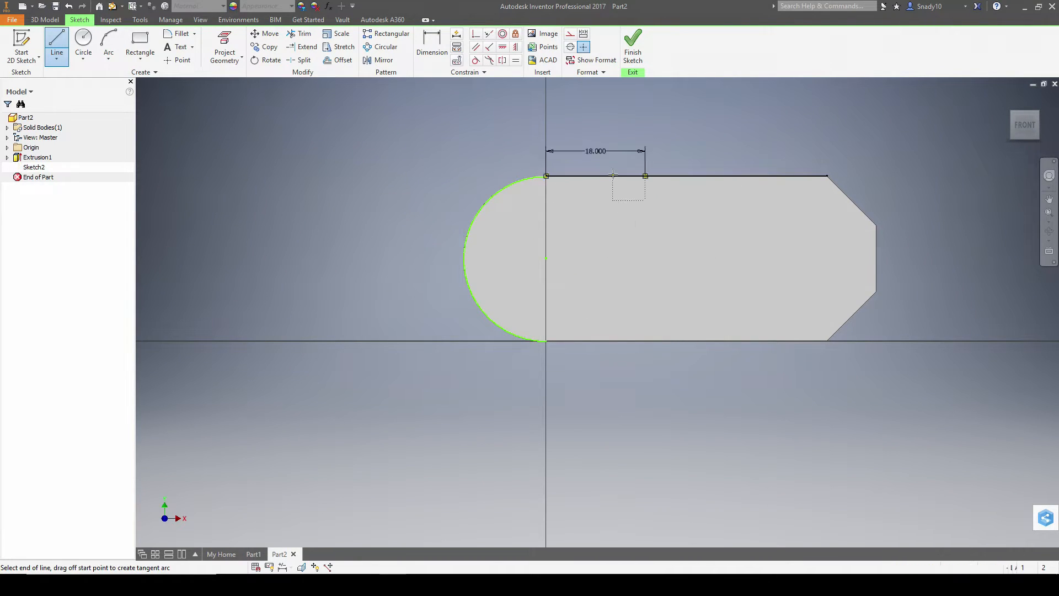
click(645, 341)
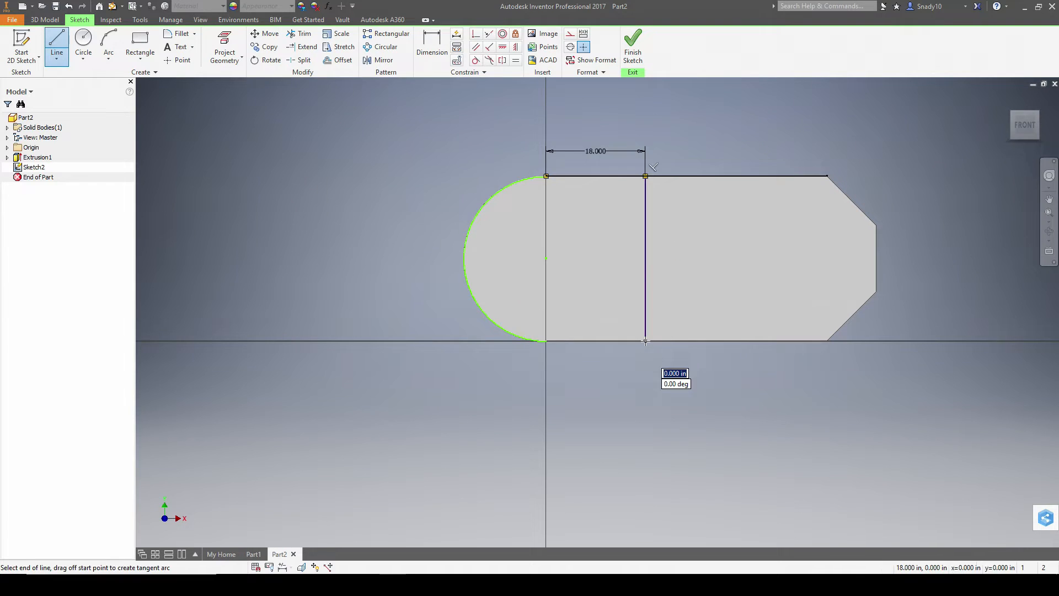
click(546, 340)
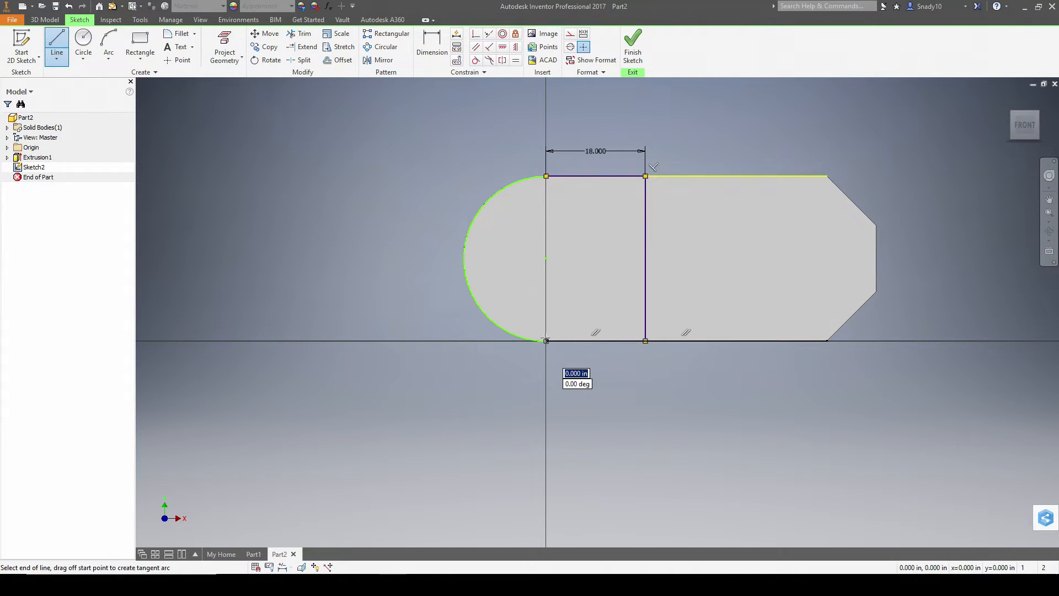
click(634, 54)
click(55, 45)
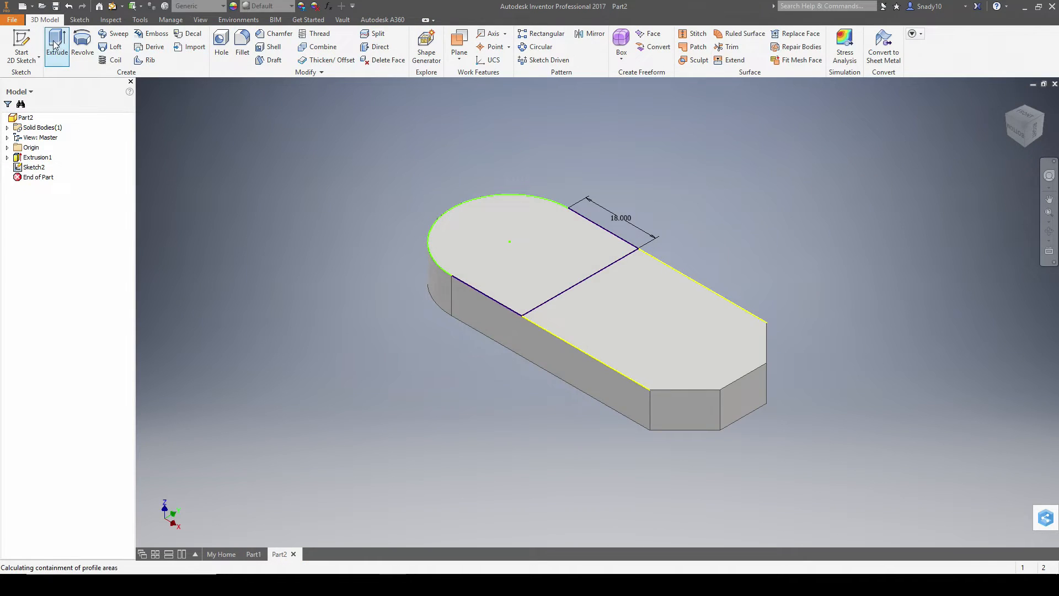
- Extrude the rounded-end region upward into a tall upright block as Extrusion2
key(alt+Tab)
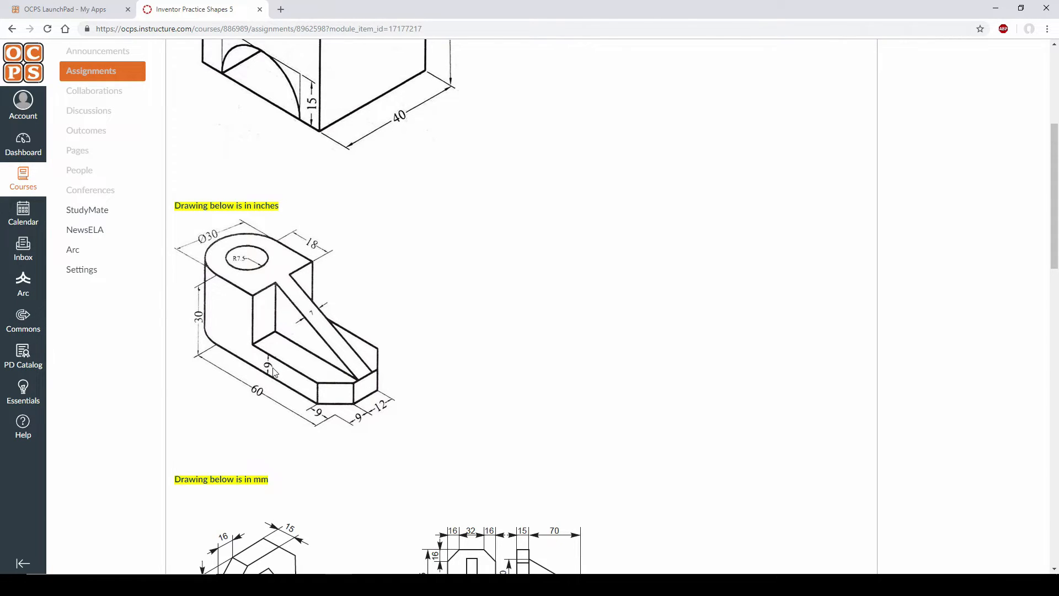
key(alt+Tab)
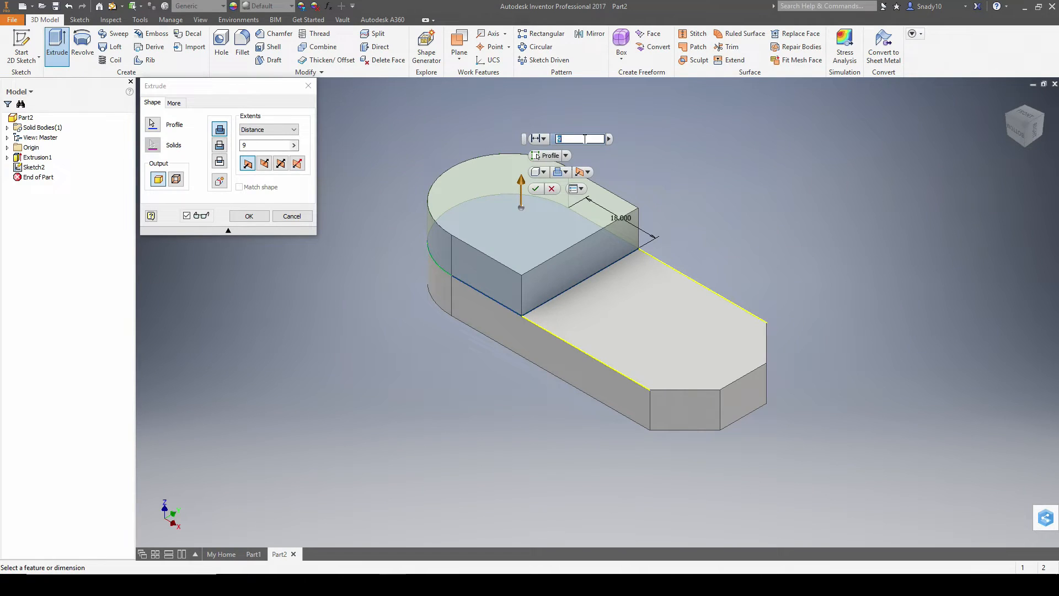
key(Return)
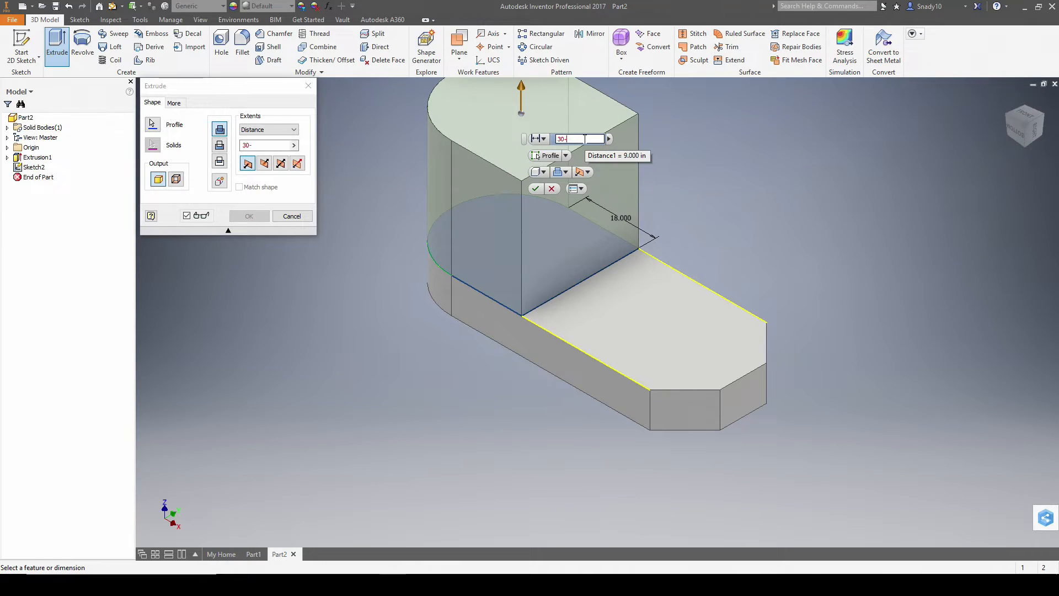
key(Return)
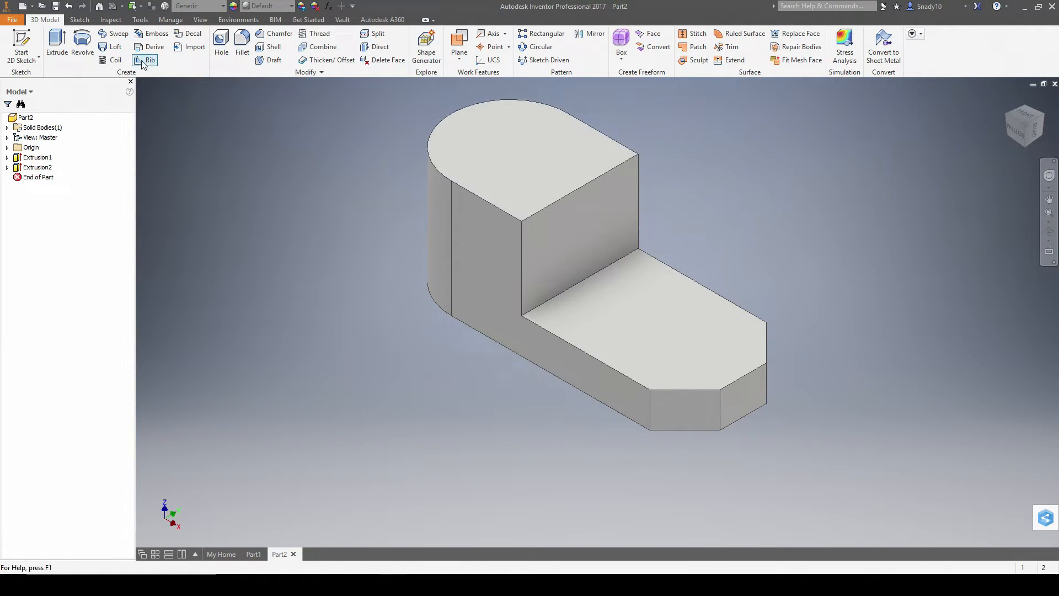
key(alt+Tab)
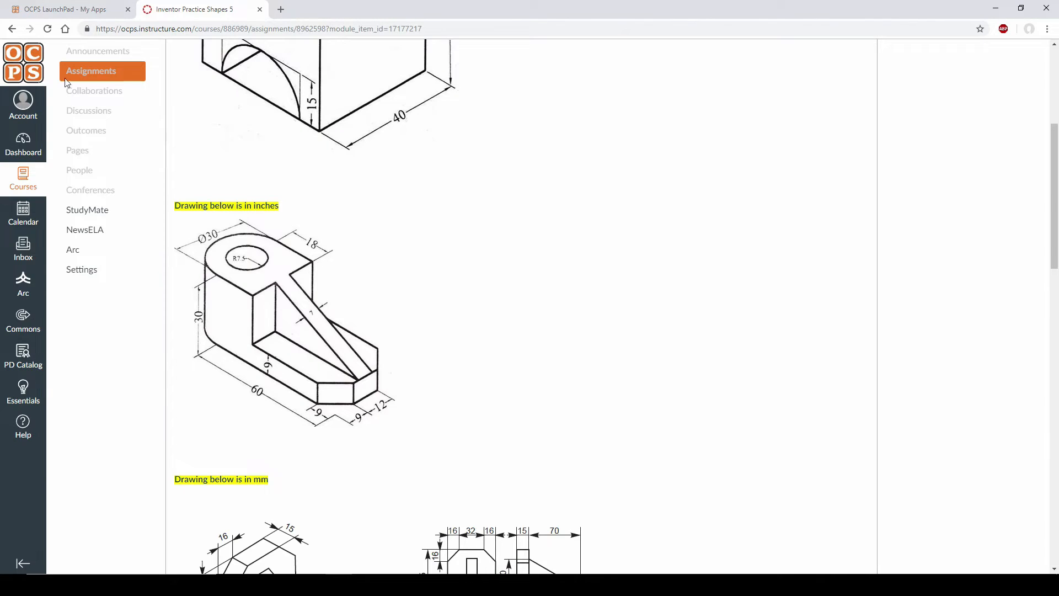
- Sketch a 15-diameter circle on the upright's top, centred on the rounded end's arc centre
key(alt+Tab)
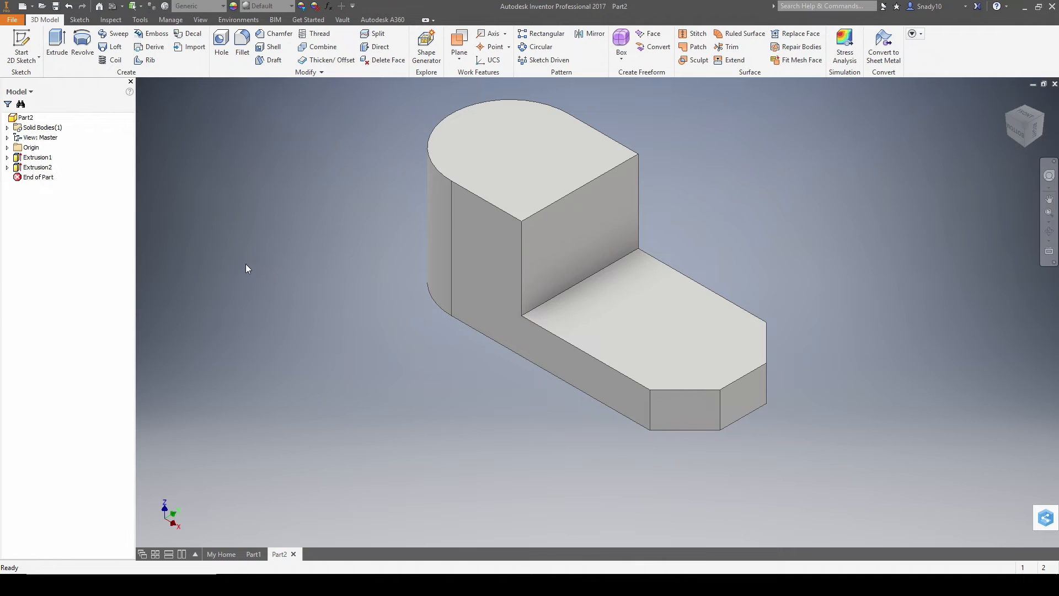
click(534, 140)
key(alt+Tab)
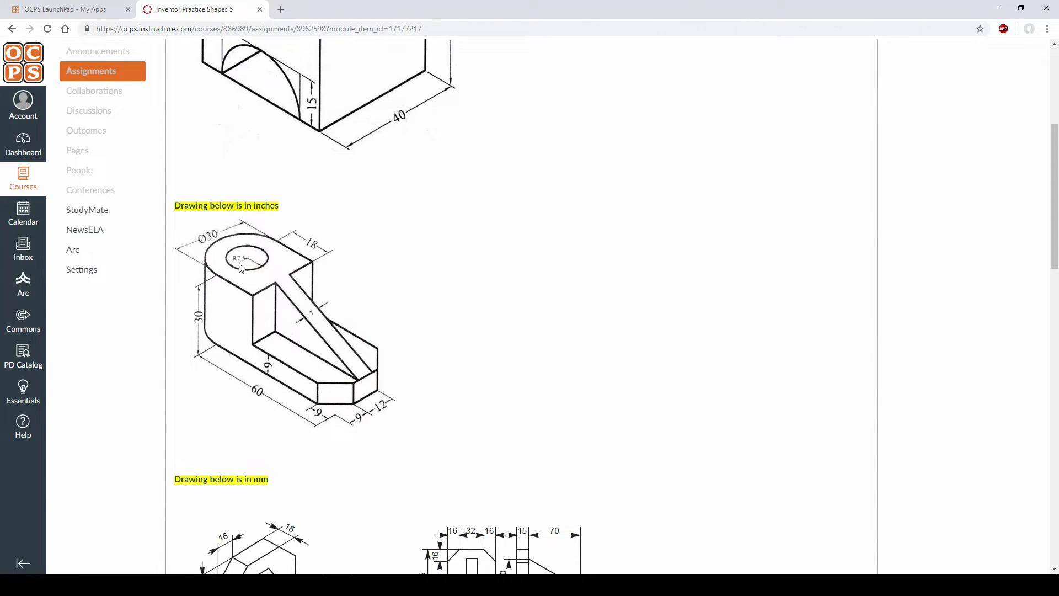
key(alt+Tab)
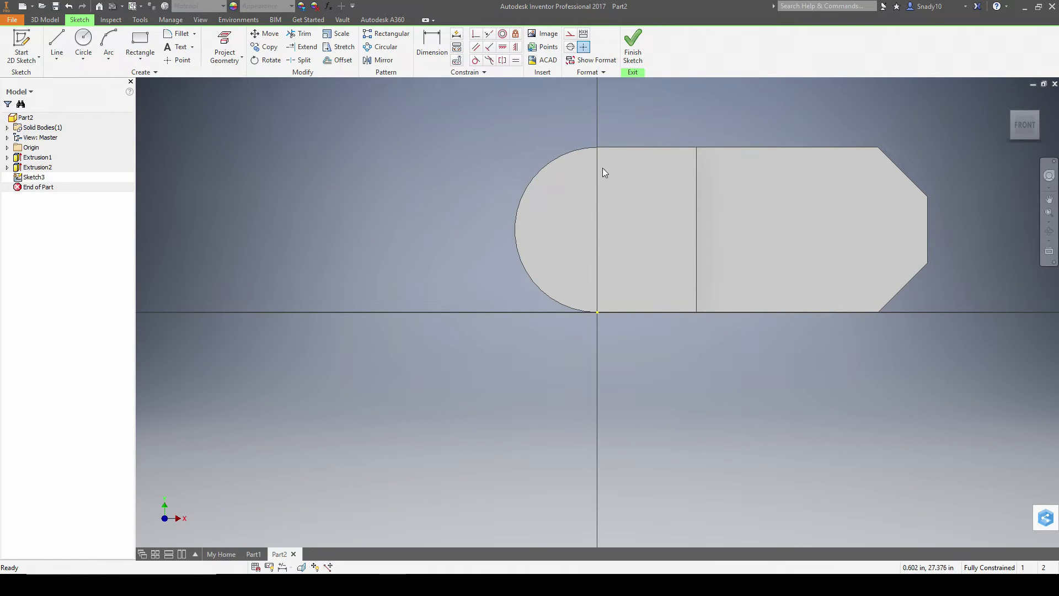
click(83, 43)
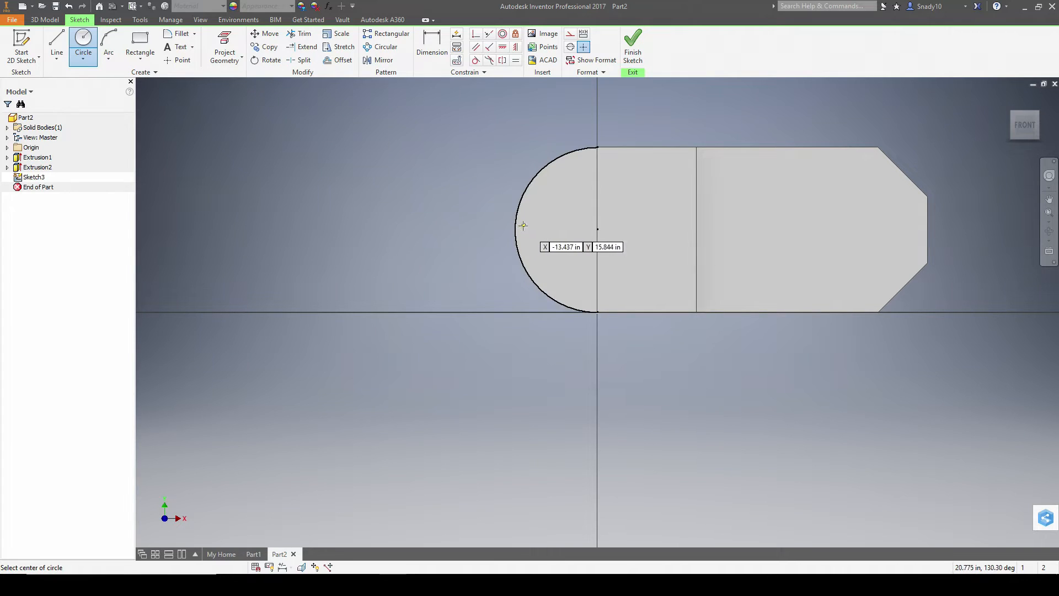
click(597, 229)
key(alt+Tab)
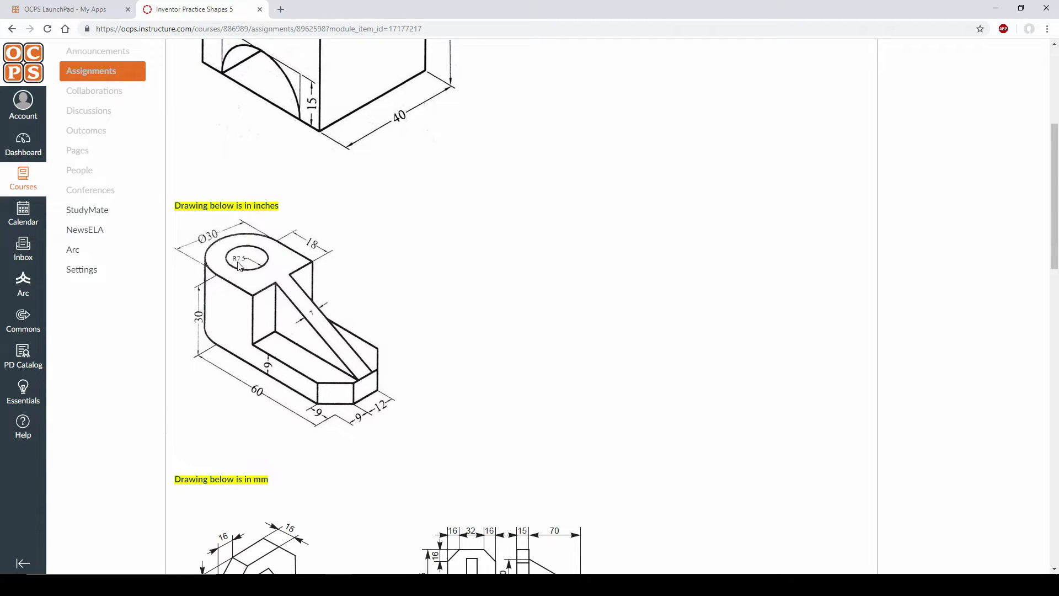
key(alt+Tab)
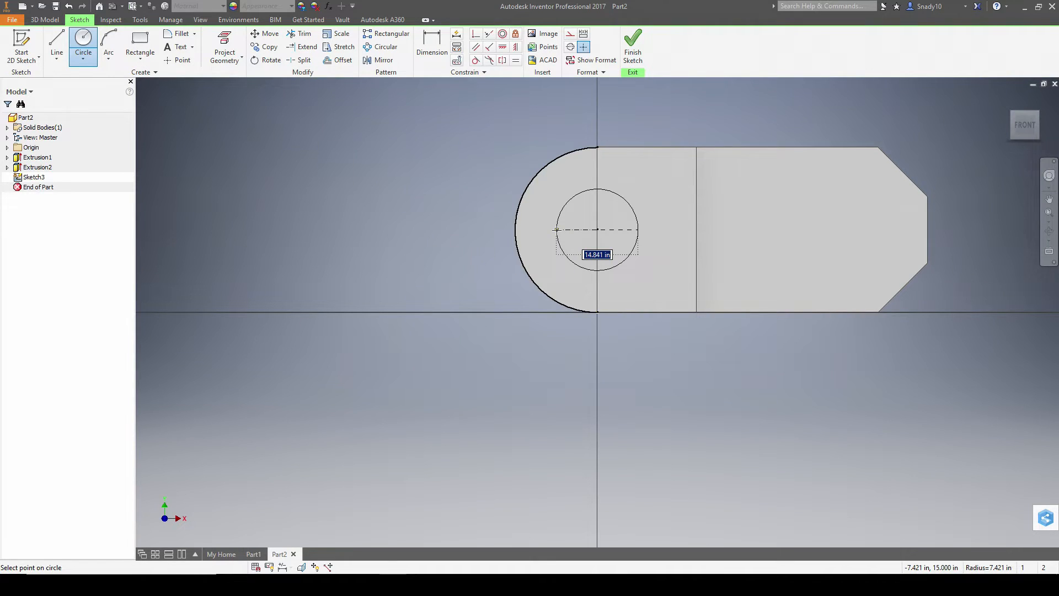
text(7.5*2)
key(Return)
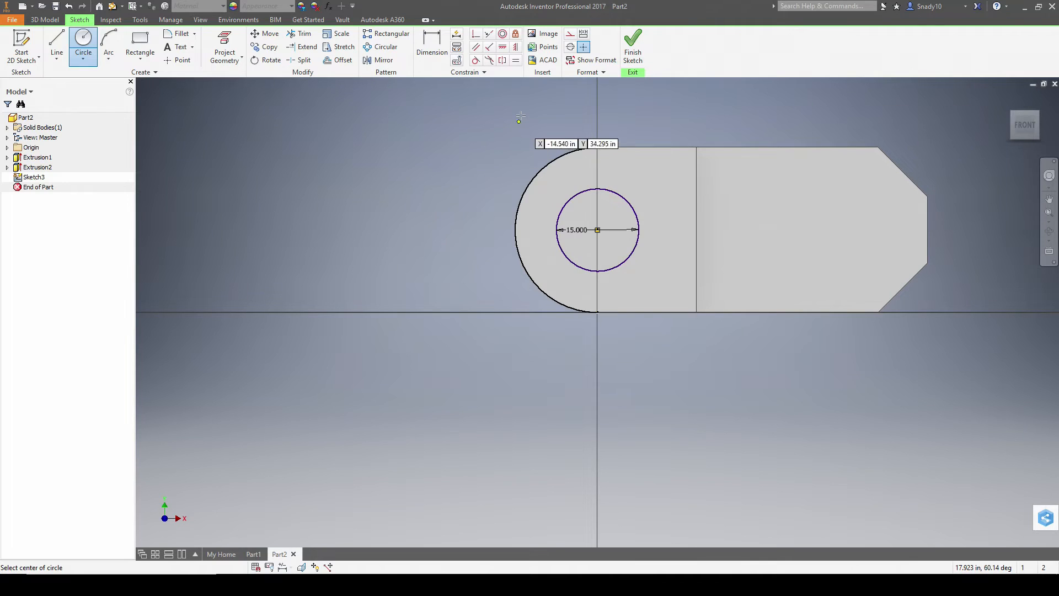
click(633, 47)
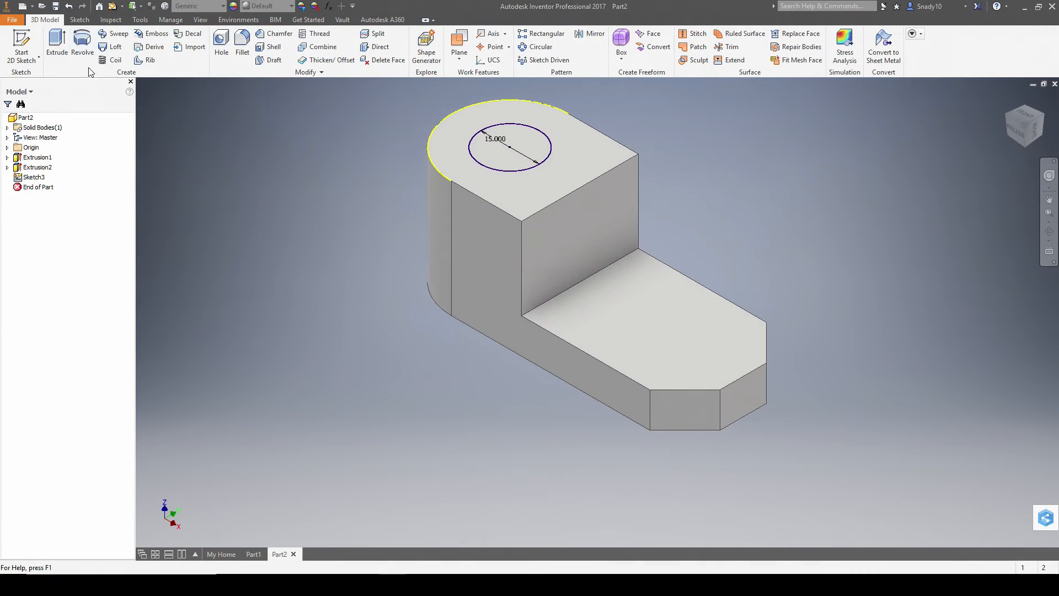
- Extrude the circle as a cut straight down through the whole part
click(57, 44)
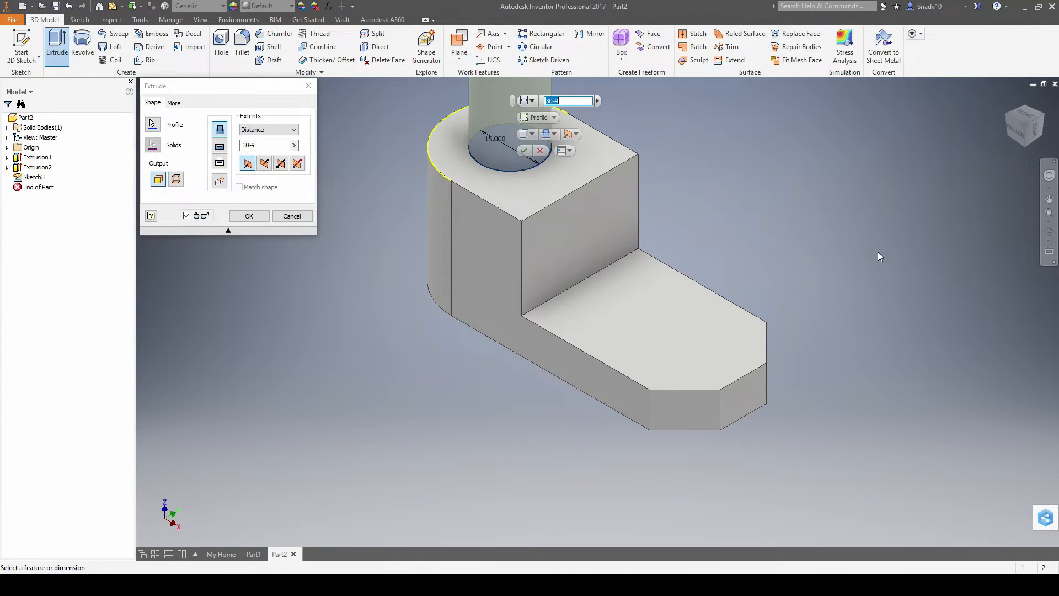
click(220, 144)
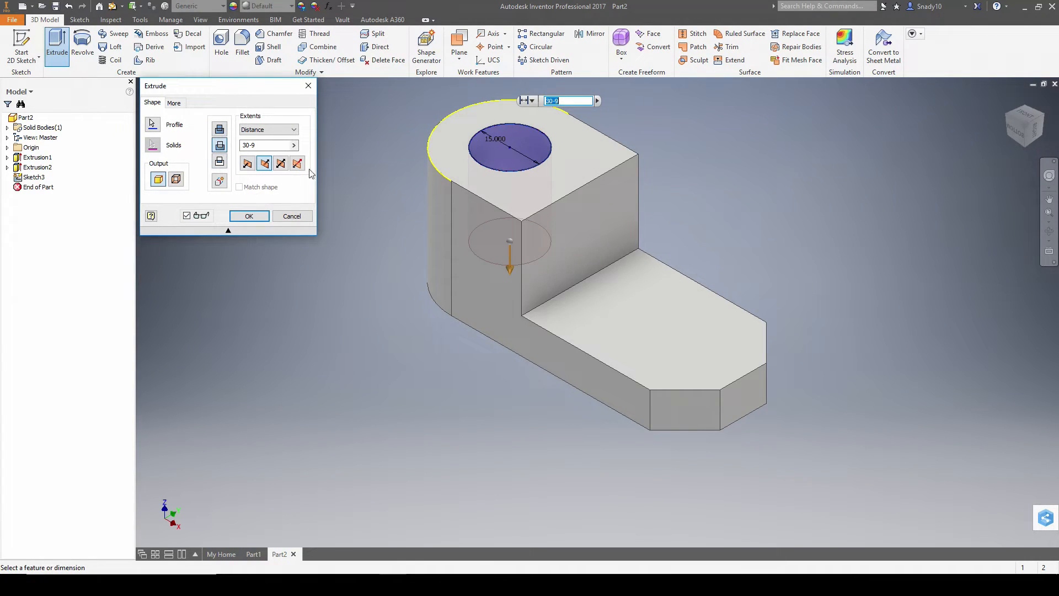
drag(516, 269, 509, 535)
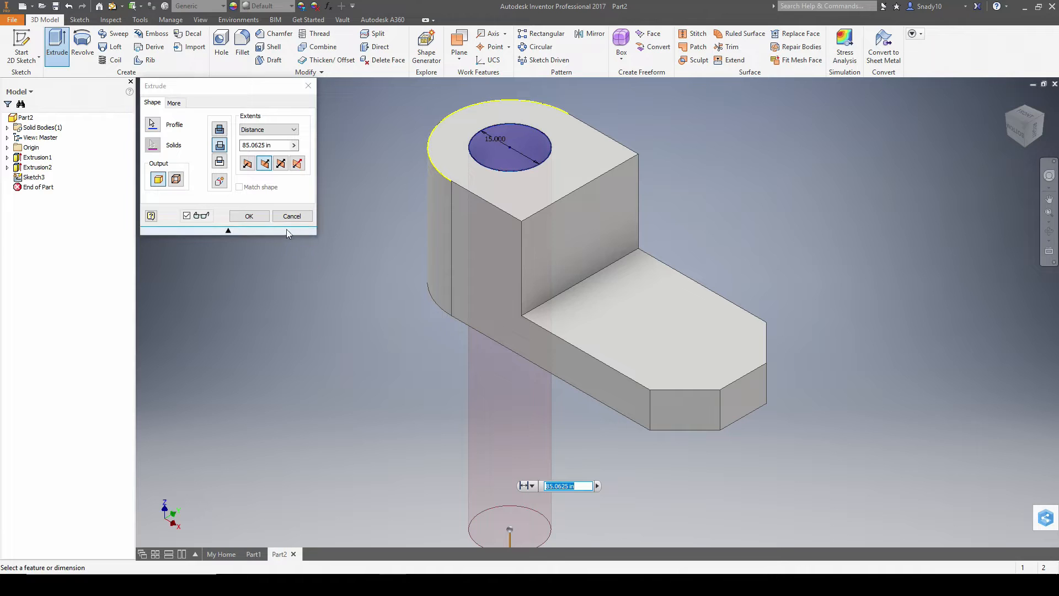
click(250, 218)
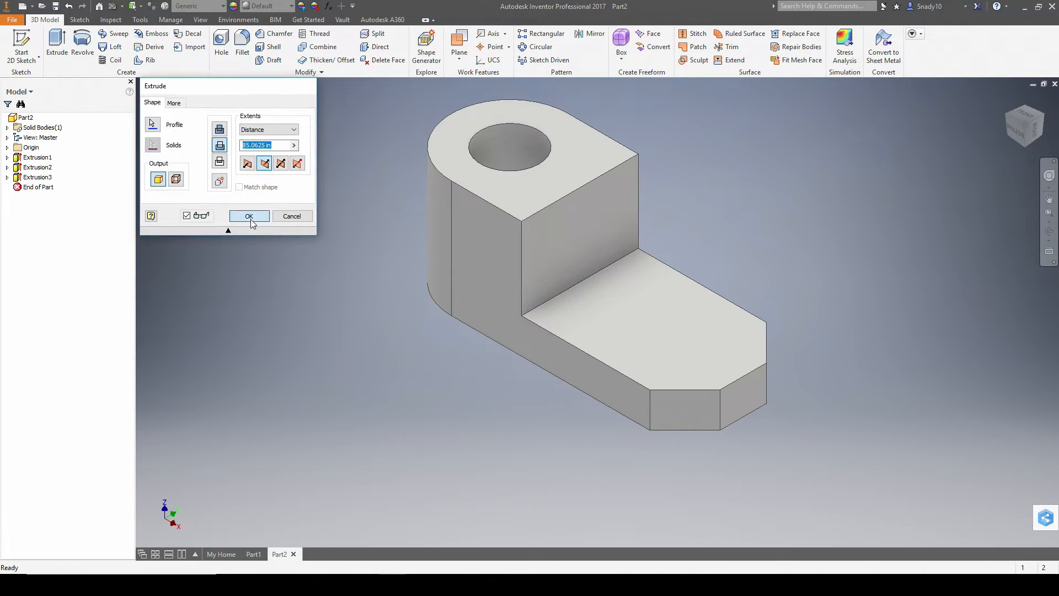
click(1010, 108)
- Create Work Plane1 as a midplane between the part's two opposite long side faces
key(alt+Tab)
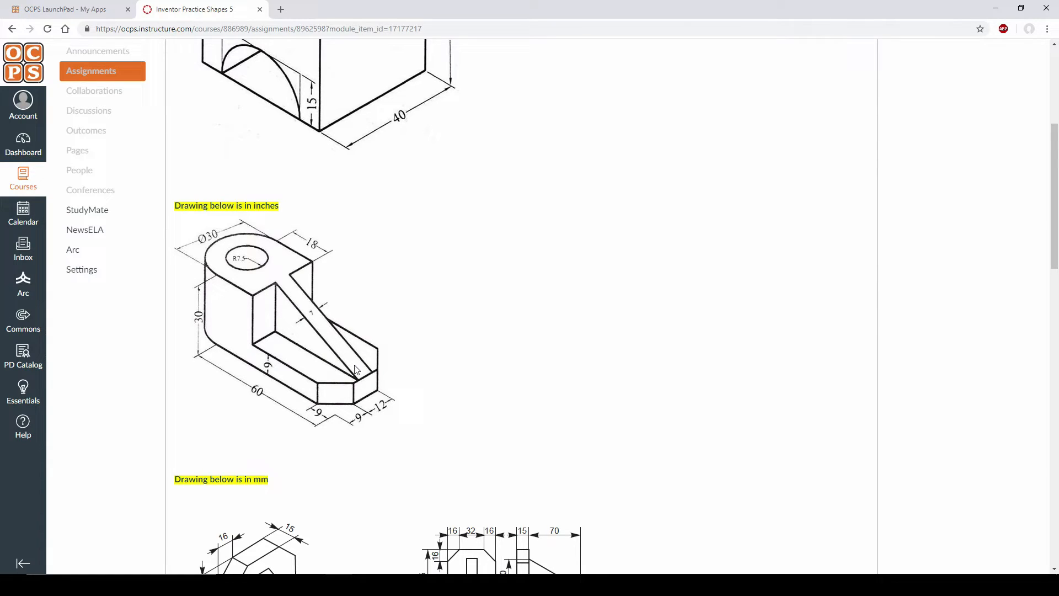
key(alt+Tab)
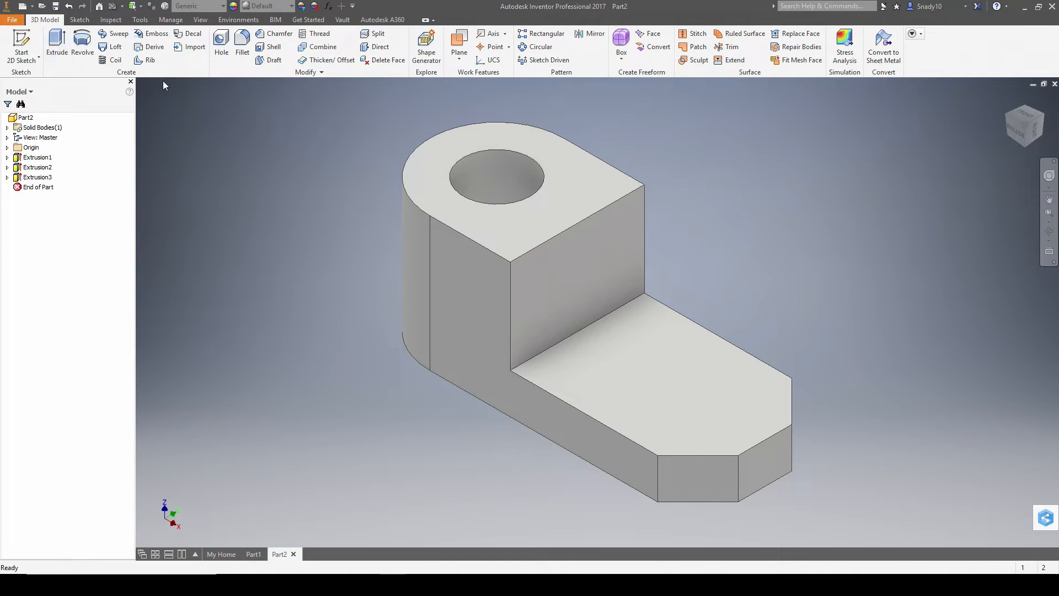
click(21, 46)
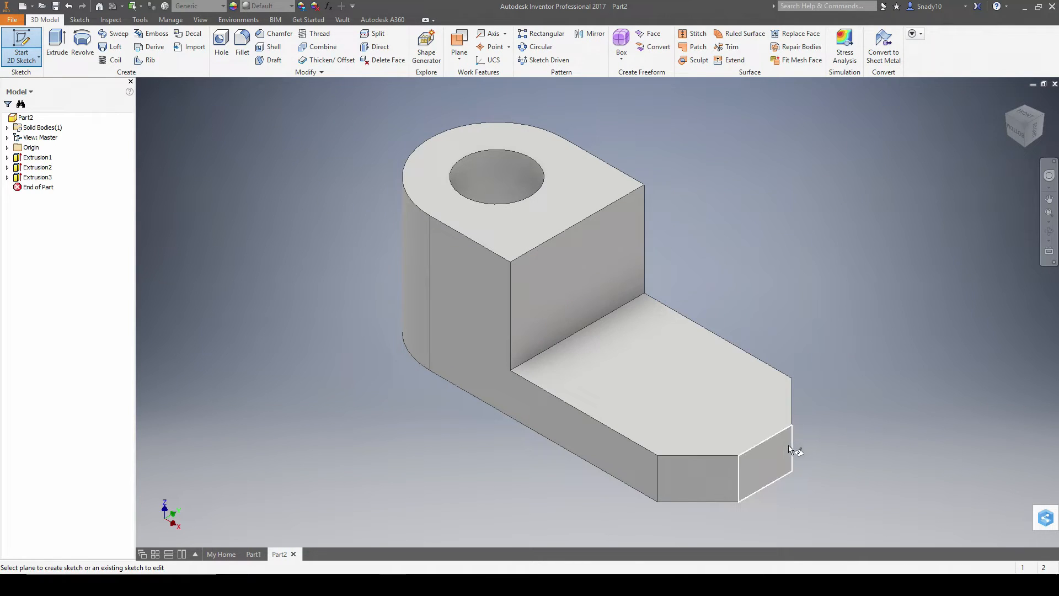
key(Escape)
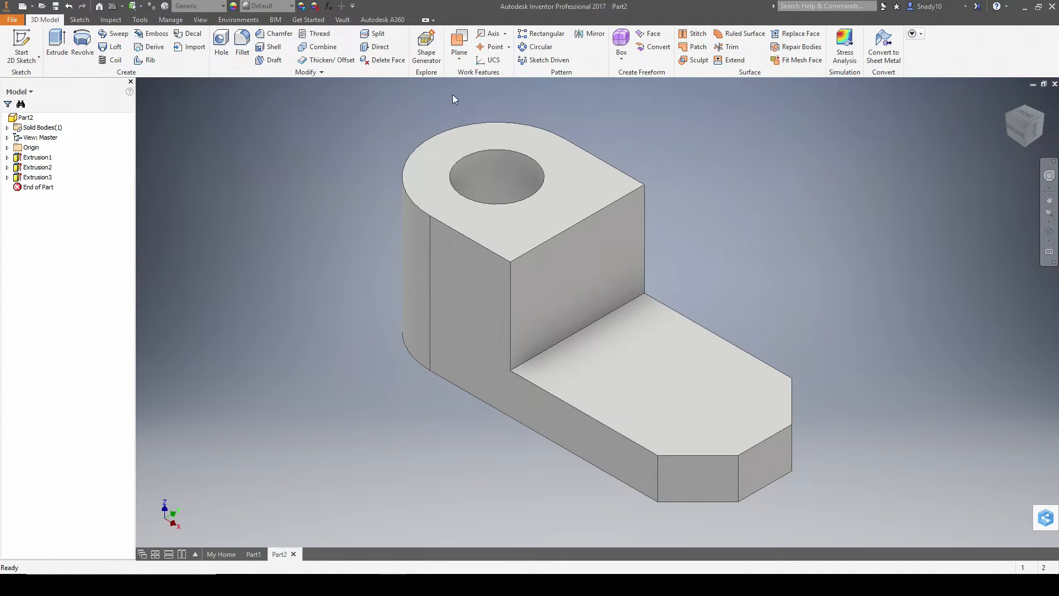
click(459, 55)
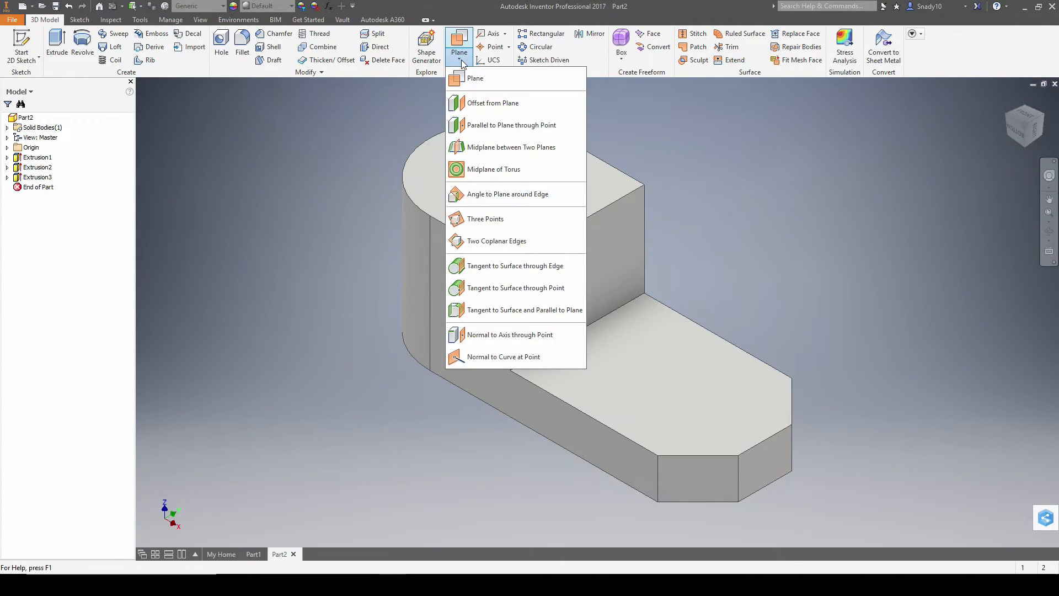
click(491, 148)
click(534, 412)
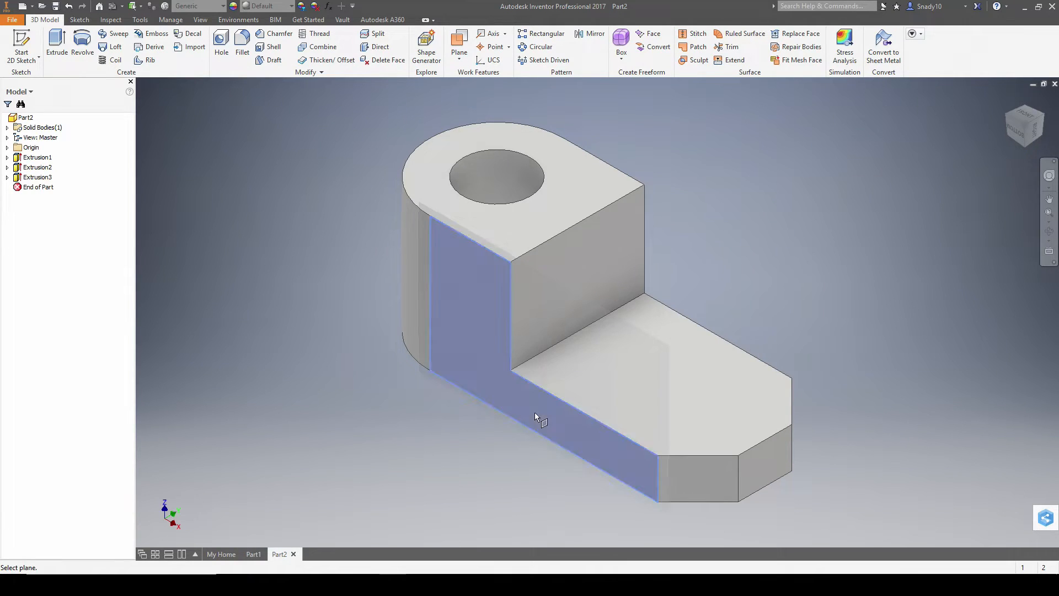
shift+middle_drag(878, 346, 764, 350)
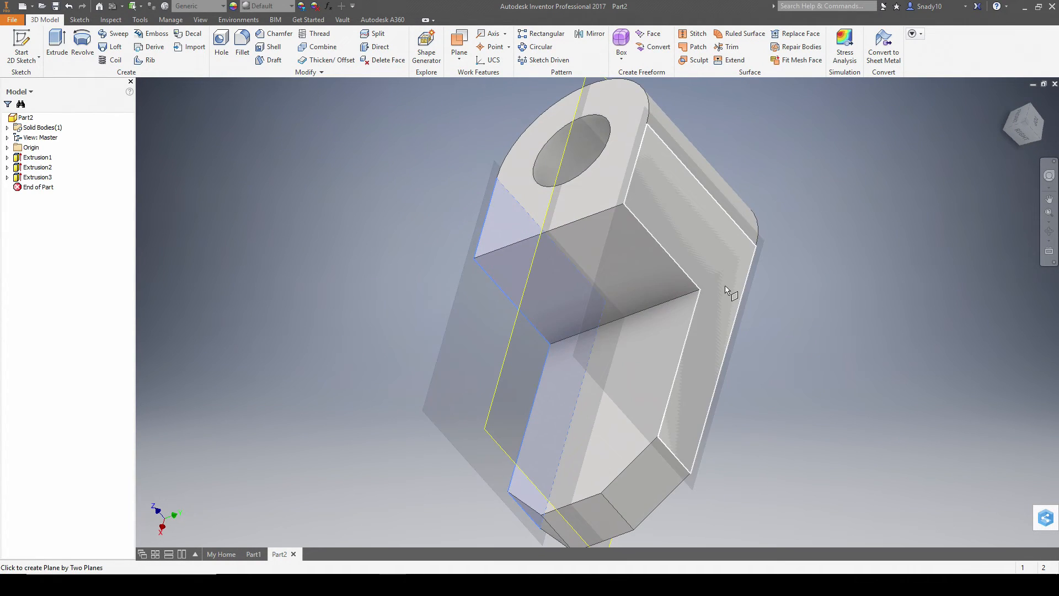
click(726, 289)
shift+middle_drag(671, 365, 667, 297)
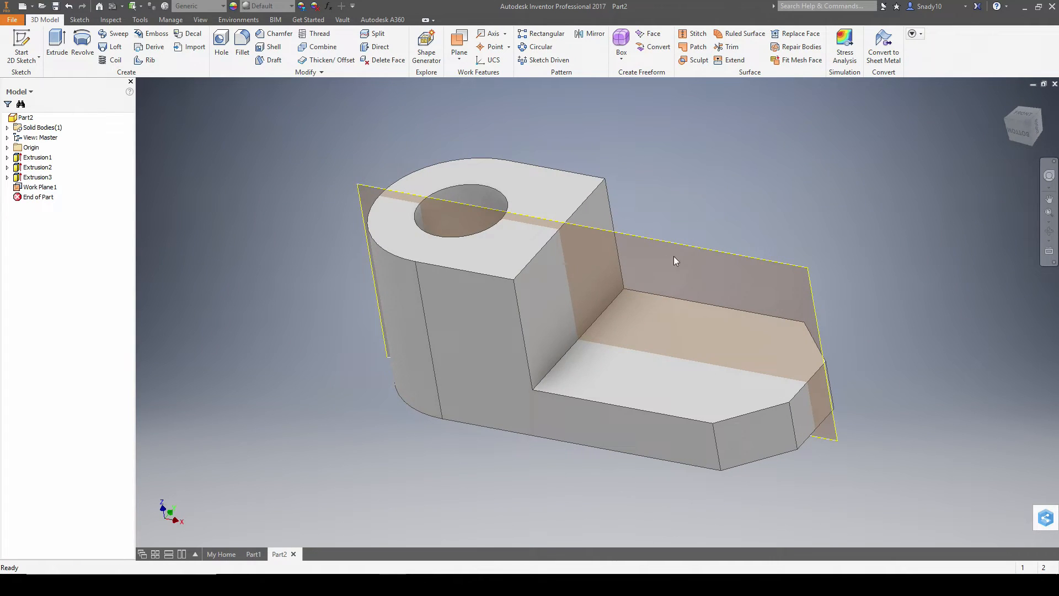
click(21, 47)
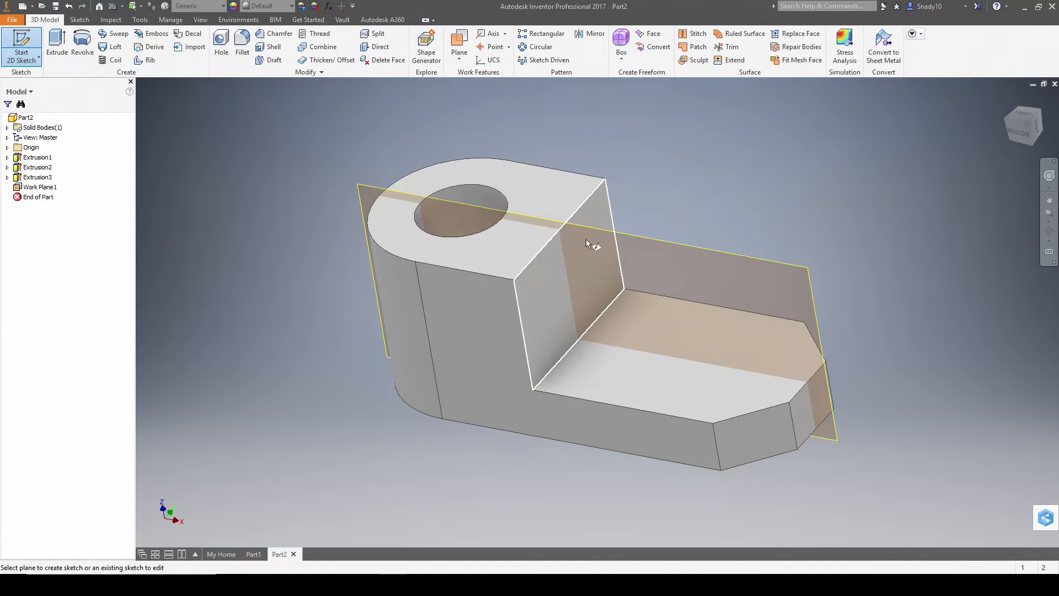
- Sketch a closed triangle on Work Plane1 from the upright's top corner to the base's outer corner
click(614, 232)
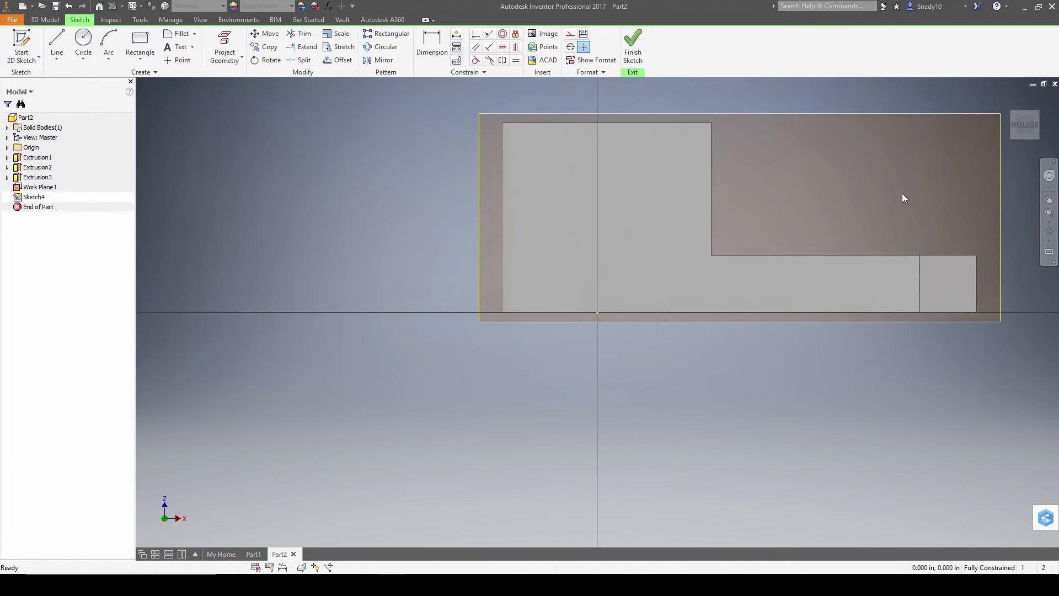
click(57, 44)
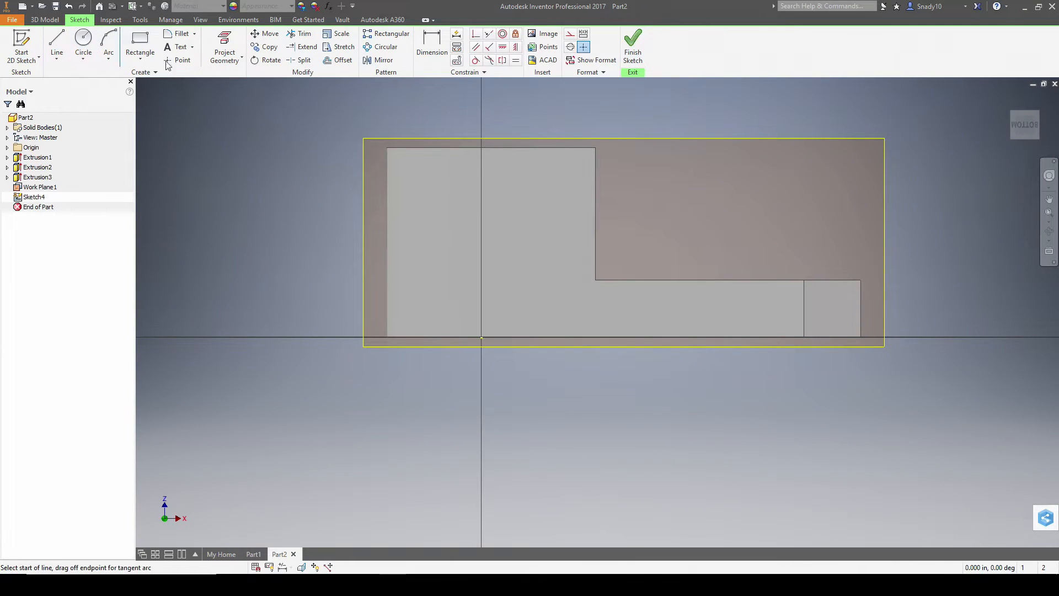
click(596, 147)
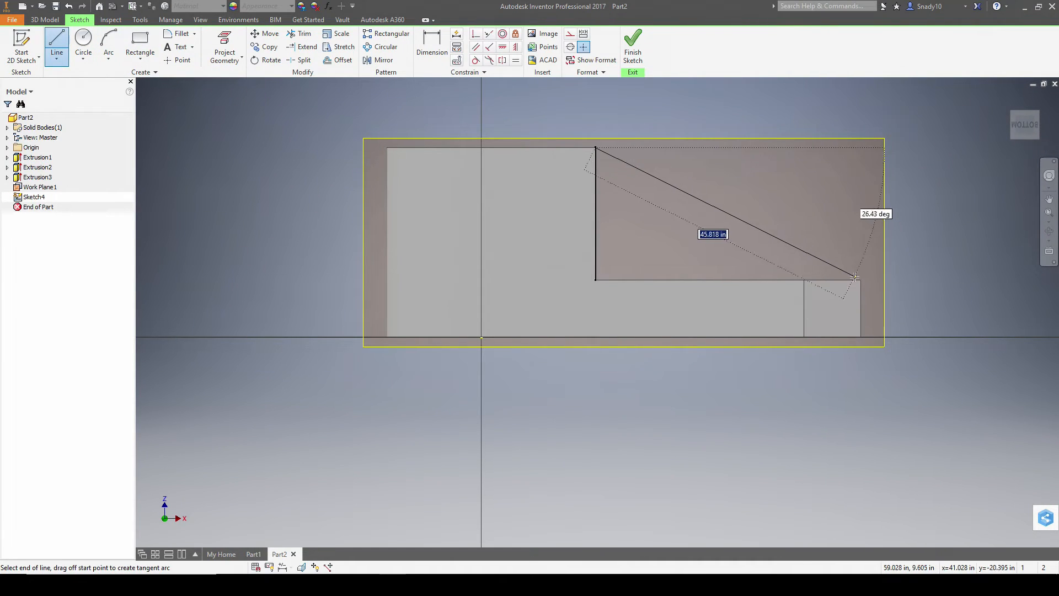
click(860, 280)
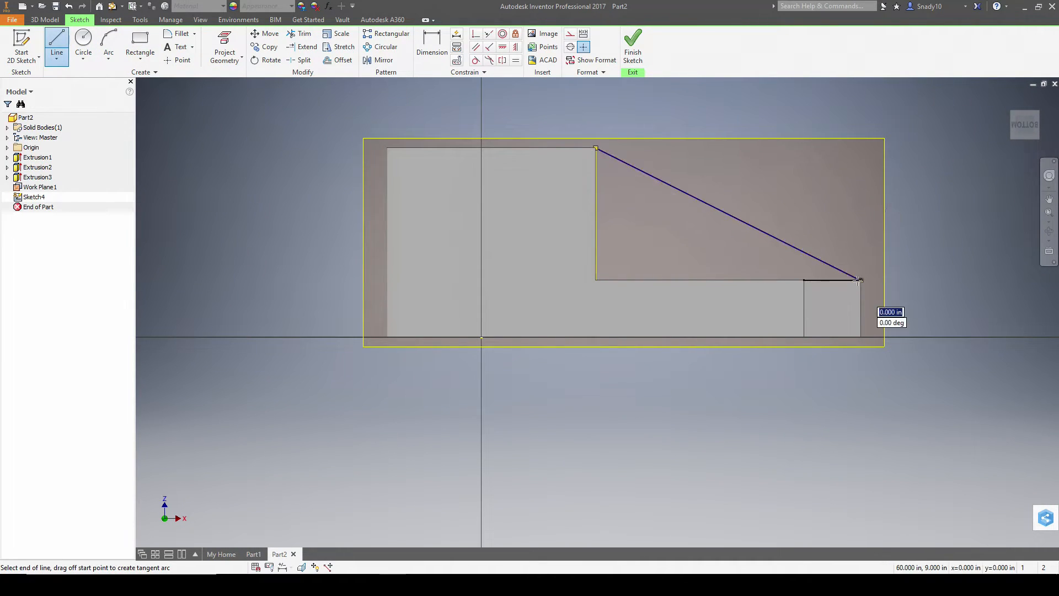
click(596, 280)
click(596, 147)
click(632, 47)
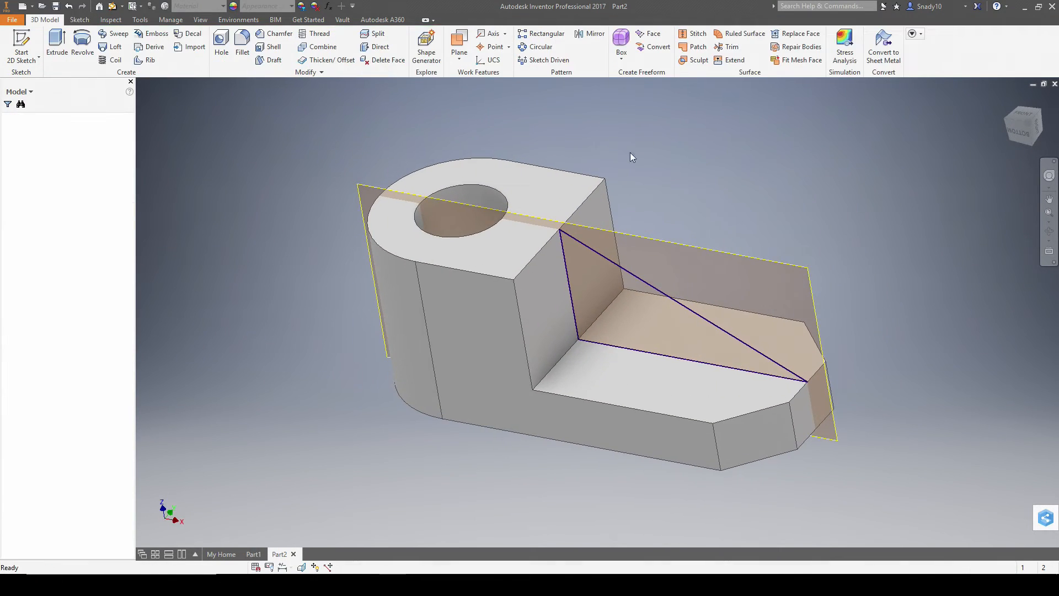
- Extrude the triangle symmetrically 7 thick to form the rib
key(alt+Tab)
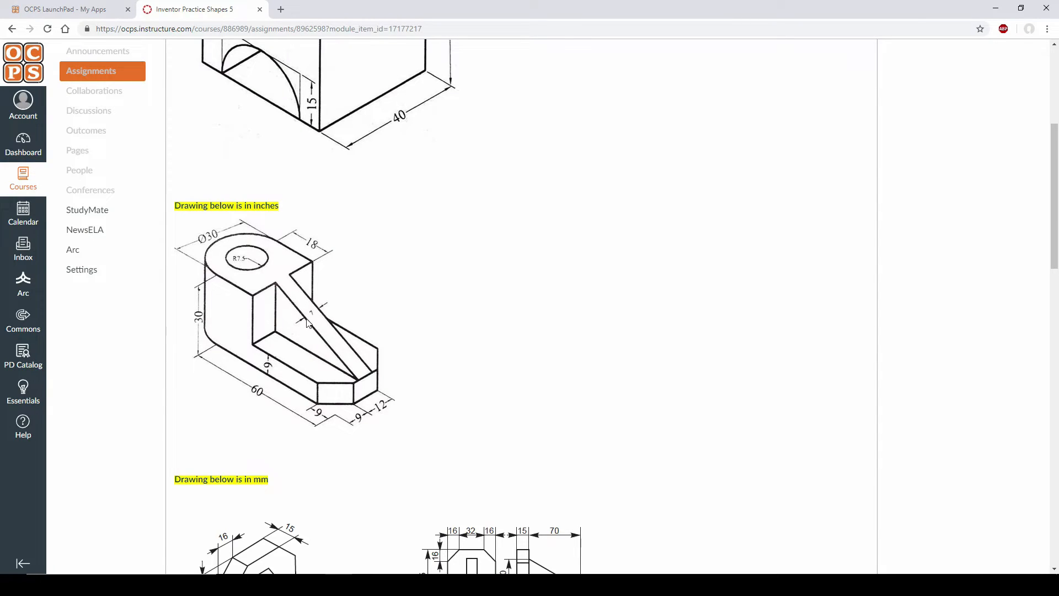
key(alt+Tab)
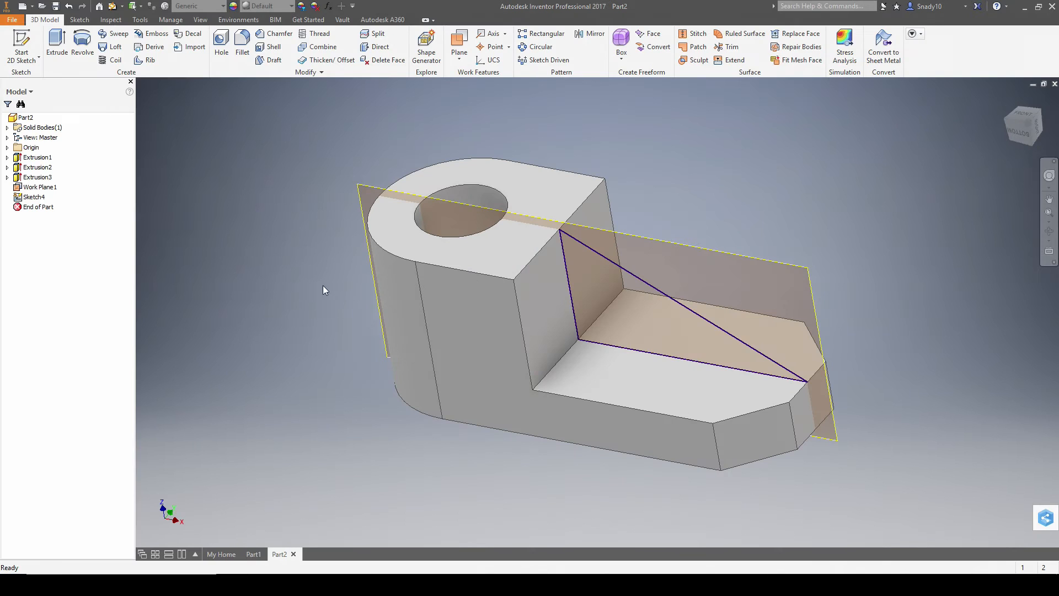
click(57, 44)
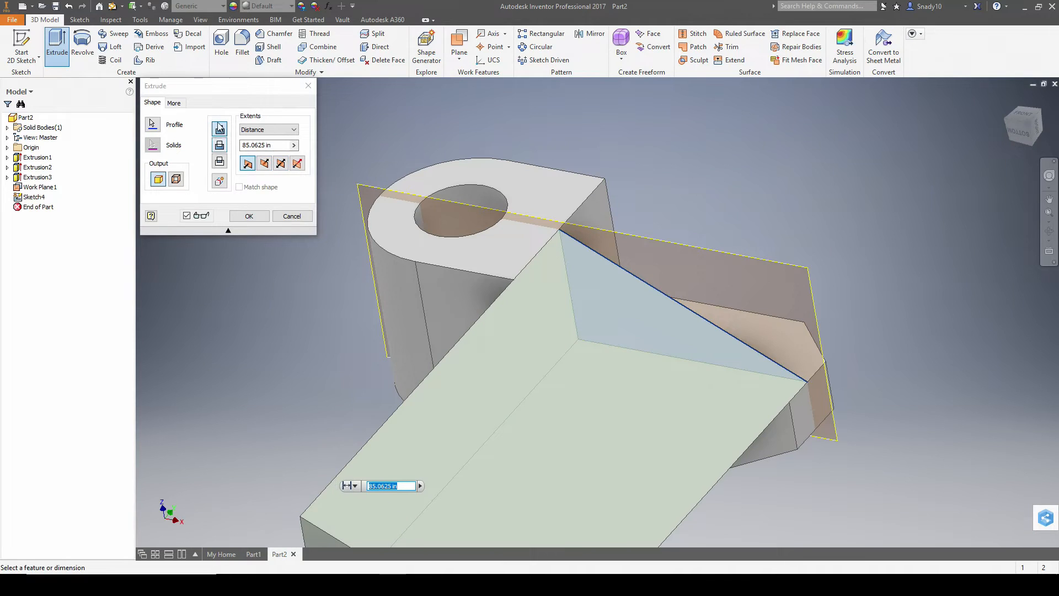
click(280, 163)
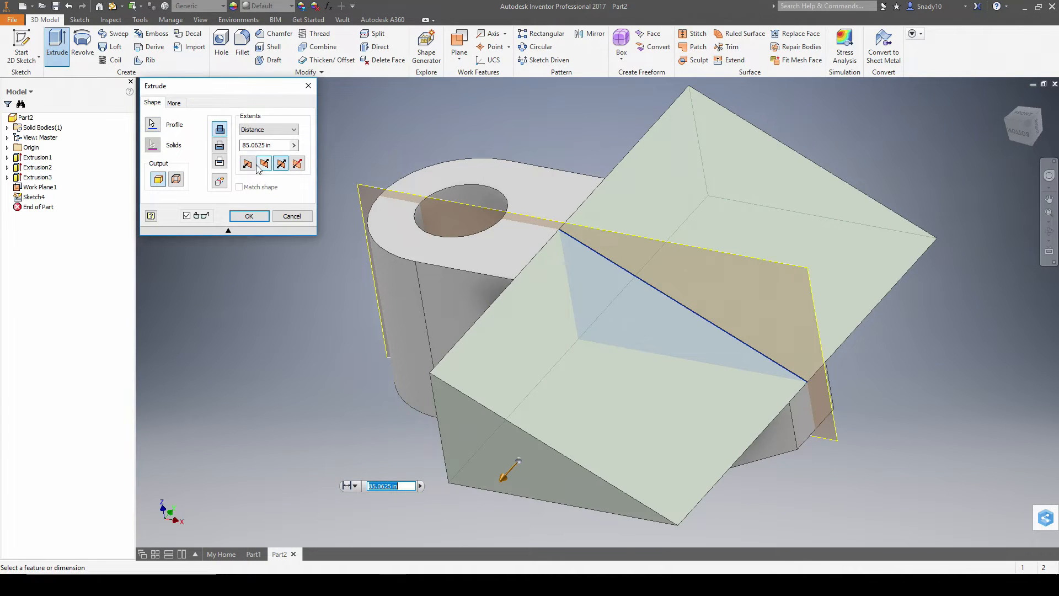
click(279, 146)
text(7)
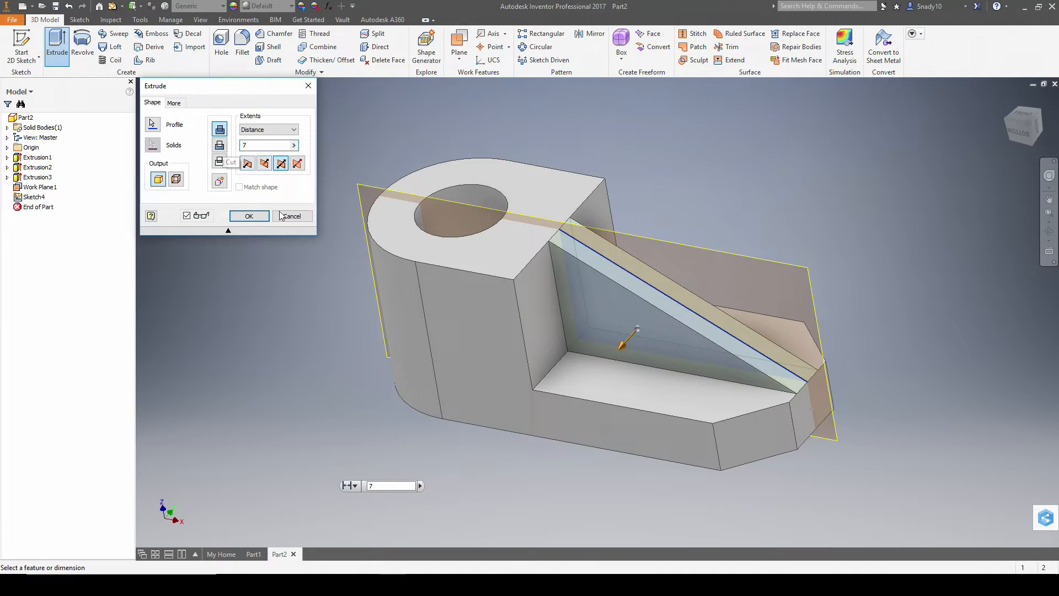
click(249, 216)
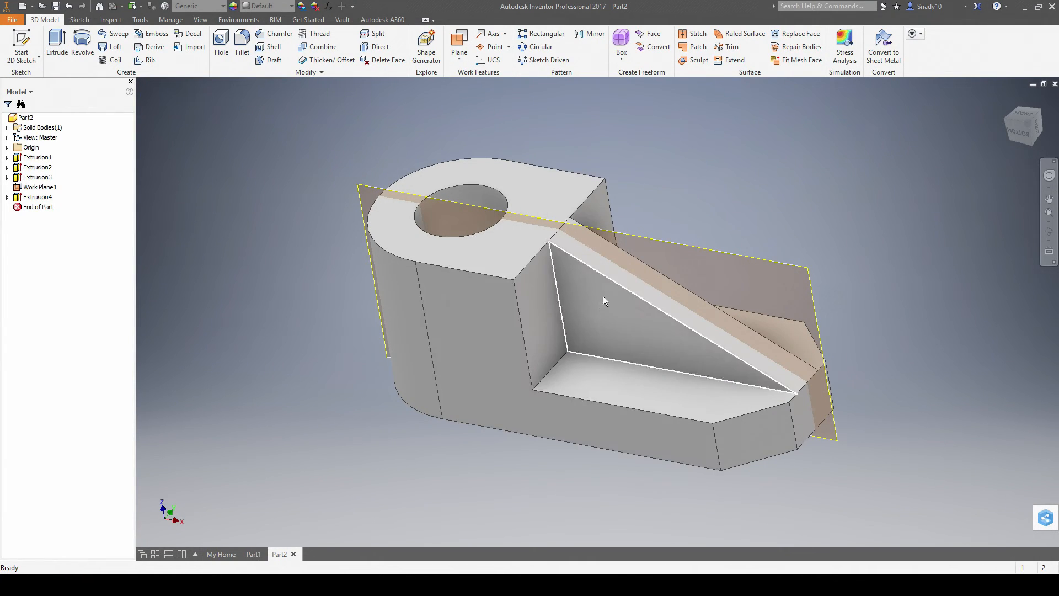
- Hide Work Plane1 and return to the home isometric view
right_click(35, 184)
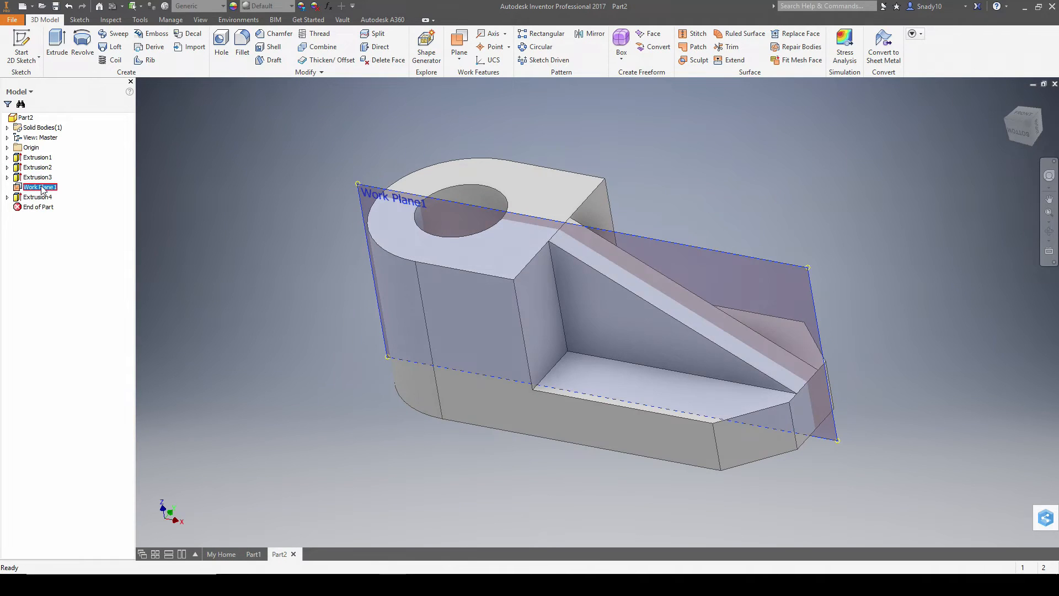
click(65, 281)
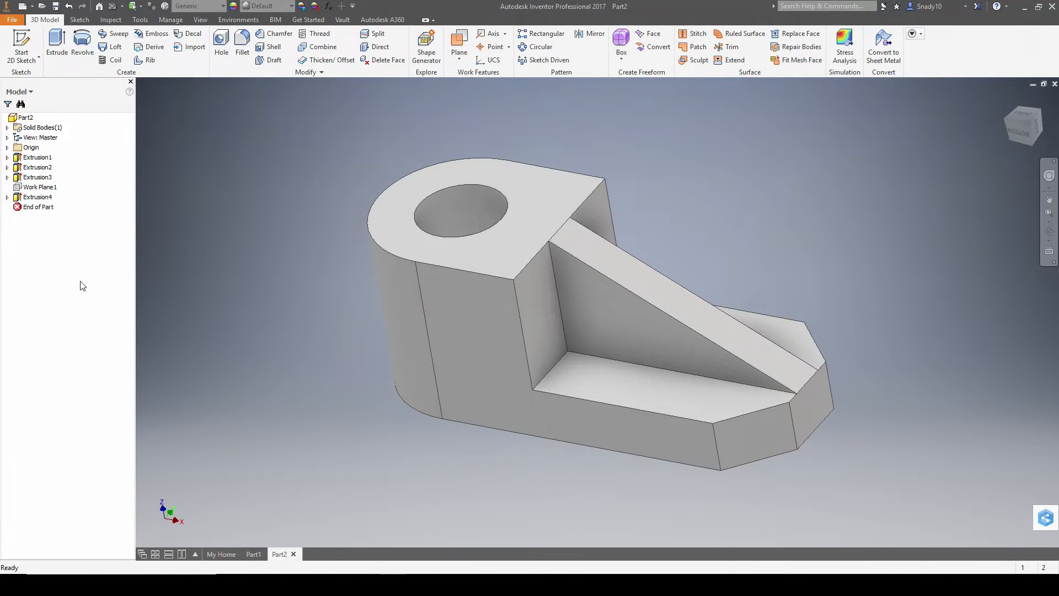
click(1009, 98)
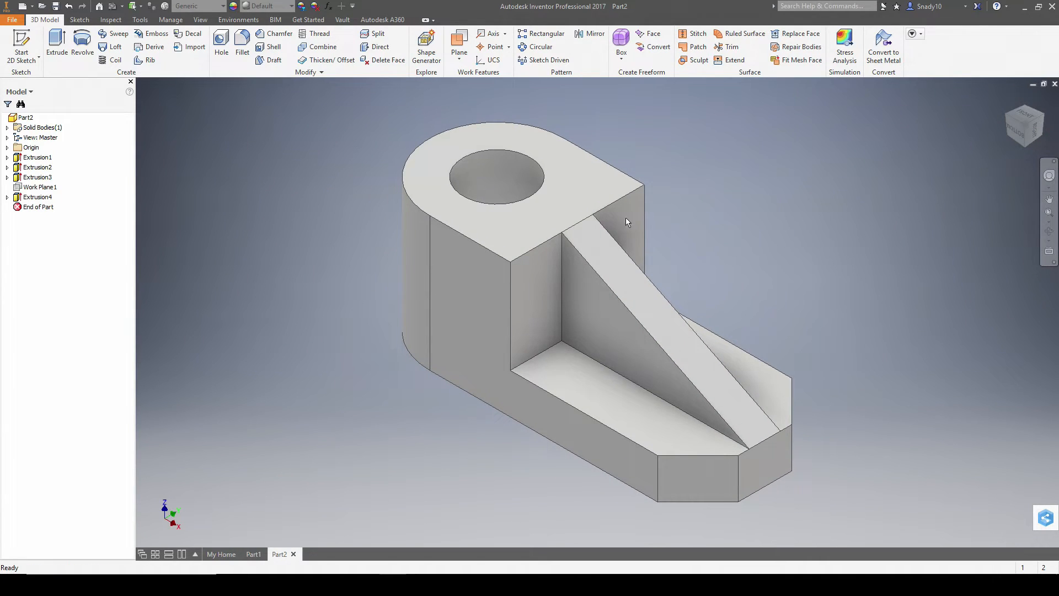
- Recolour the whole part a reddish orange with Adjust appearance's colour wheel
click(302, 6)
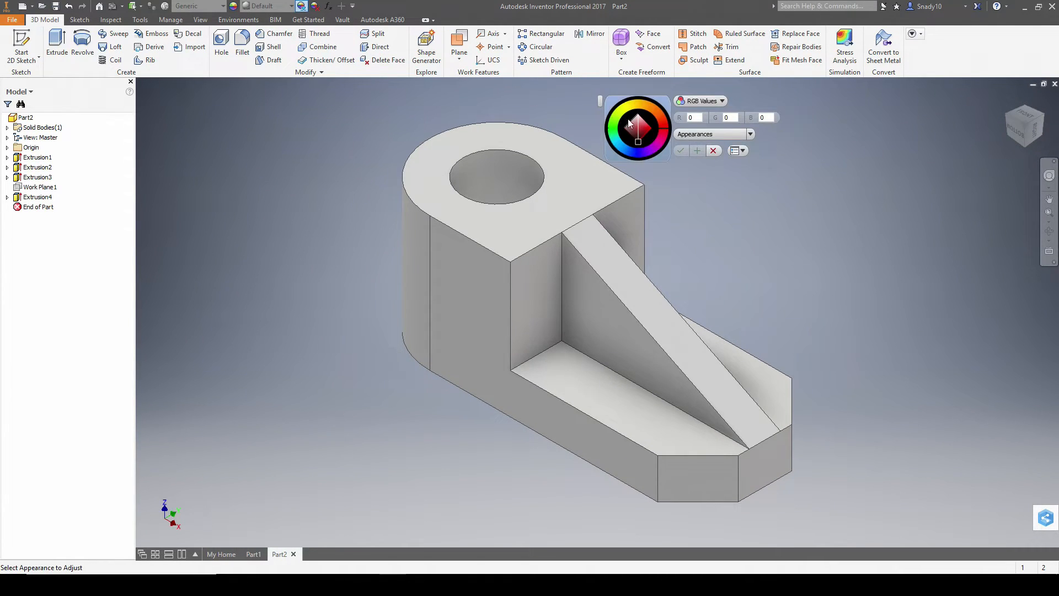
click(634, 147)
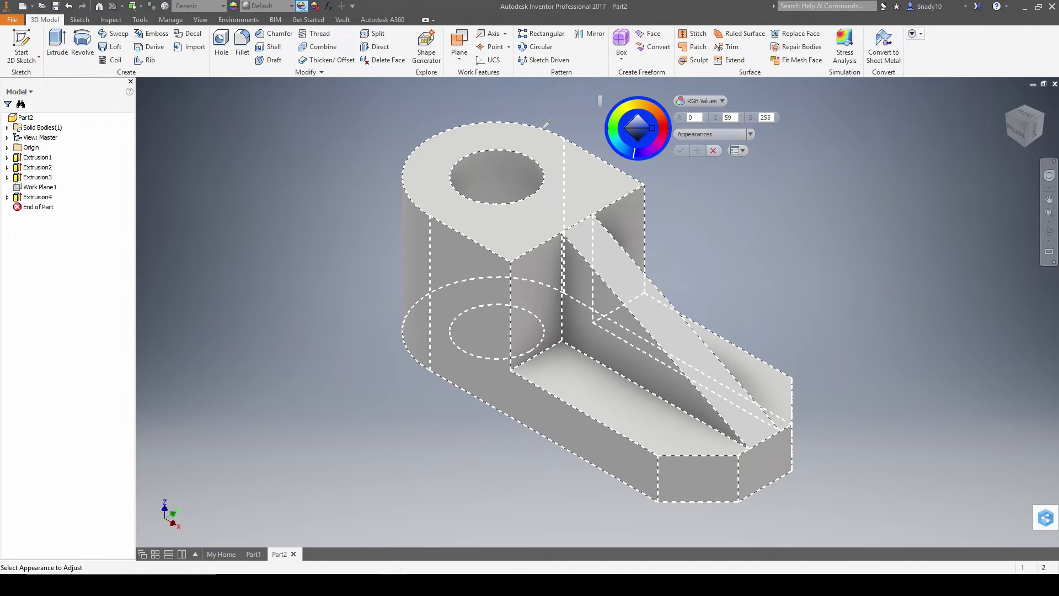
click(545, 139)
drag(662, 128, 664, 142)
click(657, 112)
drag(656, 112, 662, 117)
click(680, 150)
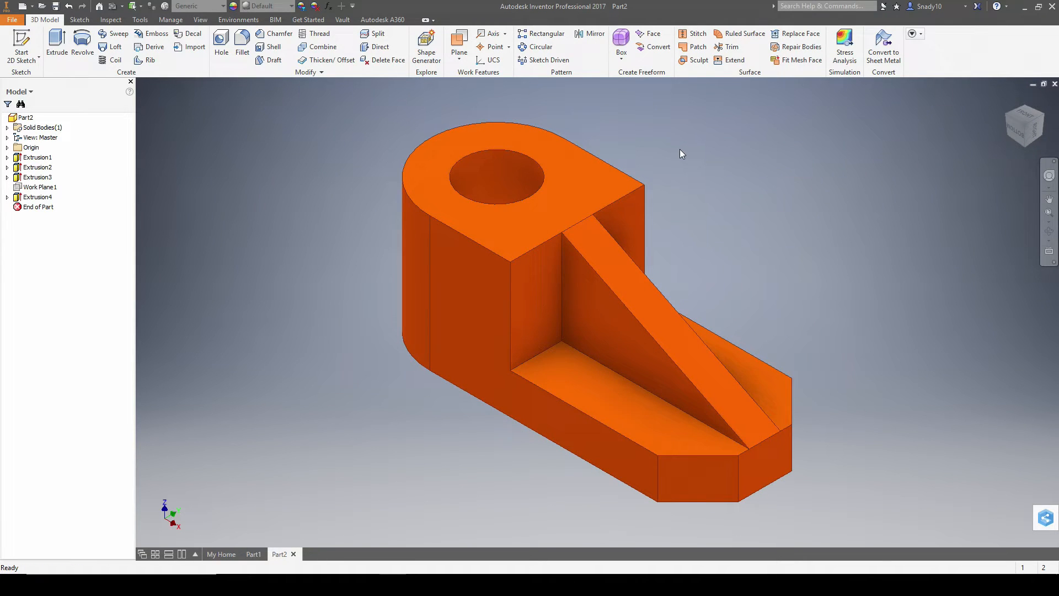
key(alt+Tab)
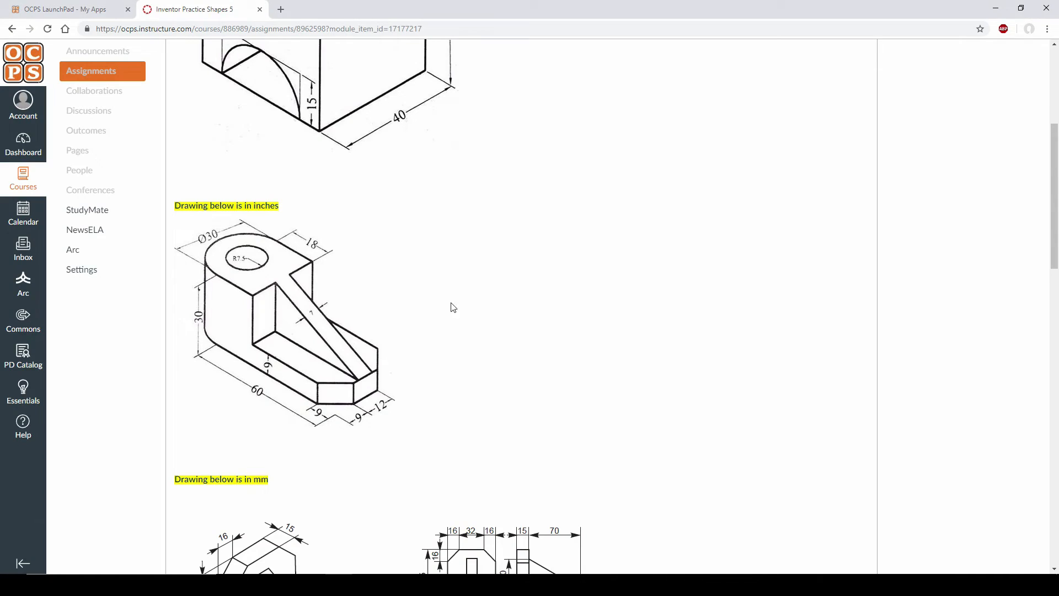
key(alt+Tab)
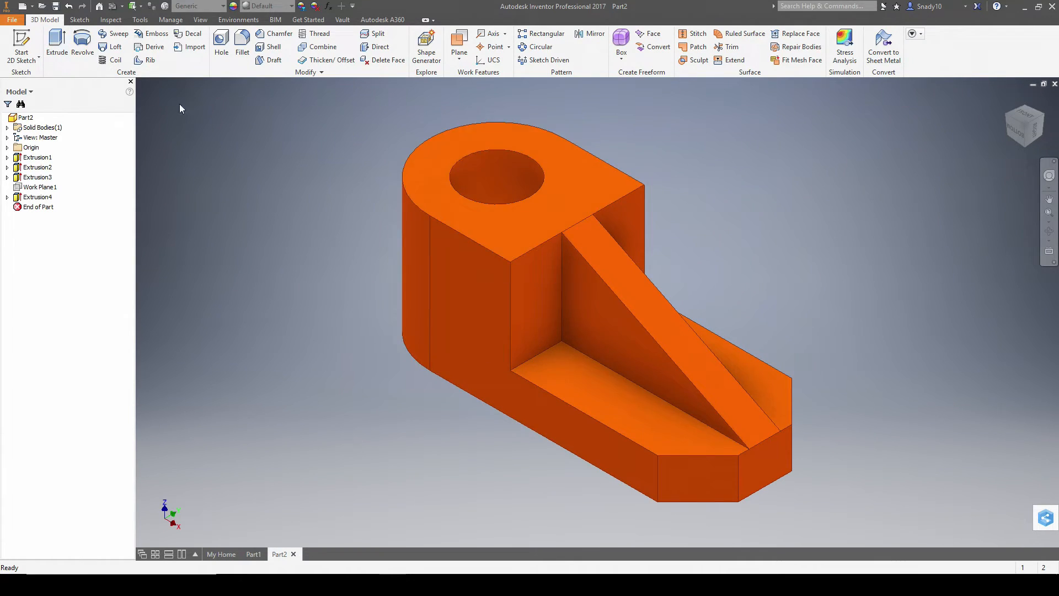
- Create a standard inch part by mistake, then close that empty Part3
click(22, 6)
double_click(527, 200)
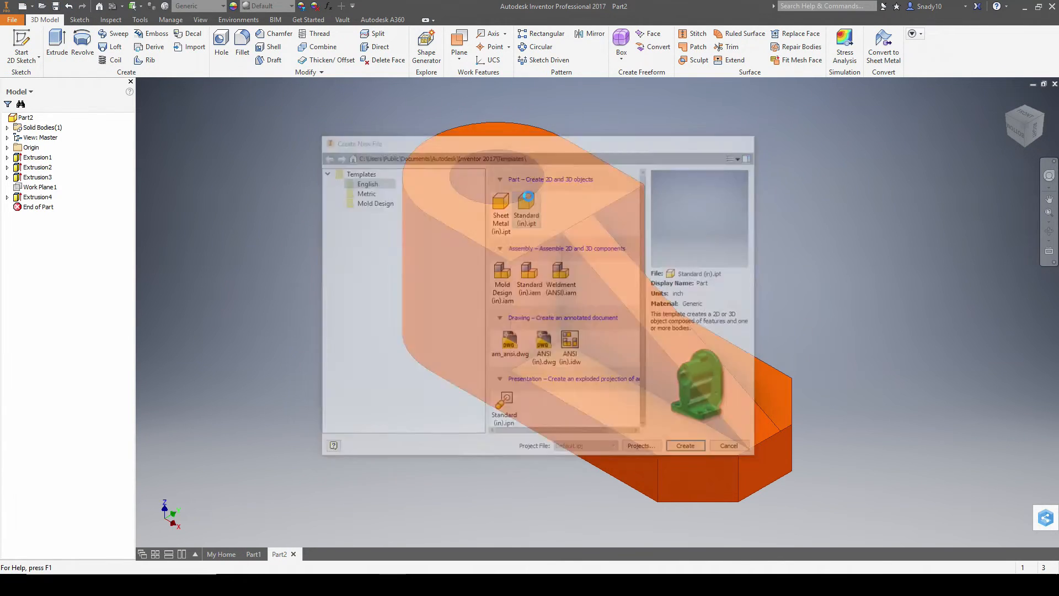
key(alt+Tab)
scroll(474, 239, down, 3)
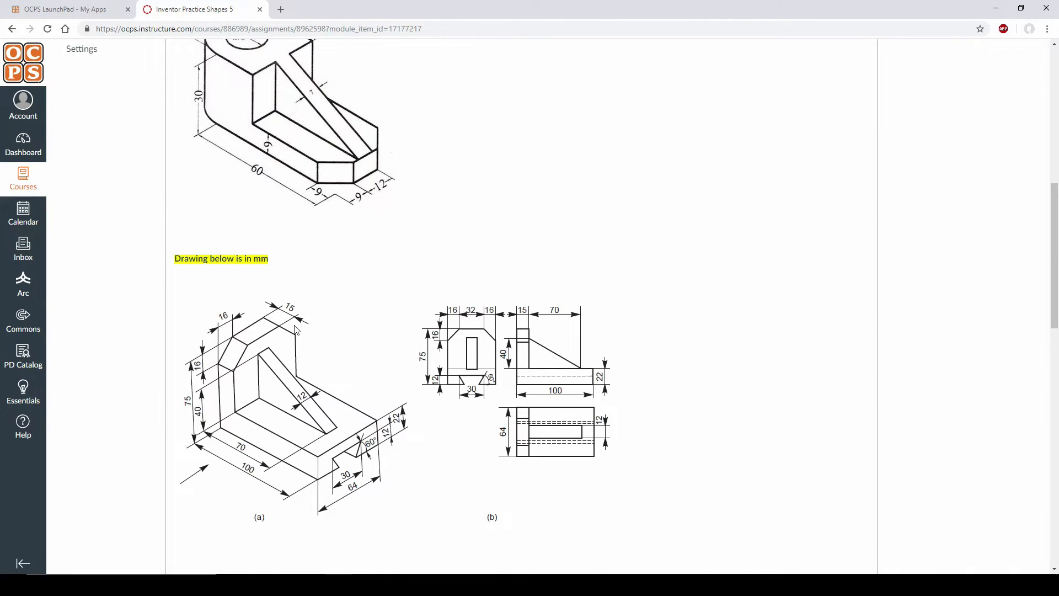
key(alt+Tab)
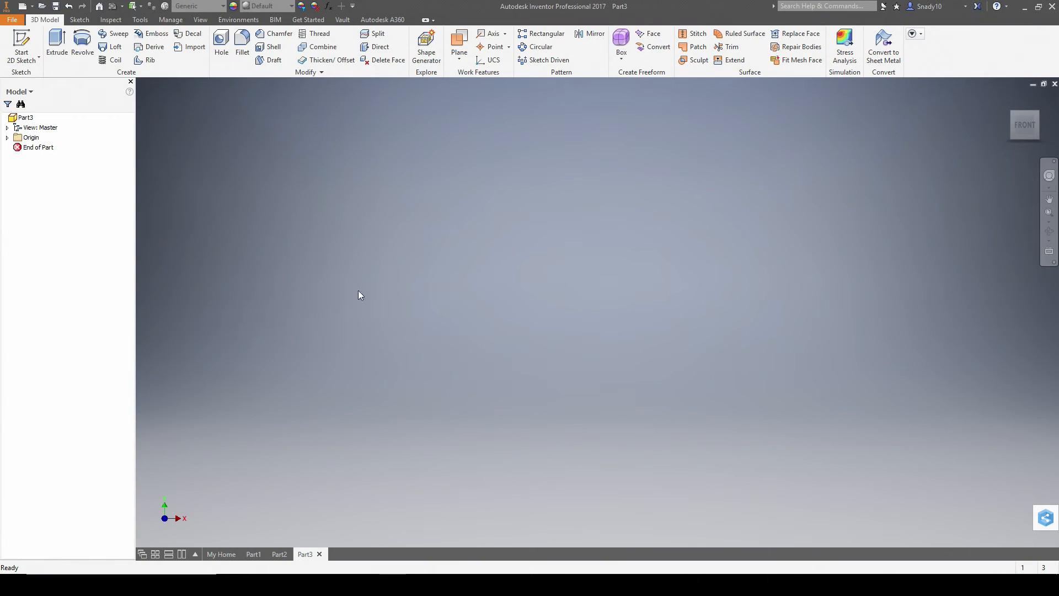
click(1054, 84)
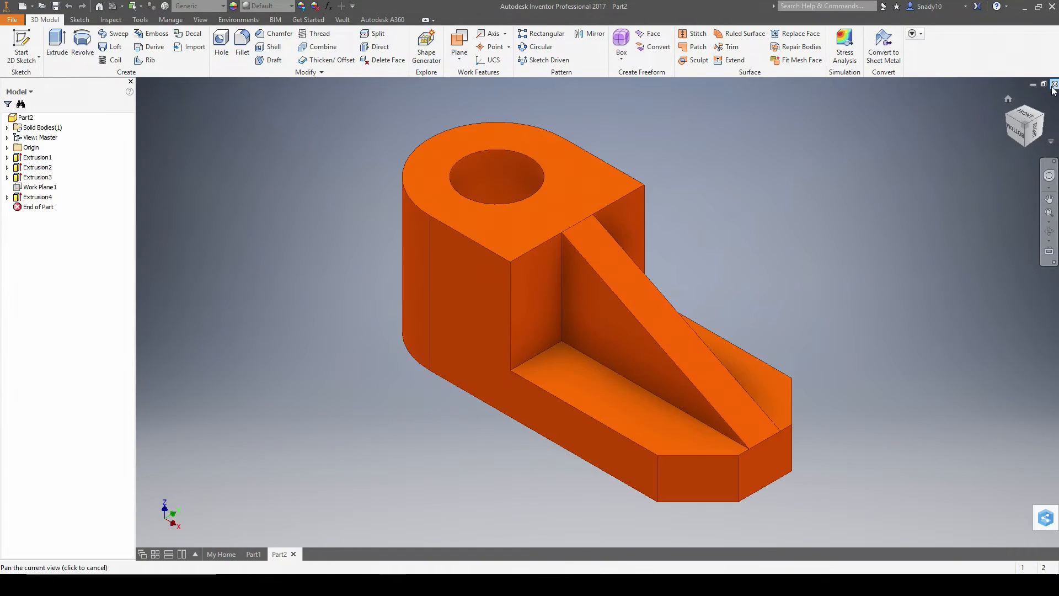
- Create Part4 from the Metric Standard (mm).ipt template
click(21, 6)
click(362, 192)
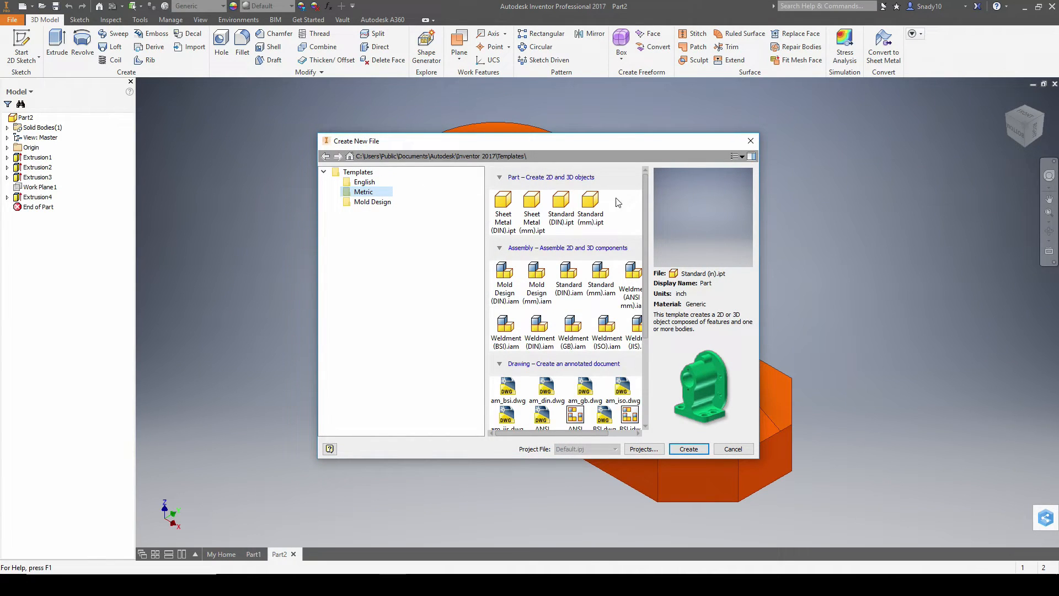
click(588, 220)
double_click(592, 199)
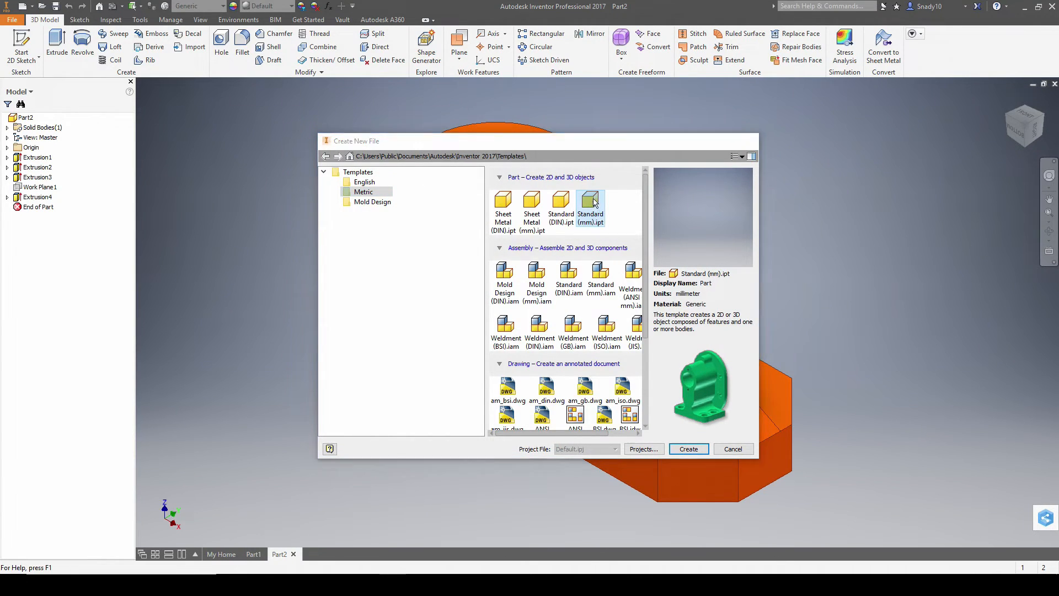
key(alt+Tab)
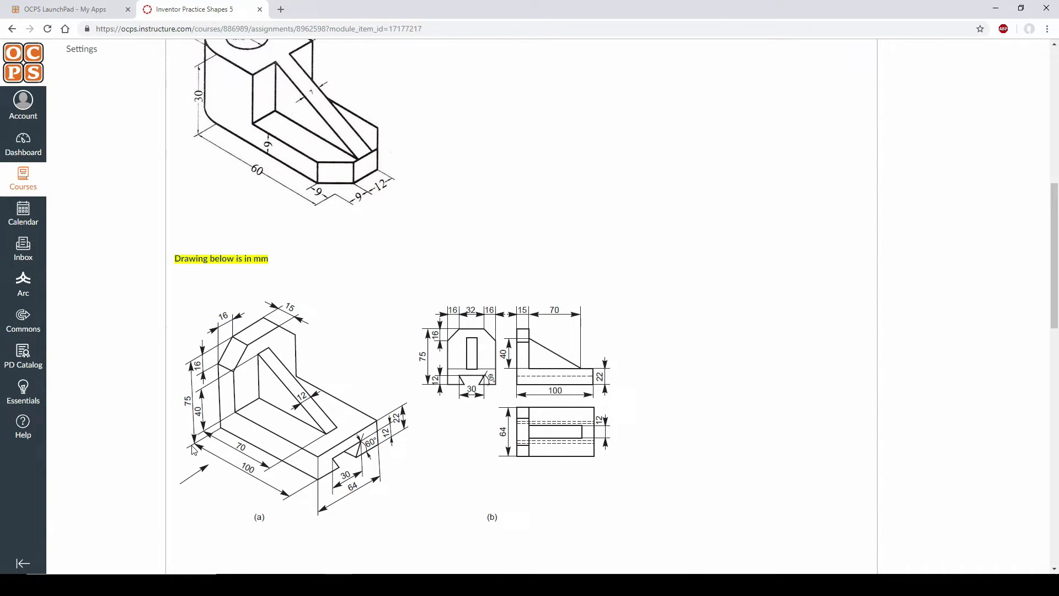
key(alt+Tab)
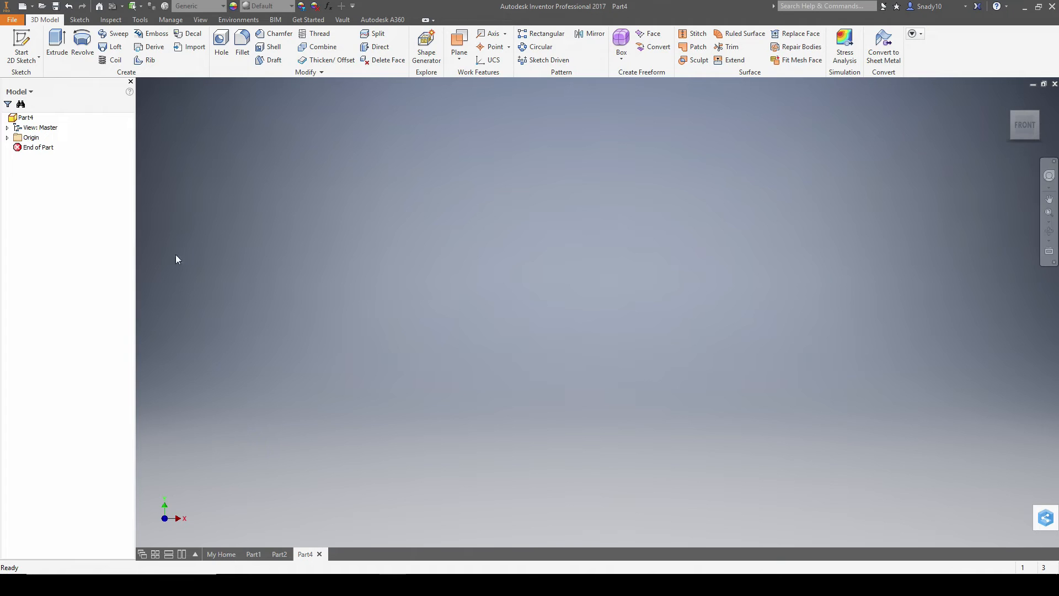
click(22, 47)
- Sketch on the XY plane a 100 mm base line and 75 mm upright from the origin
click(533, 169)
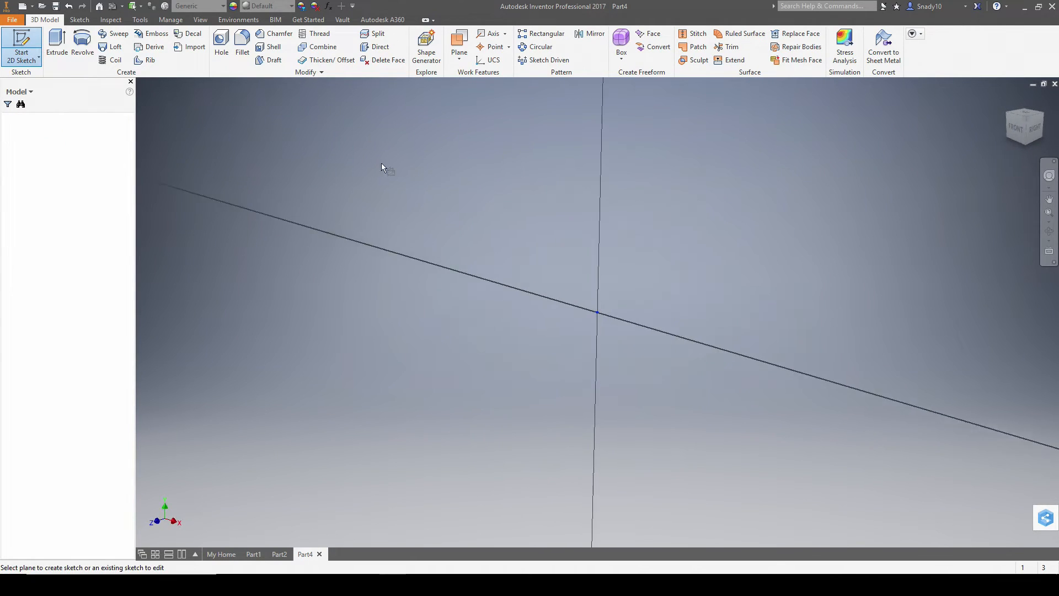
key(l)
click(598, 313)
key(alt+Tab)
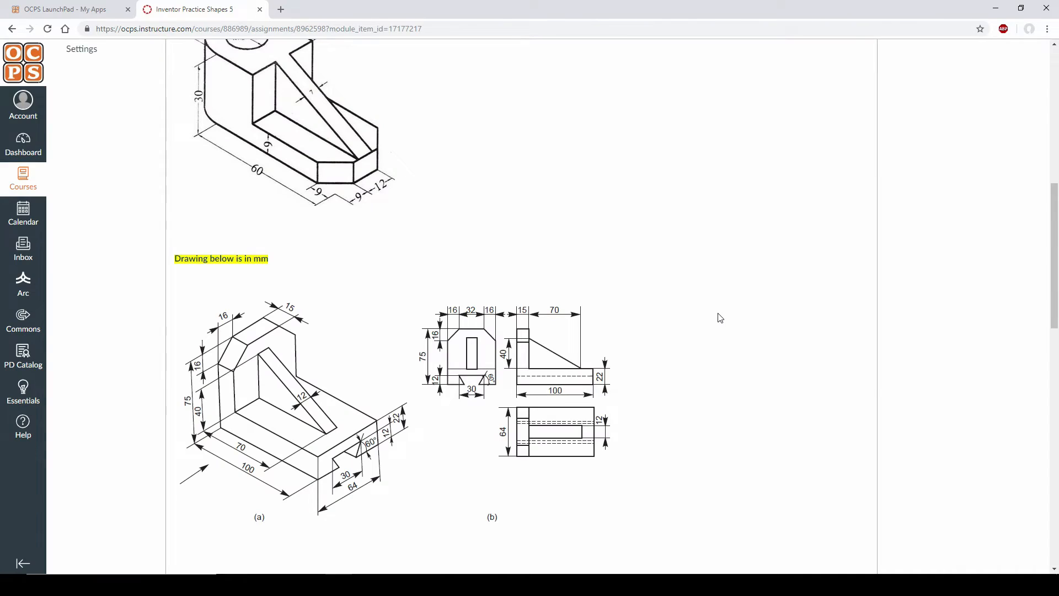
key(alt+Tab)
text(100)
key(Return)
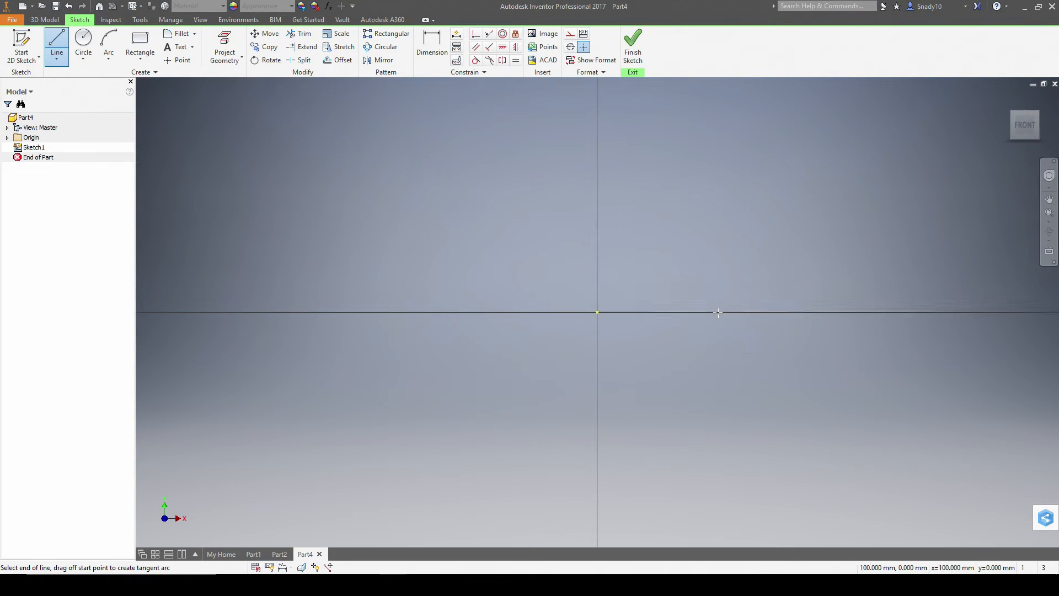
key(Escape)
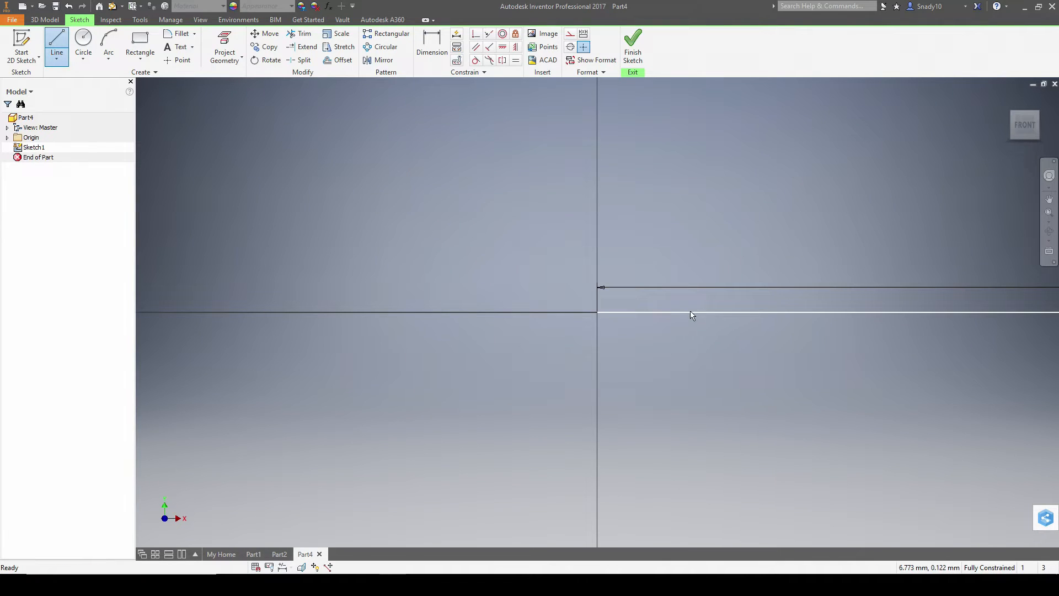
key(l)
click(597, 312)
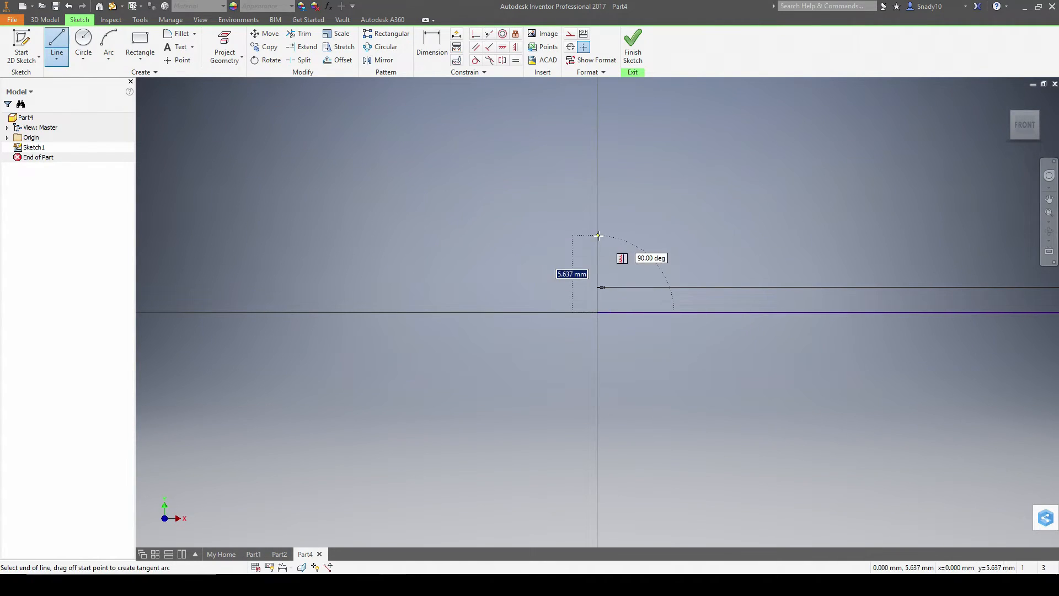
key(alt+Tab)
key(alt+Tab)
text(70)
key(Return)
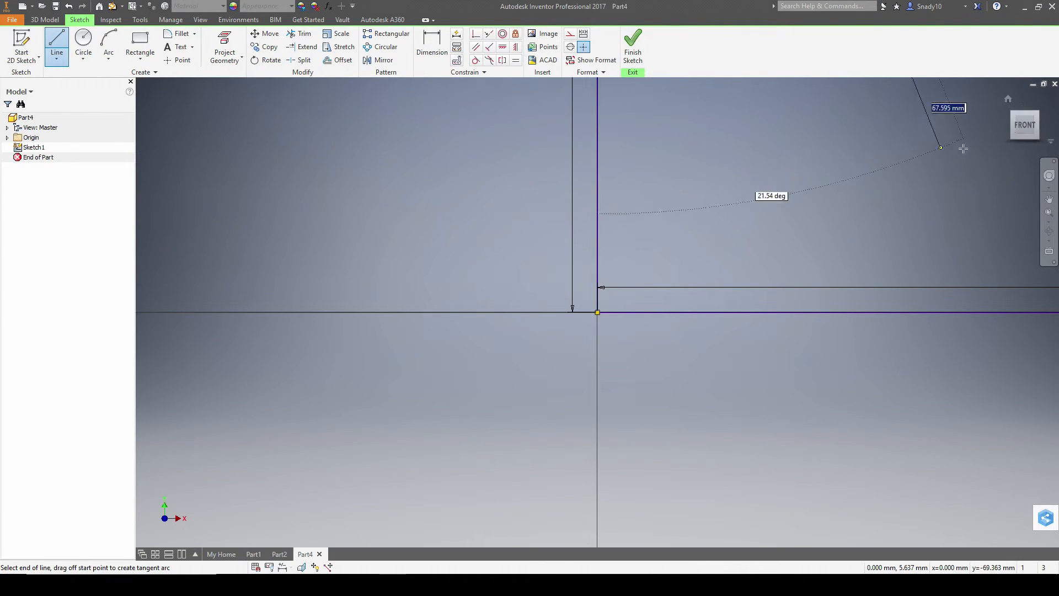
- Add the 15 mm top, 56 mm inner drop and 85 mm inner lines to close the L, then finish
click(1024, 134)
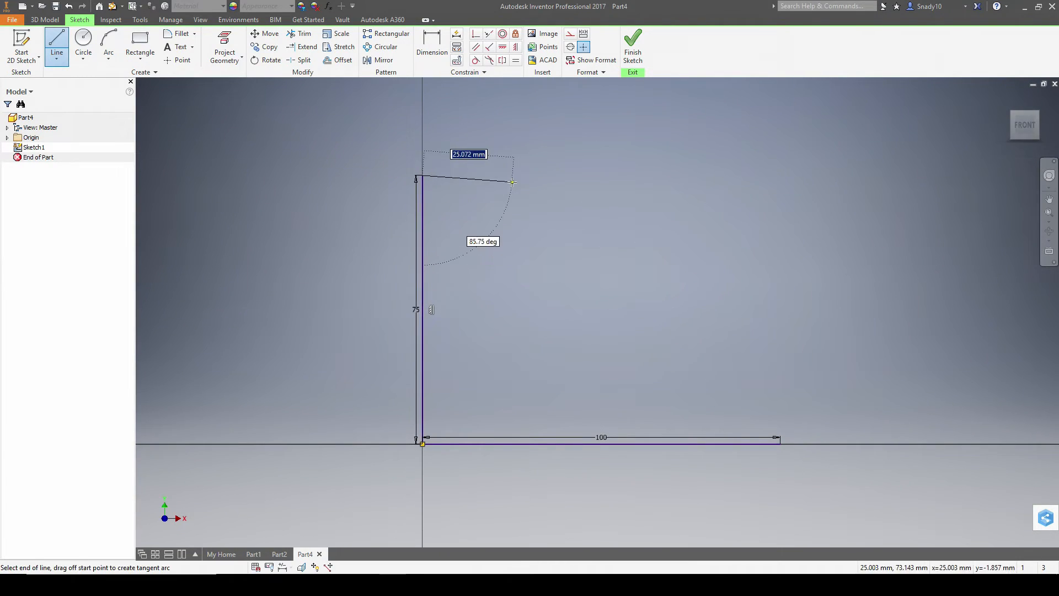
key(alt+Tab)
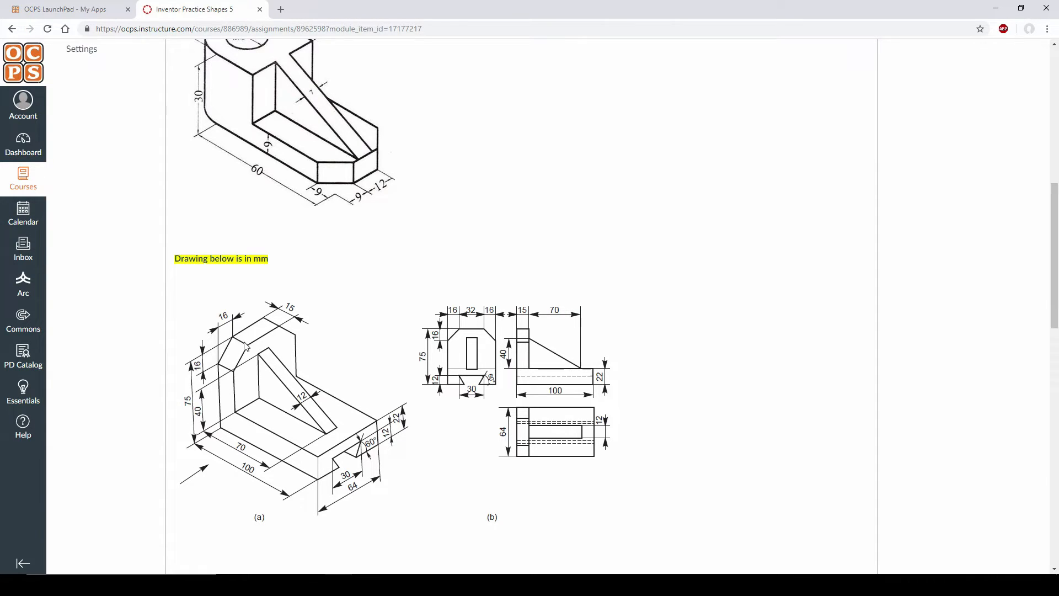
key(alt+Tab)
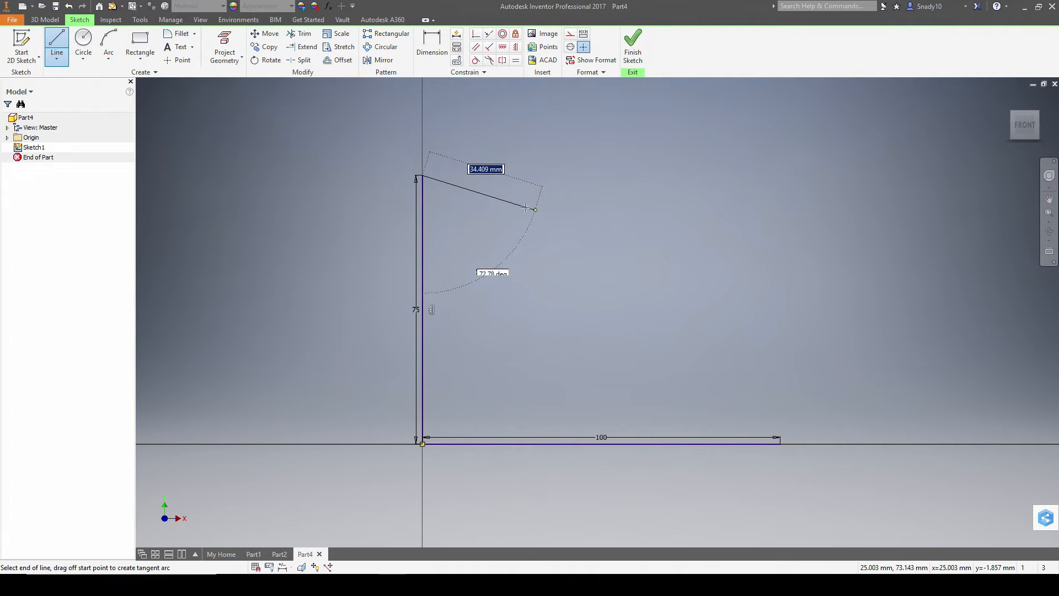
text(15)
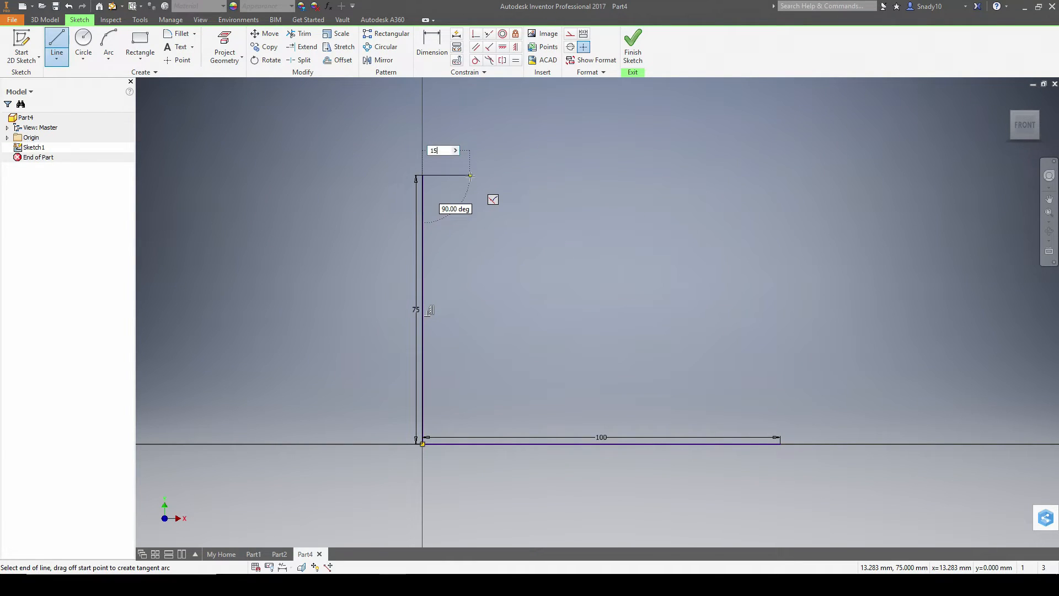
key(alt+Tab)
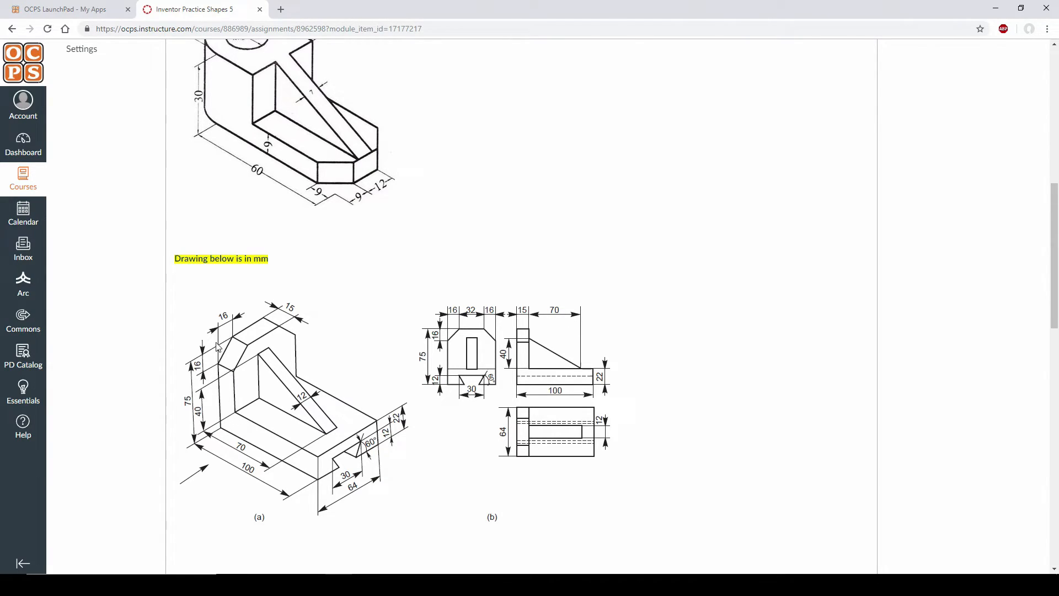
key(alt+Tab)
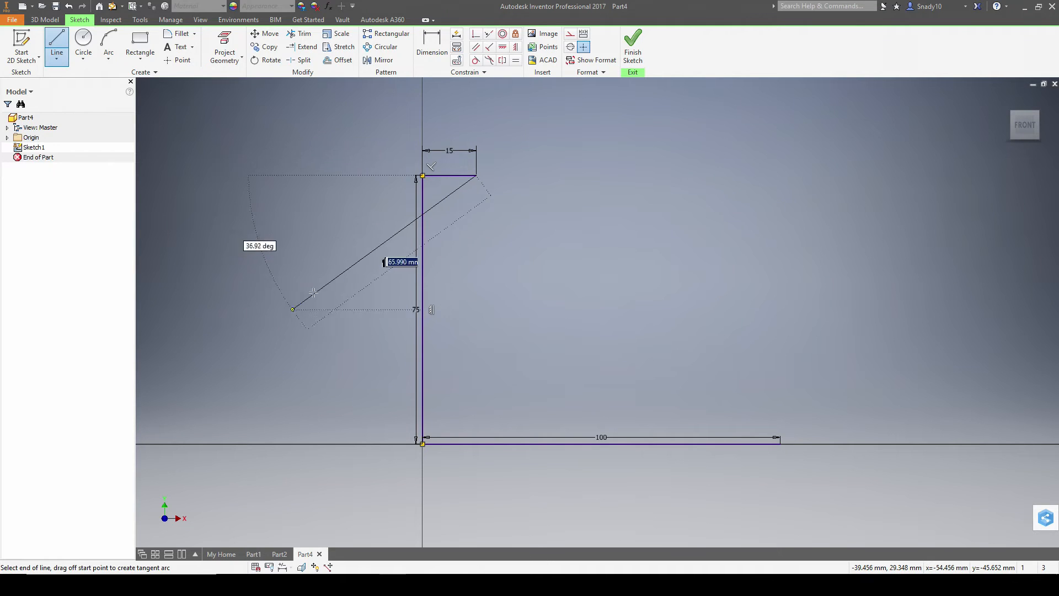
text(40+16)
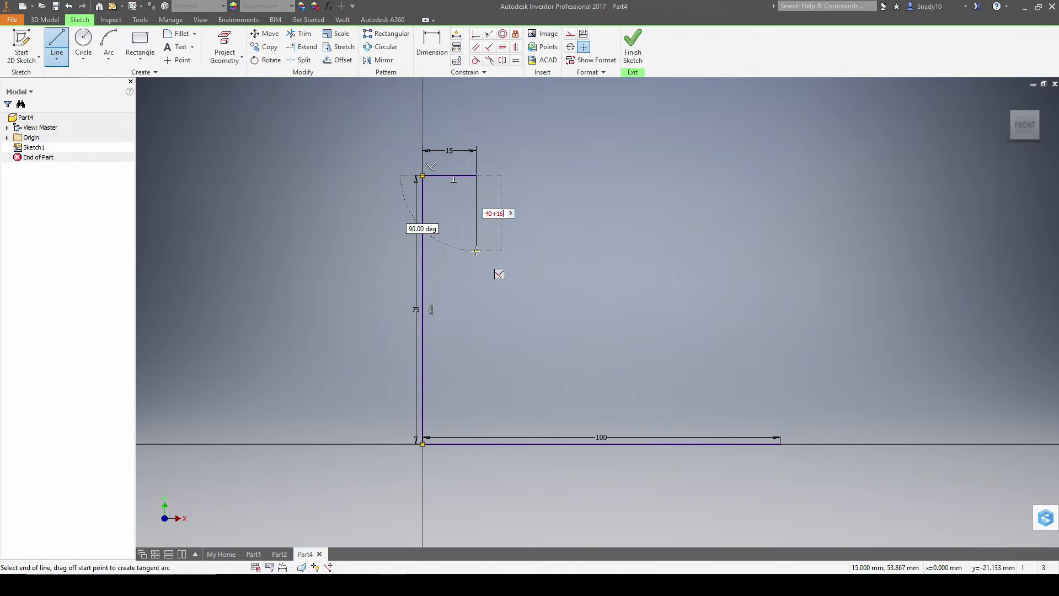
key(Return)
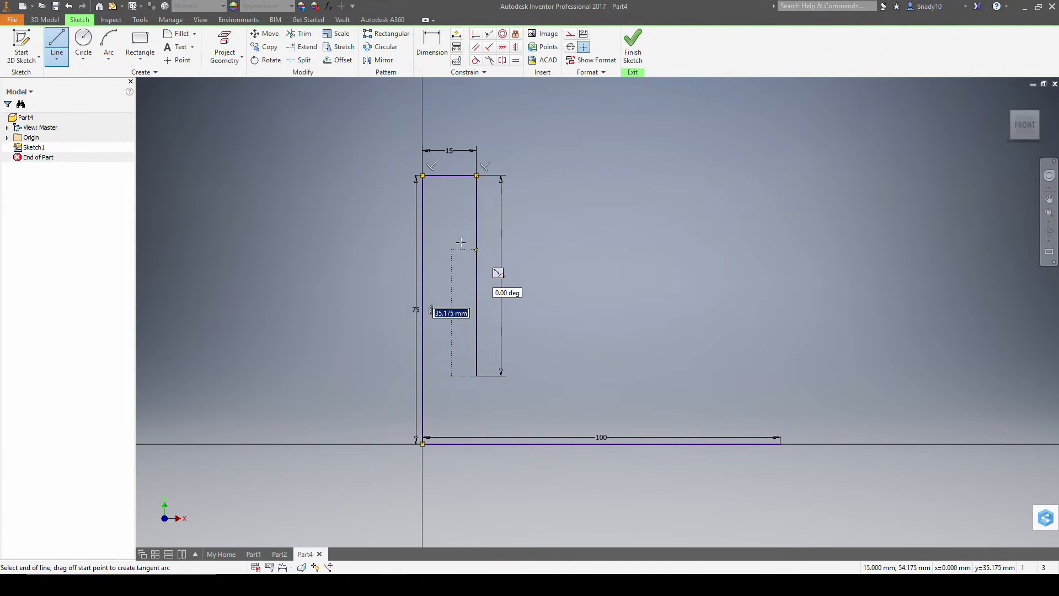
key(alt+Tab)
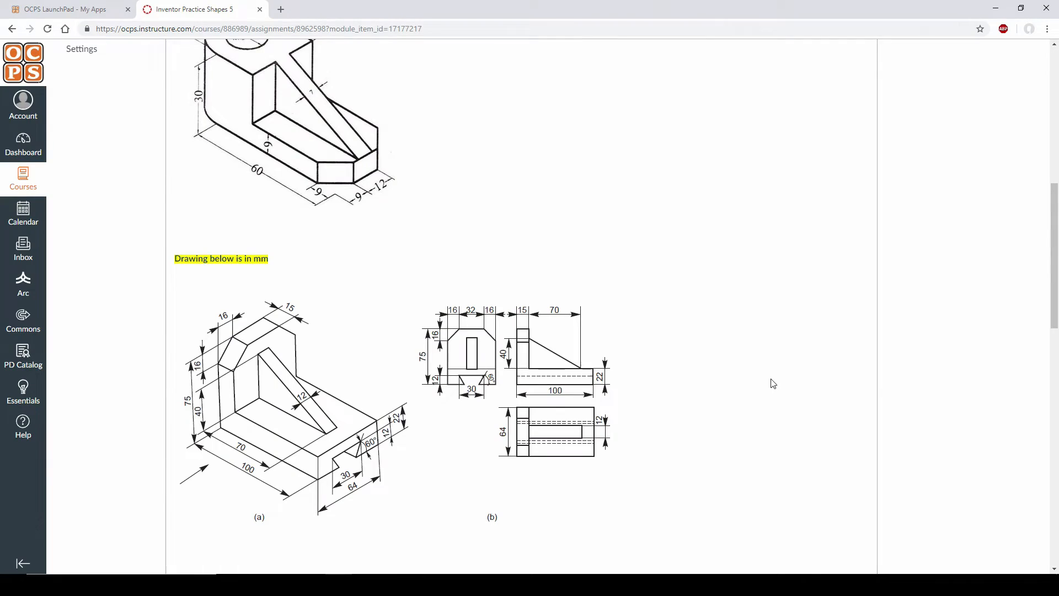
key(alt+Tab)
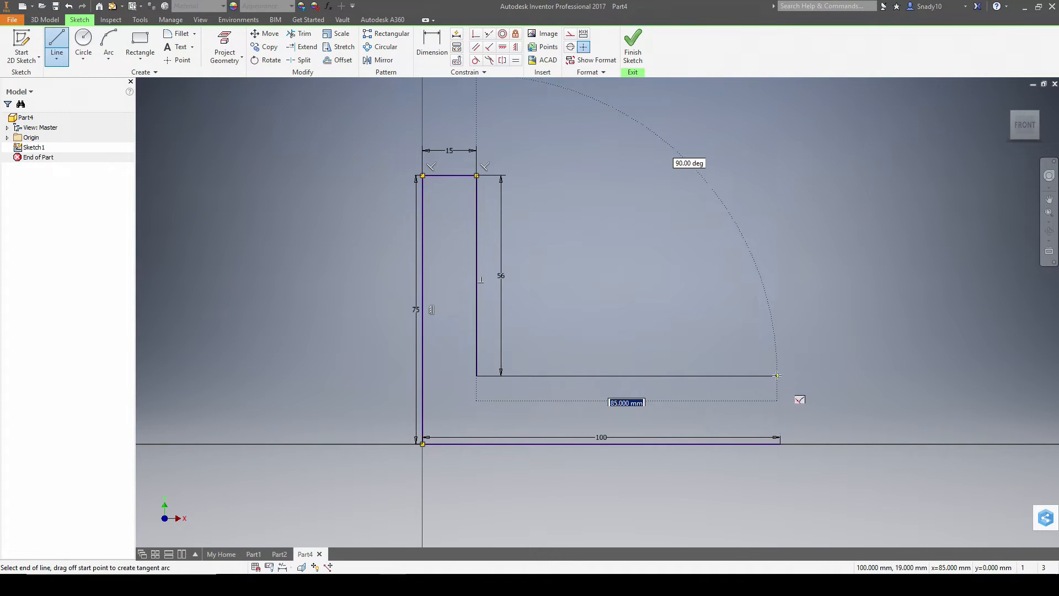
click(778, 376)
click(779, 438)
click(634, 47)
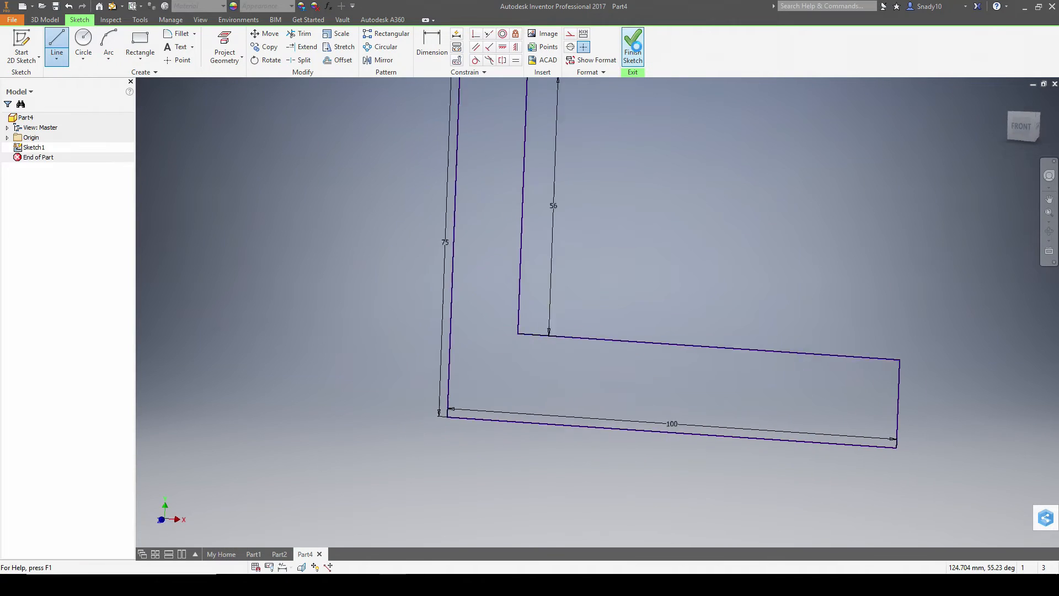
click(1007, 99)
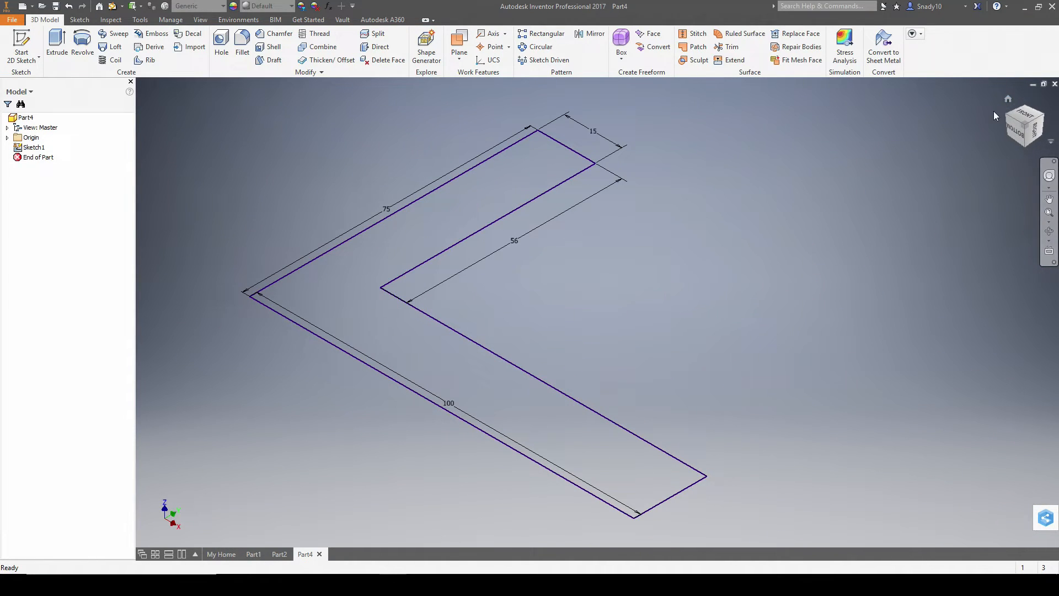
- Extrude the L-shaped profile 64 mm into a solid block
key(alt+Tab)
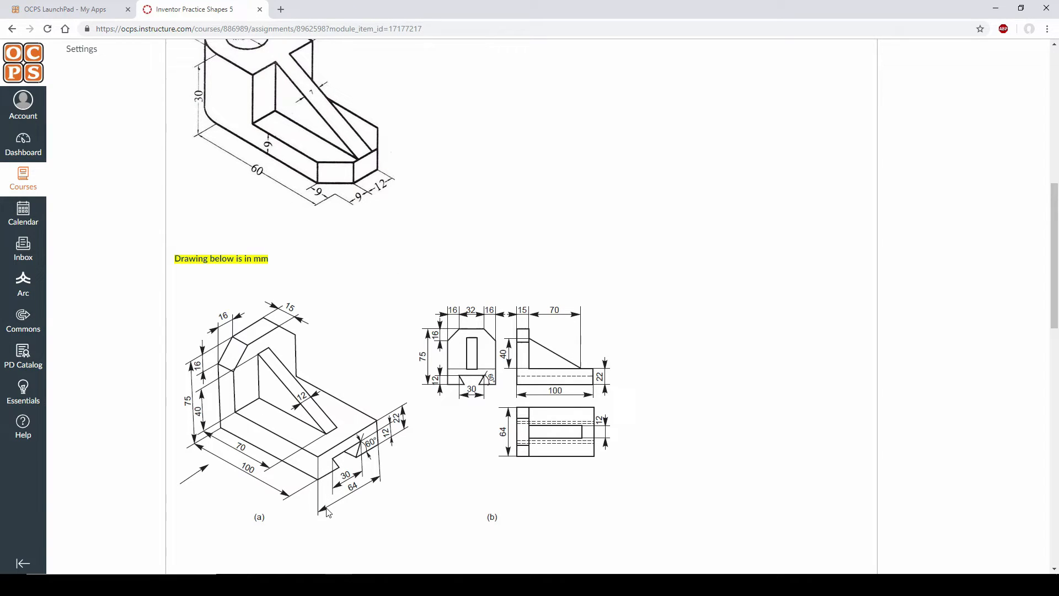
key(alt+Tab)
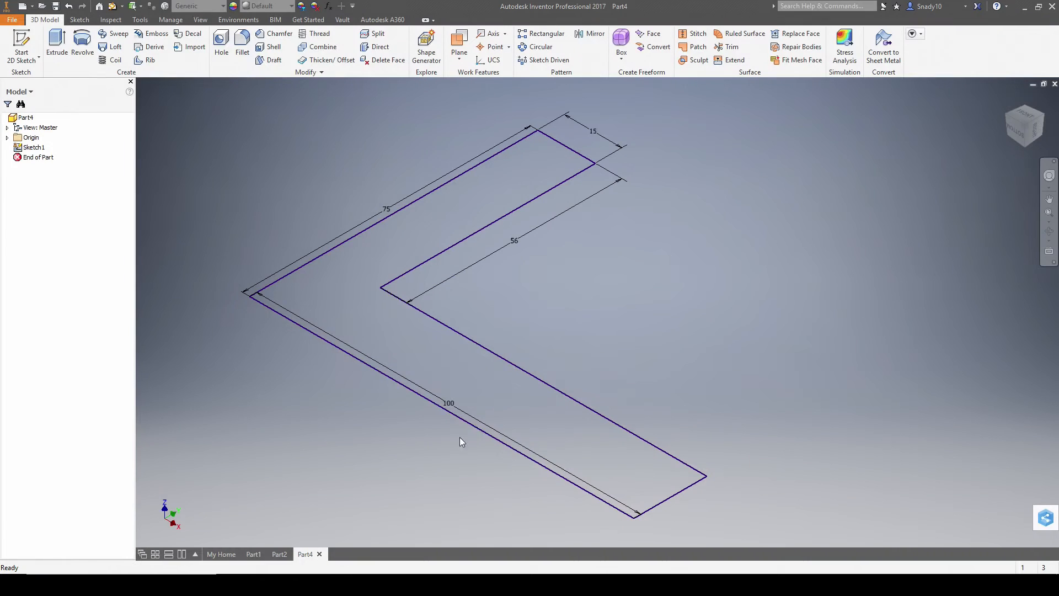
click(57, 45)
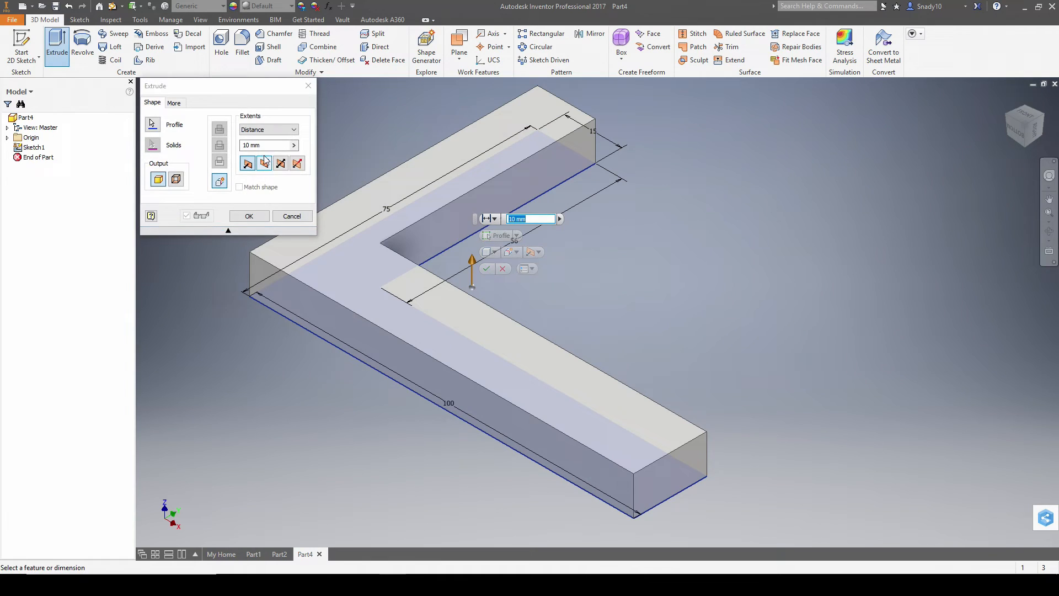
text(64)
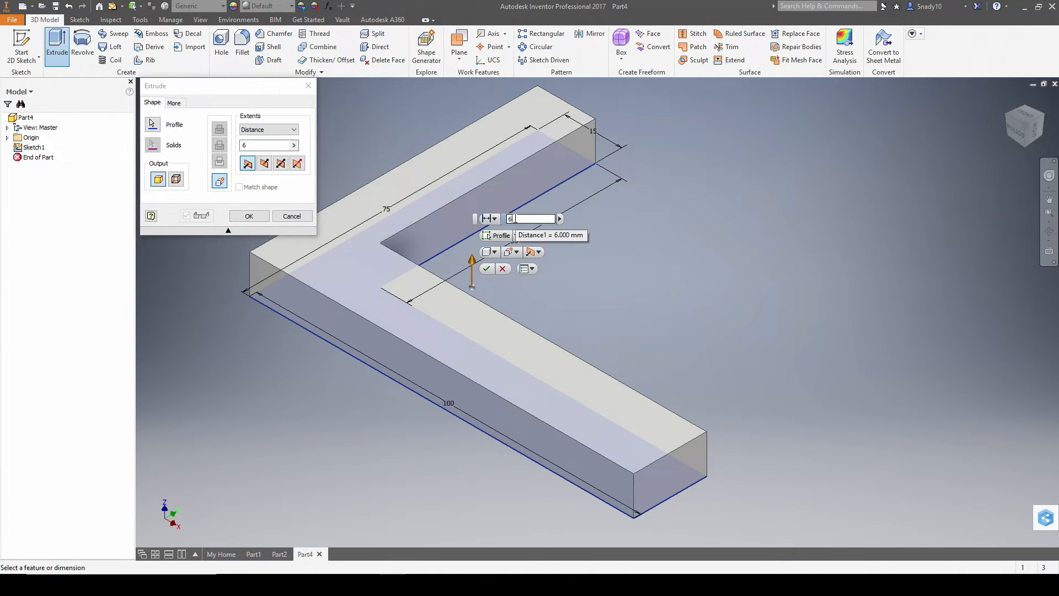
key(Return)
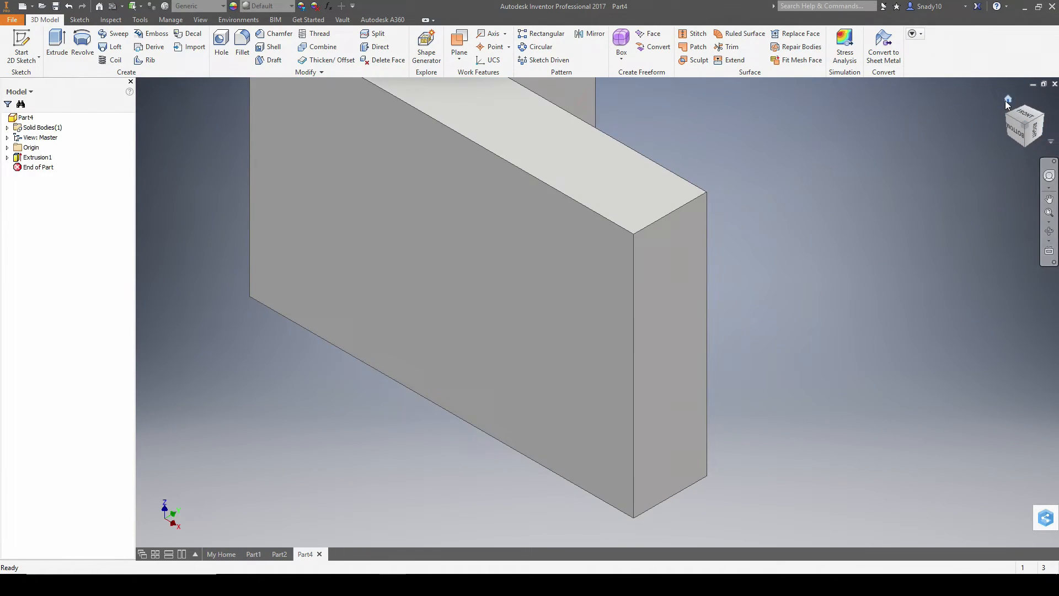
- Orbit to the isometric view and set the fitted current view as the home view
click(1007, 98)
shift+middle_drag(713, 218, 806, 208)
click(1028, 121)
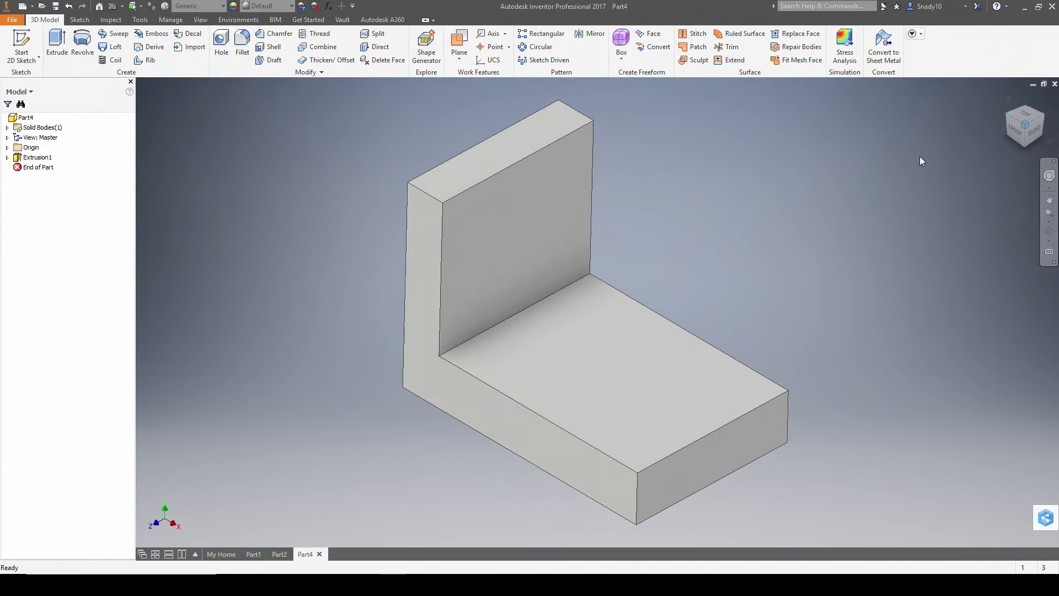
right_click(1008, 98)
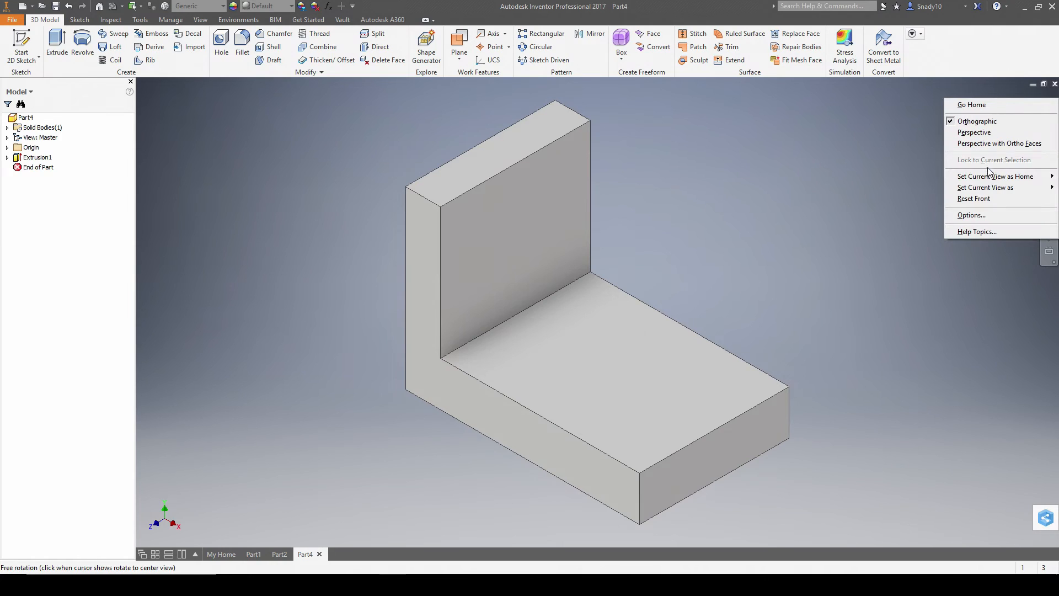
mouse_move(990, 176)
click(904, 188)
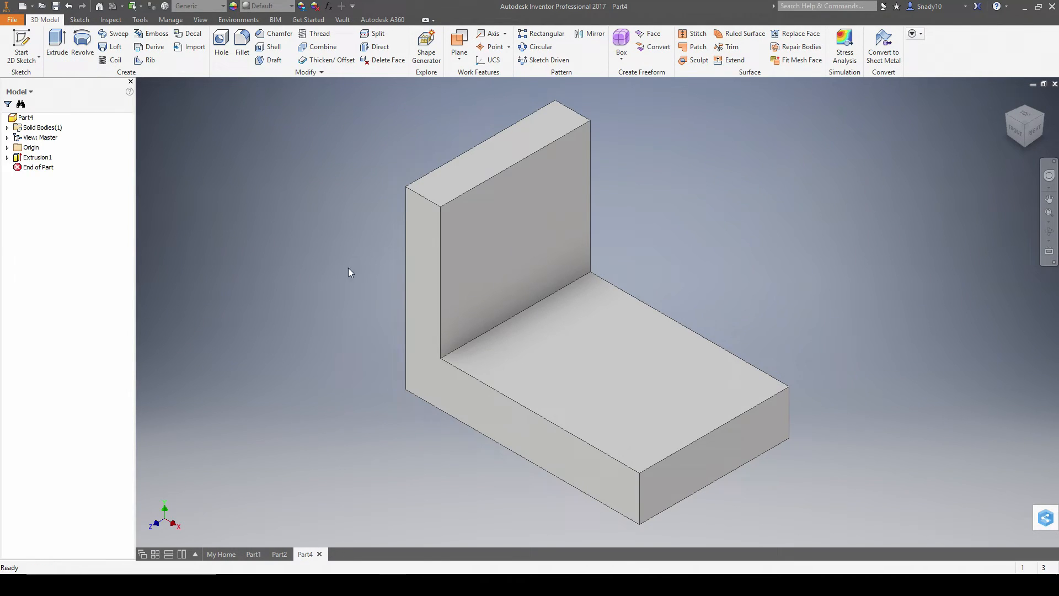
key(alt+Tab)
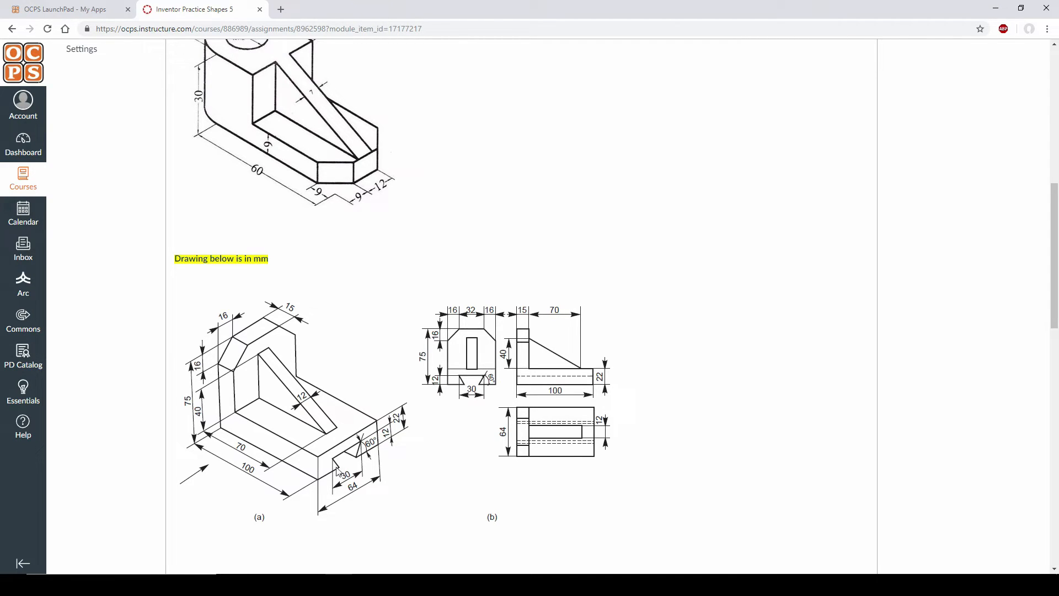
- Start a new 2D sketch on the base's right end face
key(alt+Tab)
click(21, 47)
click(705, 461)
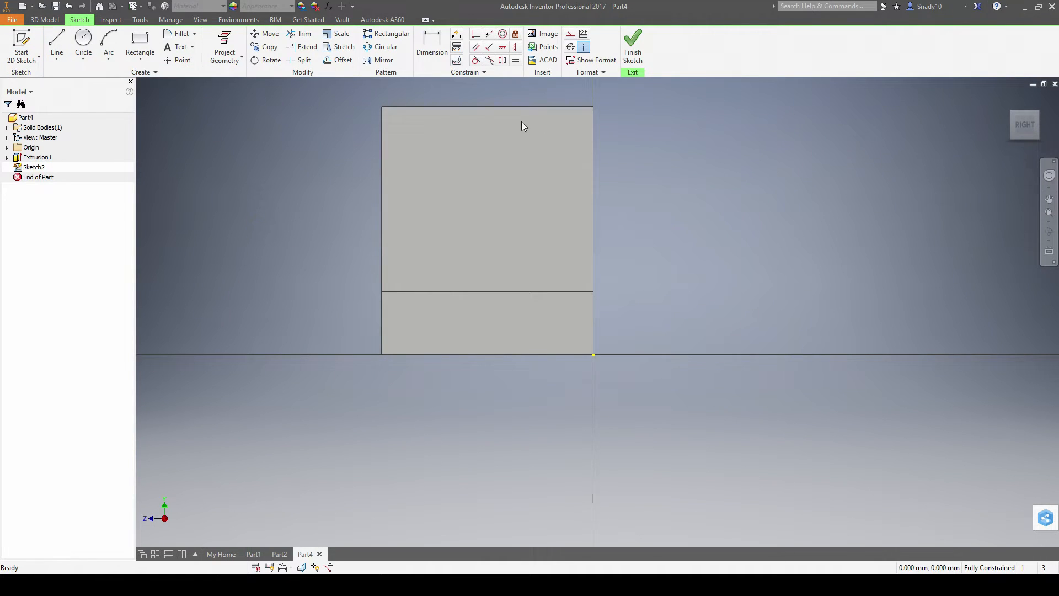
- Turn on construction geometry and draw a 12 mm line from the bottom edge, then undo it
click(569, 35)
click(57, 44)
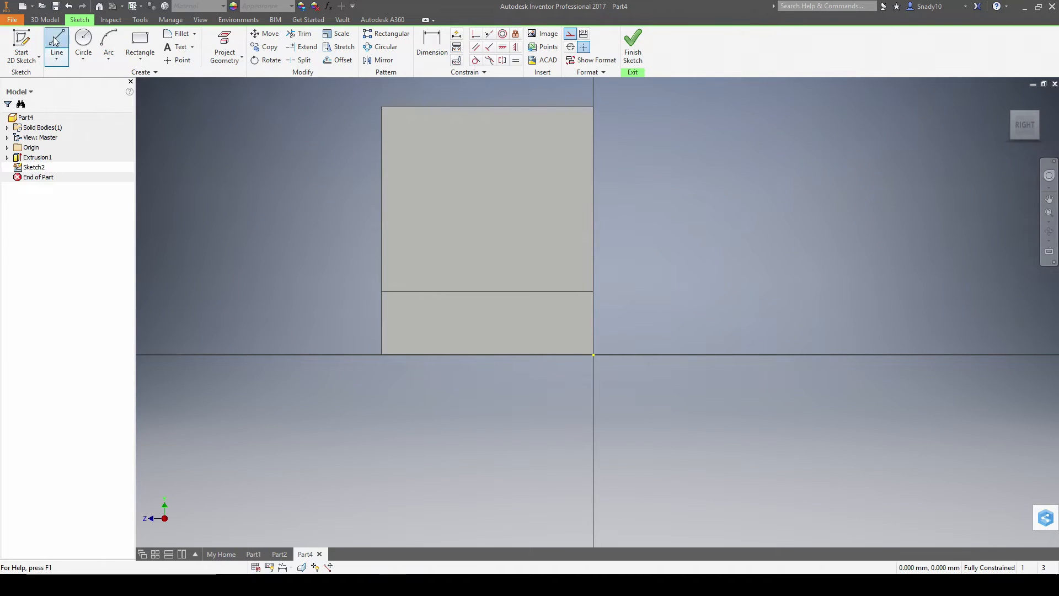
click(488, 355)
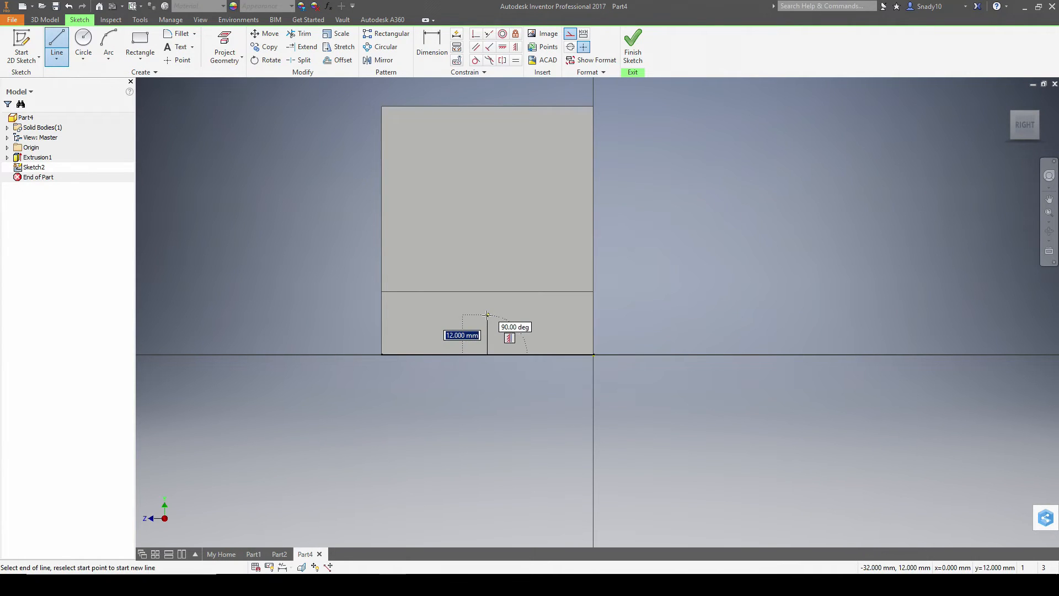
key(alt+Tab)
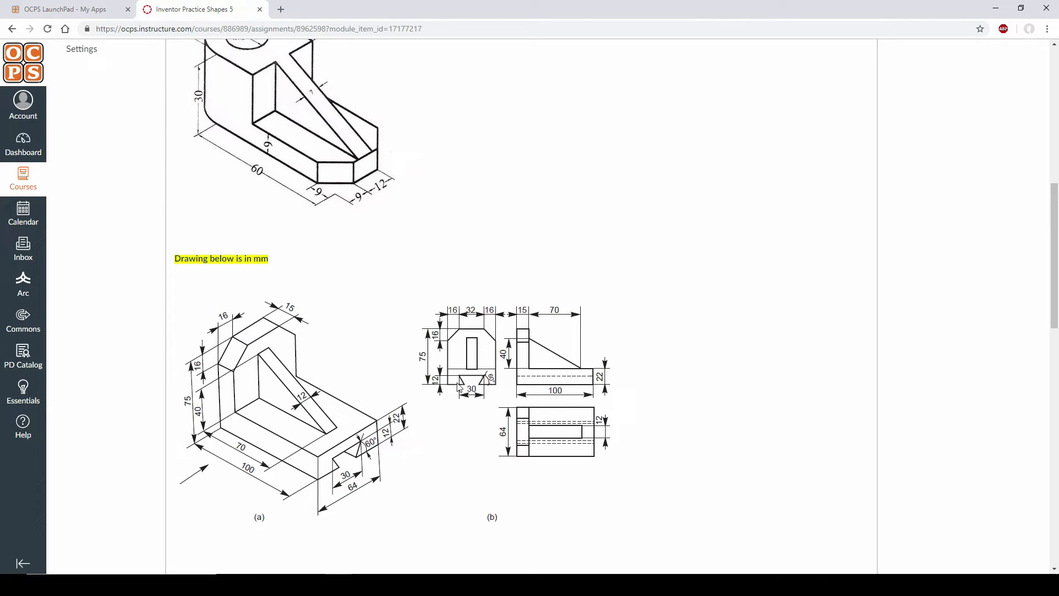
key(alt+Tab)
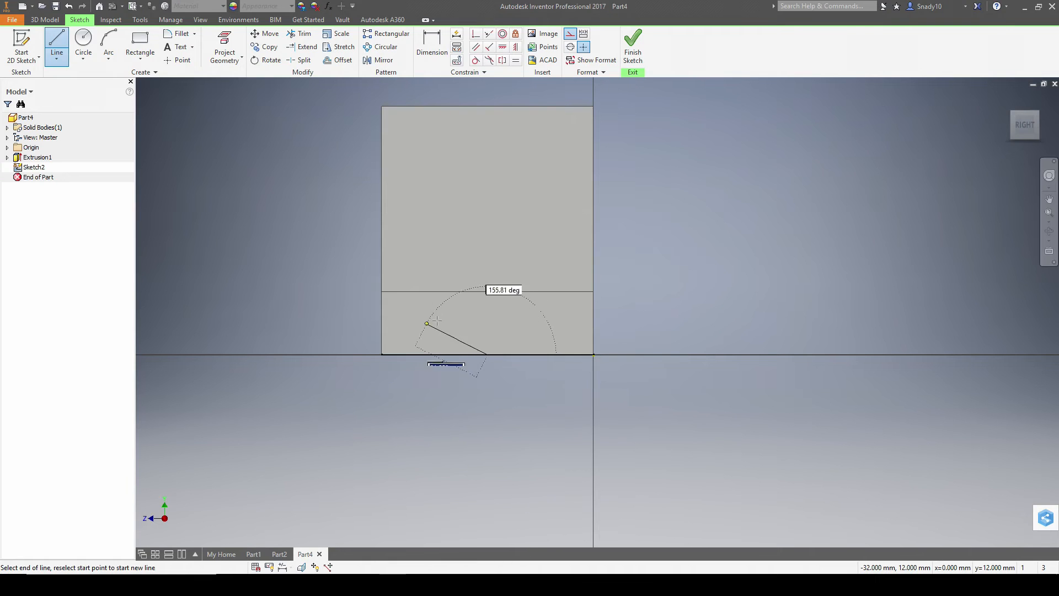
text(12)
key(Return)
key(Escape)
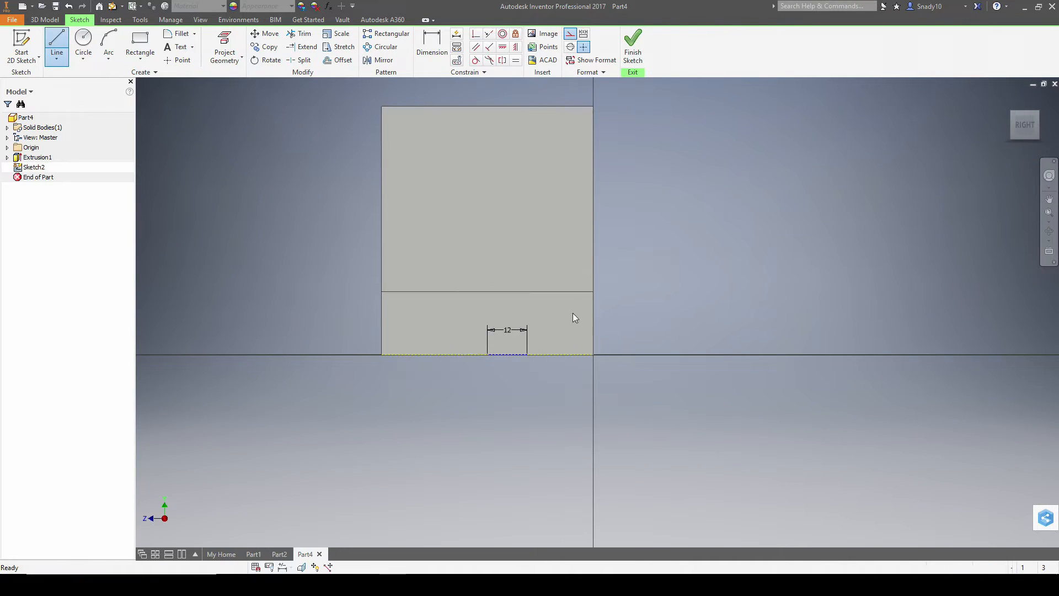
key(Escape)
key(ctrl+z)
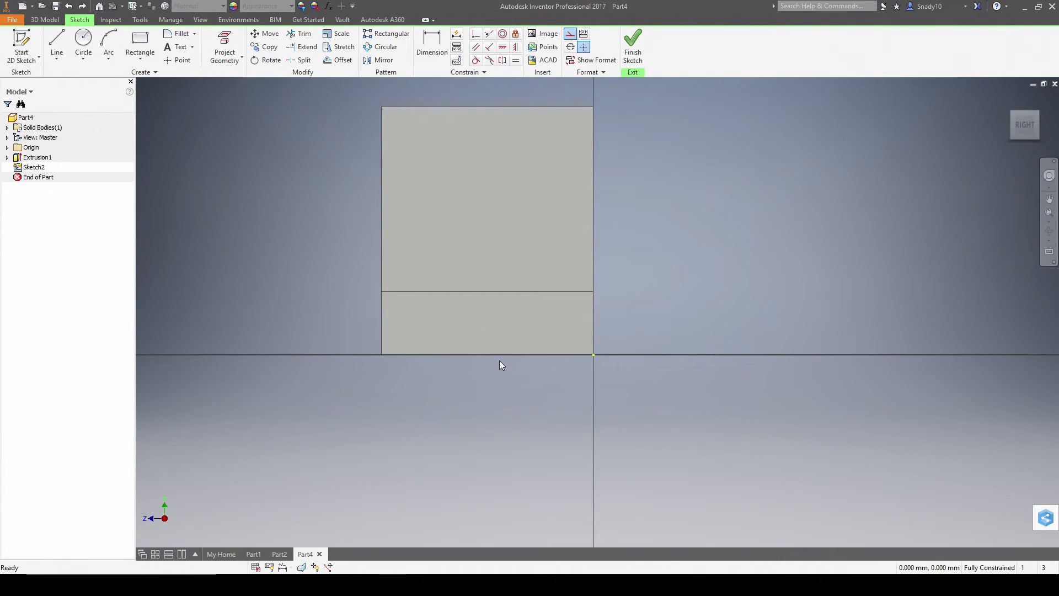
- Redraw the 12 mm vertical construction line rising from the profile's bottom edge
key(l)
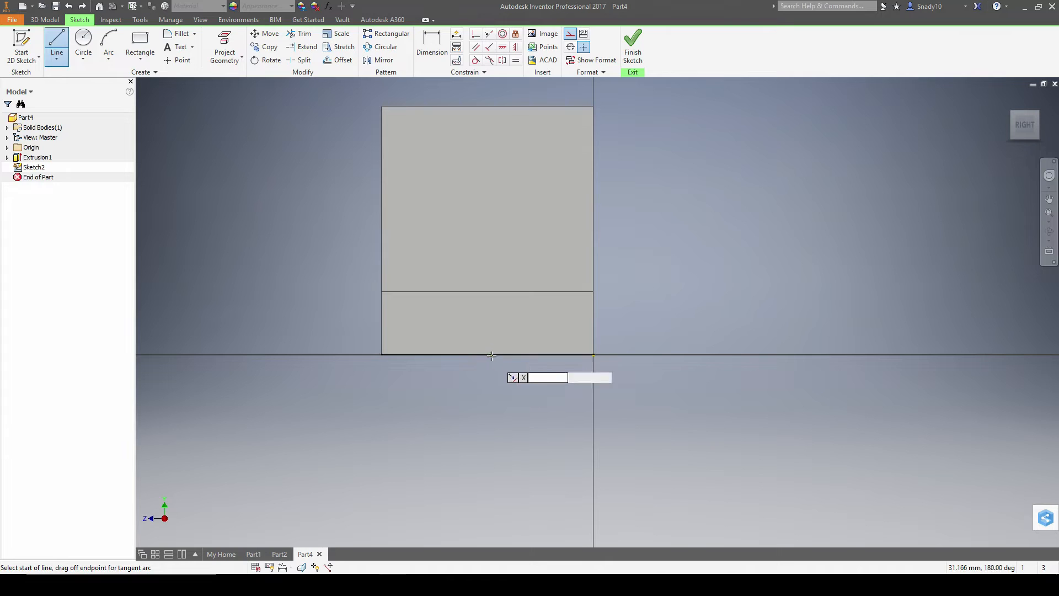
click(487, 354)
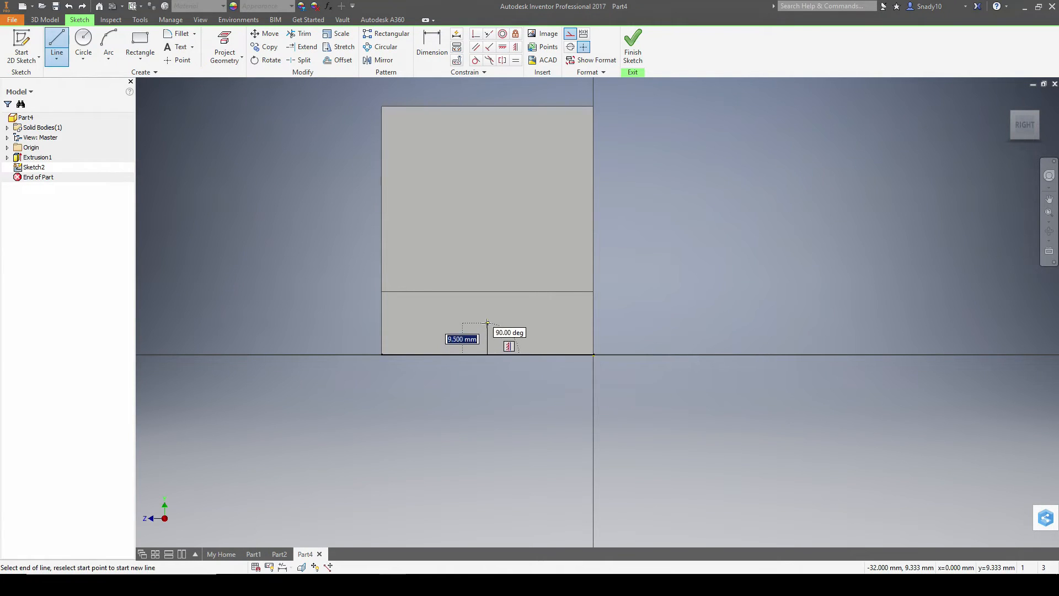
text(12)
key(Return)
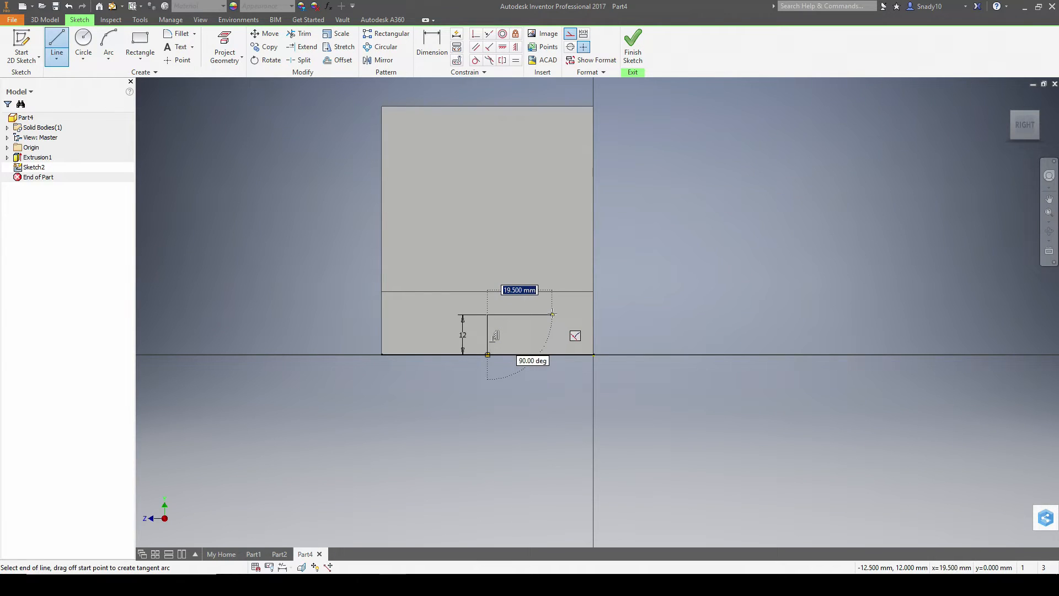
key(Escape)
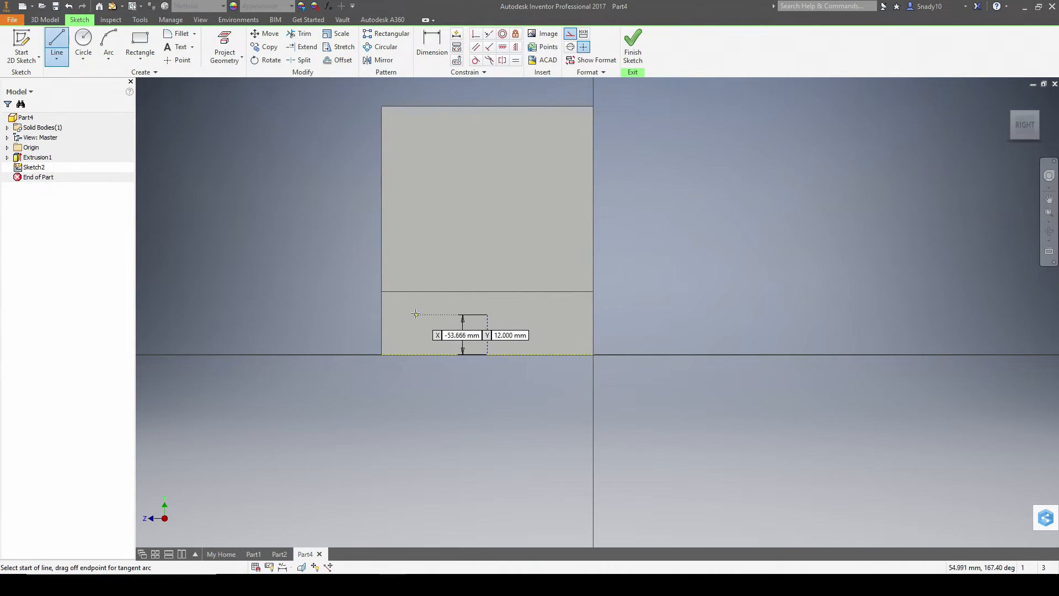
key(Escape)
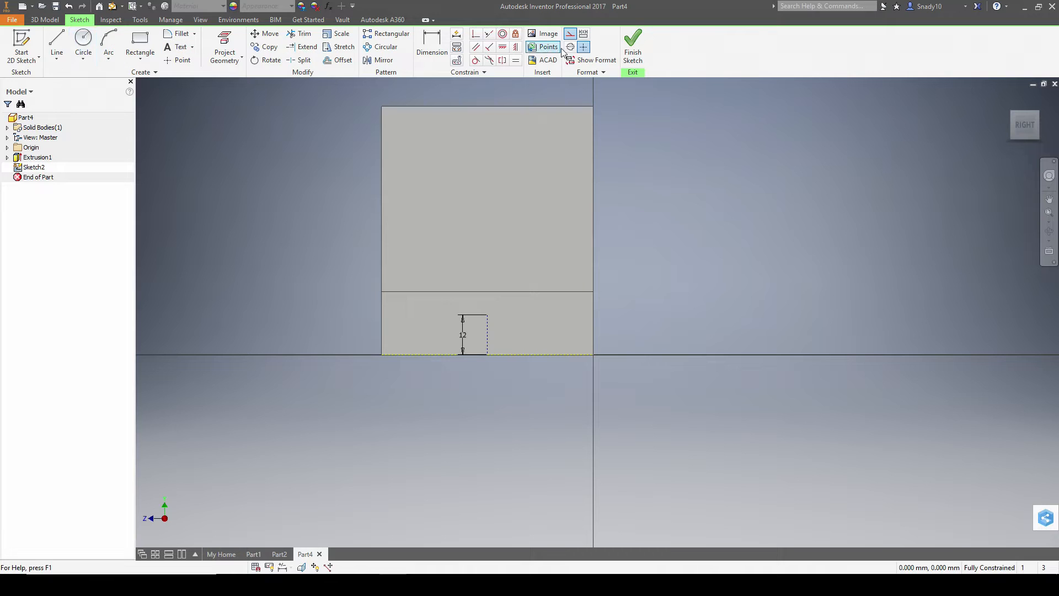
- Switch new lines back to normal geometry and check the reference drawing
click(570, 34)
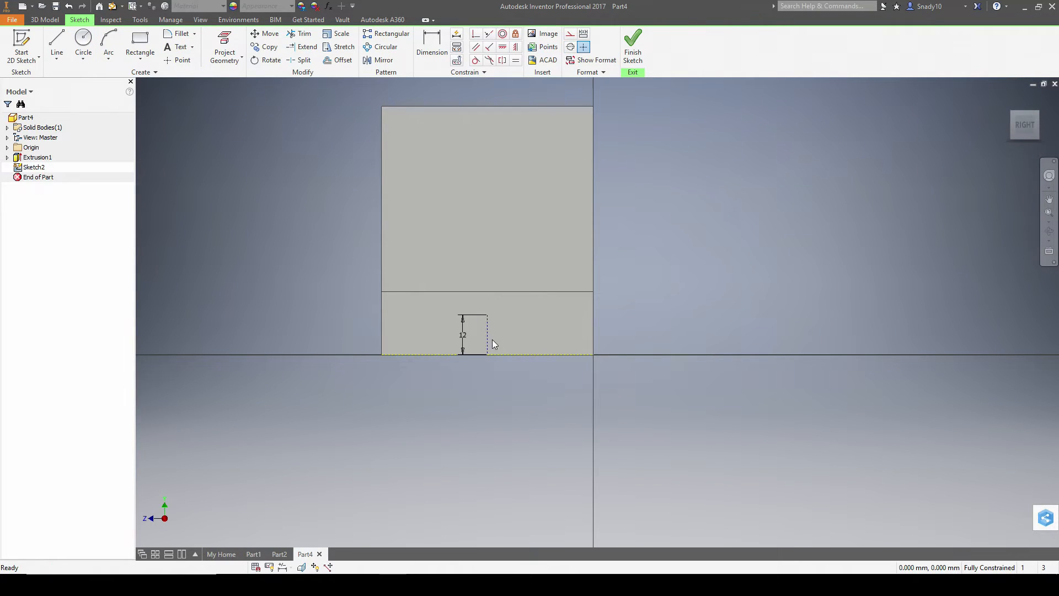
click(57, 44)
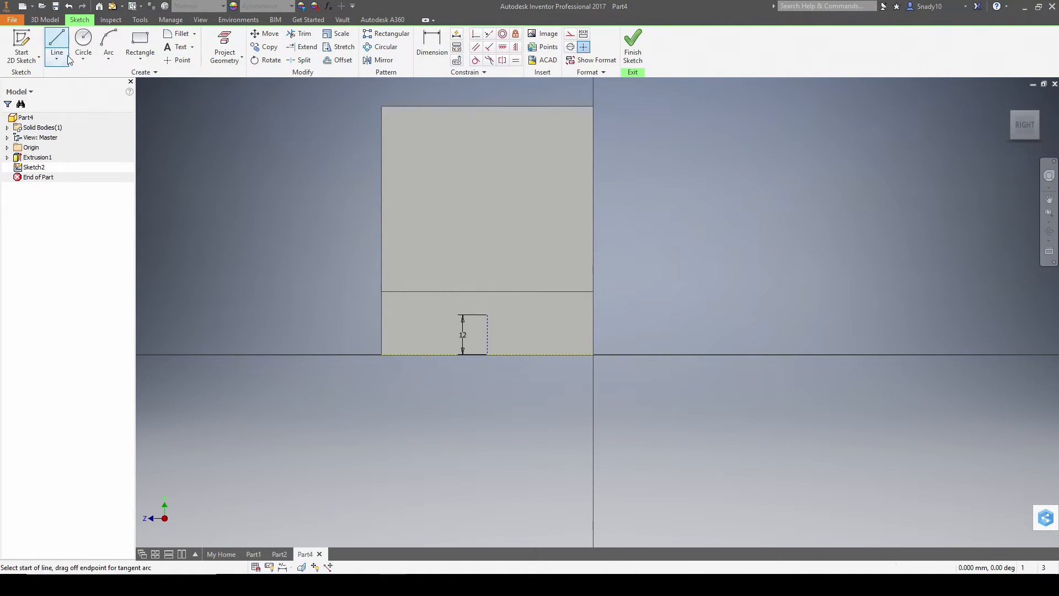
key(alt+Tab)
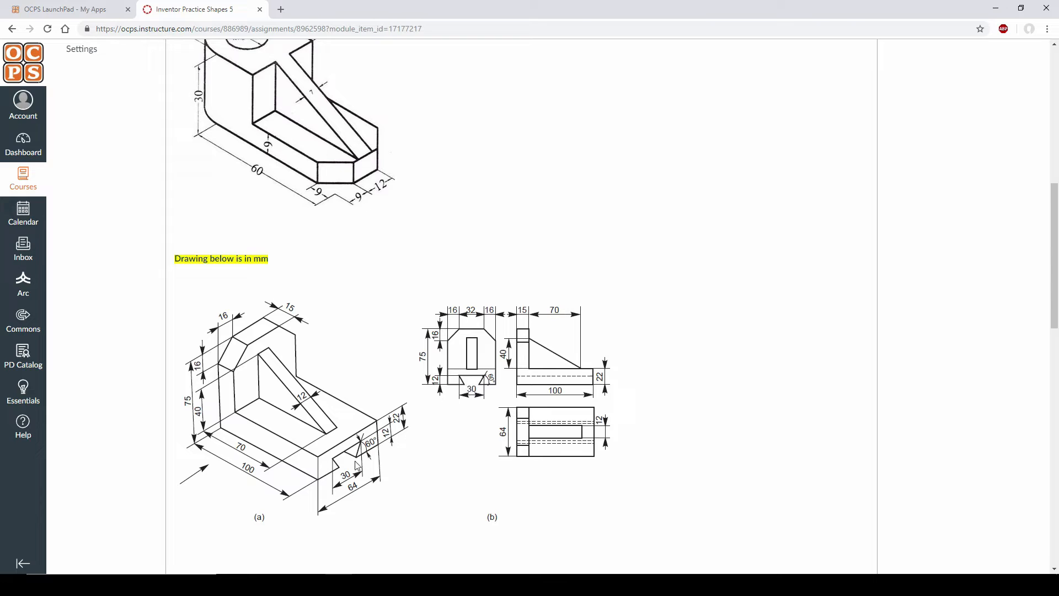
key(alt+Tab)
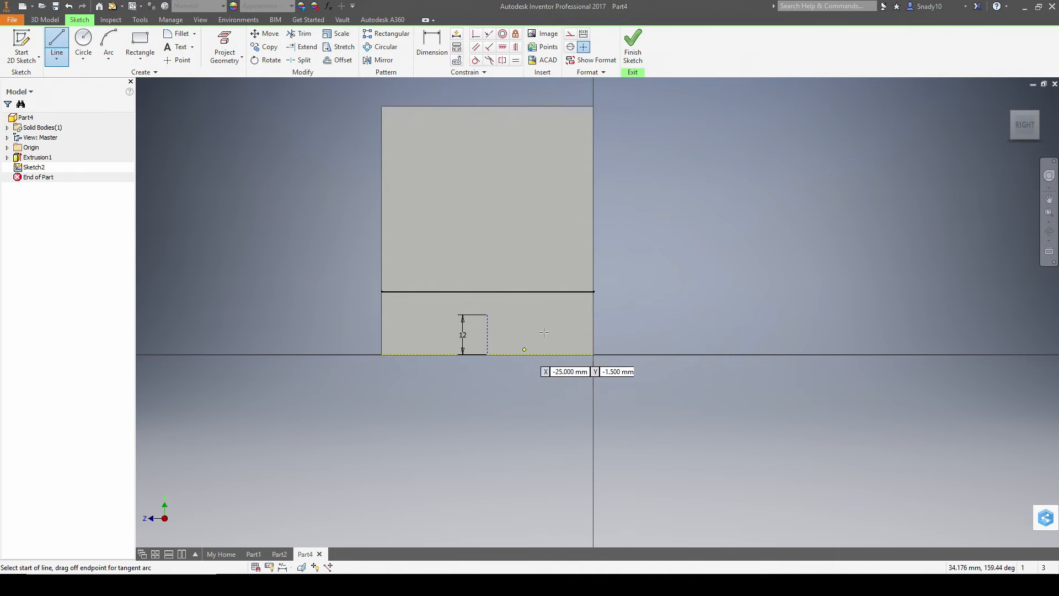
- Draw a 15 mm line from the construction line's top, then undo it because it came out angled
click(487, 315)
text(15)
key(Tab)
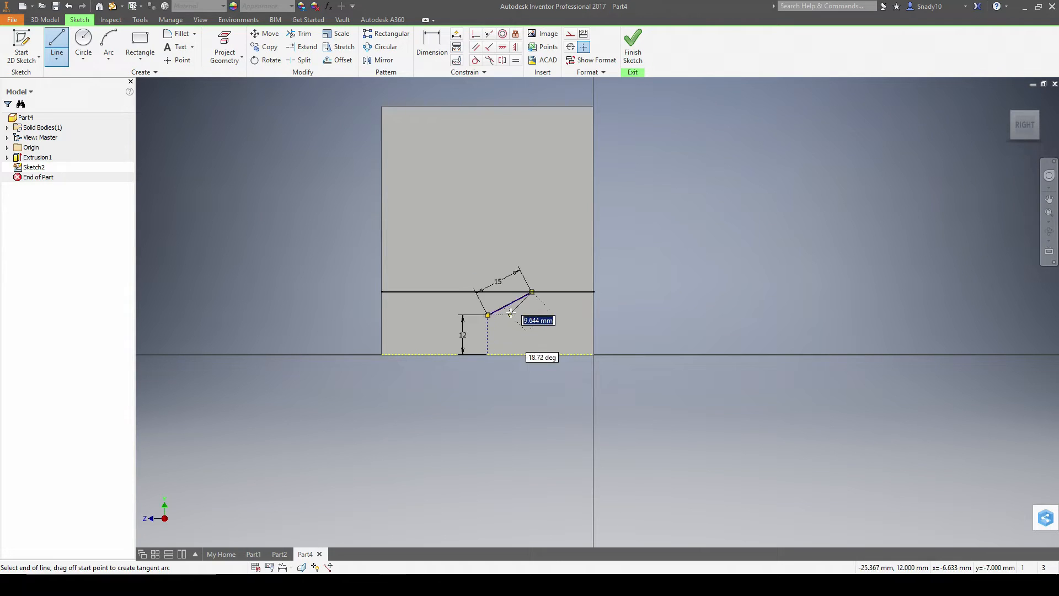
key(Escape)
key(ctrl+z)
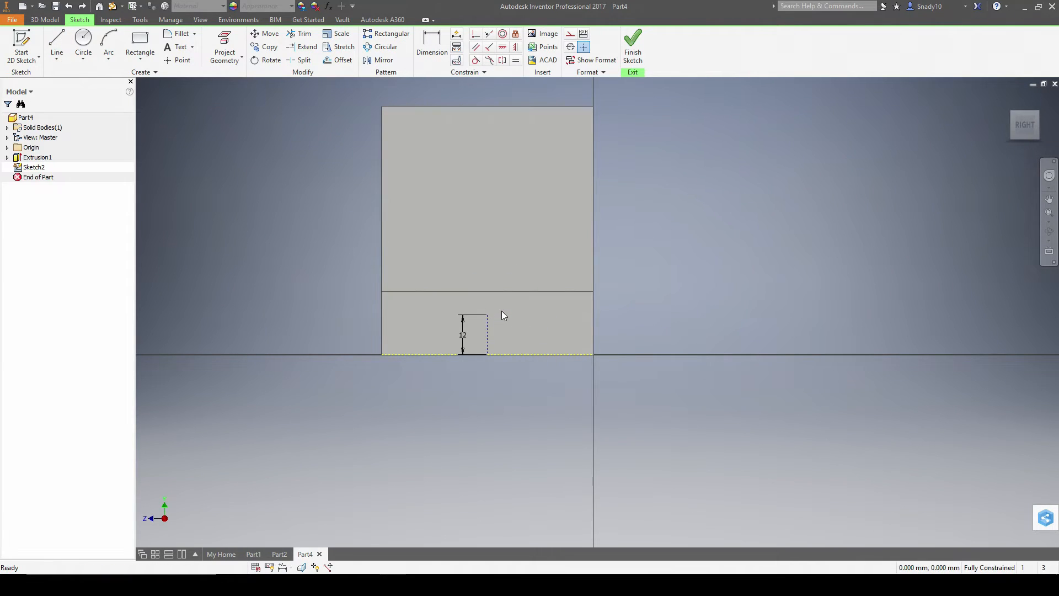
click(56, 23)
click(74, 22)
click(59, 42)
- Draw two 15 mm horizontal lines, right and left, from the construction line's top
click(487, 315)
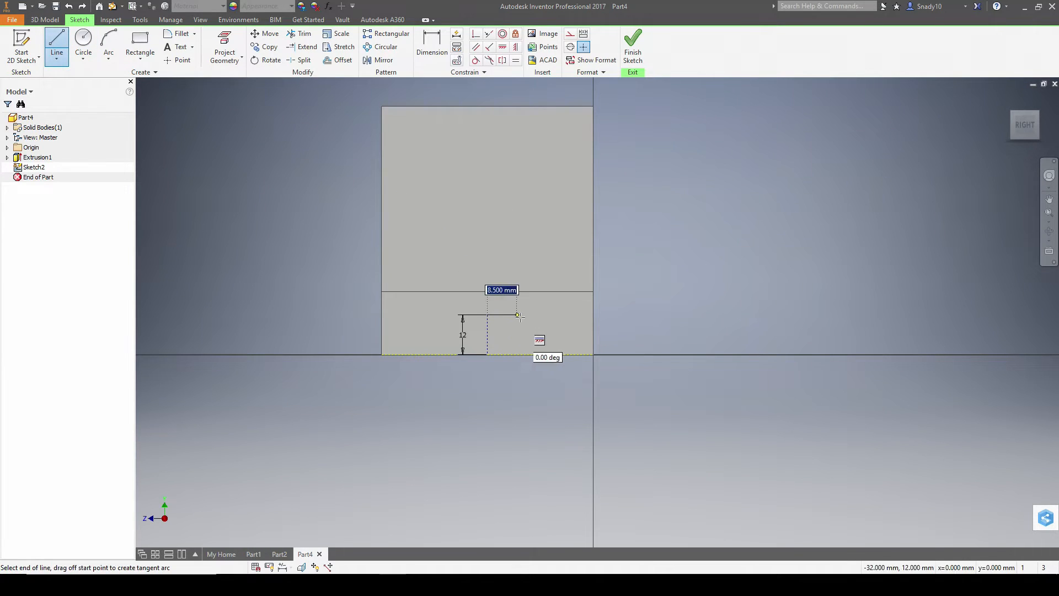
text(15)
key(Tab)
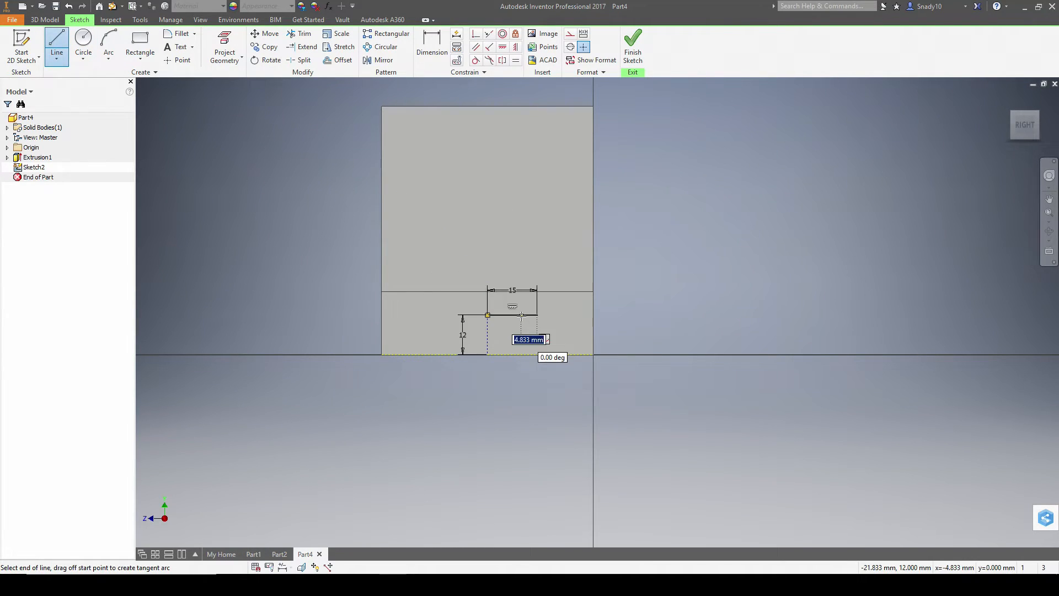
key(Return)
key(Escape)
key(l)
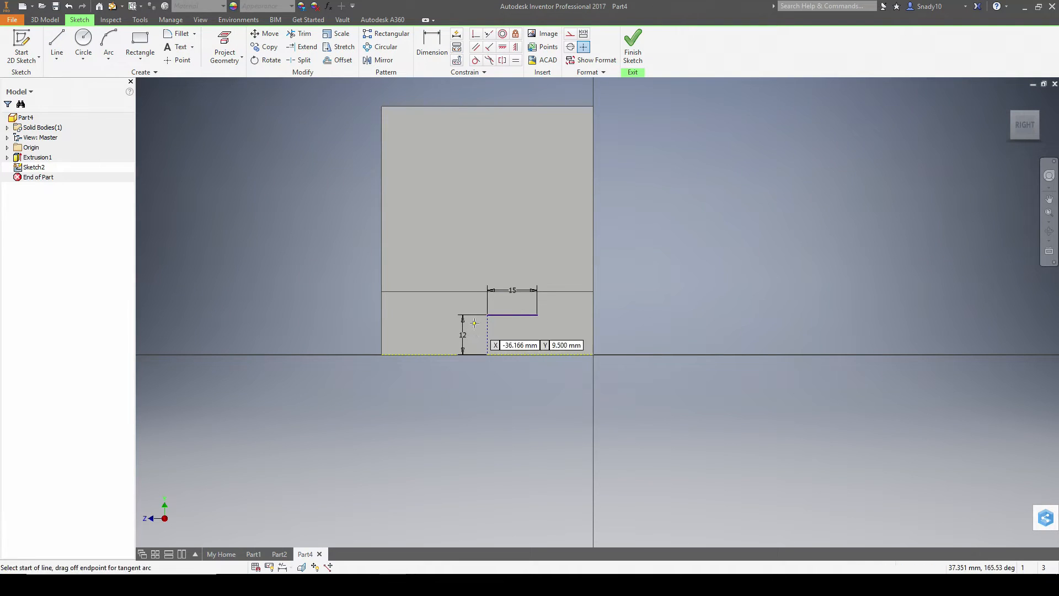
click(487, 315)
text(15)
key(Tab)
key(Return)
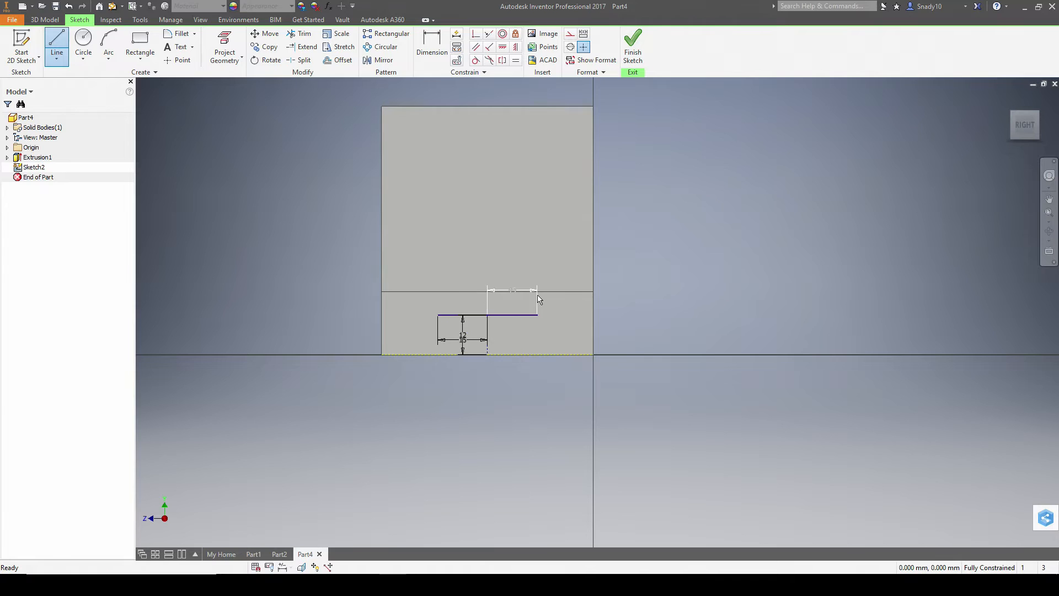
key(Escape)
- Move the 12 dimension left of the part and the 15 dimension above the profile
click(57, 44)
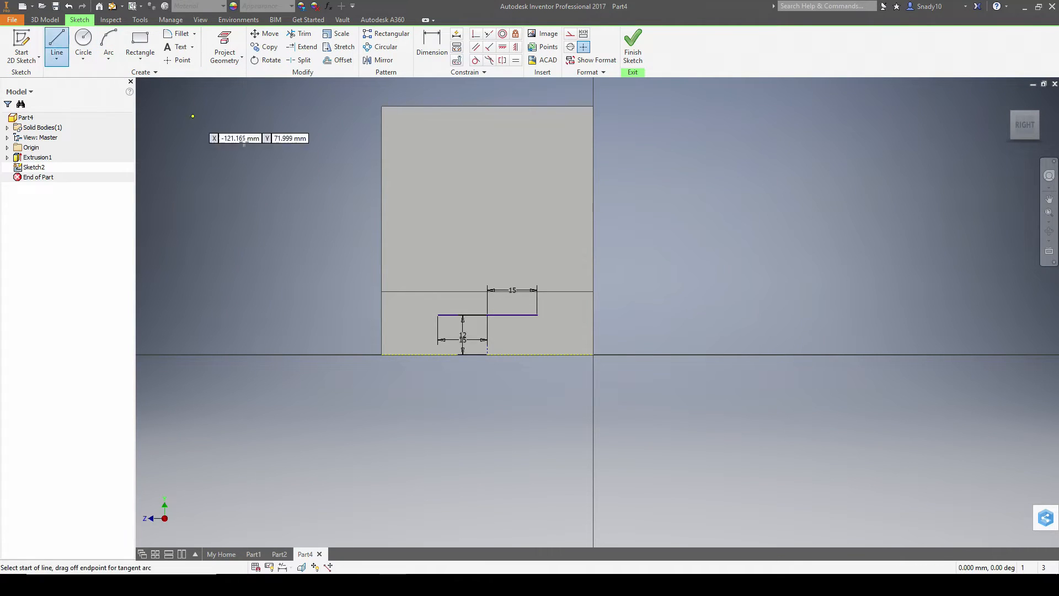
click(438, 315)
key(Escape)
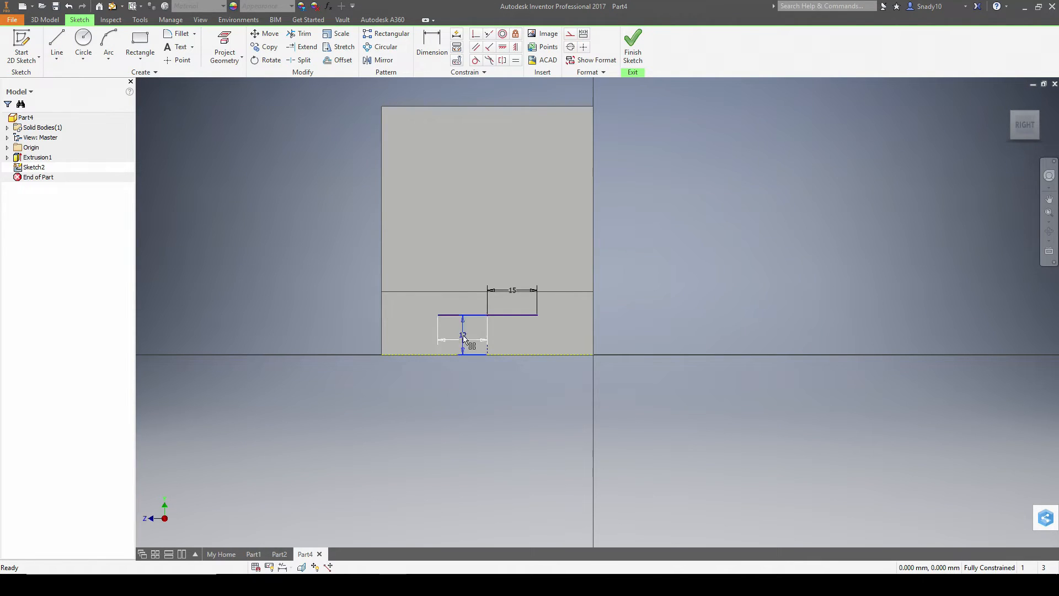
drag(464, 338, 330, 336)
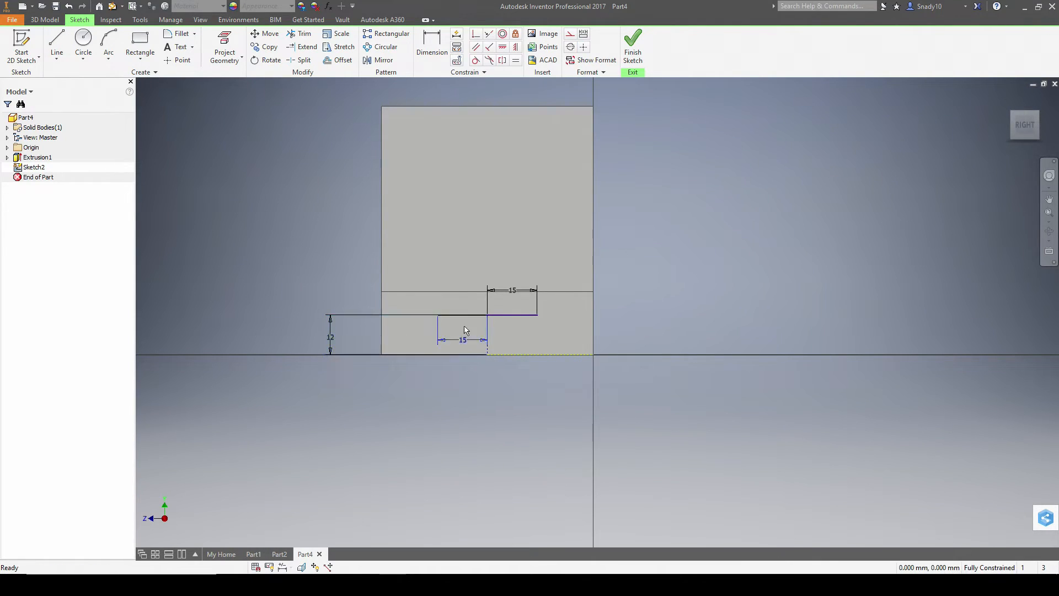
drag(460, 342, 464, 289)
key(l)
key(alt+Tab)
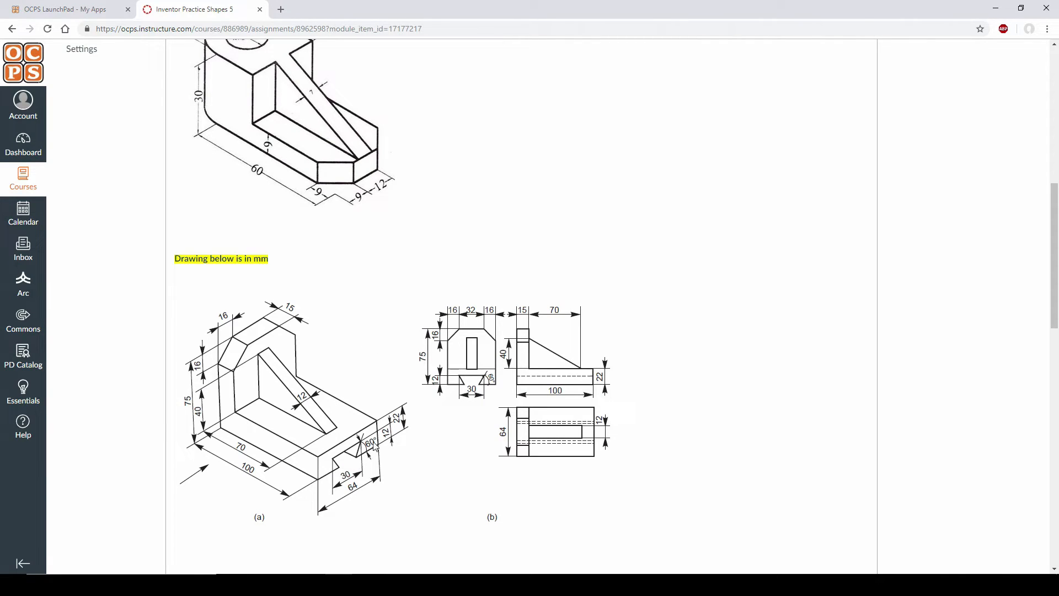
- Draw the left 60° sloping side from the left 15 mm line's end down to the bottom edge
key(alt+Tab)
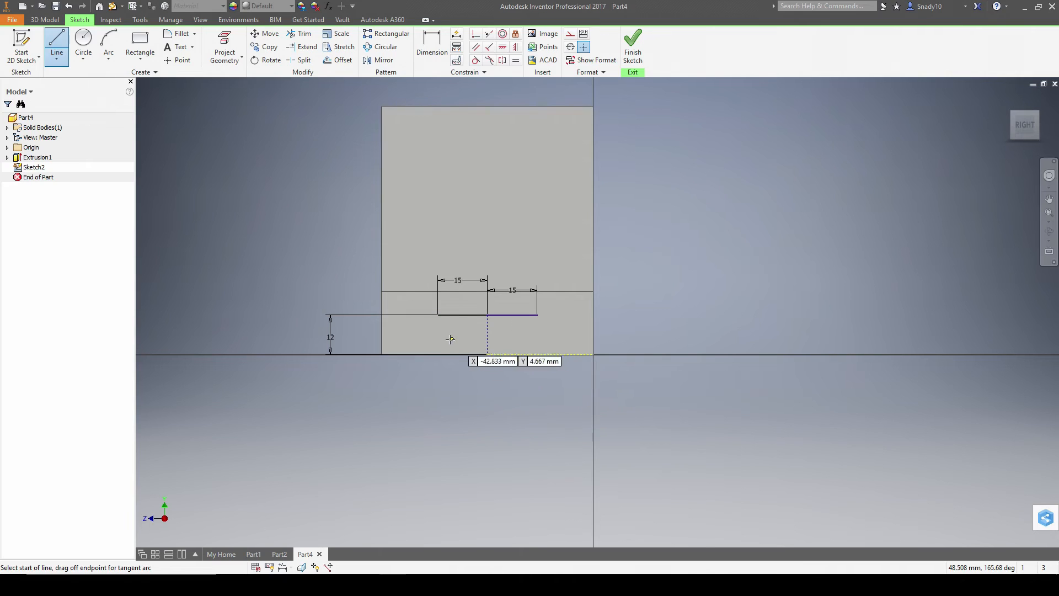
click(438, 315)
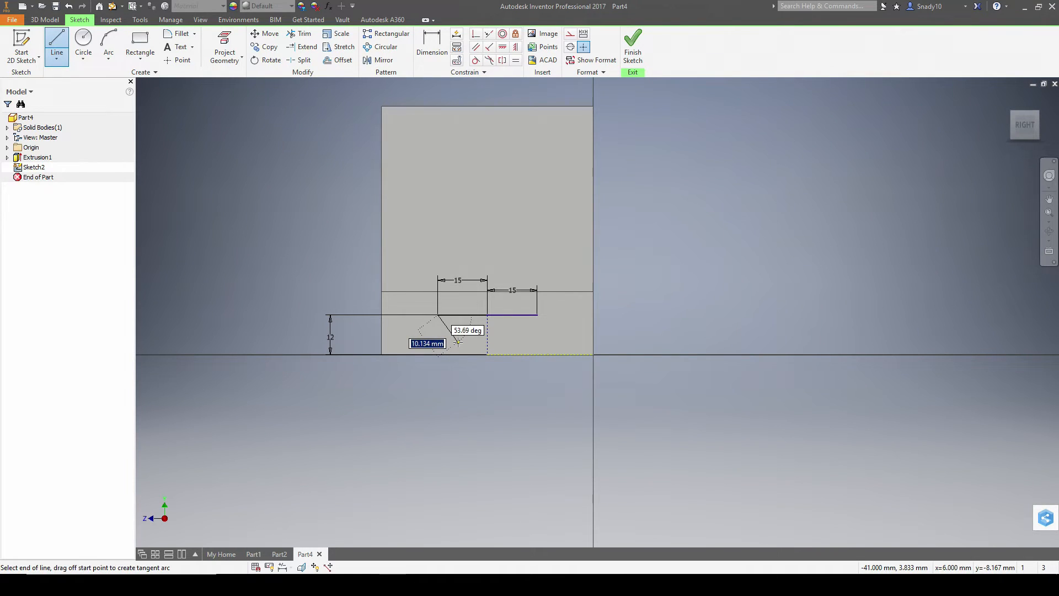
key(Tab)
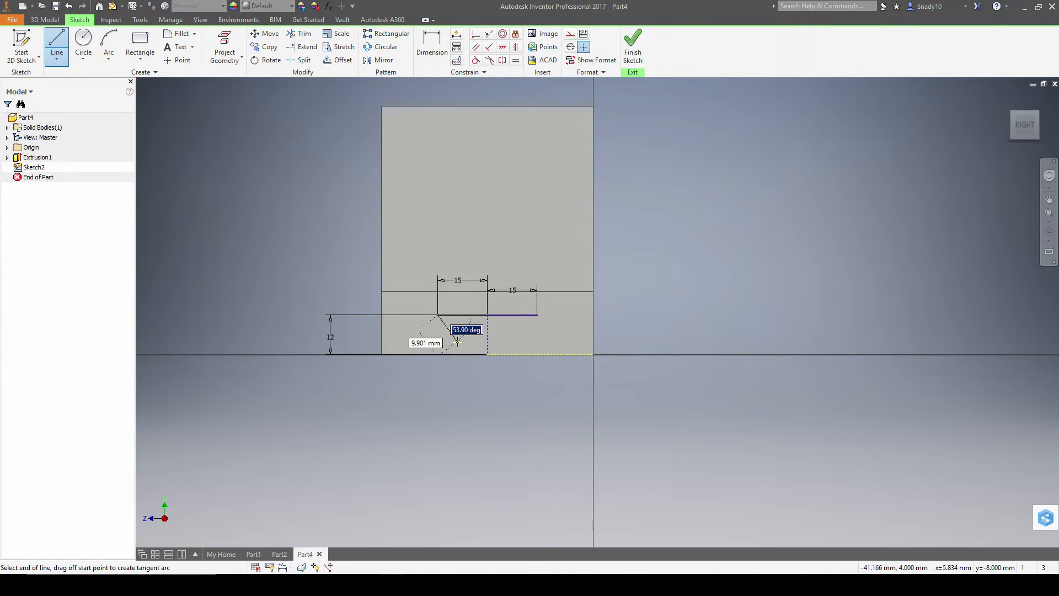
text(60)
key(Tab)
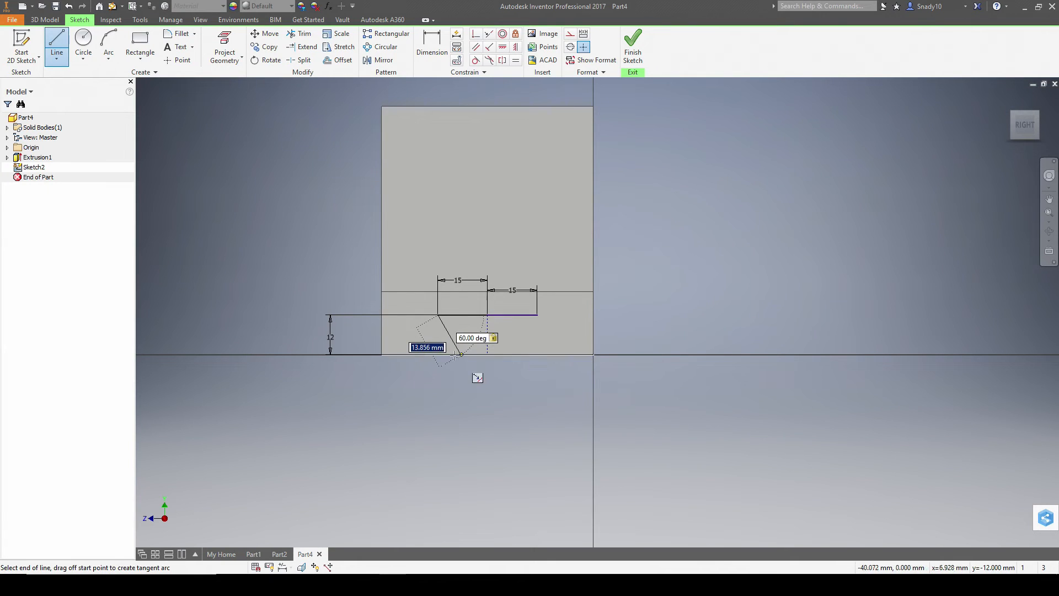
click(462, 356)
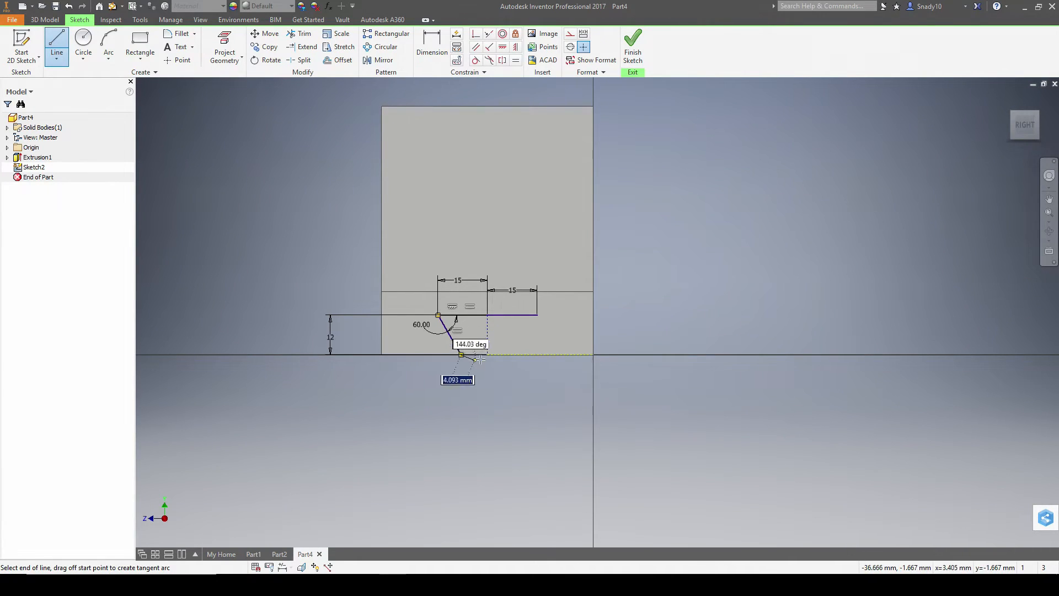
key(Escape)
- Try a 60° line from the top segment's right end, then discard it
key(l)
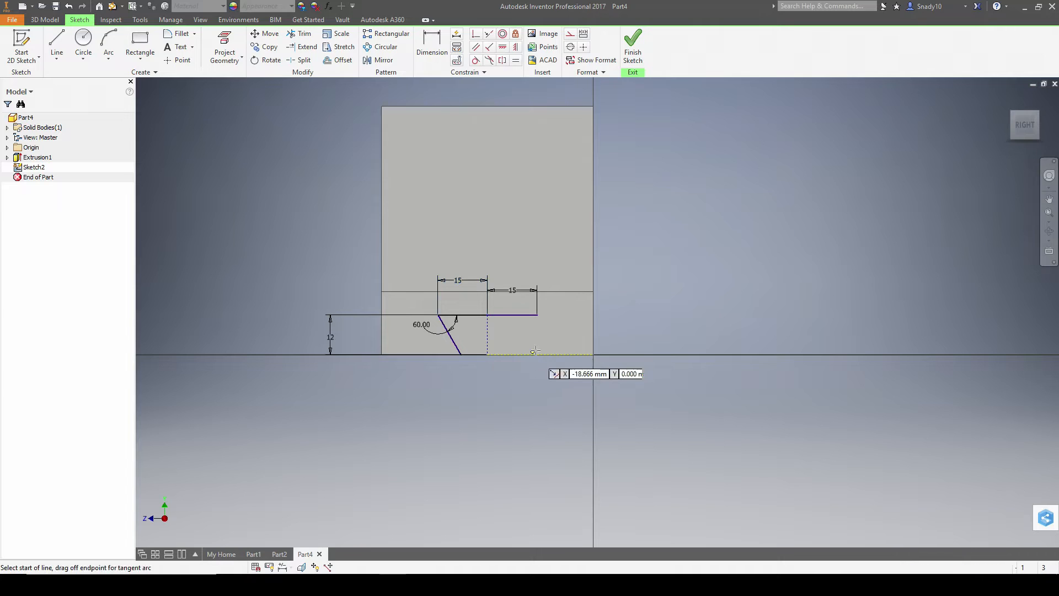
click(537, 315)
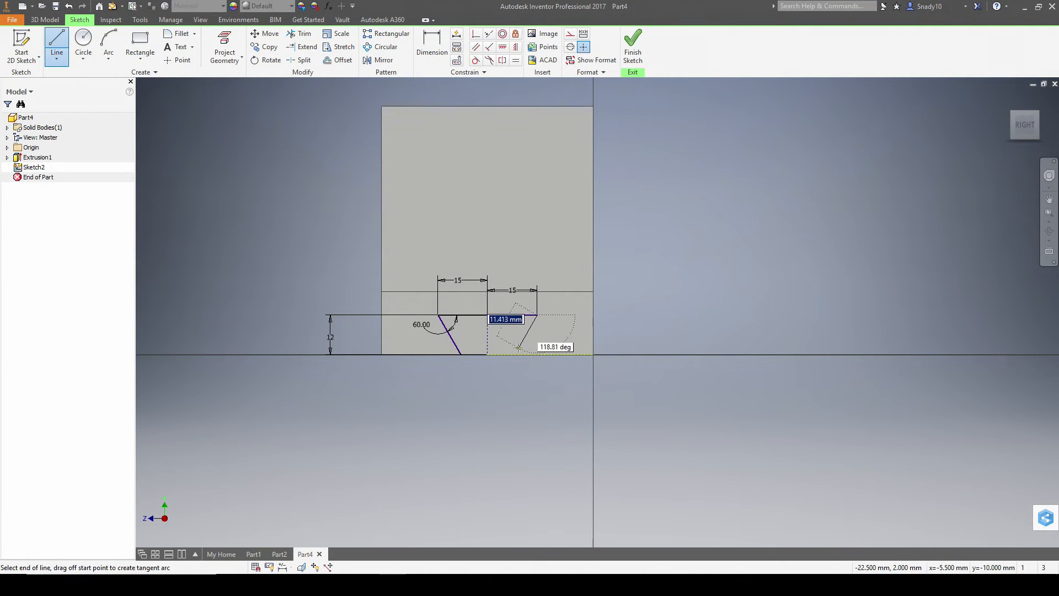
key(Tab)
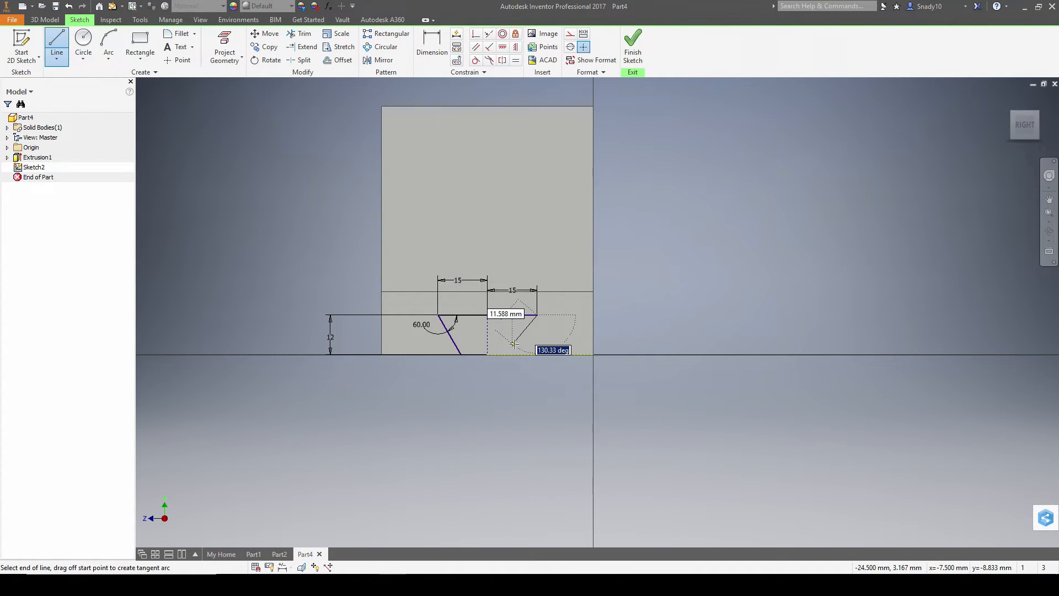
text(60)
key(Tab)
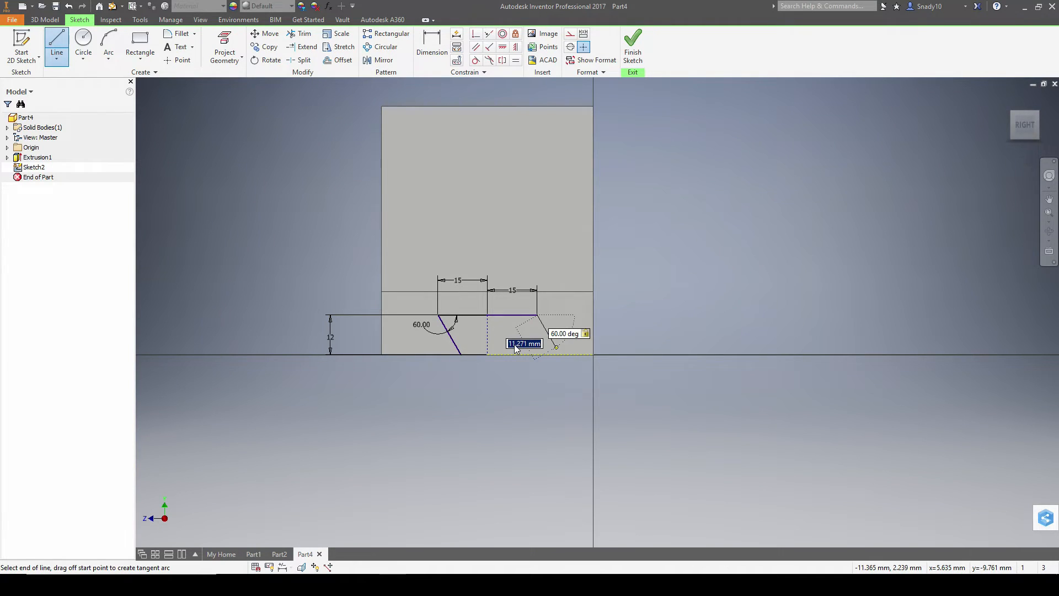
key(Tab)
key(Escape)
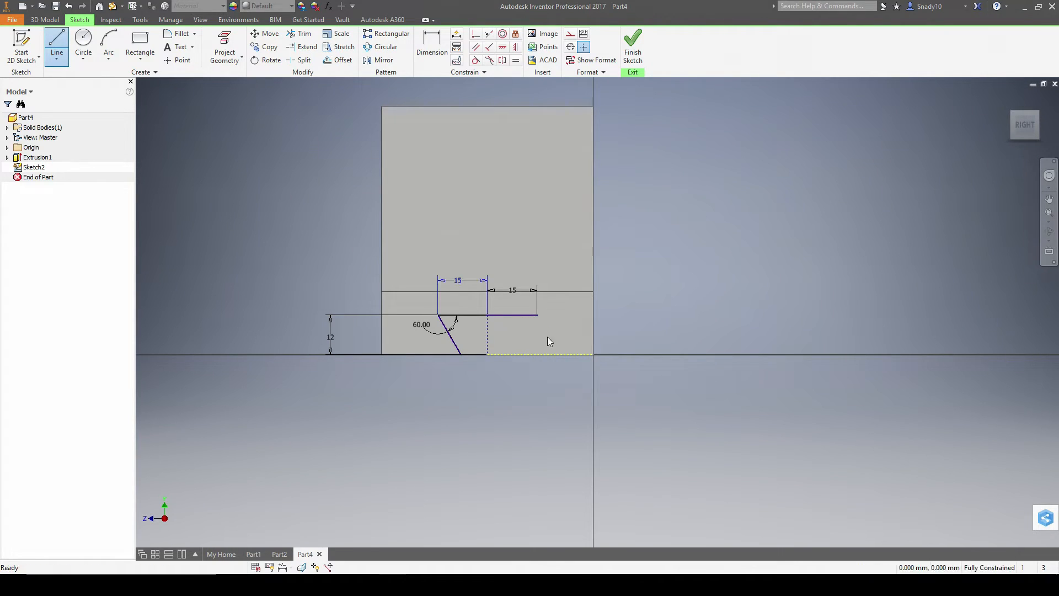
- Draw the 120° right side to the bottom edge, close the trapezoid, and finish the sketch
click(538, 317)
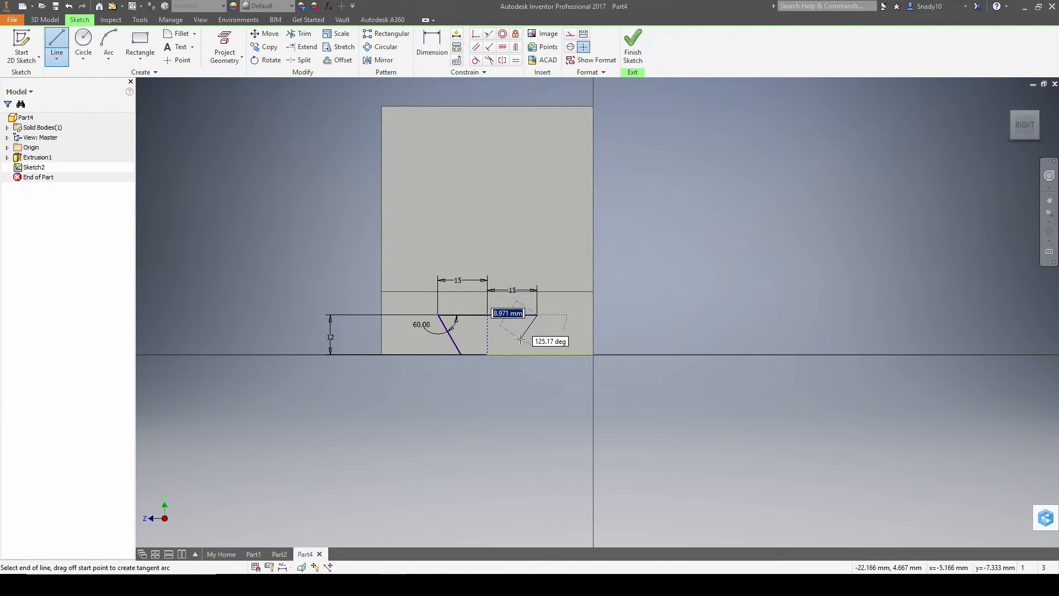
key(Tab)
text(1)
key(Tab)
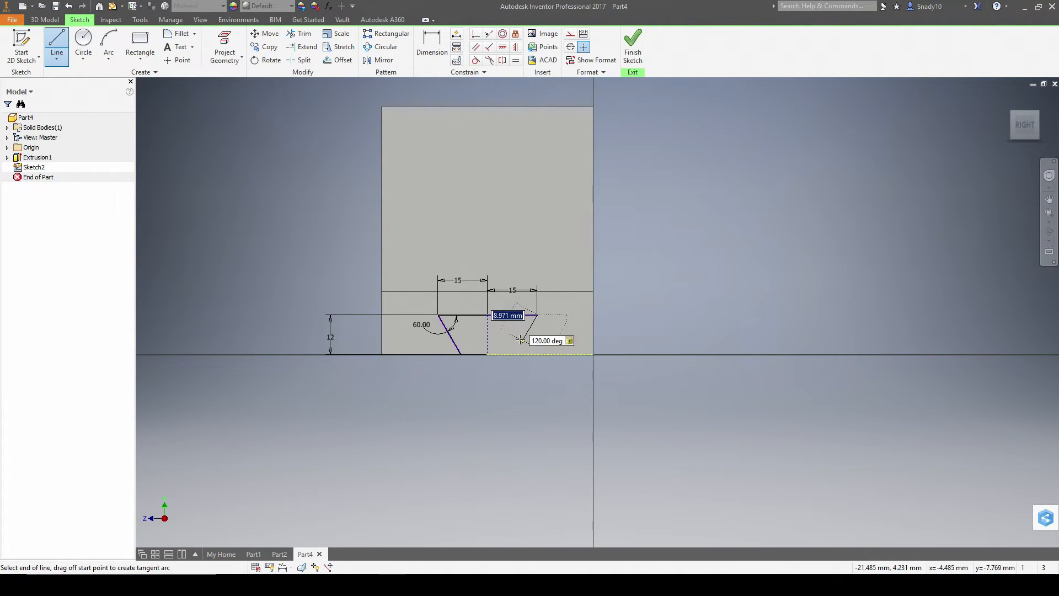
click(514, 354)
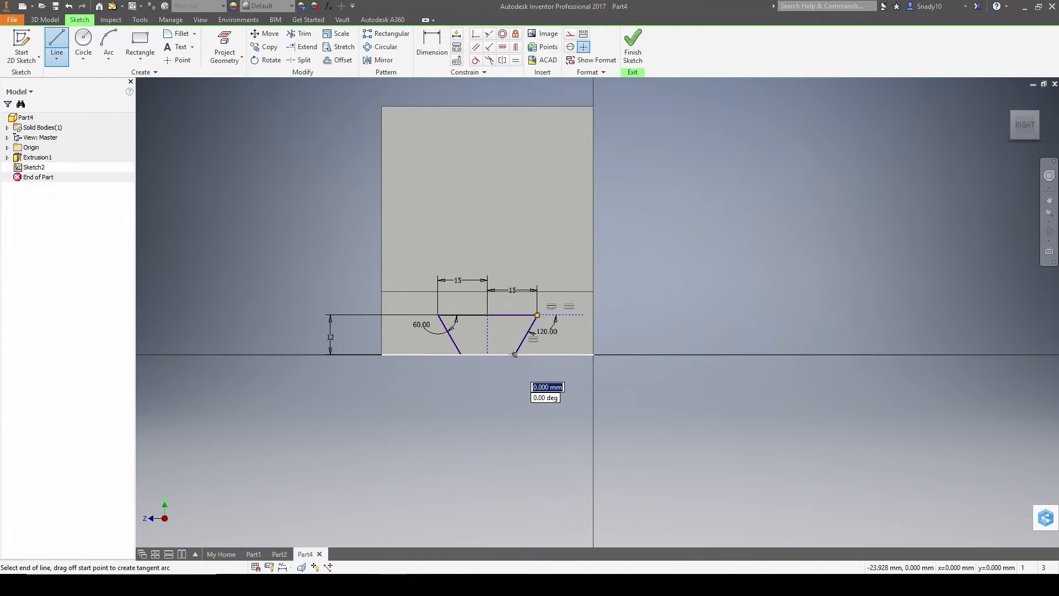
click(461, 354)
click(633, 53)
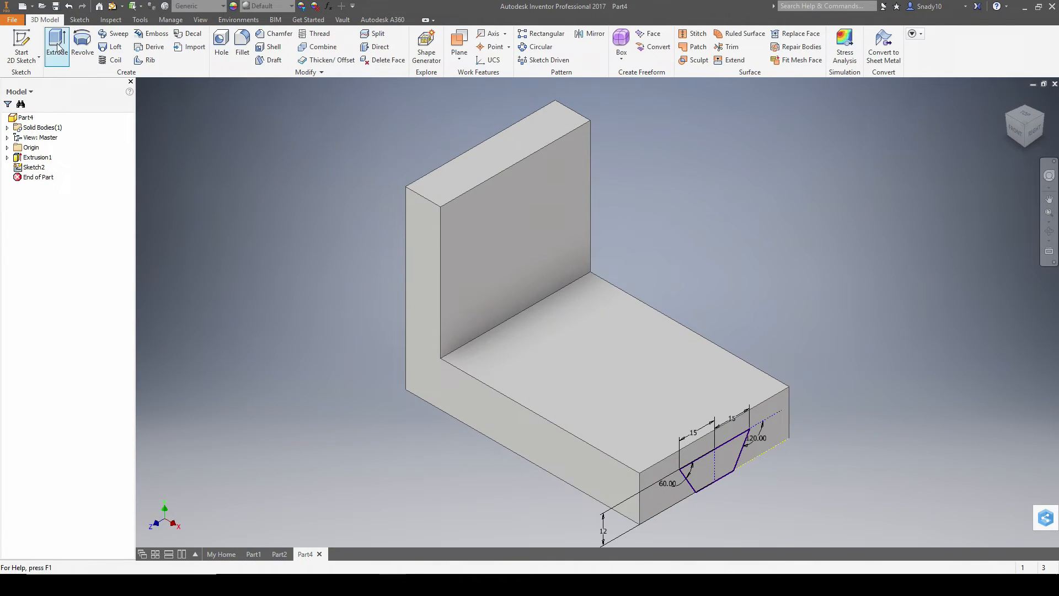
- Extrude the trapezoid as a cut dragged through the whole block to form the dovetail slot
click(57, 44)
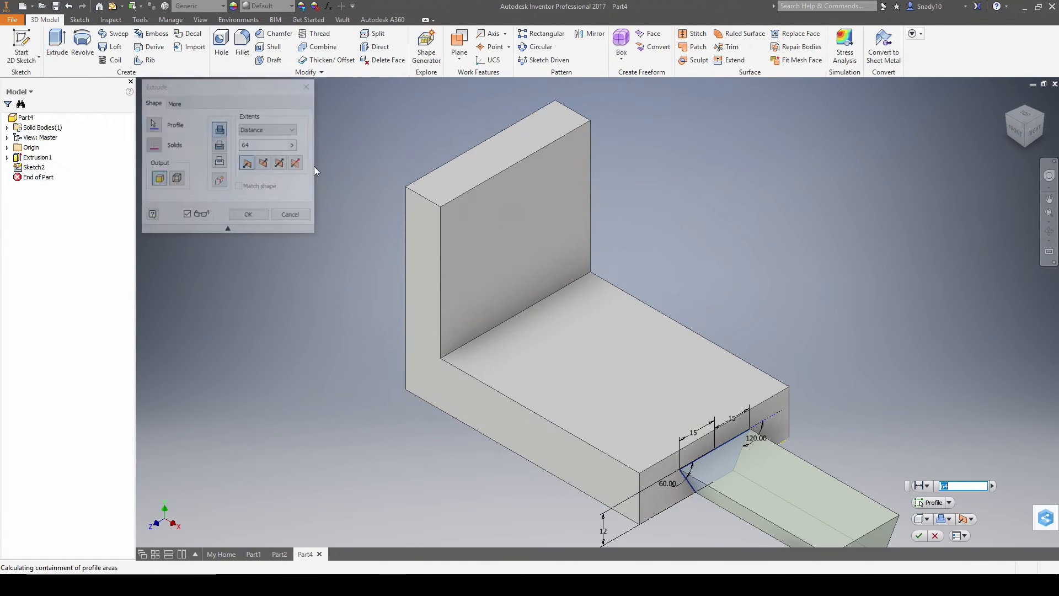
click(220, 145)
drag(546, 369, 332, 264)
click(250, 216)
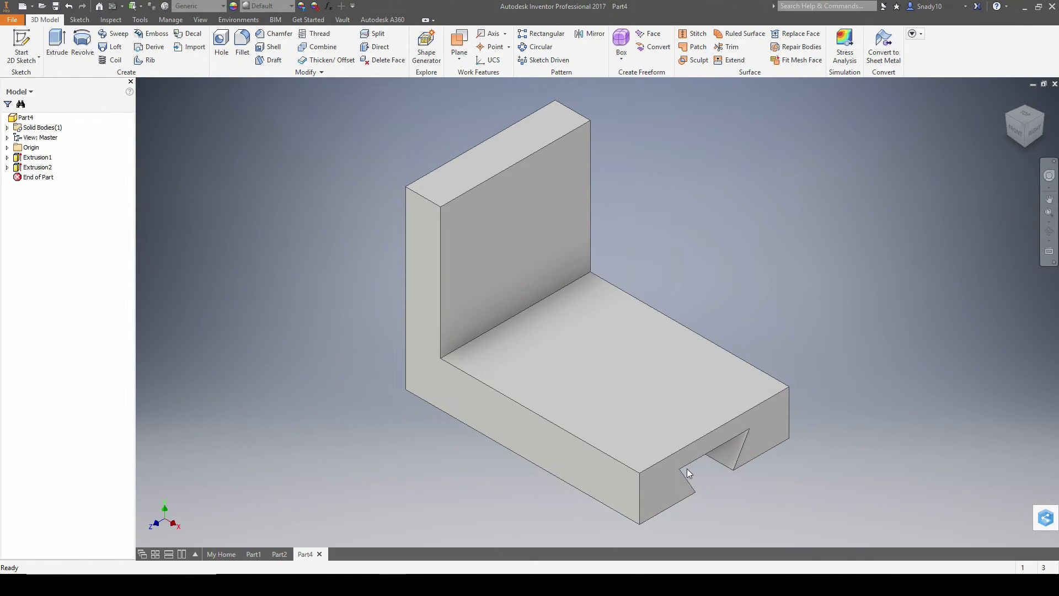
- Check the assignment drawing, cancel the stray new sketch, and start a chamfer on the block
key(alt+Tab)
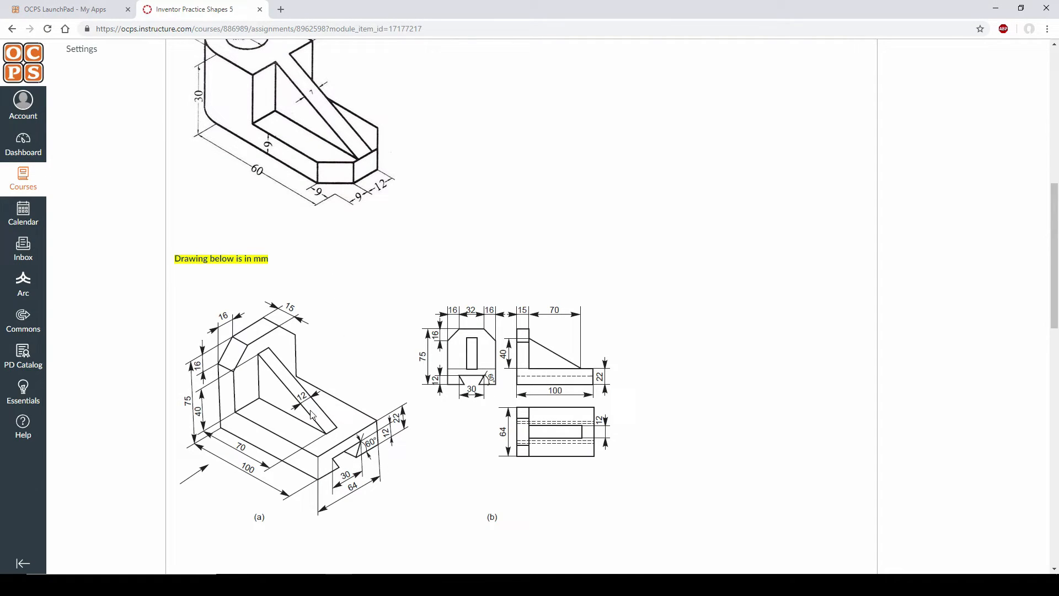
key(alt+Tab)
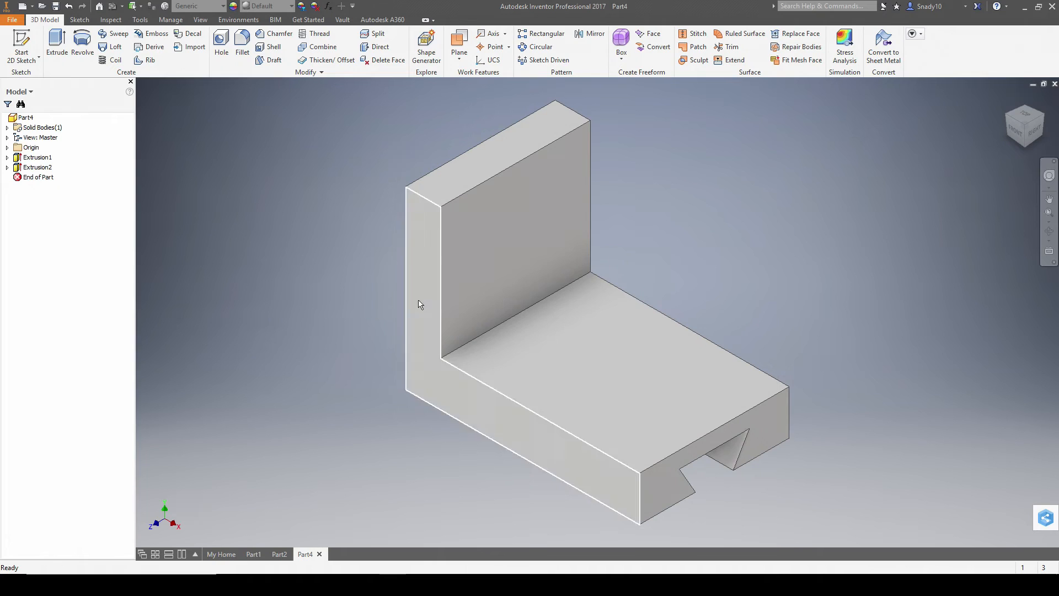
click(21, 47)
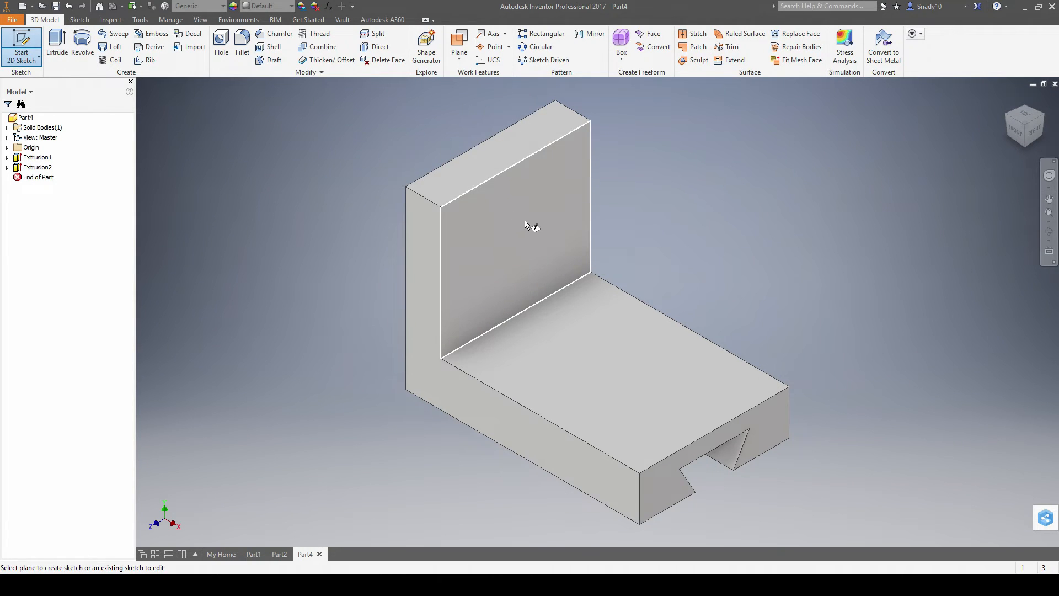
key(alt+Tab)
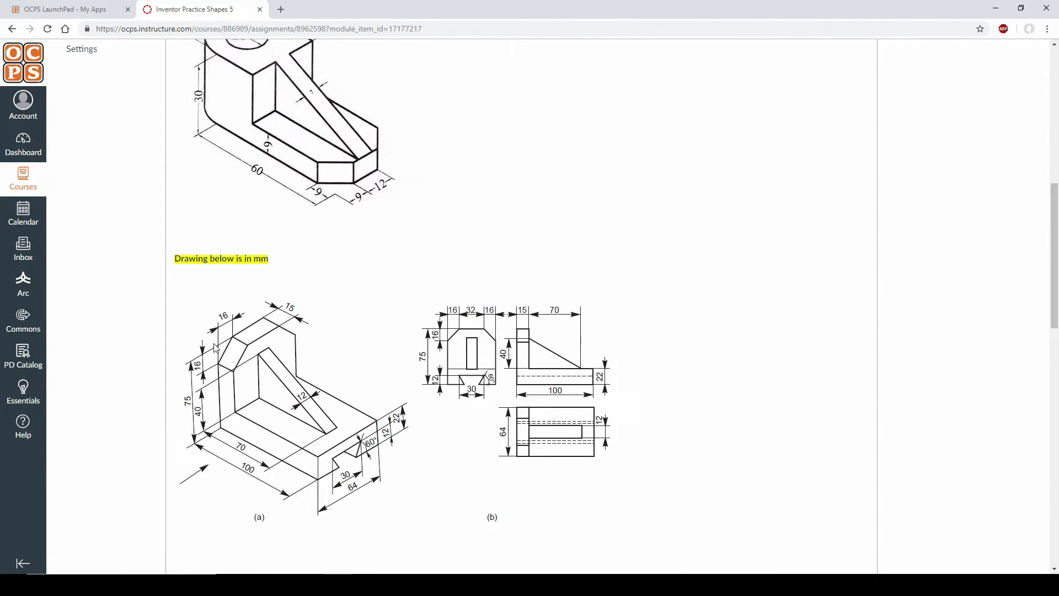
key(alt+Tab)
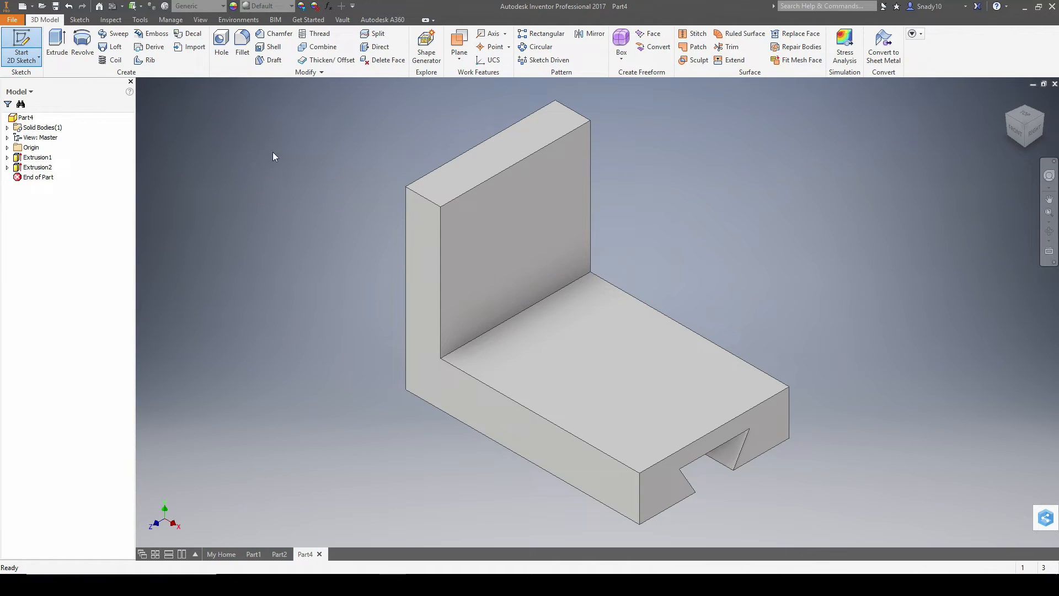
key(Escape)
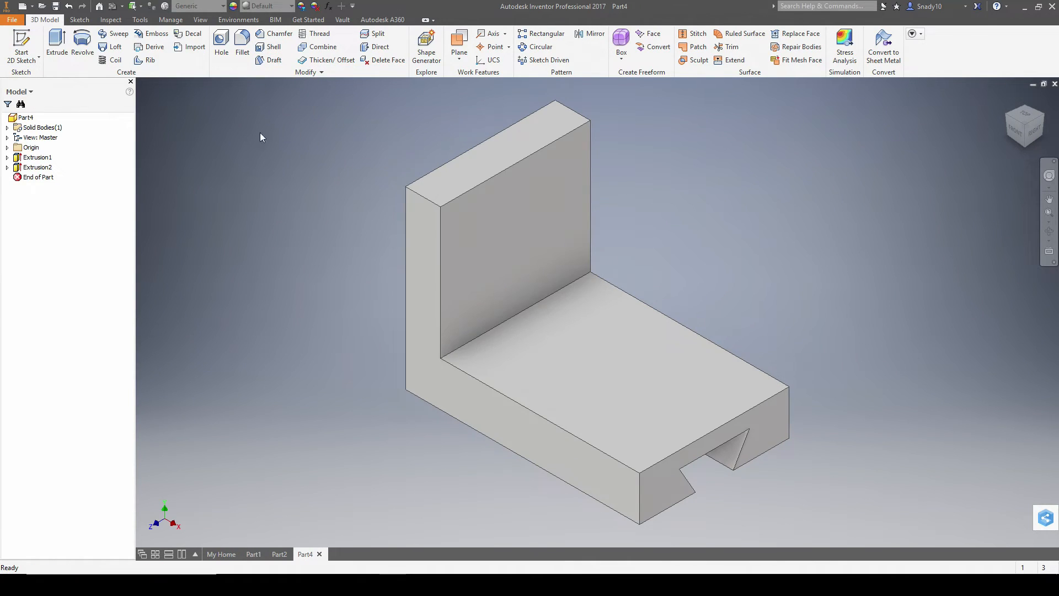
click(276, 35)
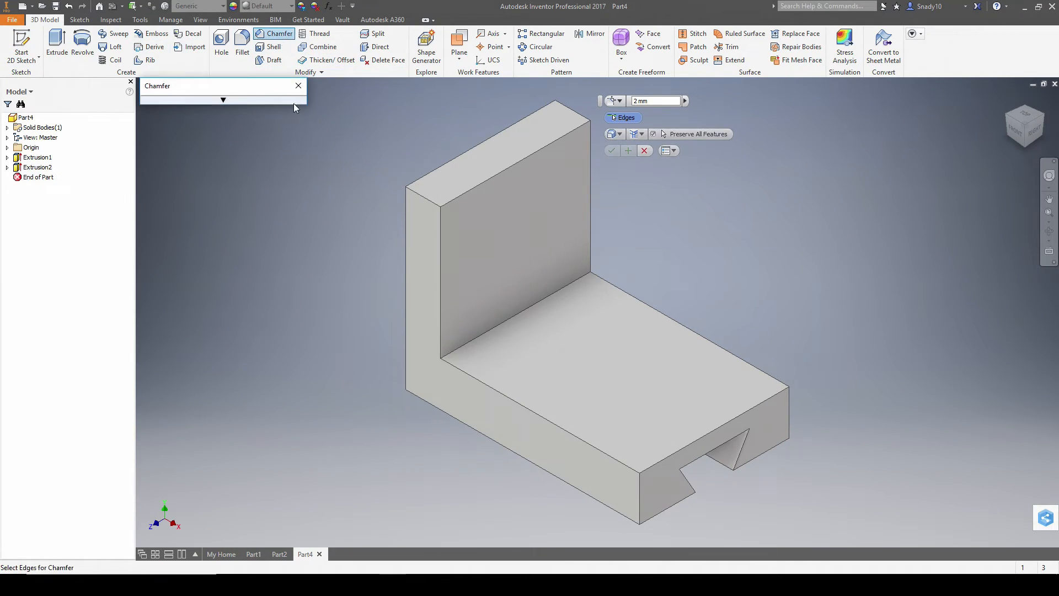
- Chamfer the upright's top-left edge with two 16 mm distances
click(266, 99)
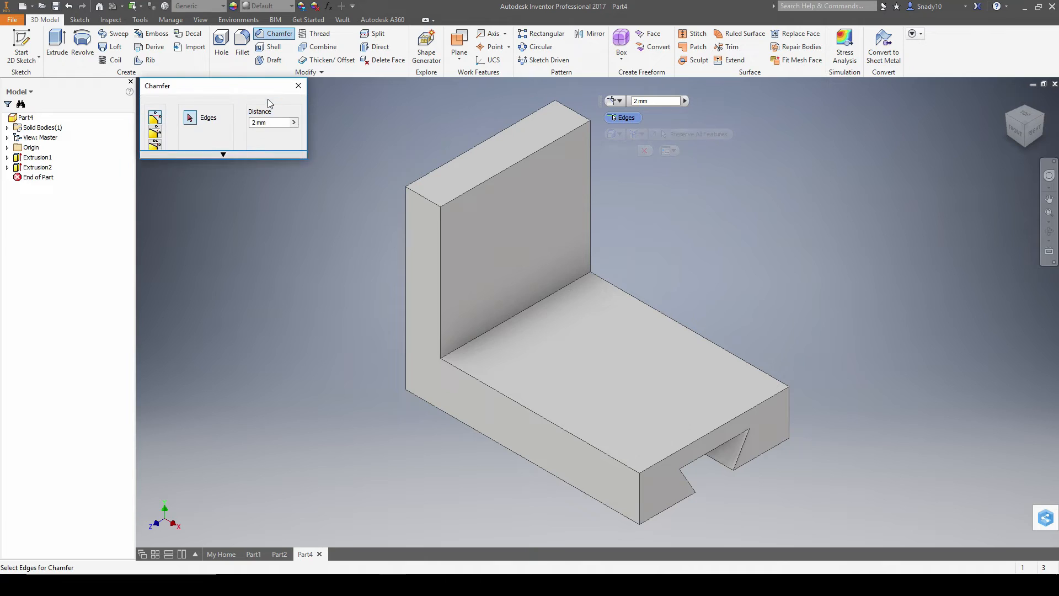
click(154, 148)
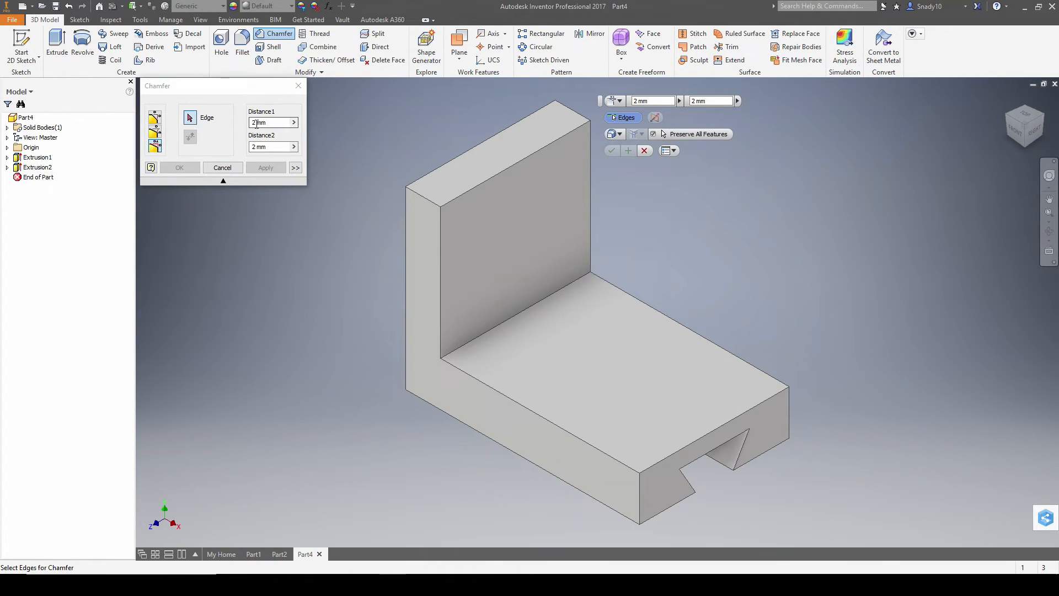
click(274, 123)
text(16)
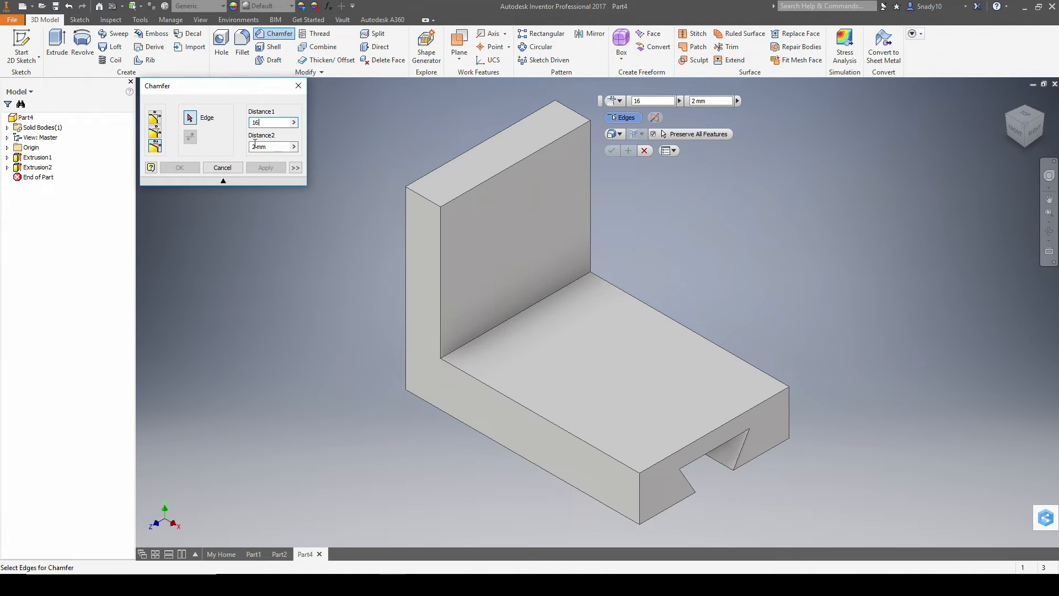
key(Tab)
text(1)
click(419, 197)
mouse_move(449, 313)
click(432, 345)
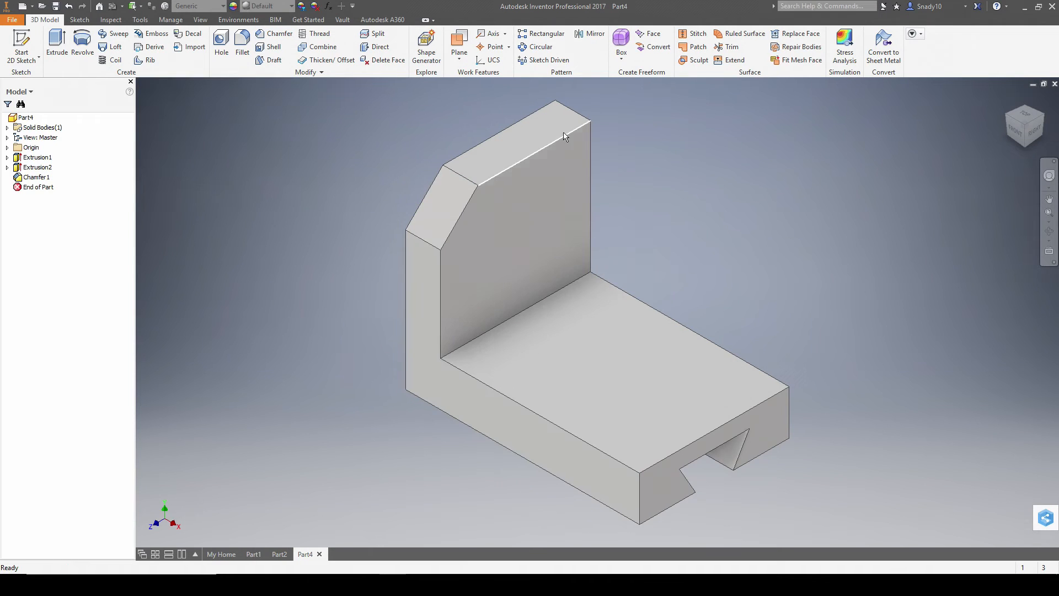
- Apply the same 16 by 16 chamfer to the upright's top-right edge and compare with the drawing
click(274, 34)
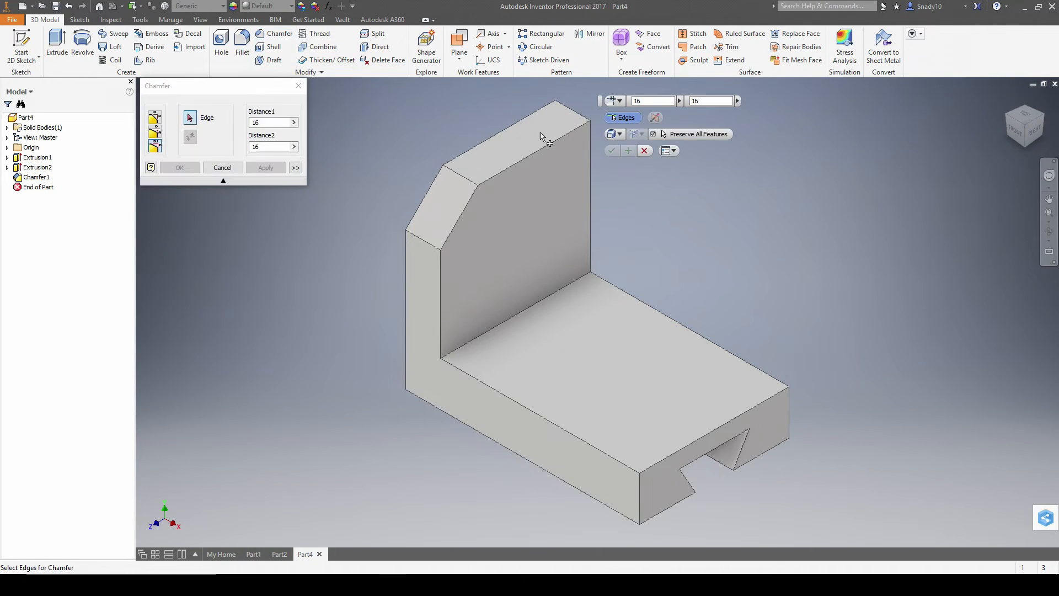
click(577, 117)
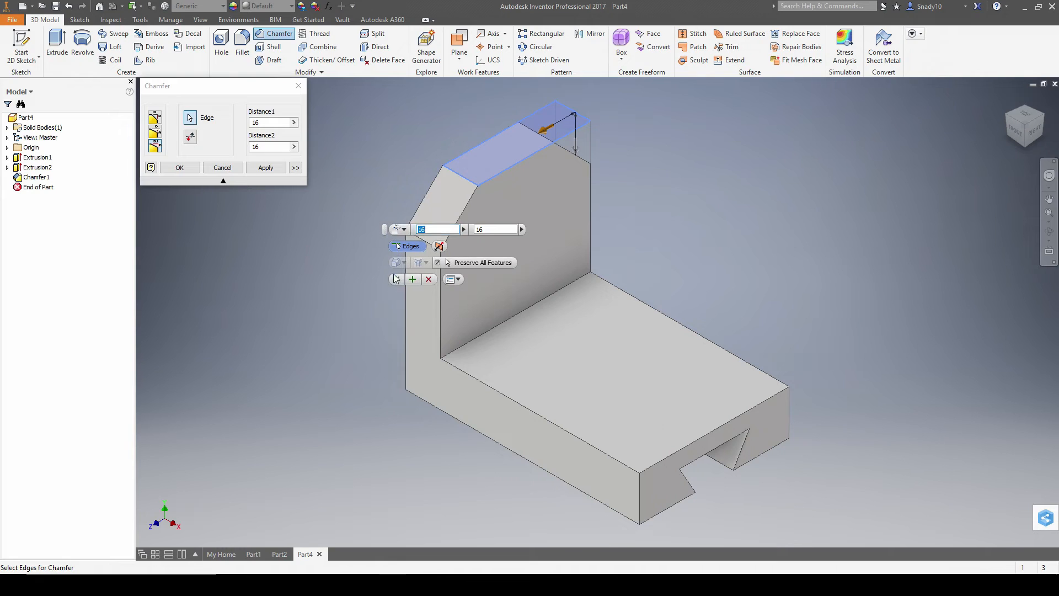
click(395, 276)
key(alt+Tab)
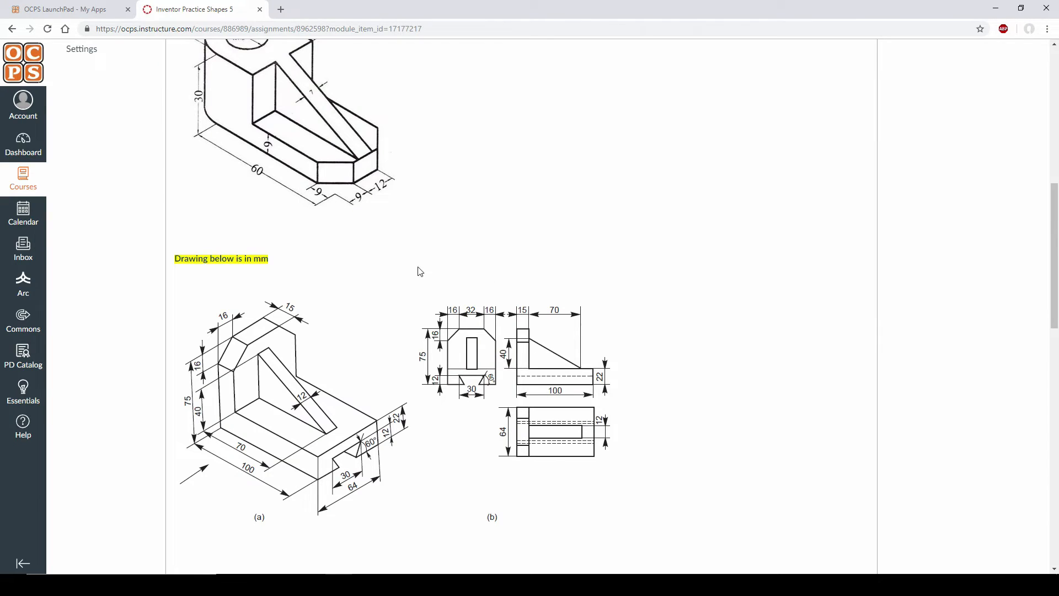
key(alt+Tab)
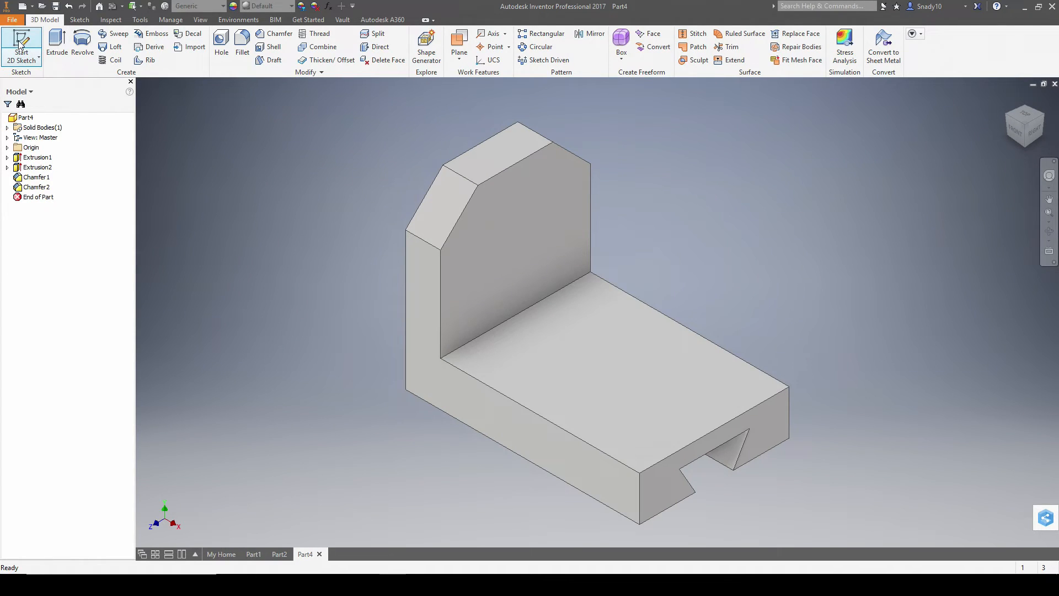
- Create a work plane midway between the block's front face and the opposite face
click(459, 54)
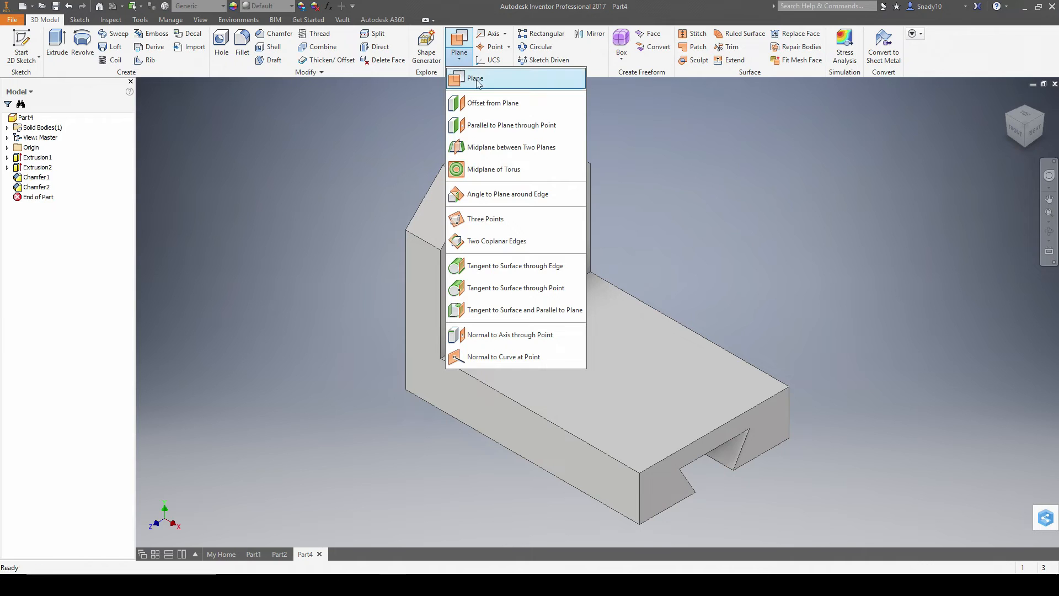
click(501, 147)
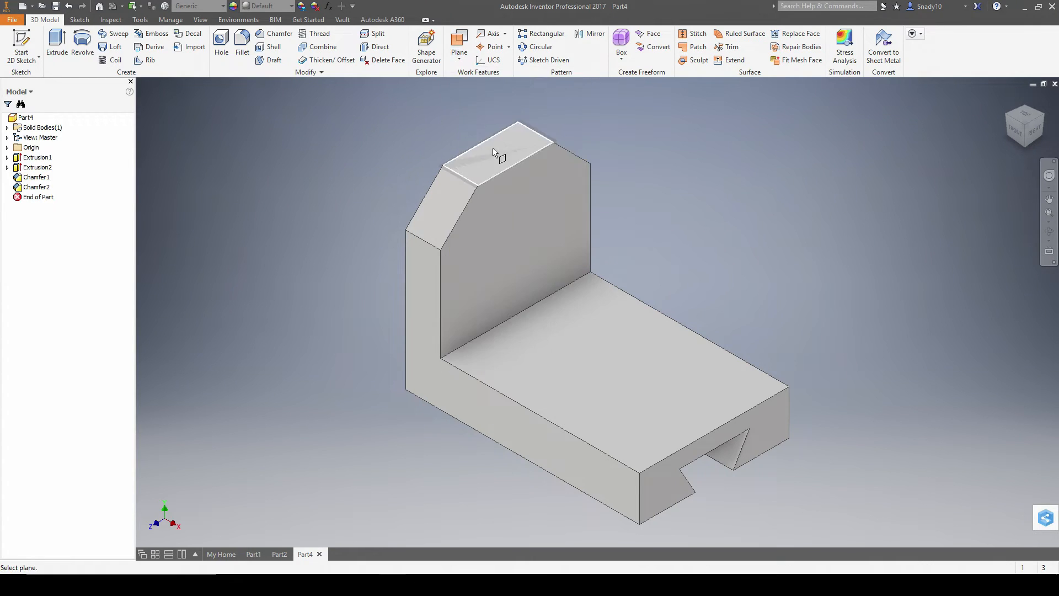
click(470, 412)
shift+middle_drag(750, 321, 698, 302)
click(878, 309)
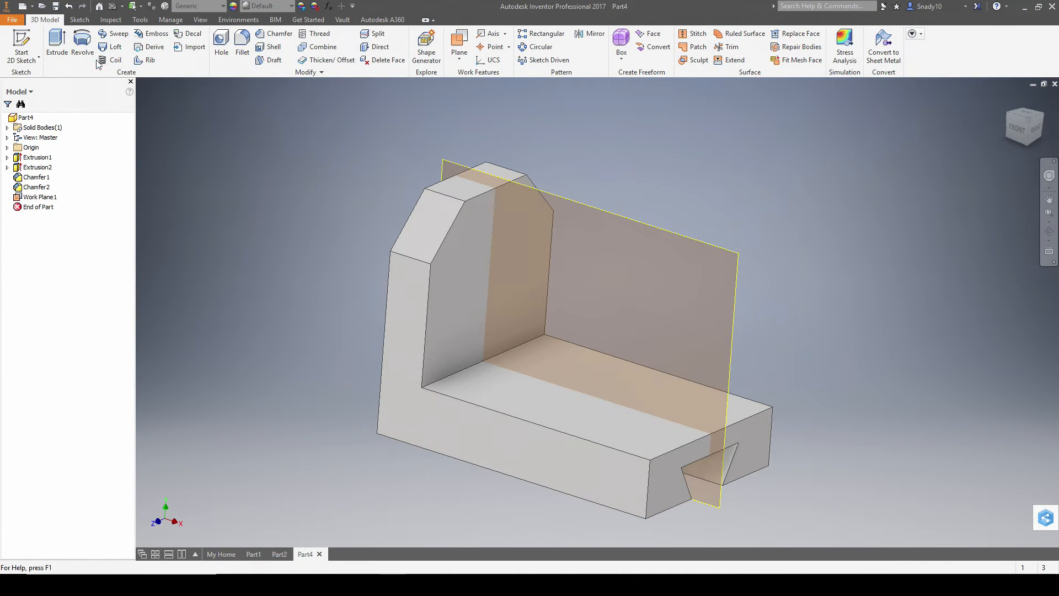
- Start a new 2D sketch on the mid work plane and check the rib dimensions
click(22, 43)
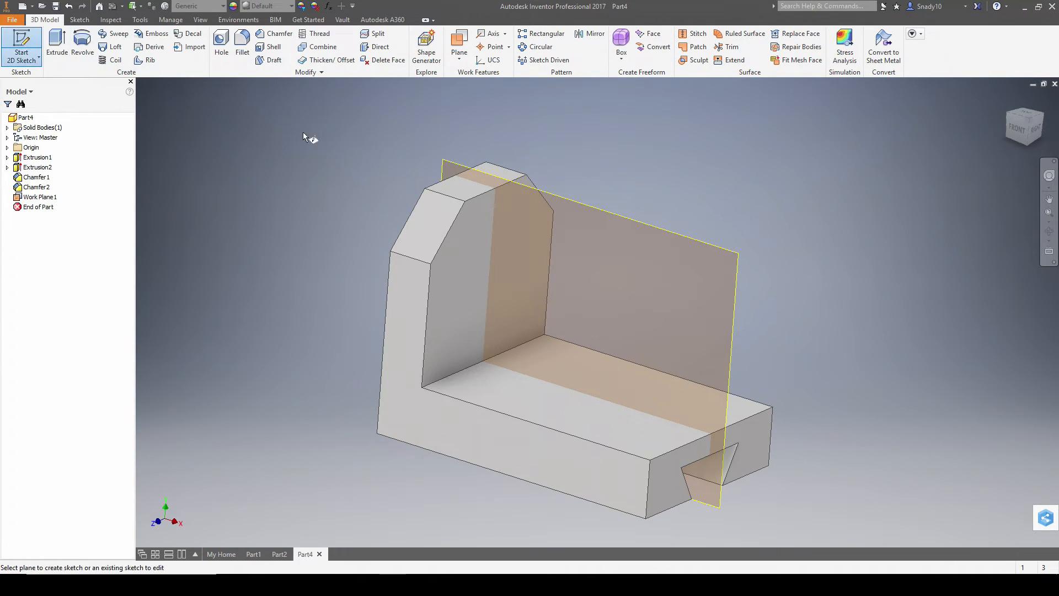
click(559, 196)
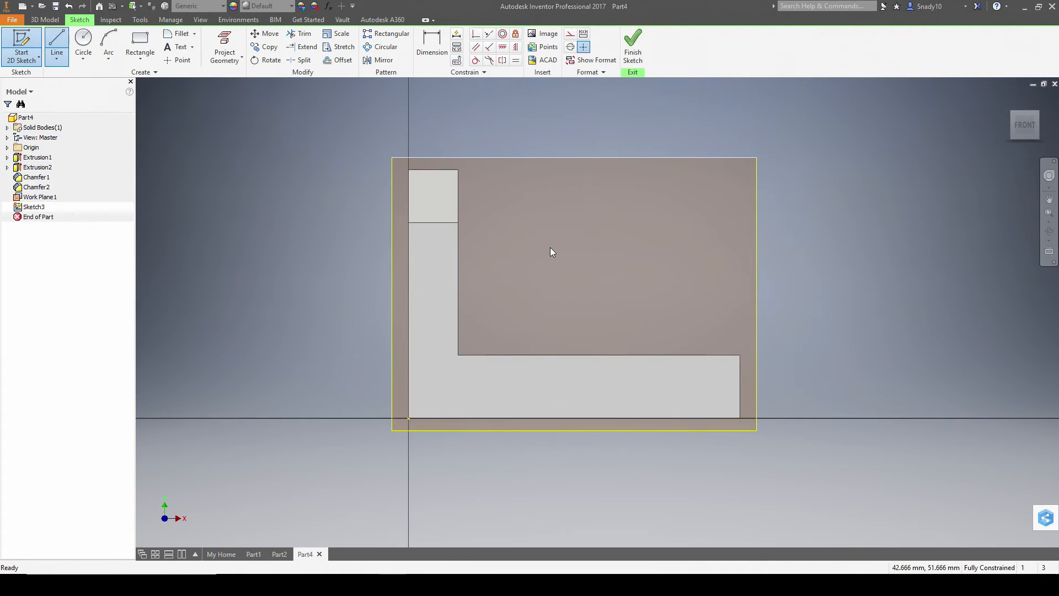
key(alt+Tab)
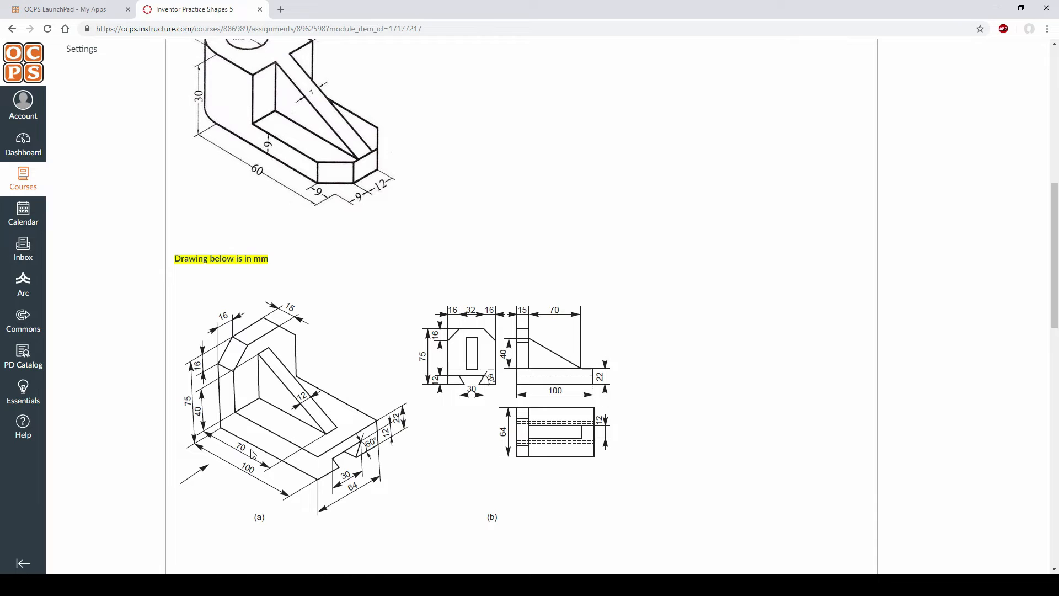
key(alt+Tab)
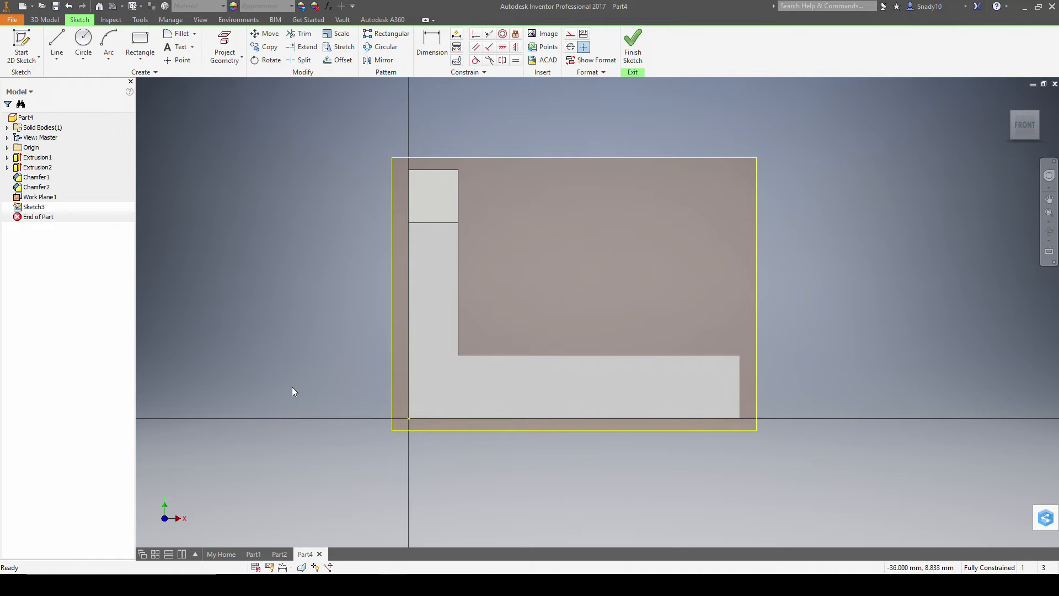
- Sketch the triangle: 70 mm along the base, 40 mm up the upright, plus hypotenuse, then finish
click(56, 45)
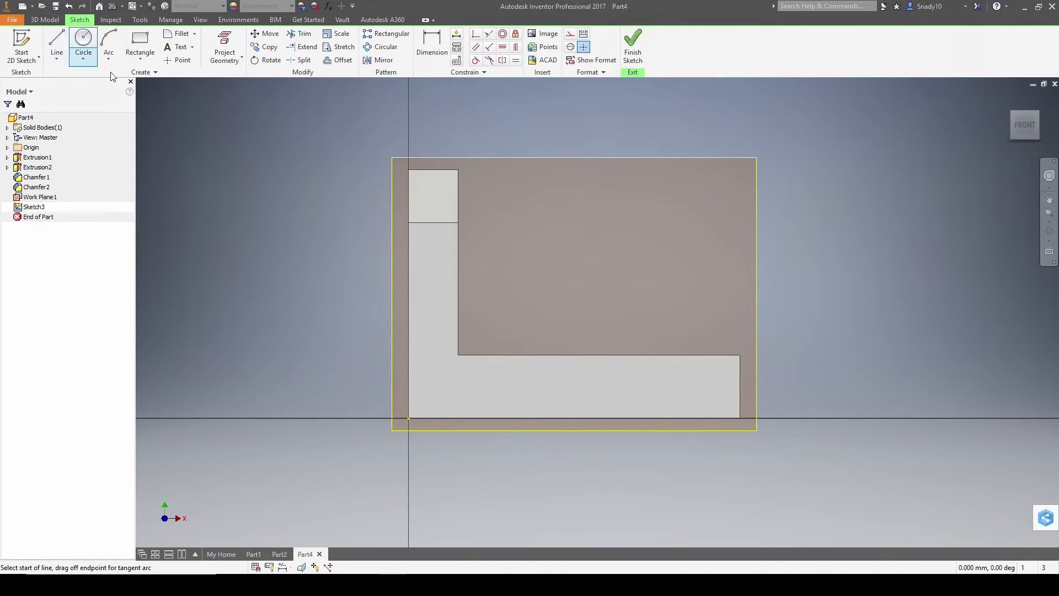
click(458, 355)
text(7)
key(Tab)
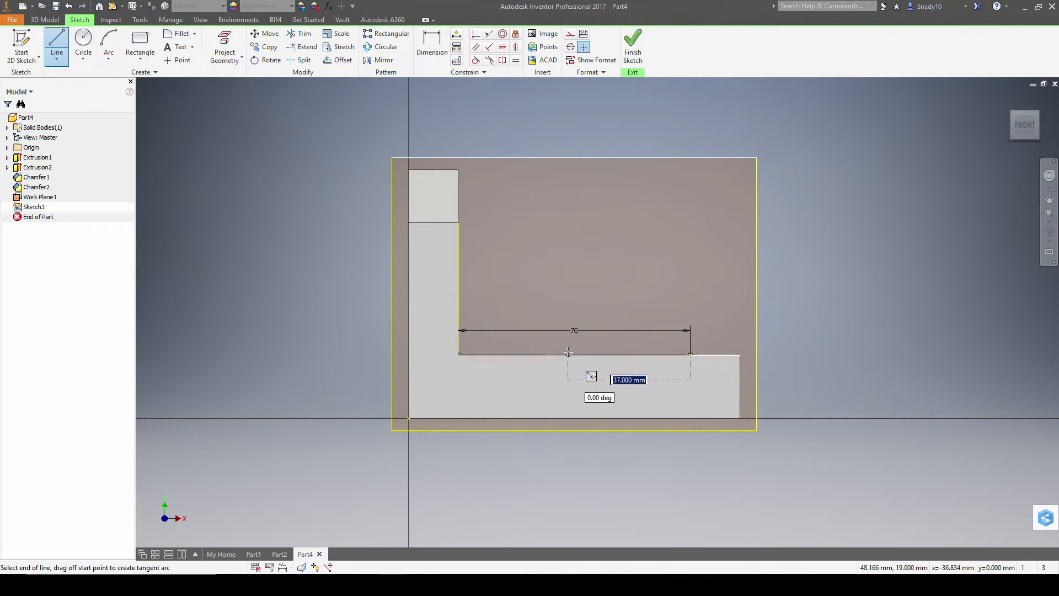
key(Return)
key(Escape)
key(l)
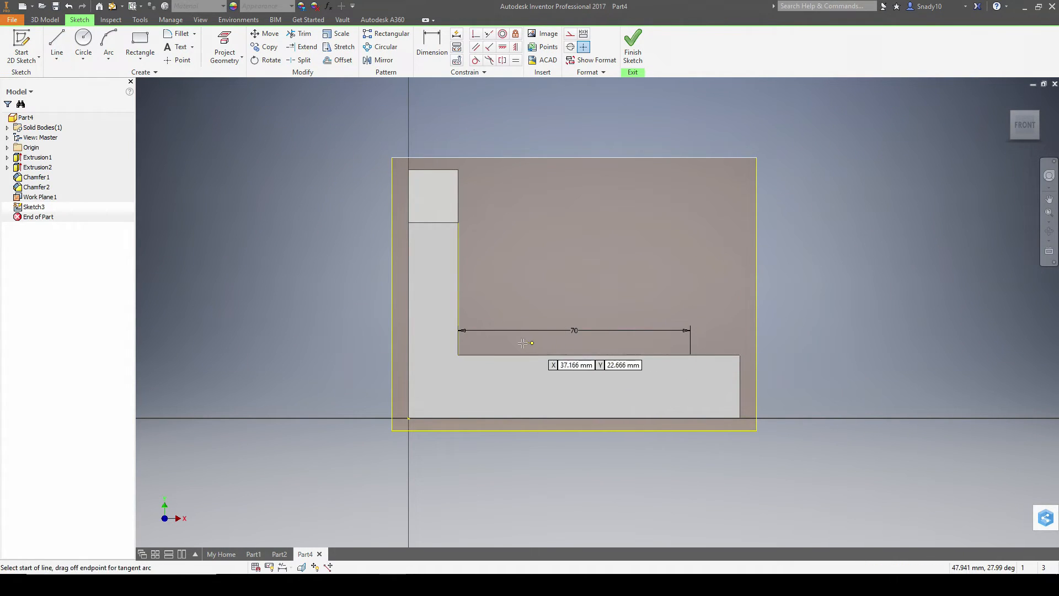
click(457, 355)
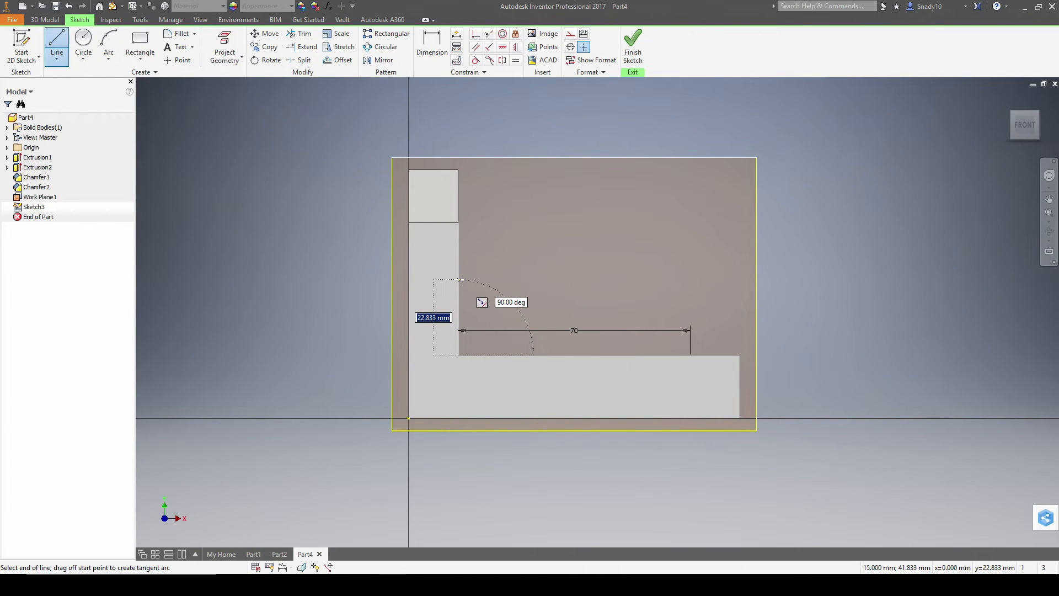
click(459, 223)
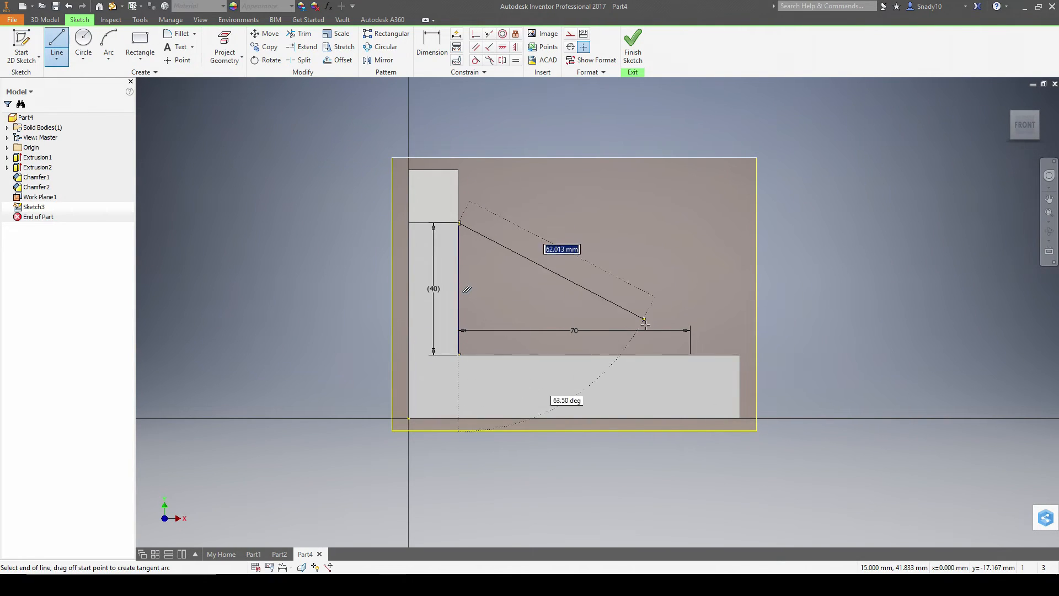
click(690, 354)
click(633, 48)
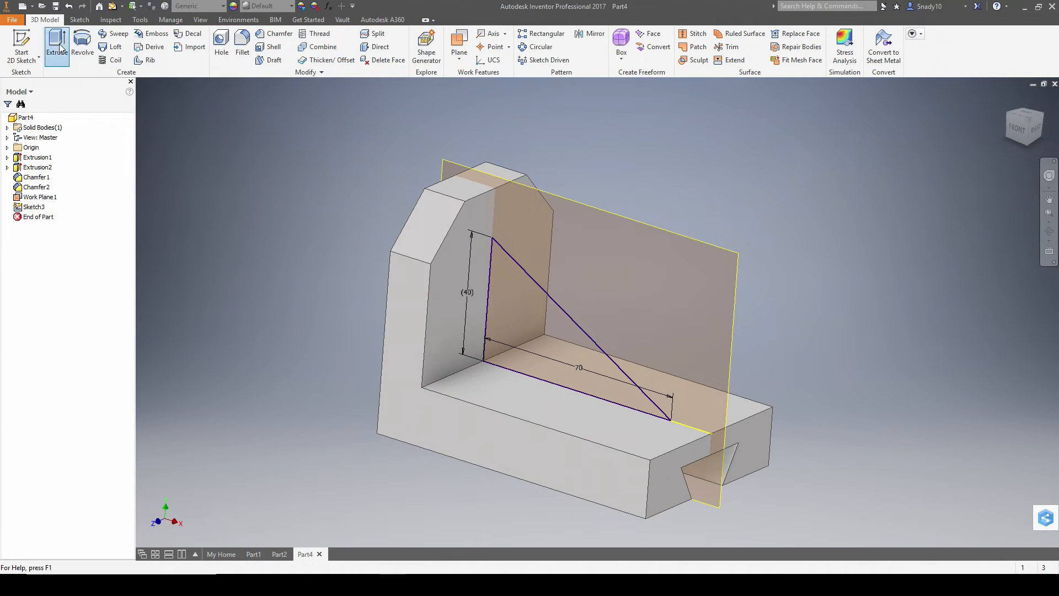
- Extrude the triangle symmetrically 12 mm to create the rib
click(57, 43)
key(alt+Tab)
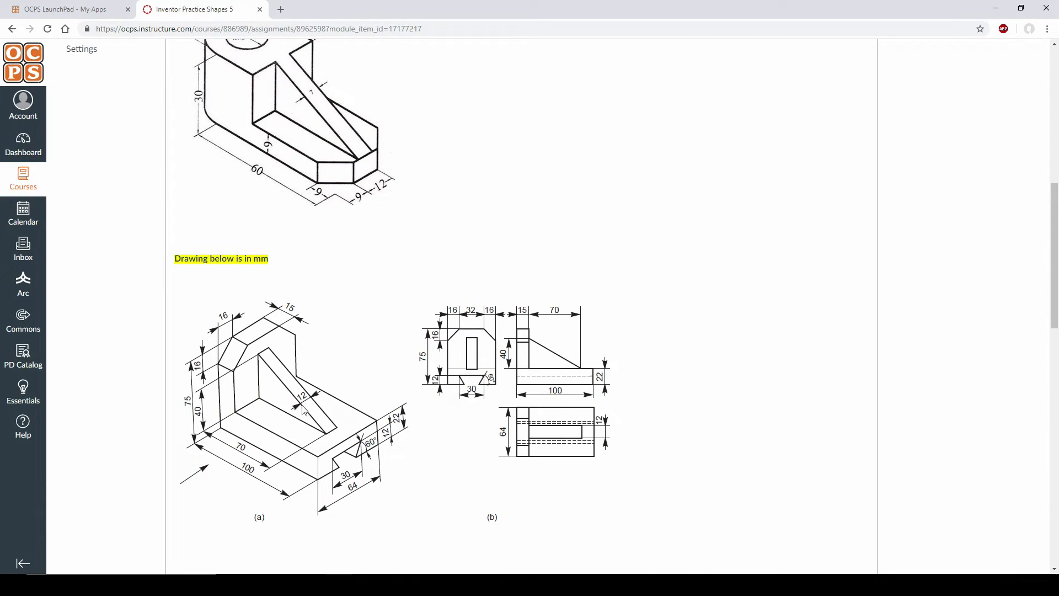
key(alt+Tab)
click(281, 164)
text(12)
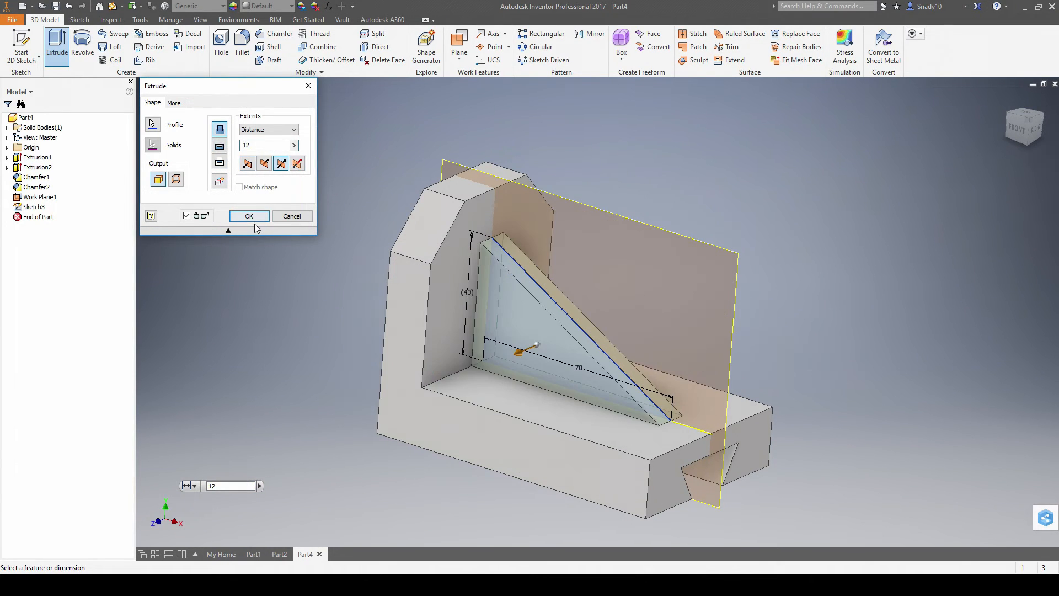
click(245, 216)
- Hide Work Plane1, return to the home view, and compare the model with the reference drawing
click(40, 198)
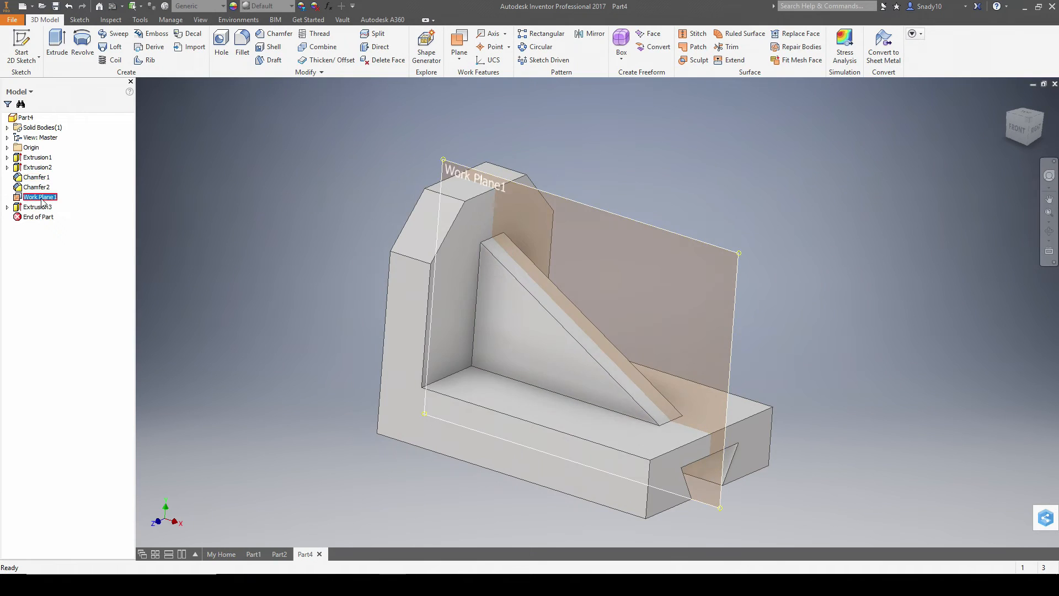
right_click(41, 202)
click(72, 298)
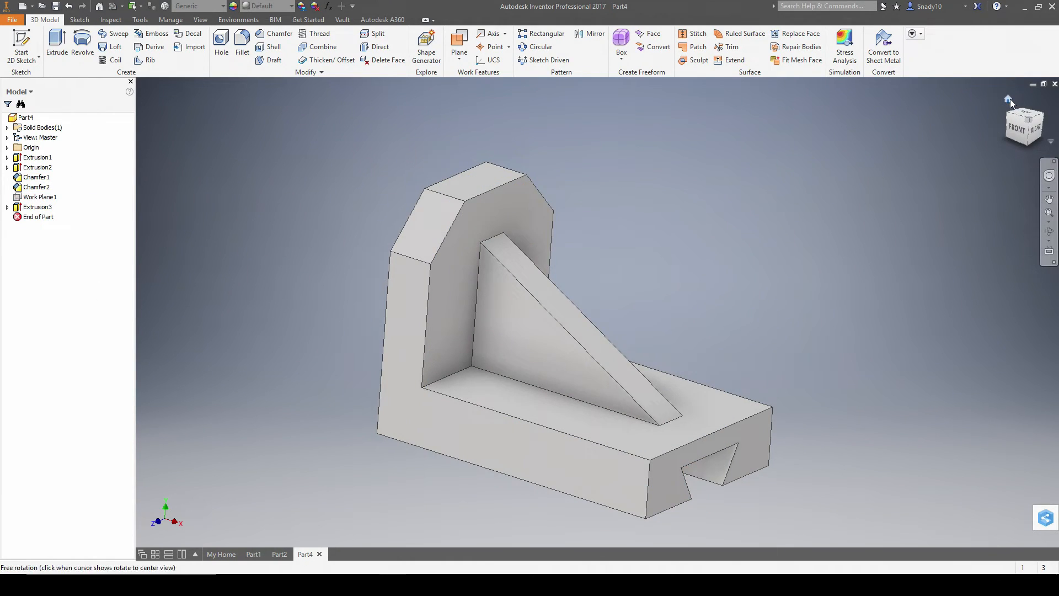
click(1009, 100)
key(alt+Tab)
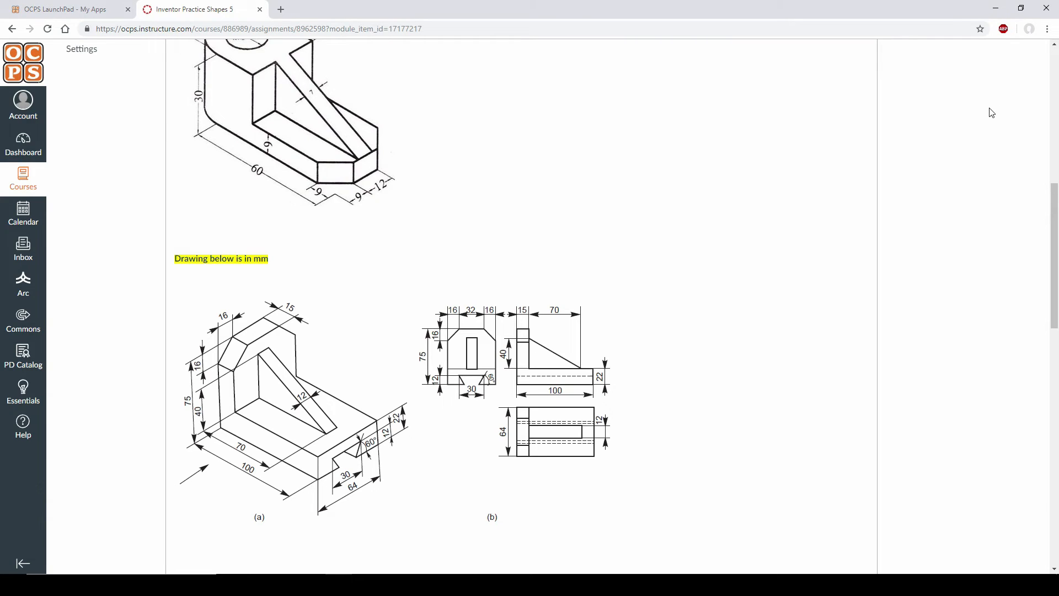
key(alt+Tab)
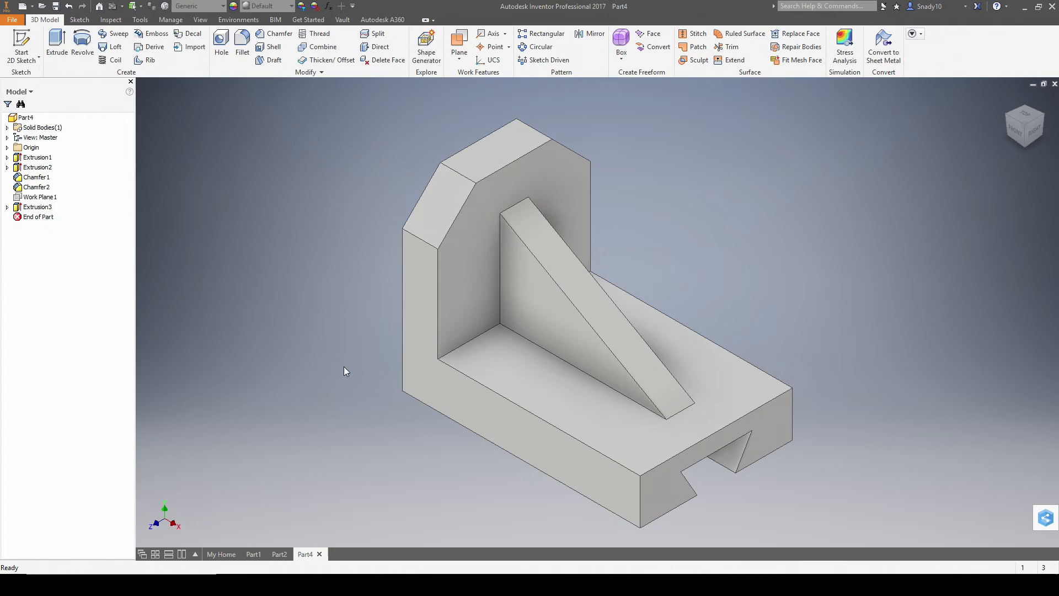
key(alt+Tab)
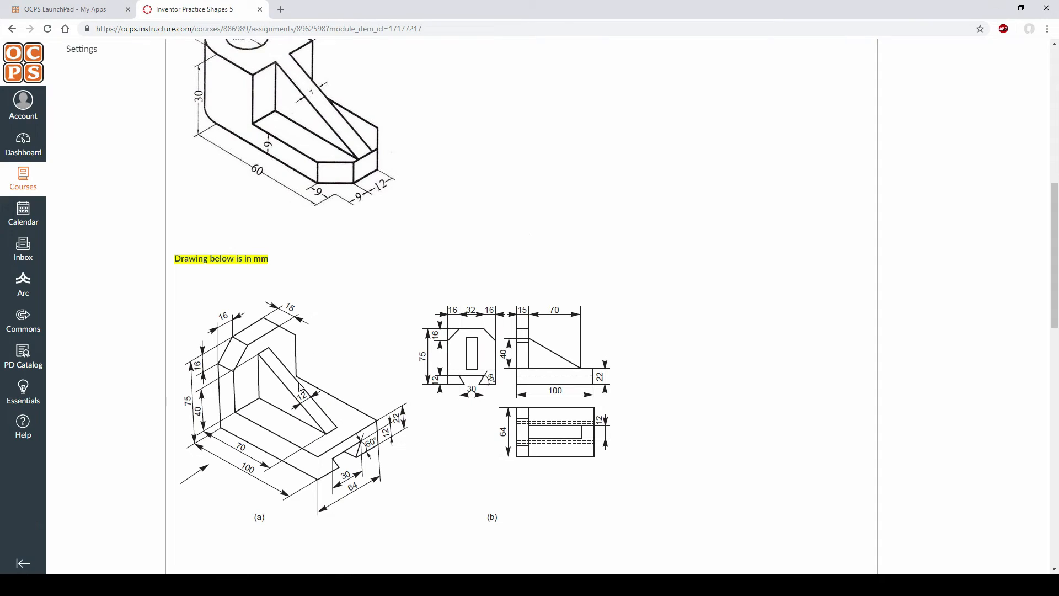
key(alt+Tab)
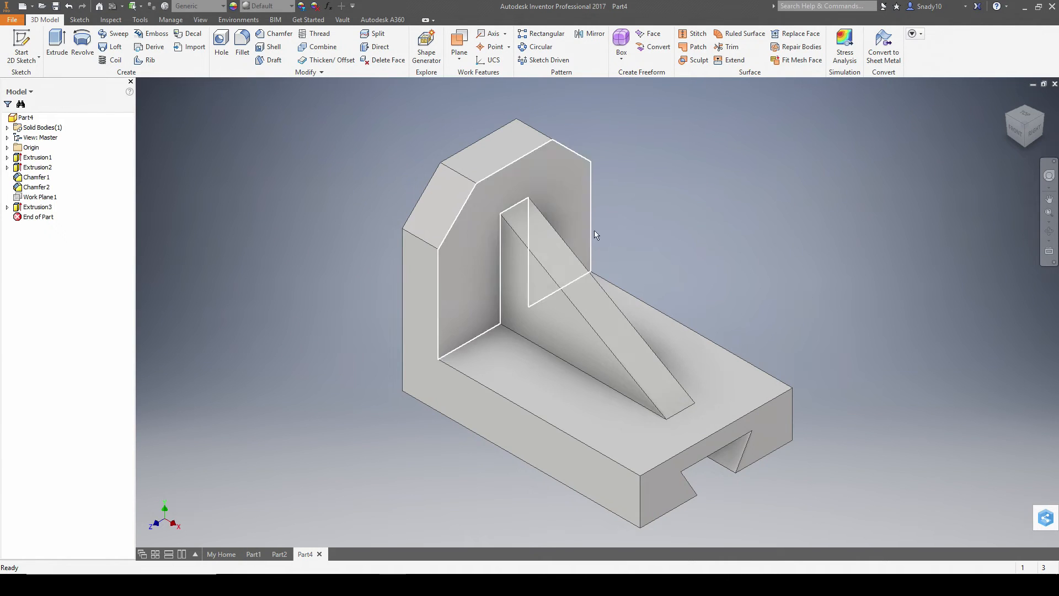
key(alt+Tab)
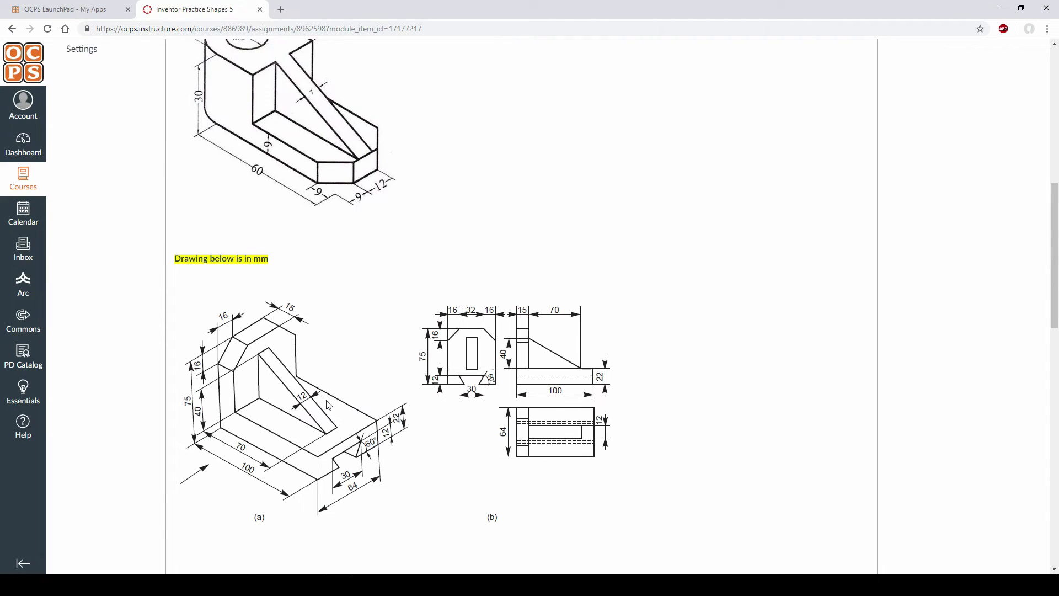
key(alt+Tab)
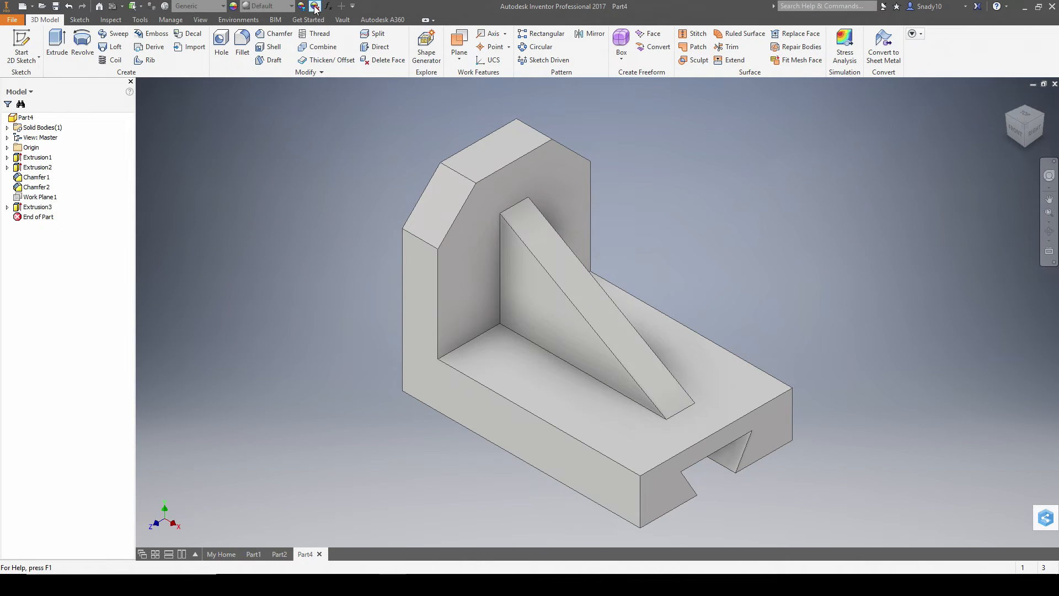
- Colour the part bright green (RGB 110, 255, 0) and compare it with the reference drawings
click(302, 6)
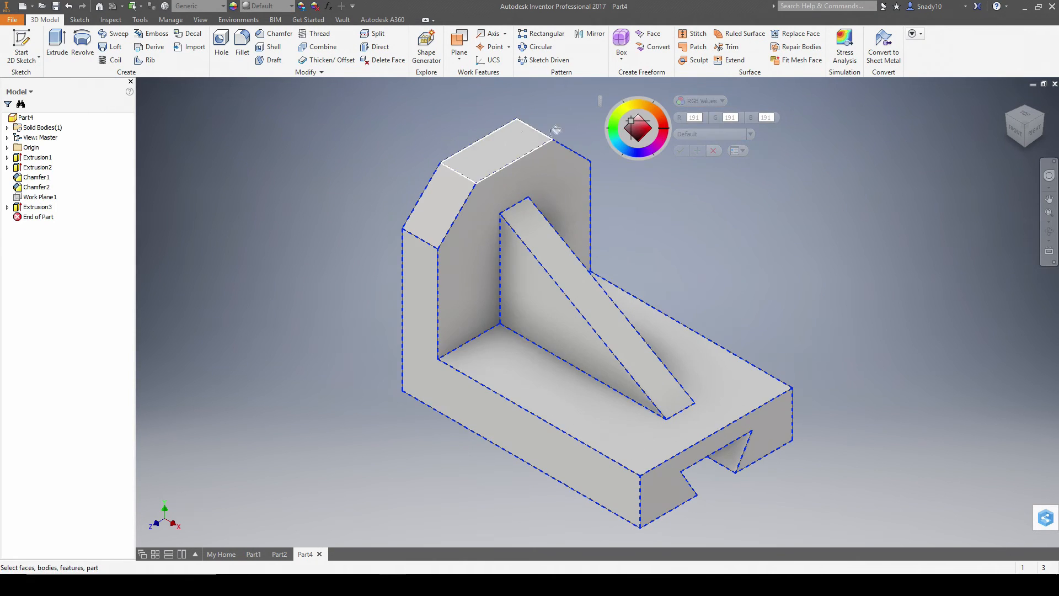
click(622, 115)
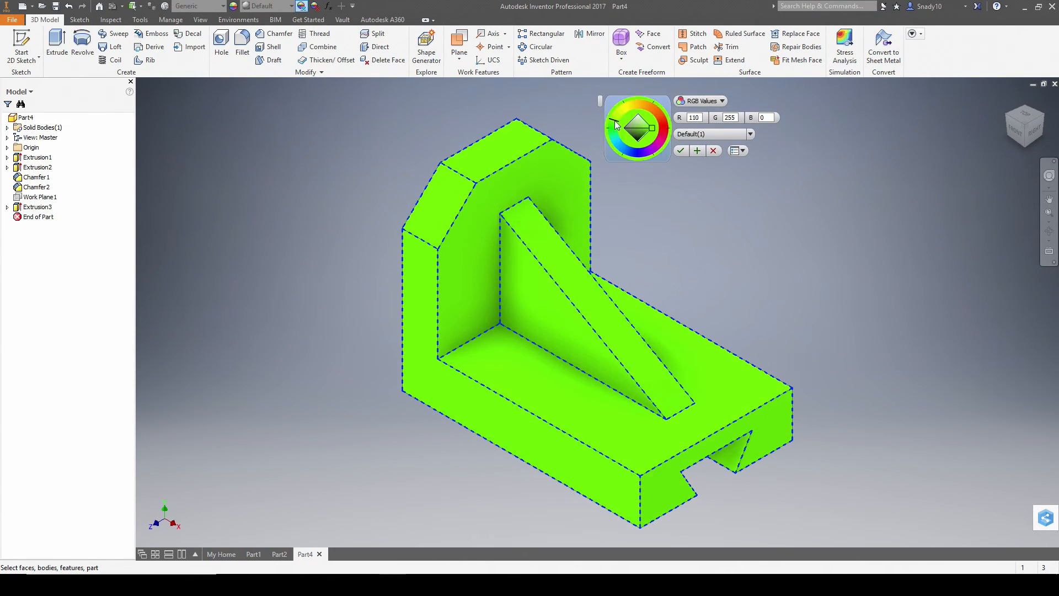
click(683, 152)
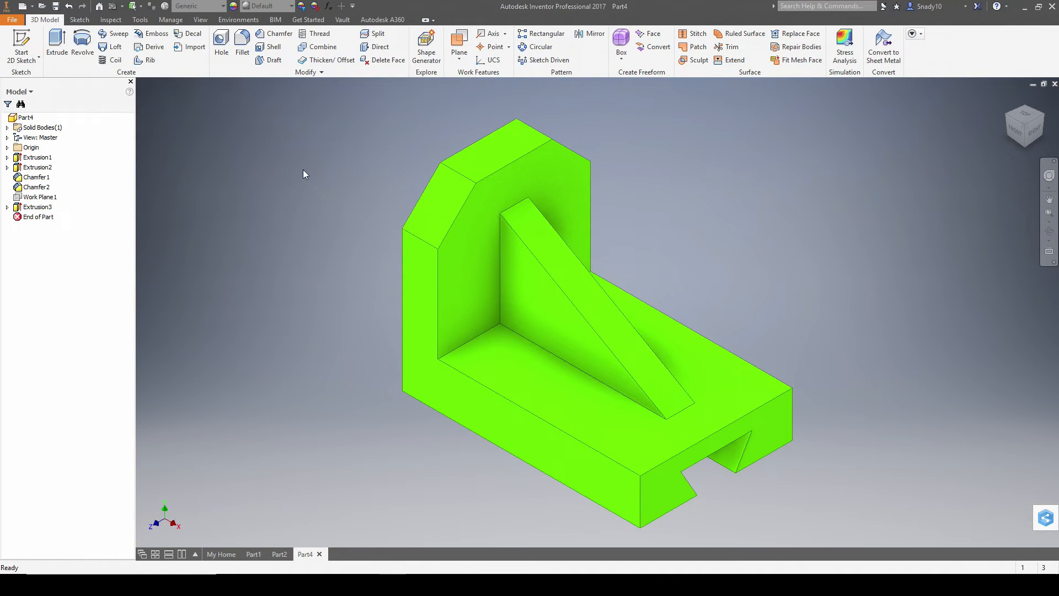
key(alt+Tab)
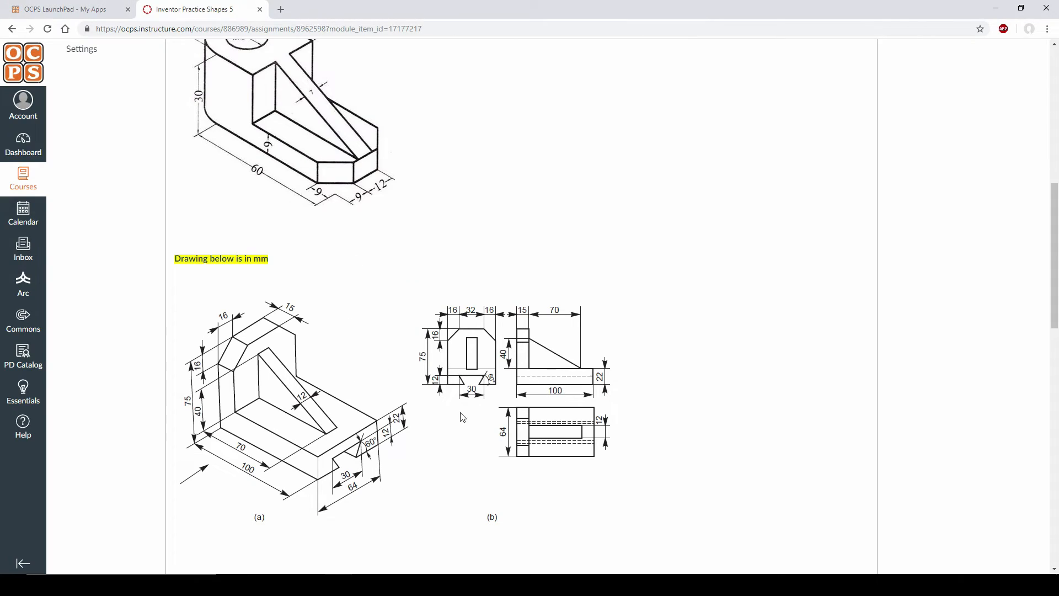
scroll(463, 418, down, 7)
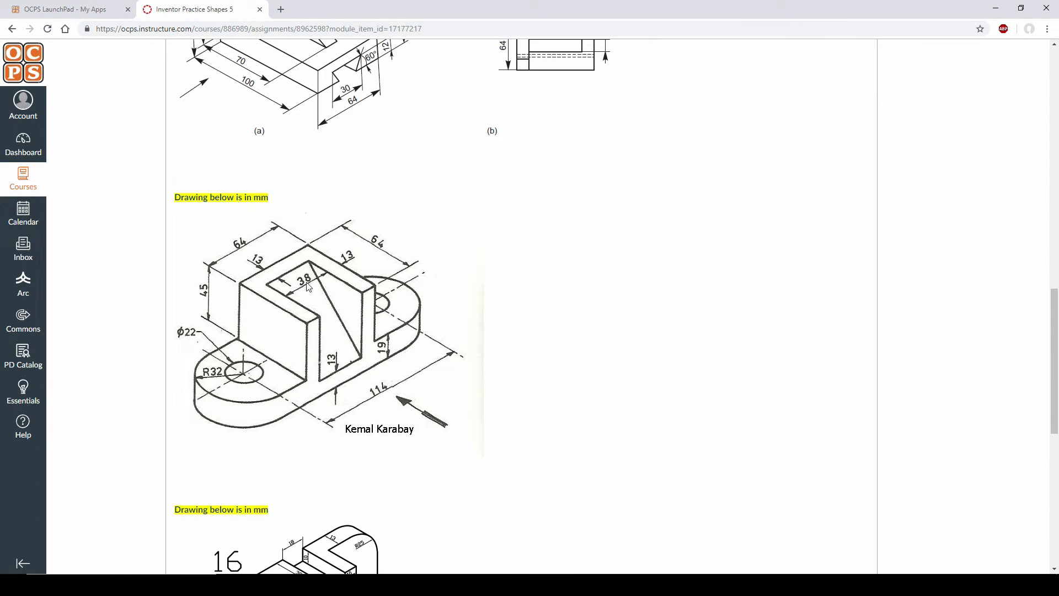
key(alt+Tab)
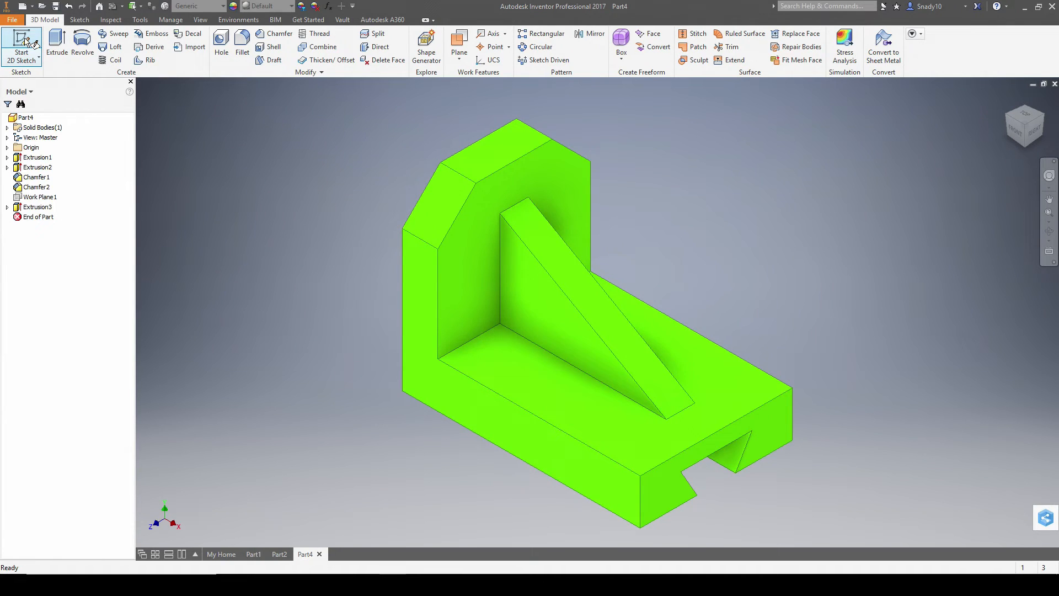
- Create Part5 from the Standard (mm).ipt template with a sketch on the XY plane, then view the next reference drawing
click(24, 7)
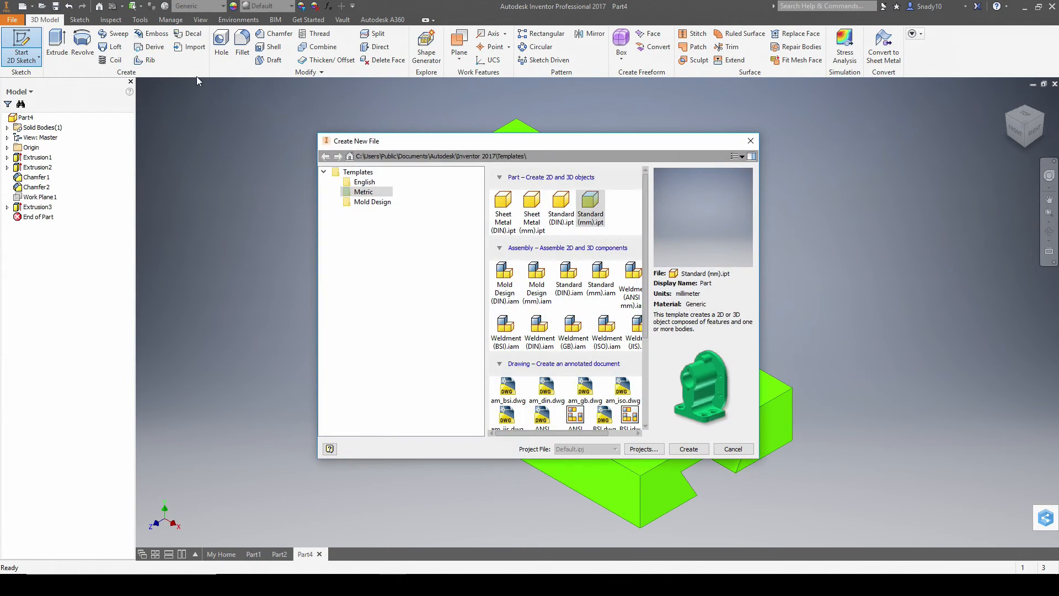
double_click(597, 205)
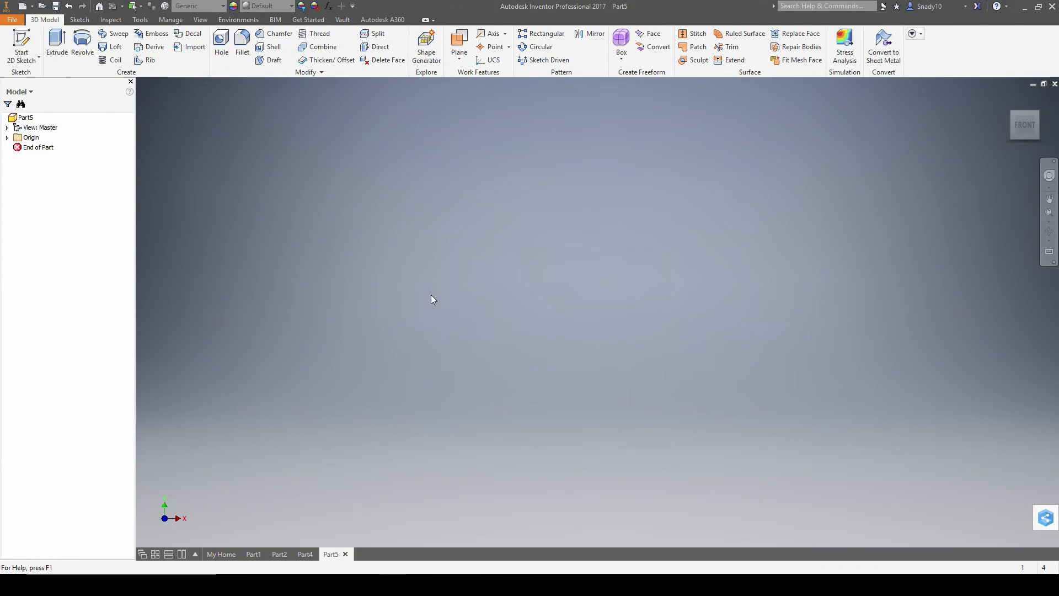
click(22, 43)
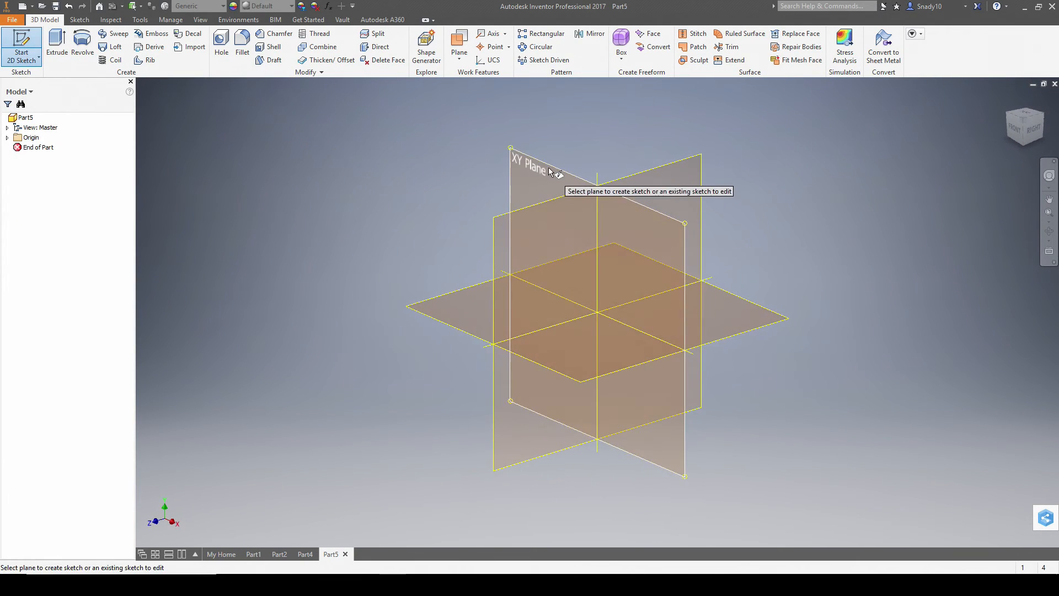
click(550, 171)
key(alt+Tab)
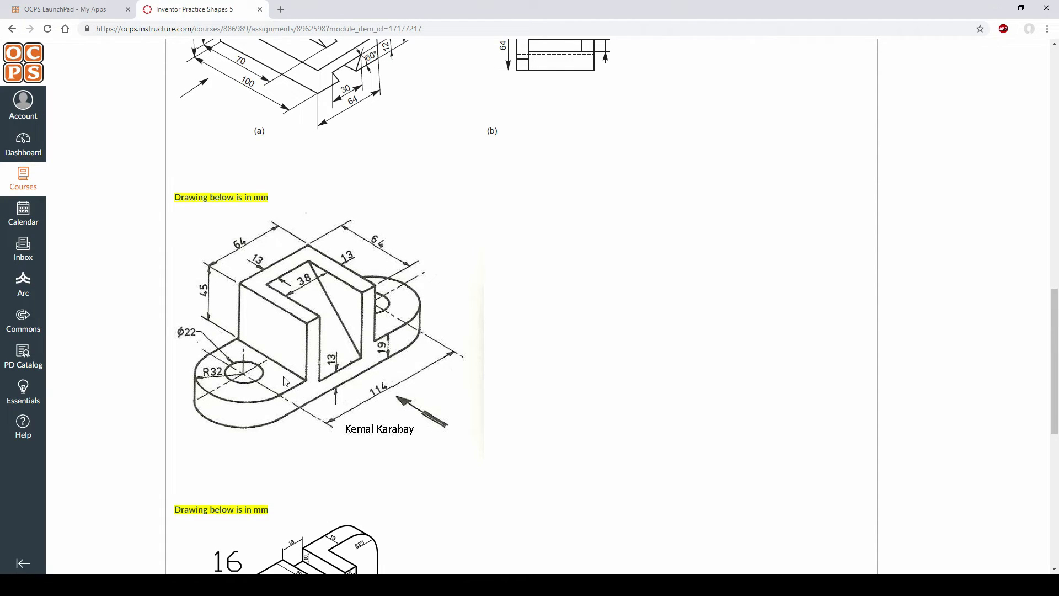
- Finish the current sketch, reopen Sketch1 for editing and check the reference drawing
key(alt+Tab)
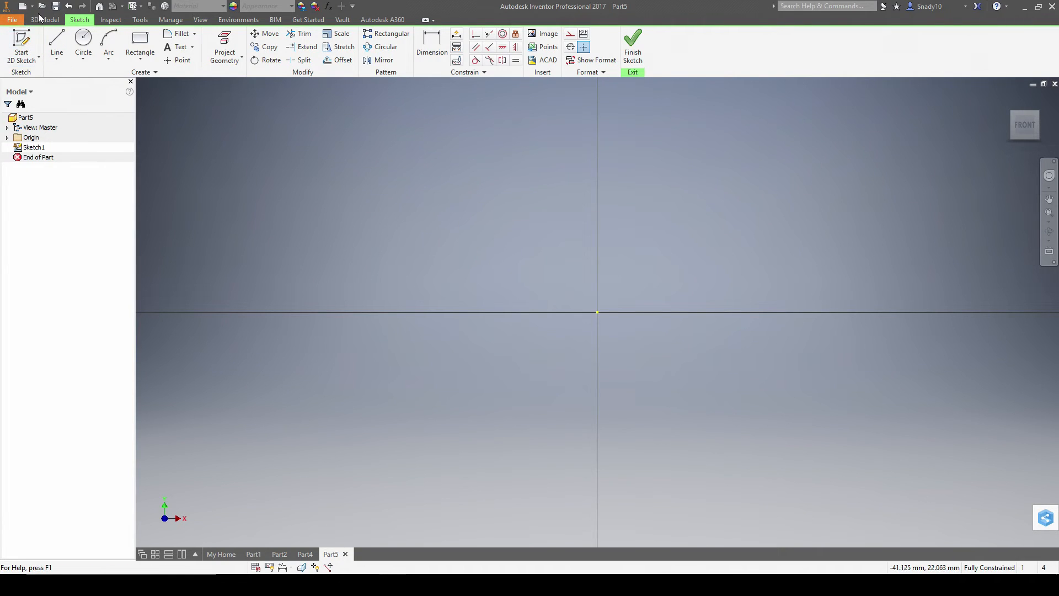
click(20, 41)
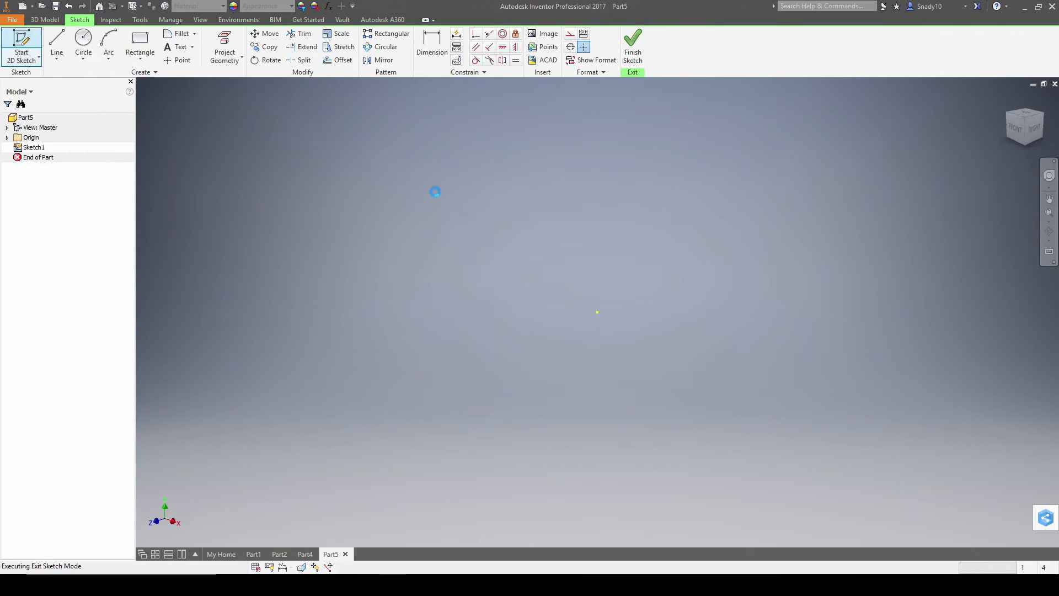
double_click(33, 148)
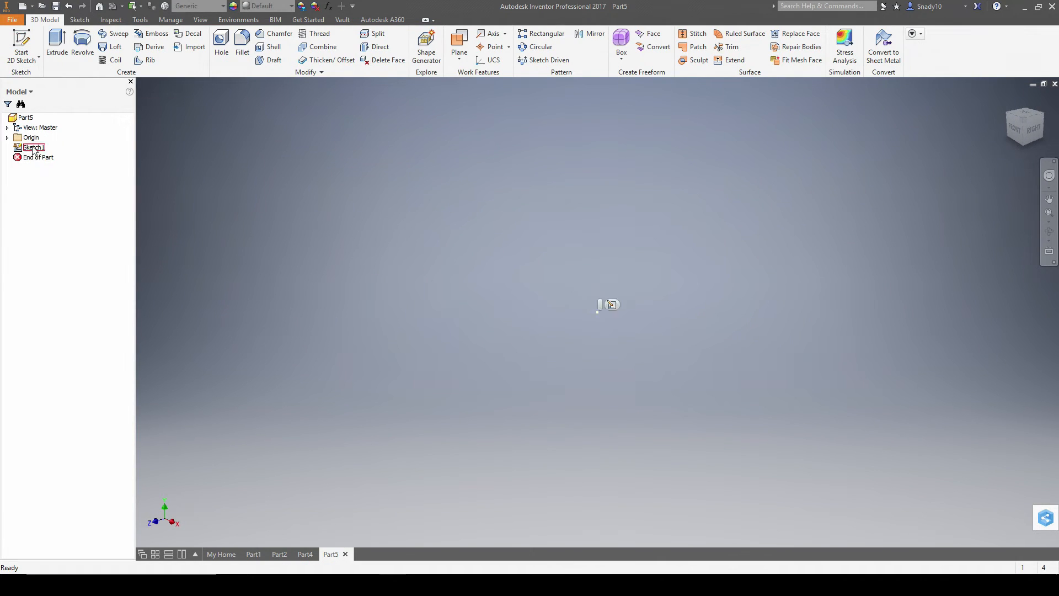
key(alt+Tab)
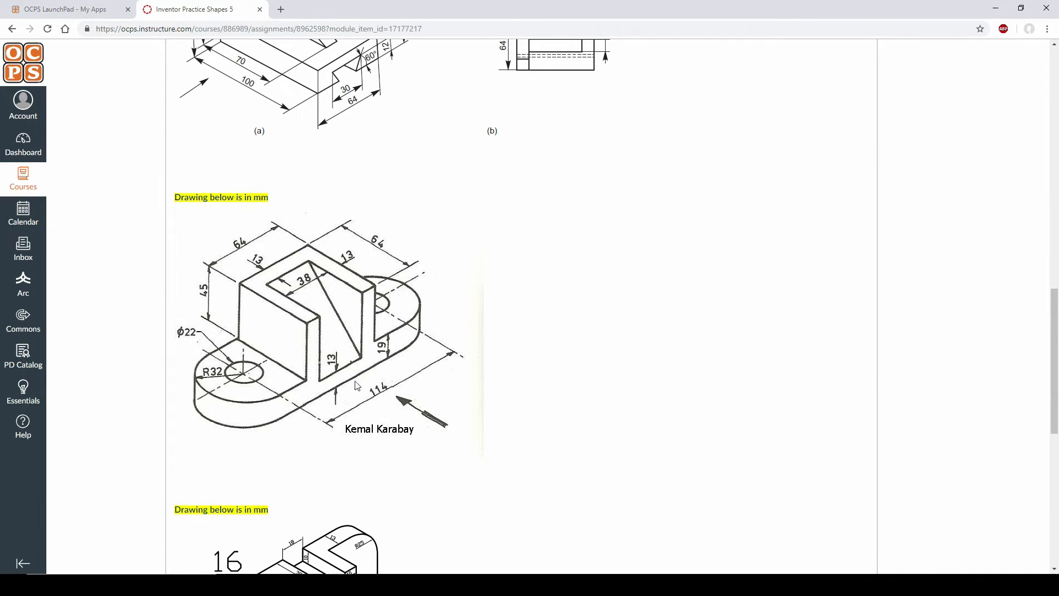
key(alt+Tab)
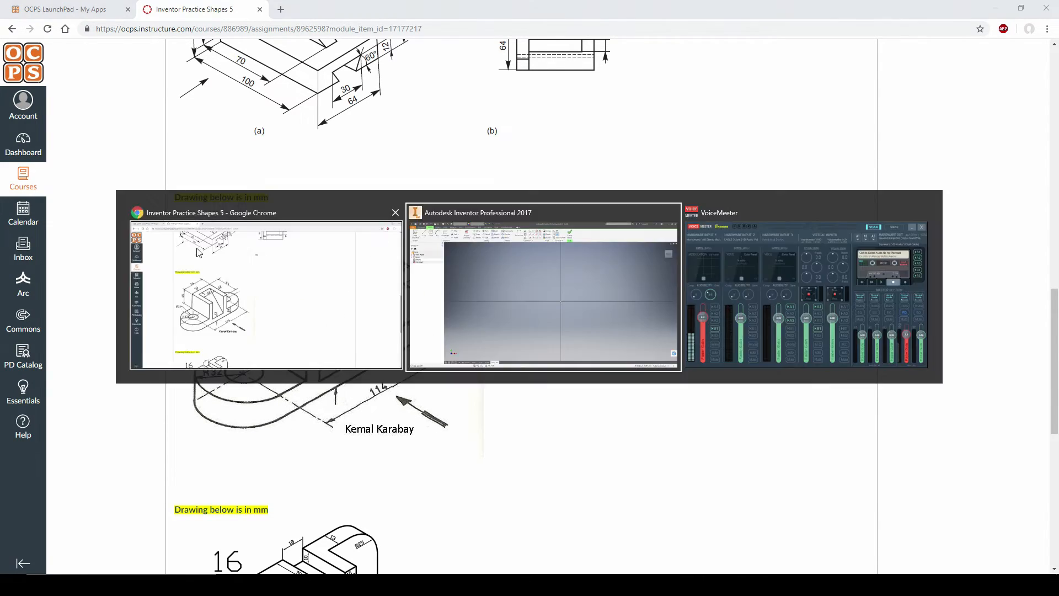
- Draw a 22 mm diameter circle centred on the sketch origin
click(83, 43)
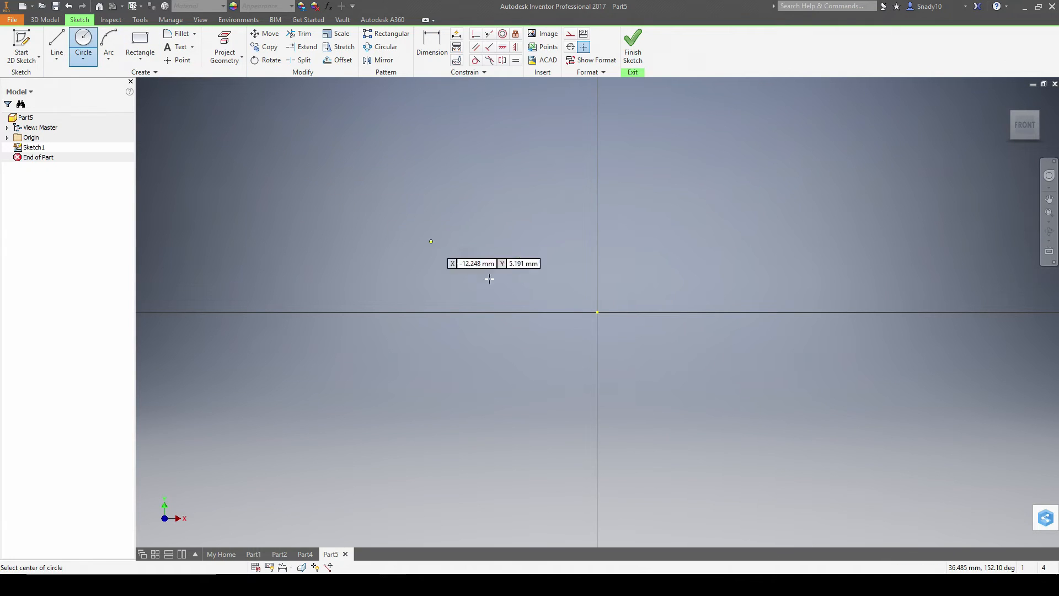
click(597, 312)
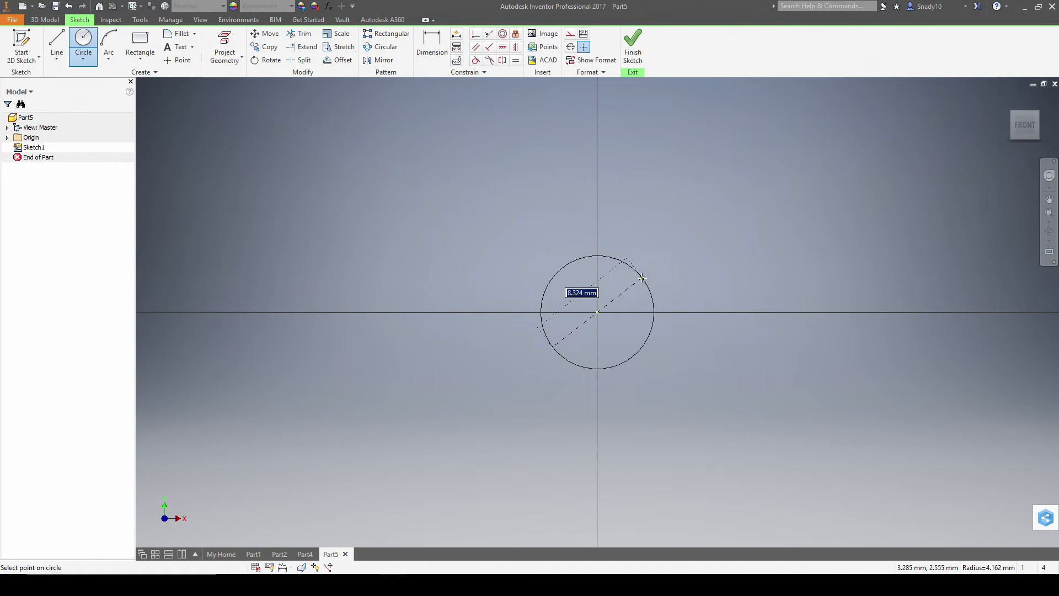
key(alt+Tab)
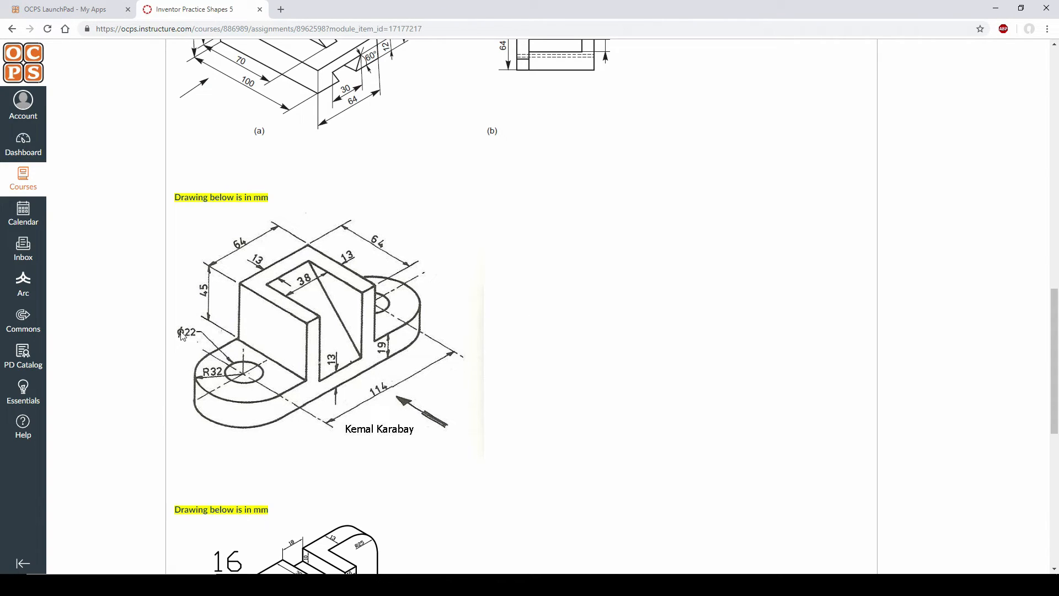
key(alt+Tab)
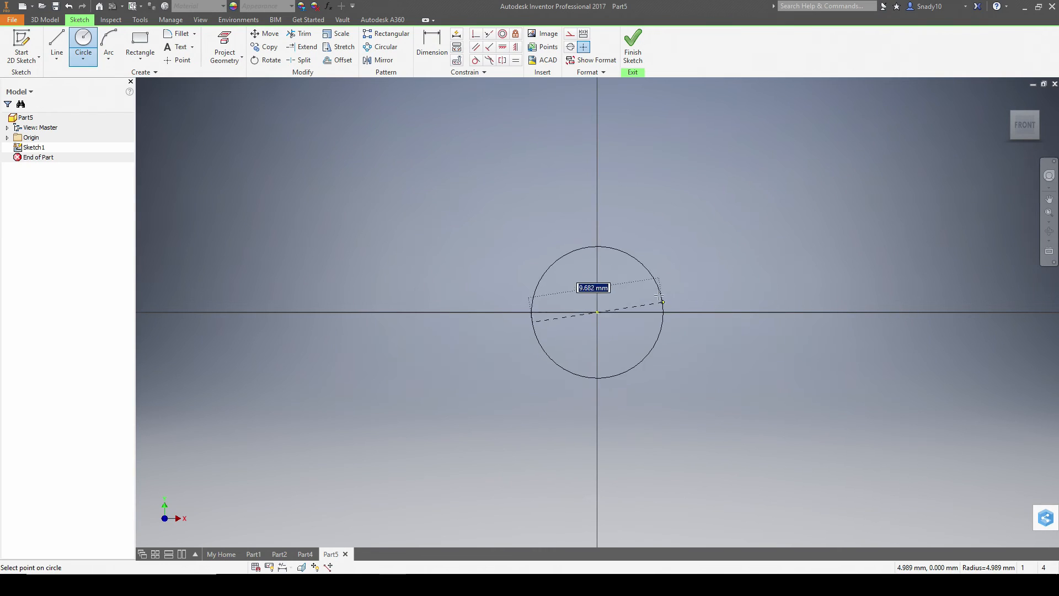
text(22)
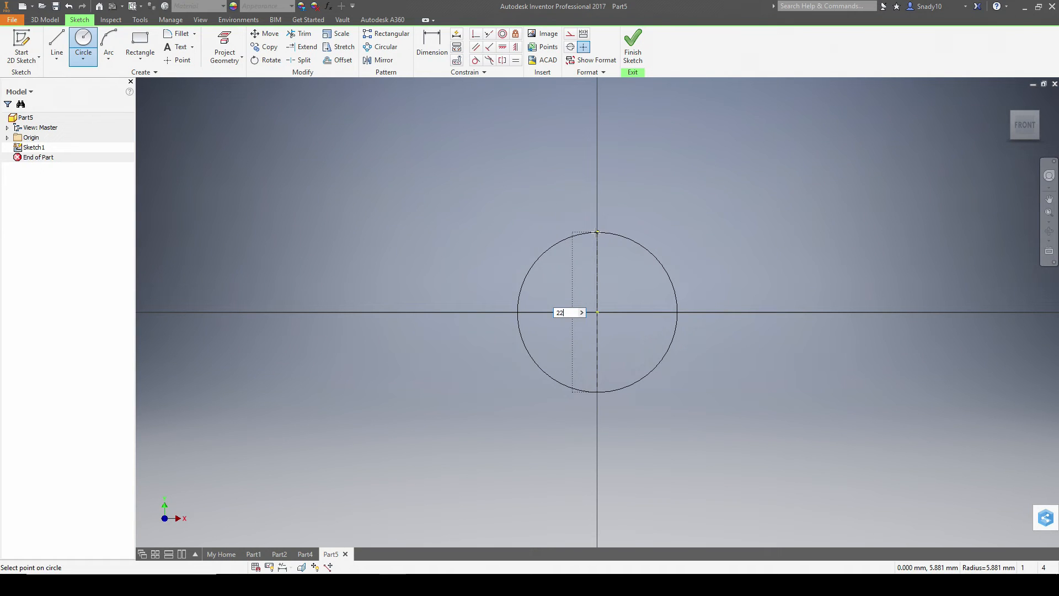
key(Return)
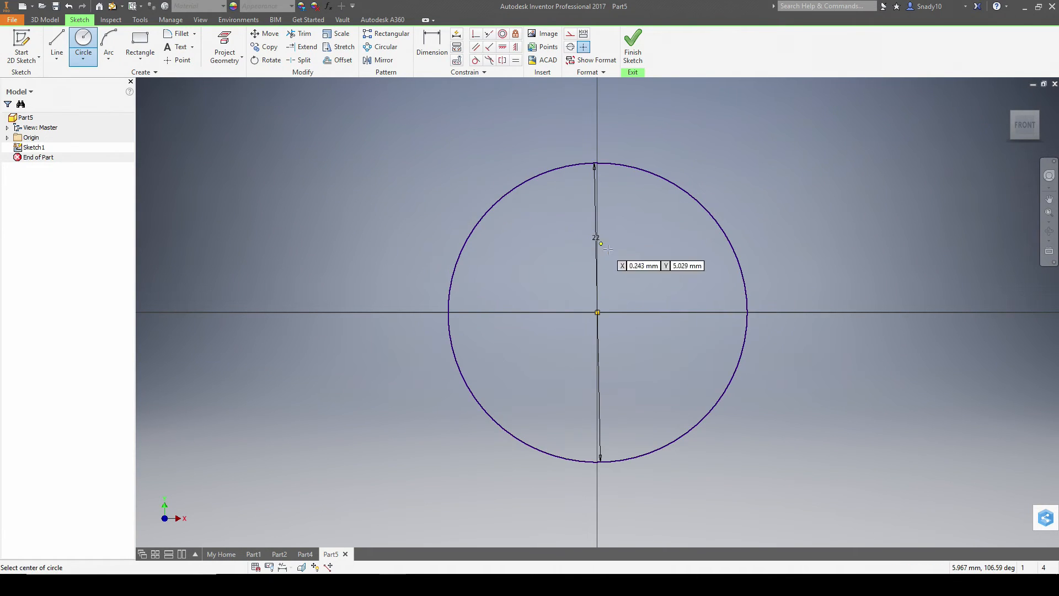
key(alt+Tab)
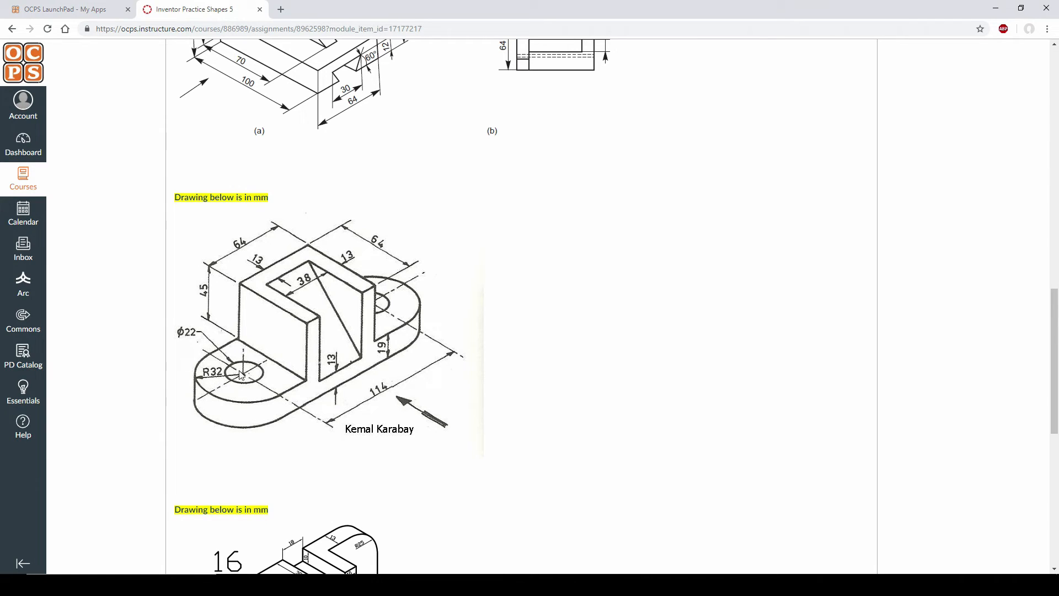
key(alt+Tab)
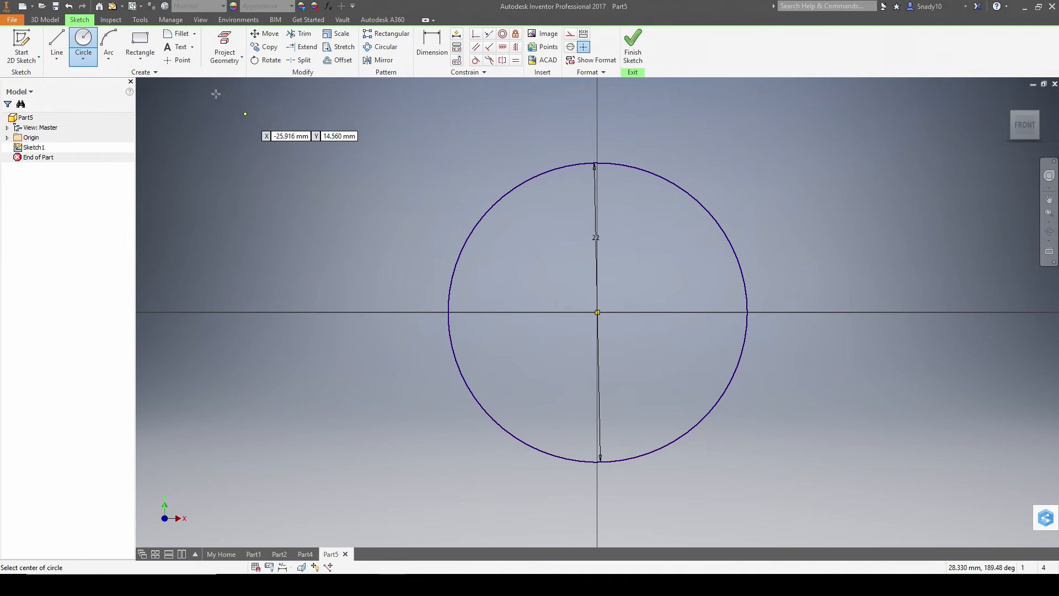
- Add a centre-point half-circle arc around the origin's left, from top to bottom
click(128, 123)
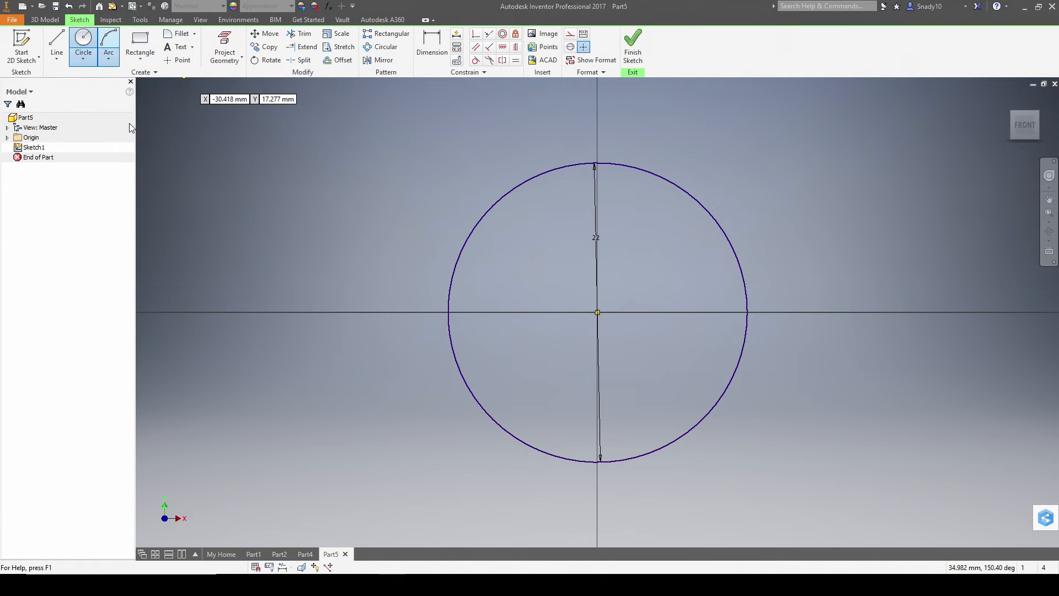
click(596, 312)
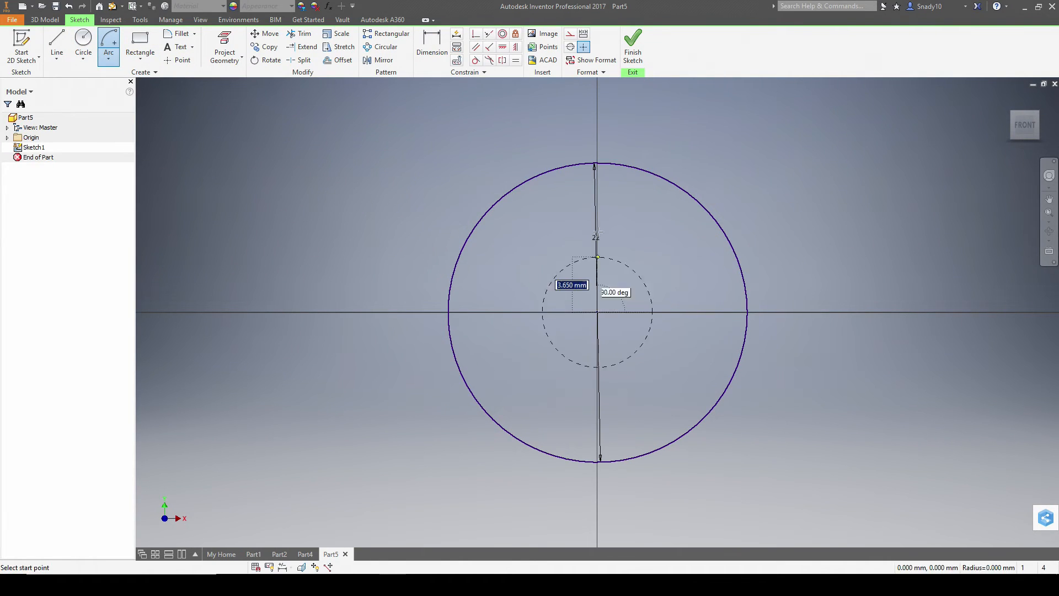
click(597, 127)
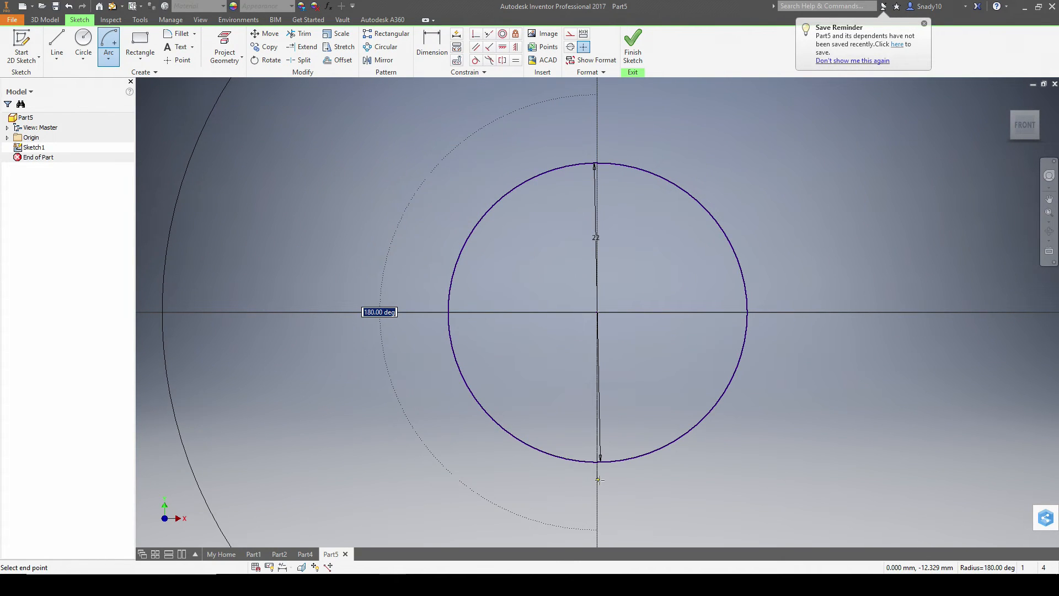
scroll(600, 480, up, 5)
click(599, 534)
key(alt+Tab)
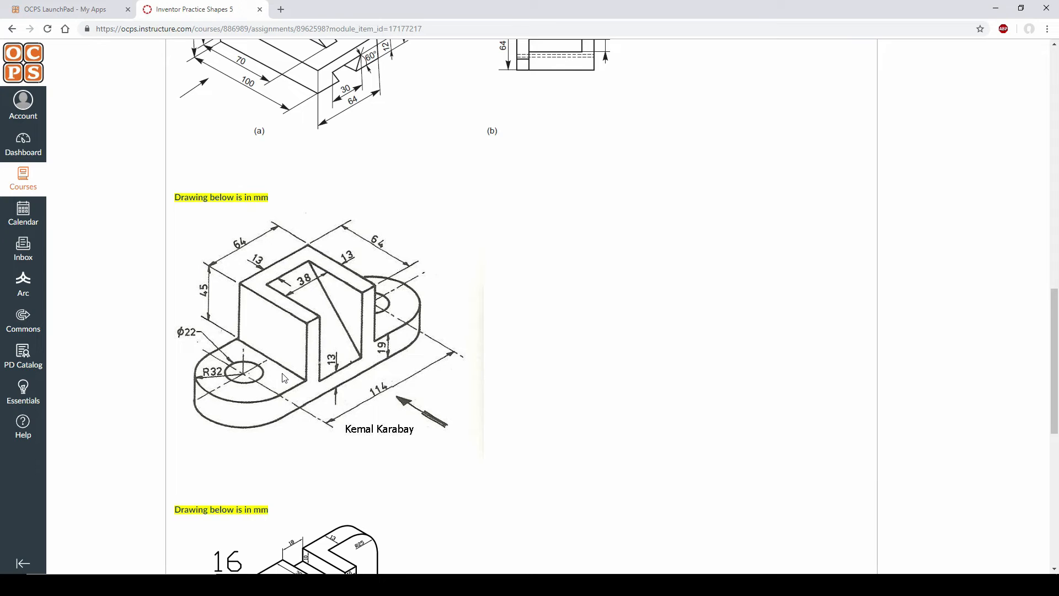
key(alt+Tab)
- Draw the 114 mm top edge, the vertical right edge and the bottom edge back to the arc
click(56, 45)
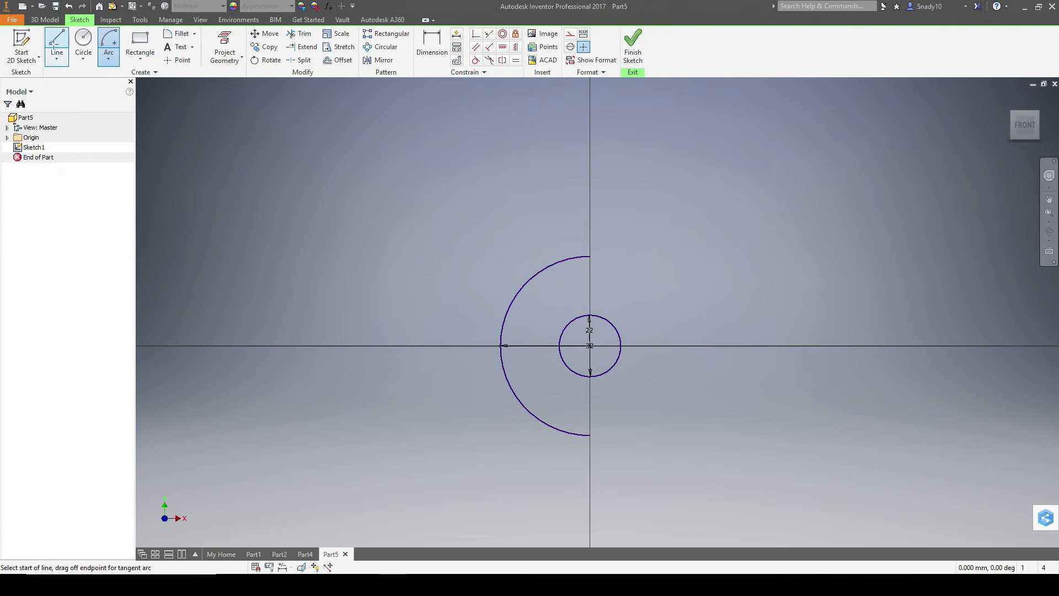
click(590, 257)
key(alt+Tab)
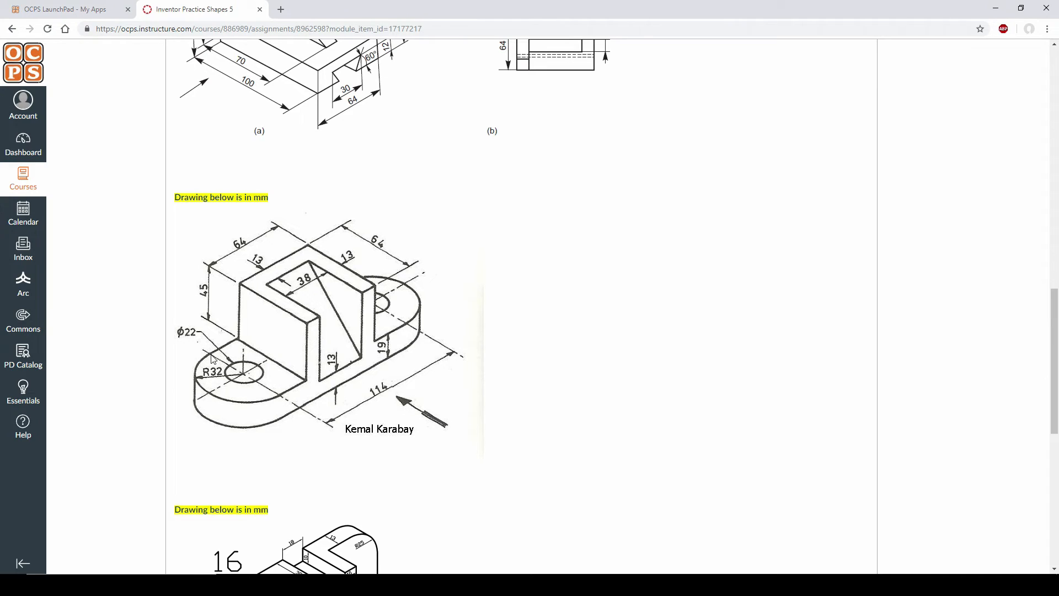
key(alt+Tab)
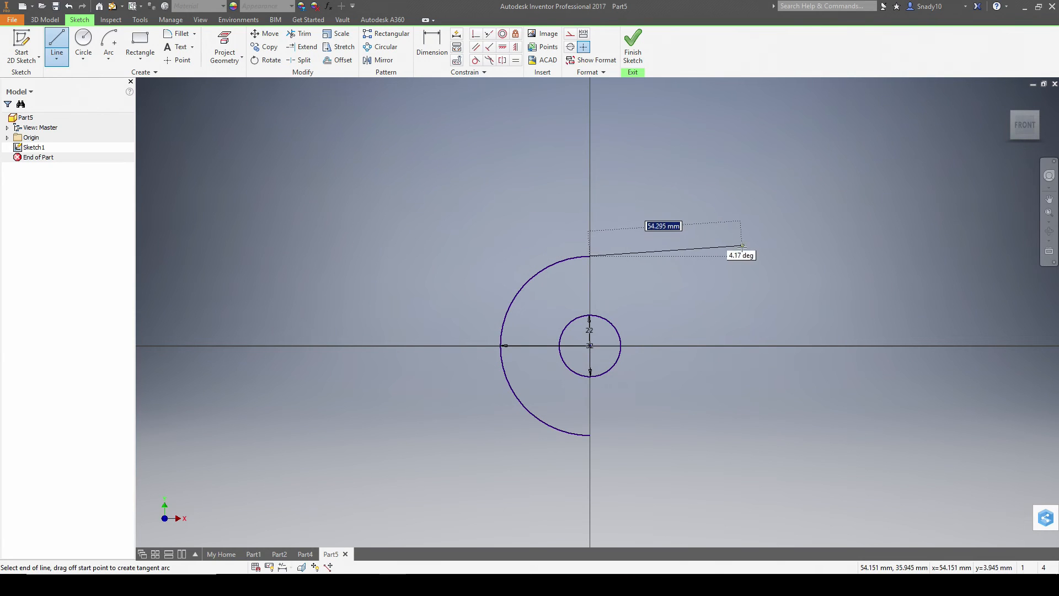
text(114)
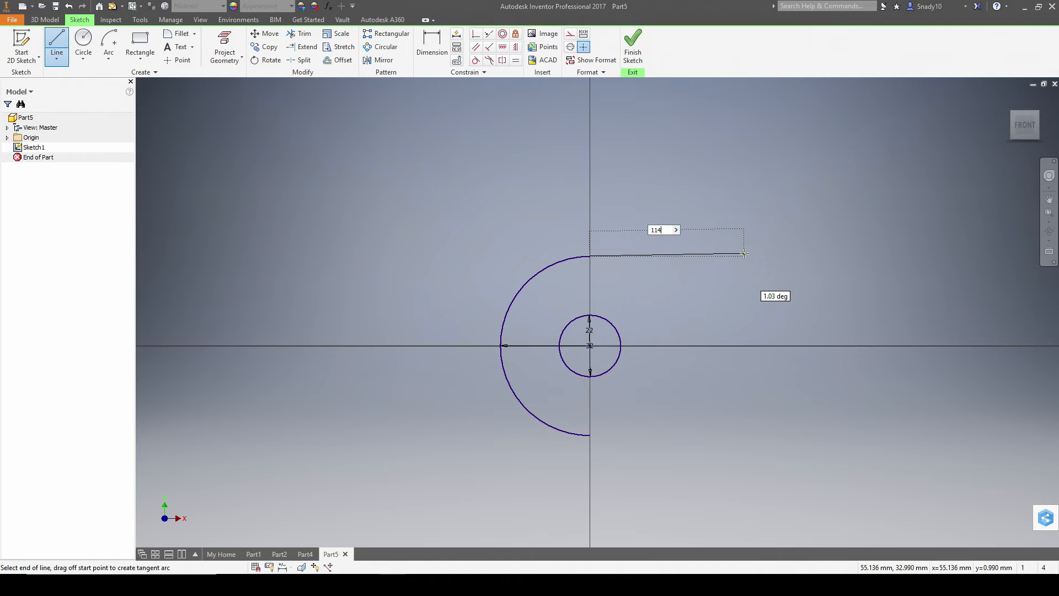
text(114)
key(Tab)
key(alt+Tab)
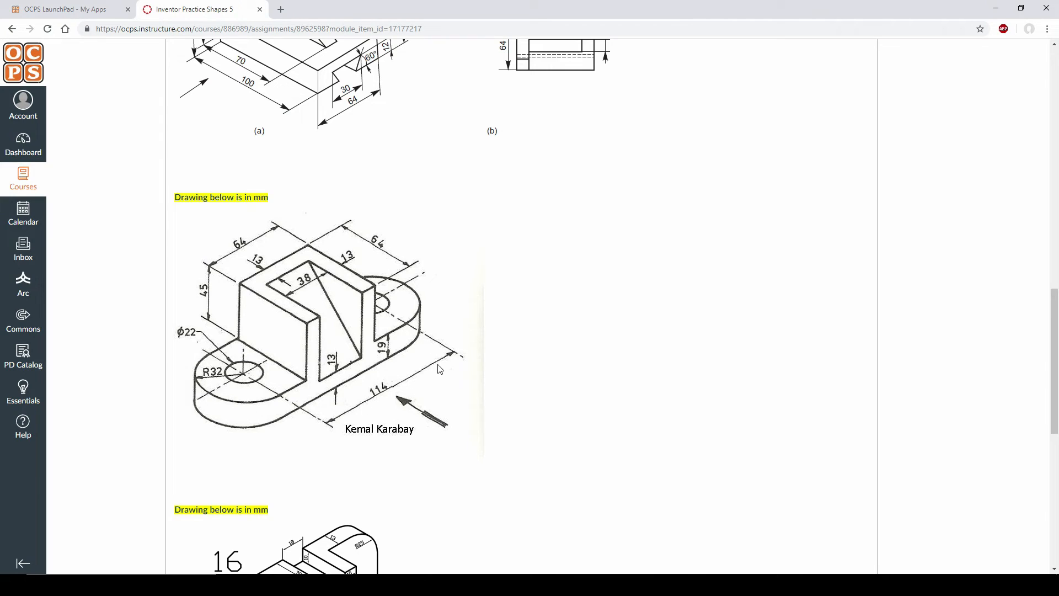
key(alt+Tab)
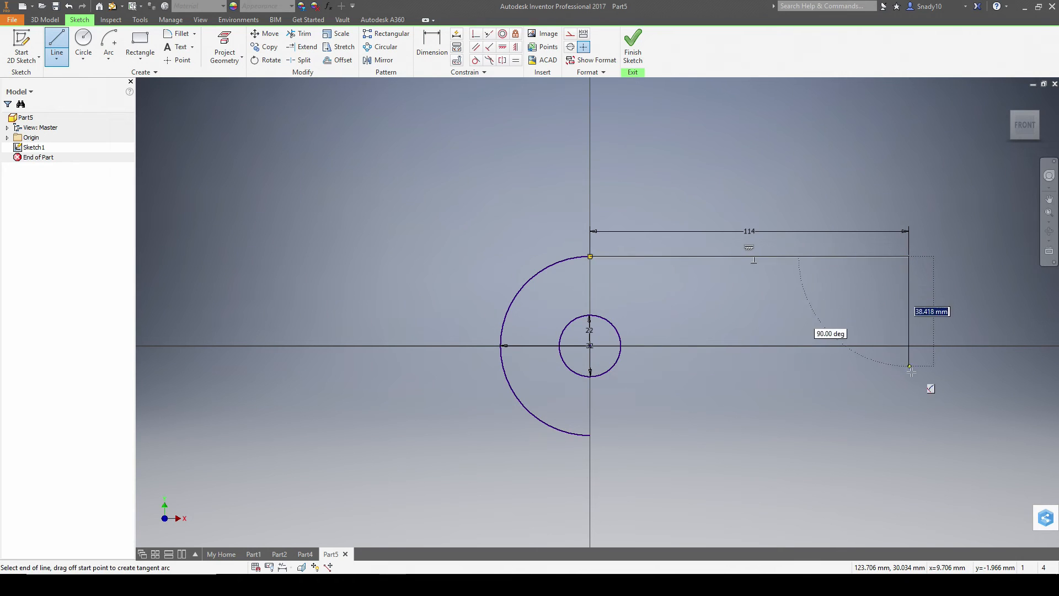
click(909, 435)
click(590, 435)
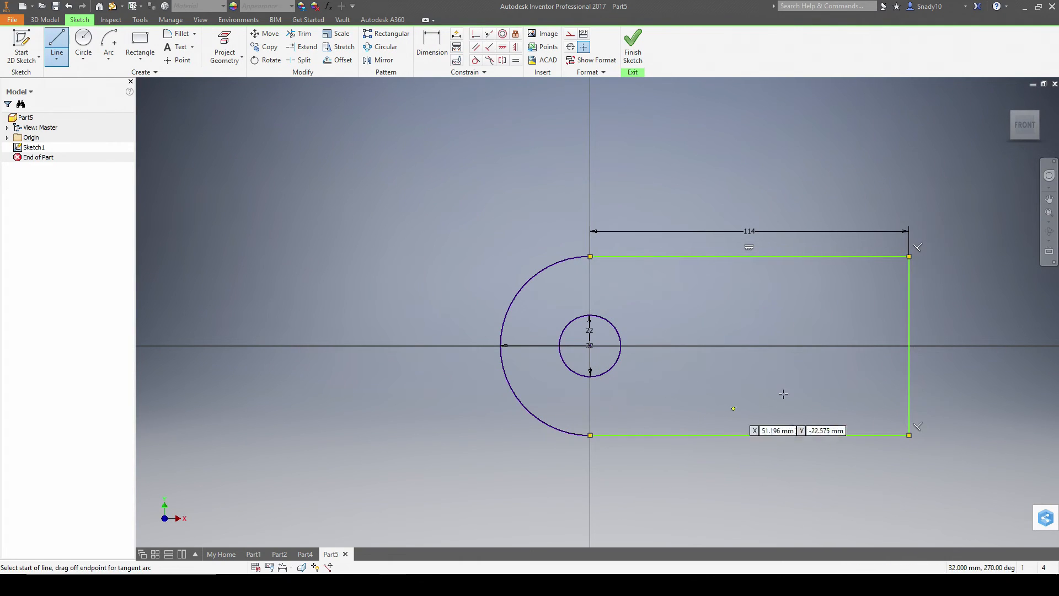
- Add a second 22 mm circle at the right end and a centre-point arc rounding that end
click(83, 39)
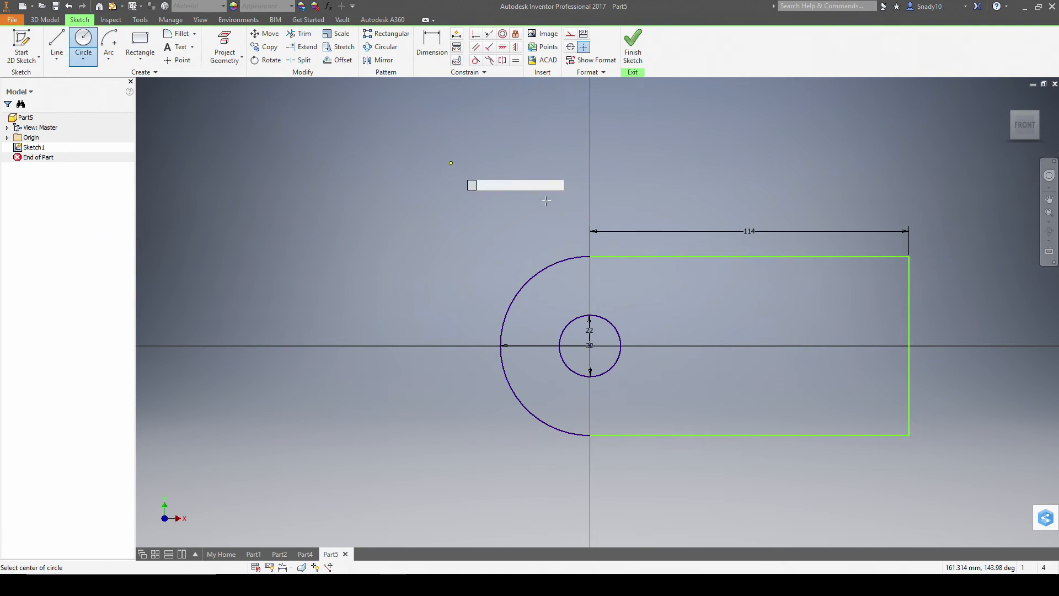
click(909, 345)
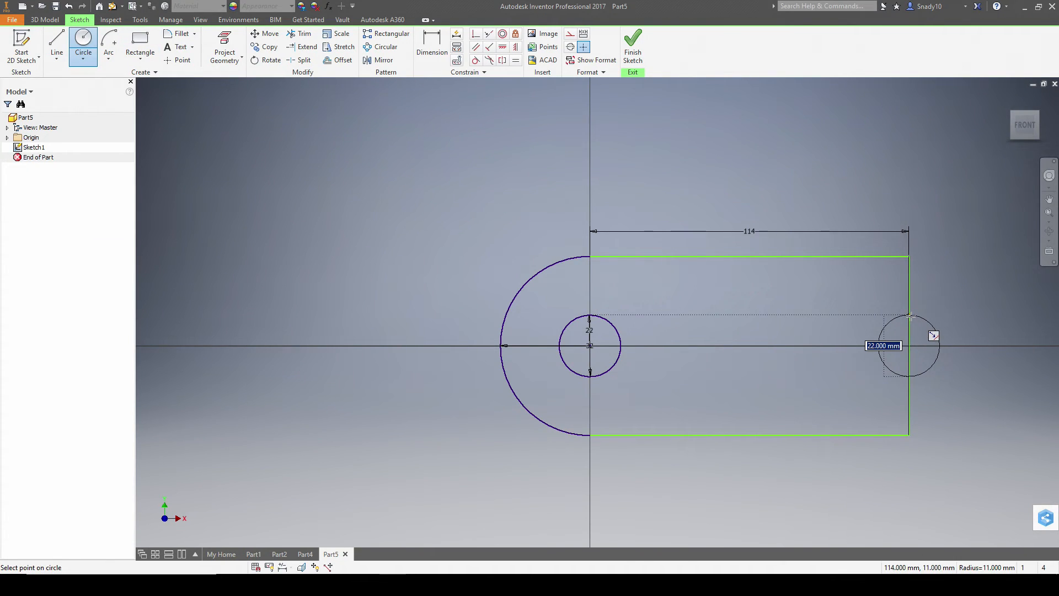
click(910, 316)
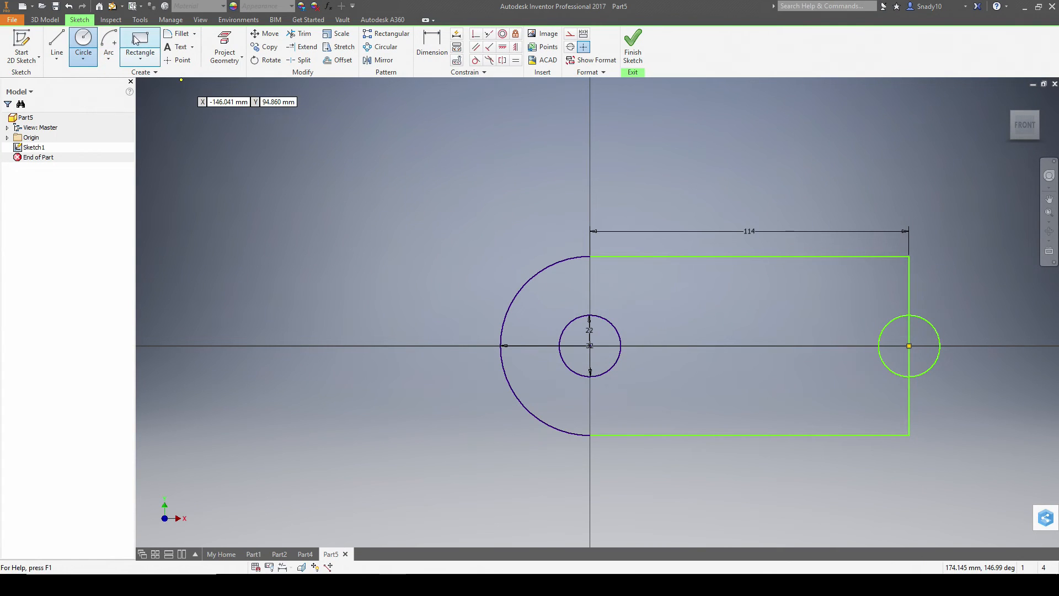
click(108, 42)
click(909, 346)
click(910, 257)
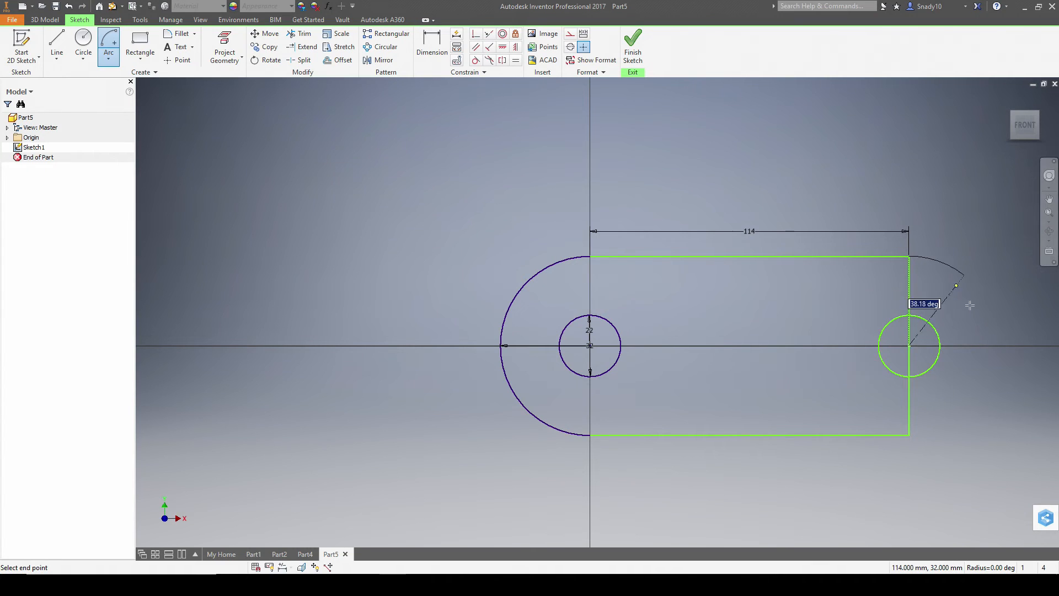
click(910, 435)
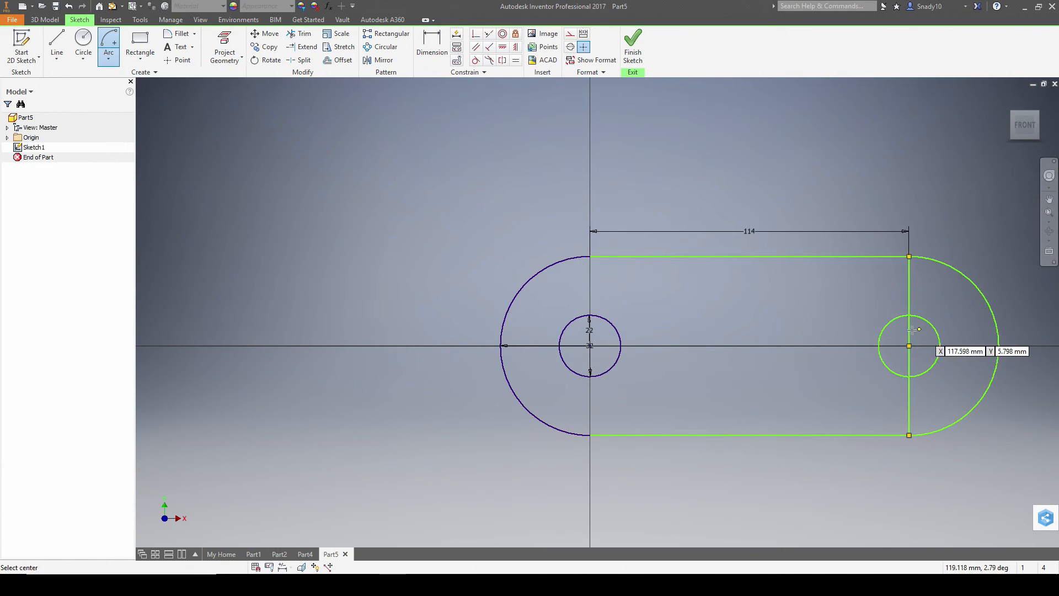
- Trim the right vertical line above and below the right hole and delete the piece inside it
key(Escape)
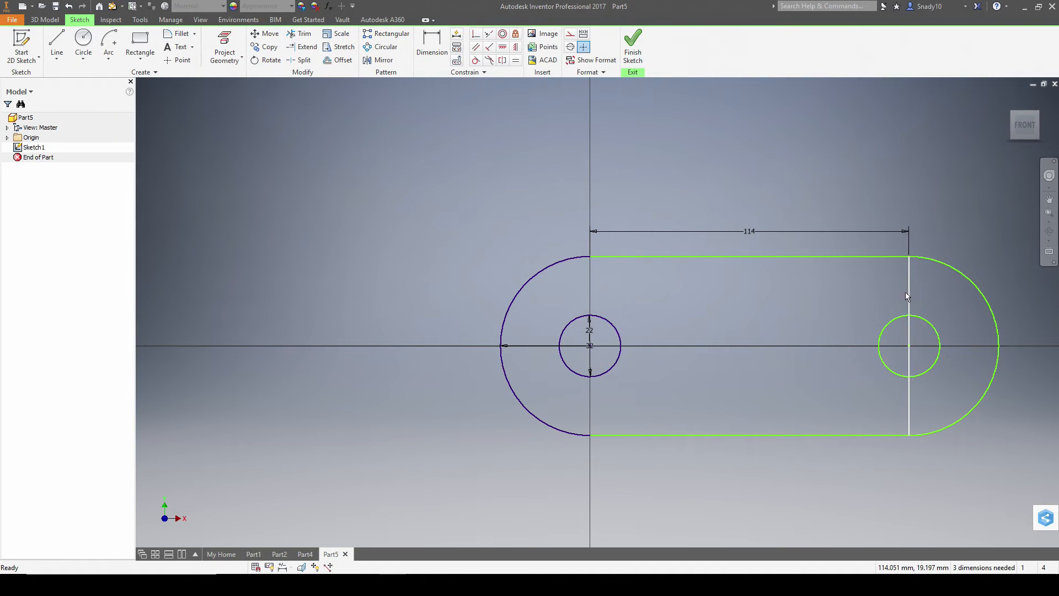
click(296, 35)
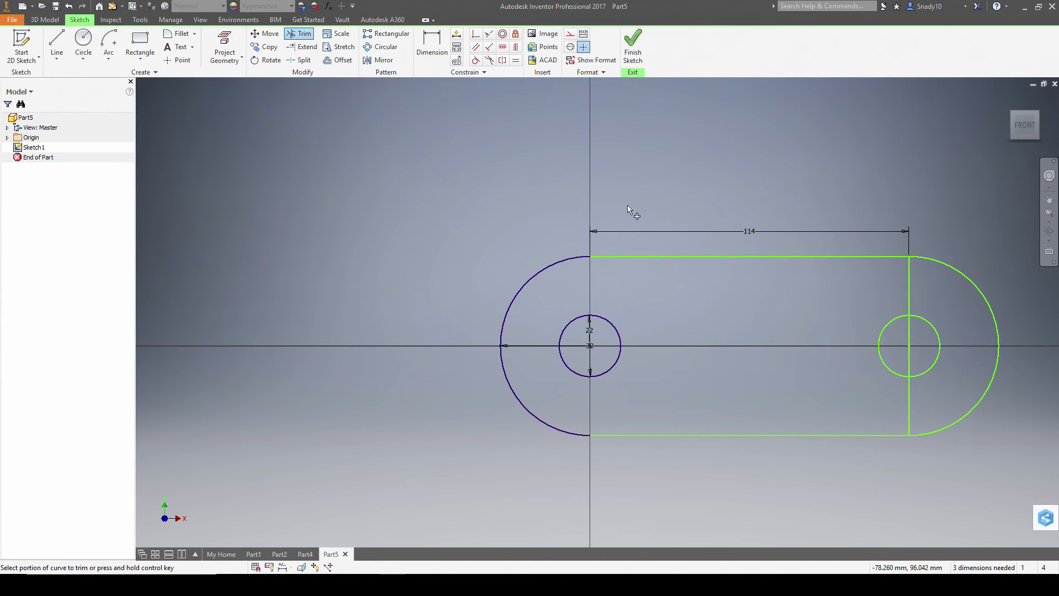
click(909, 281)
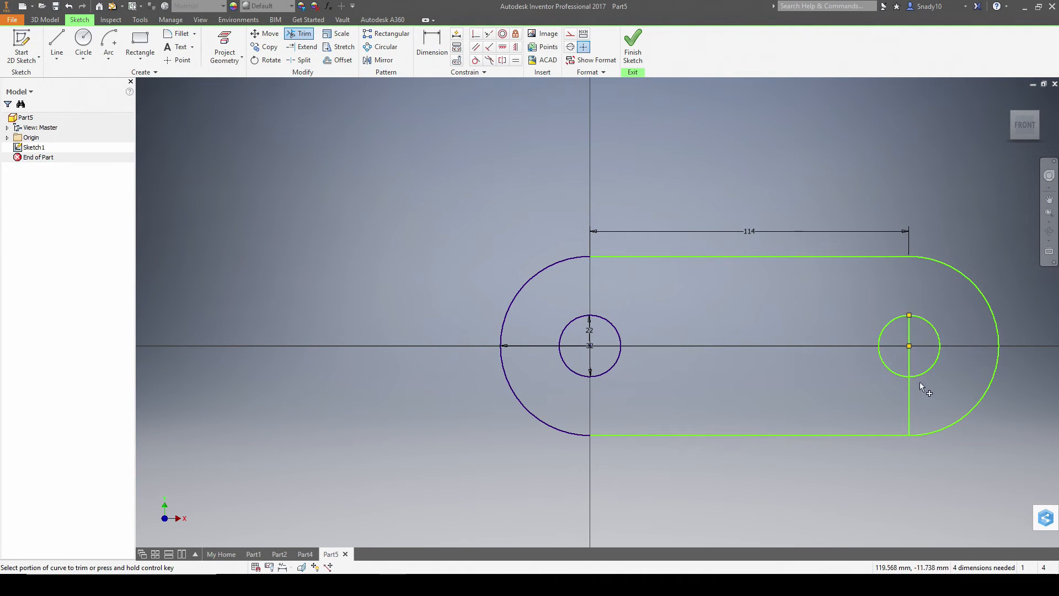
click(908, 397)
key(Escape)
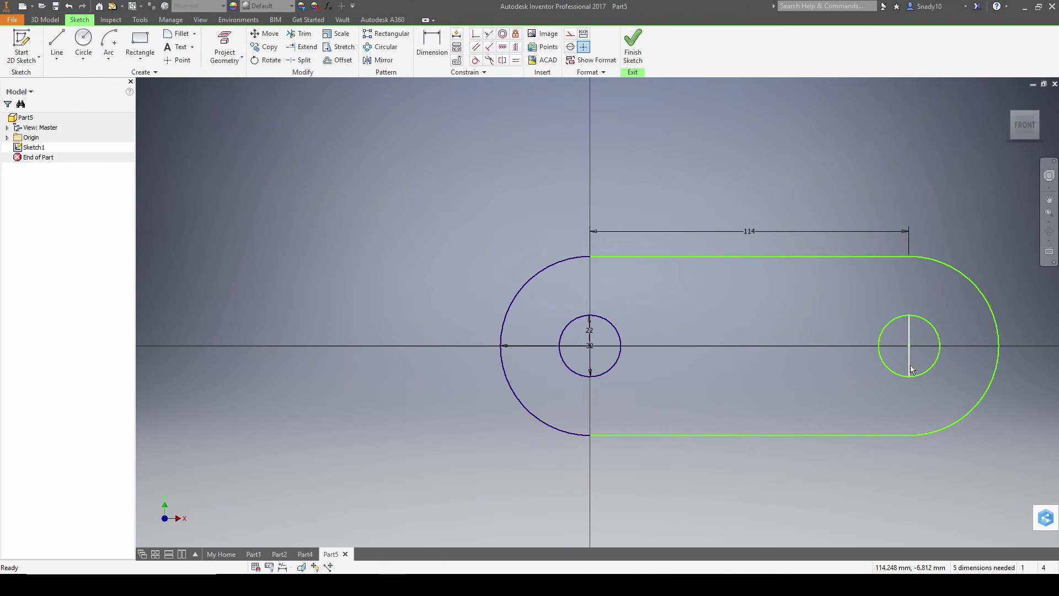
click(909, 368)
key(Delete)
key(alt+Tab)
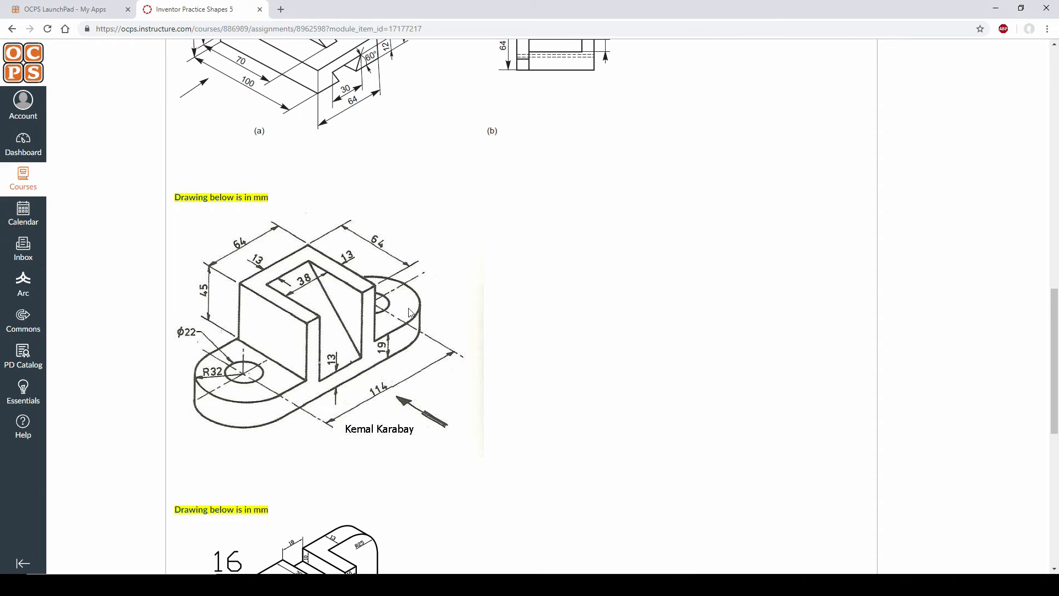
key(alt+Tab)
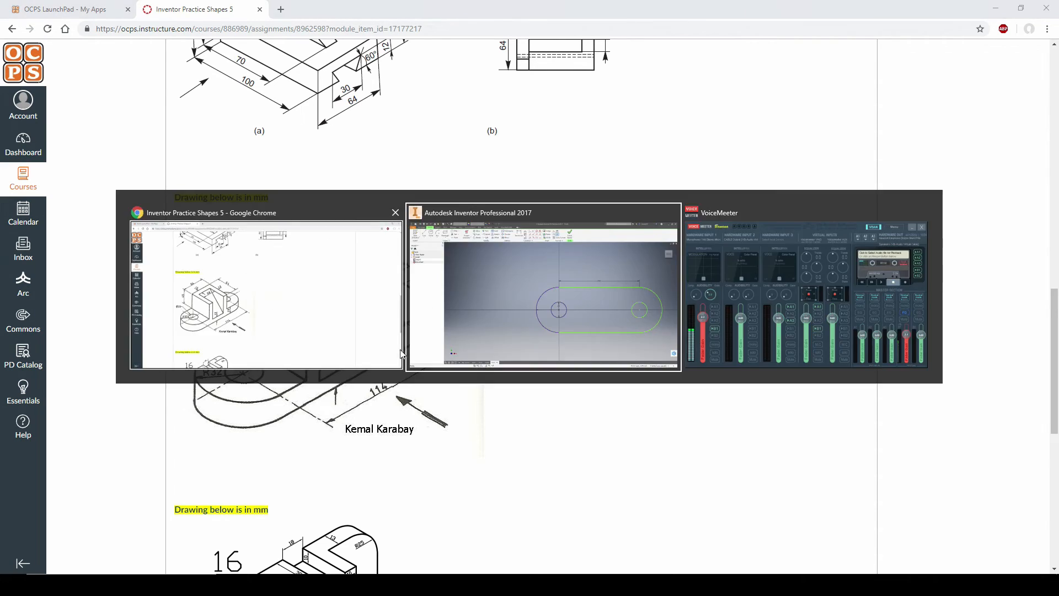
- Extrude the slot profile into a 10 mm solid plate with both holes through it
click(633, 52)
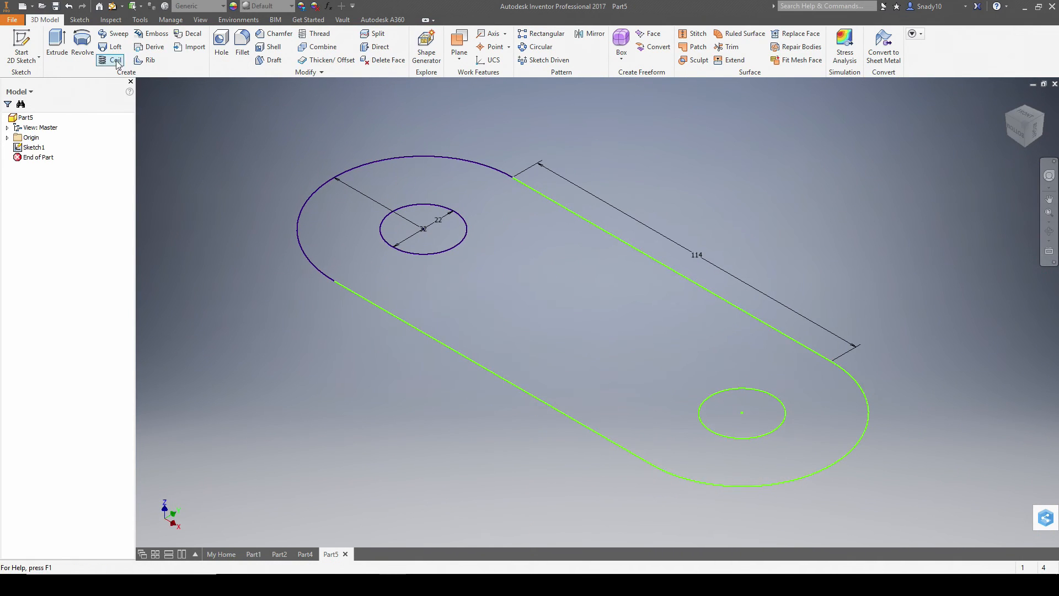
click(57, 45)
click(485, 300)
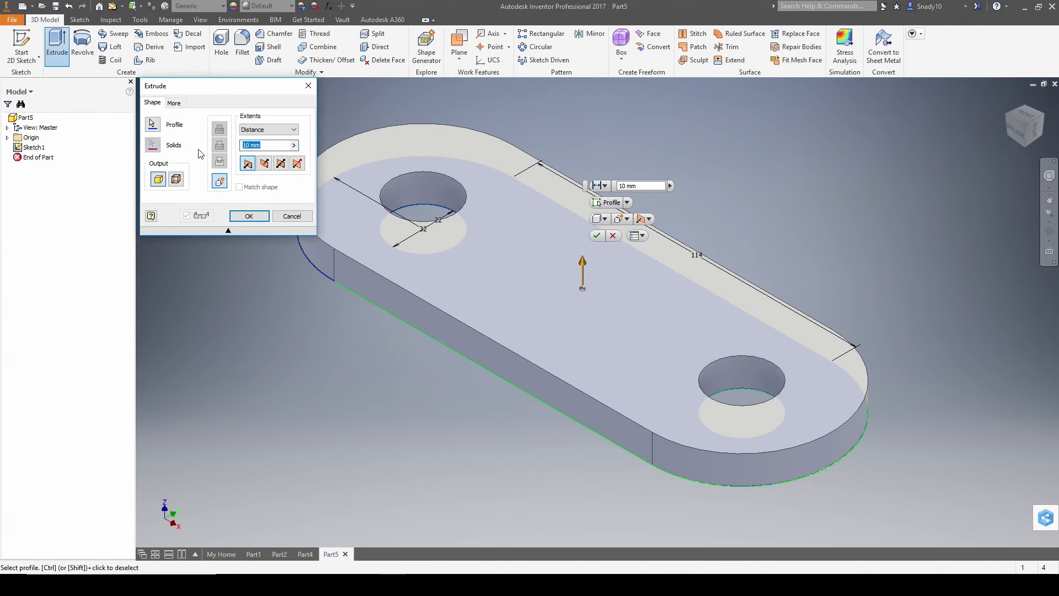
key(Return)
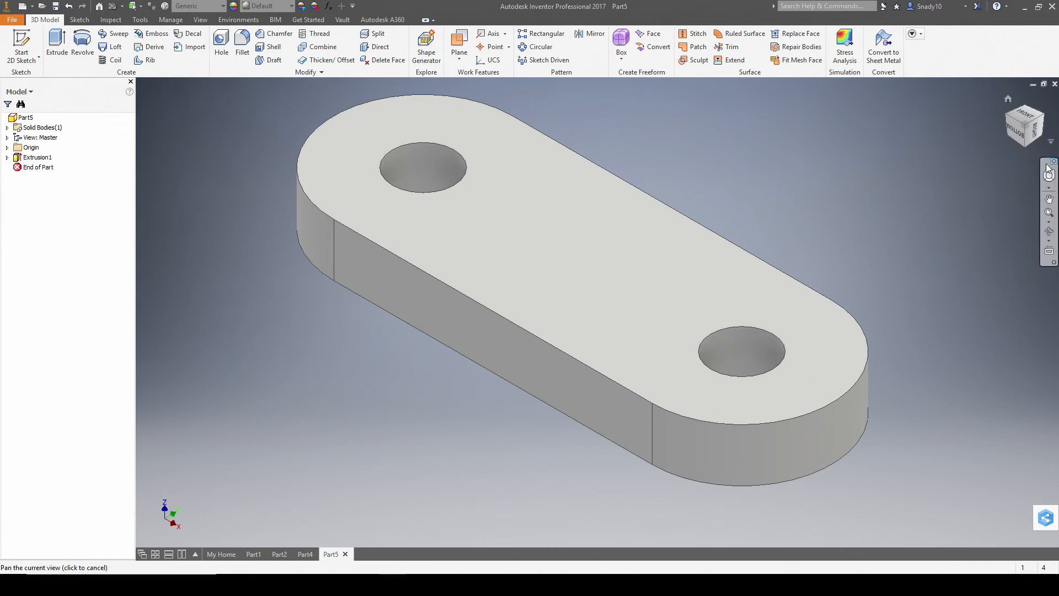
shift+middle_drag(924, 263, 1035, 230)
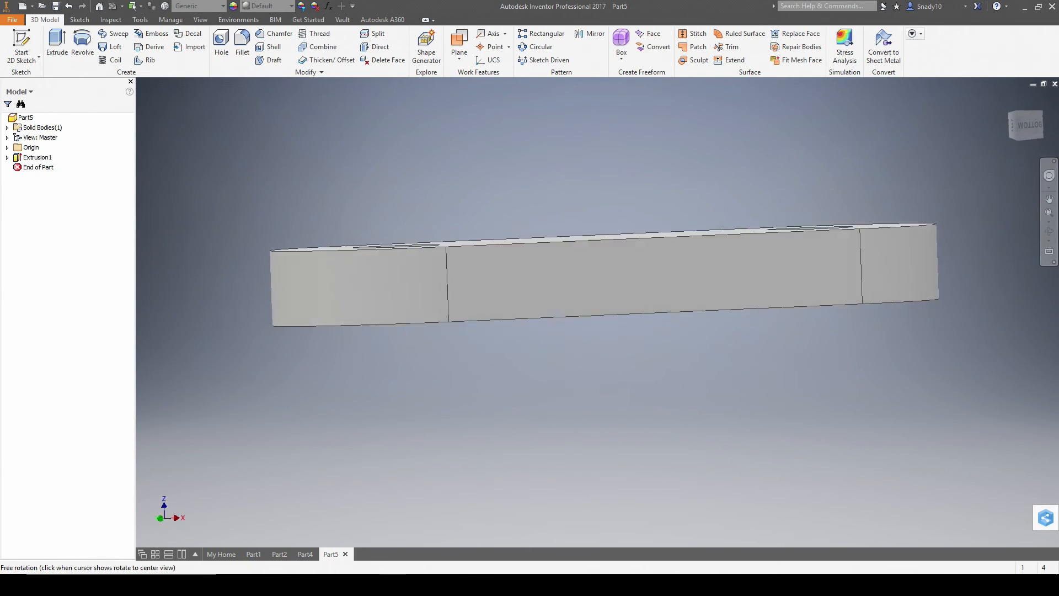
key(F6)
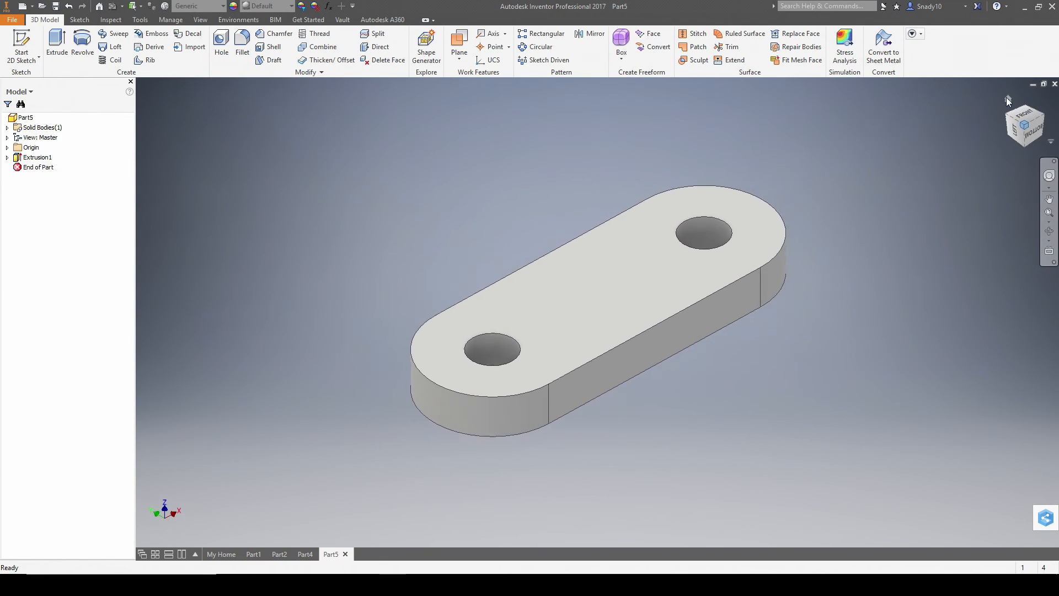
- Set the current isometric view as the home view, fitted to the model
right_click(1008, 97)
mouse_move(987, 183)
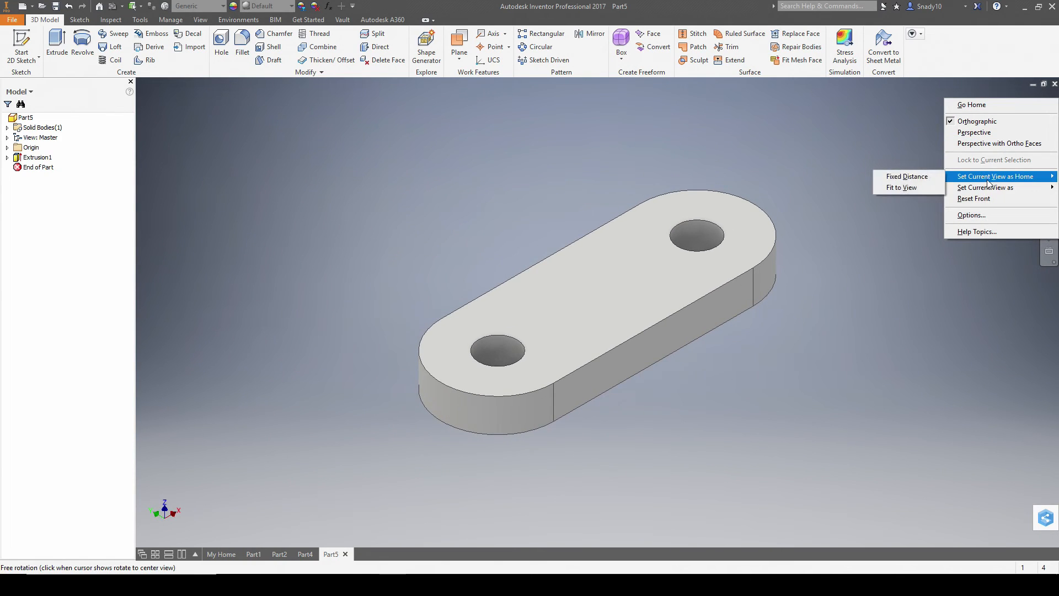
click(912, 187)
key(alt+Tab)
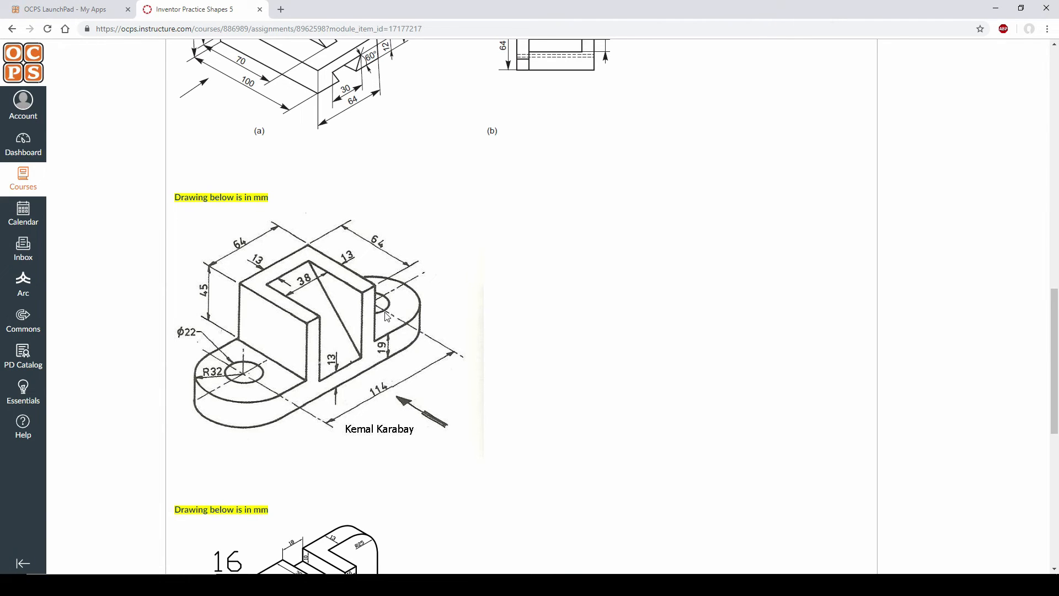
key(alt+Tab)
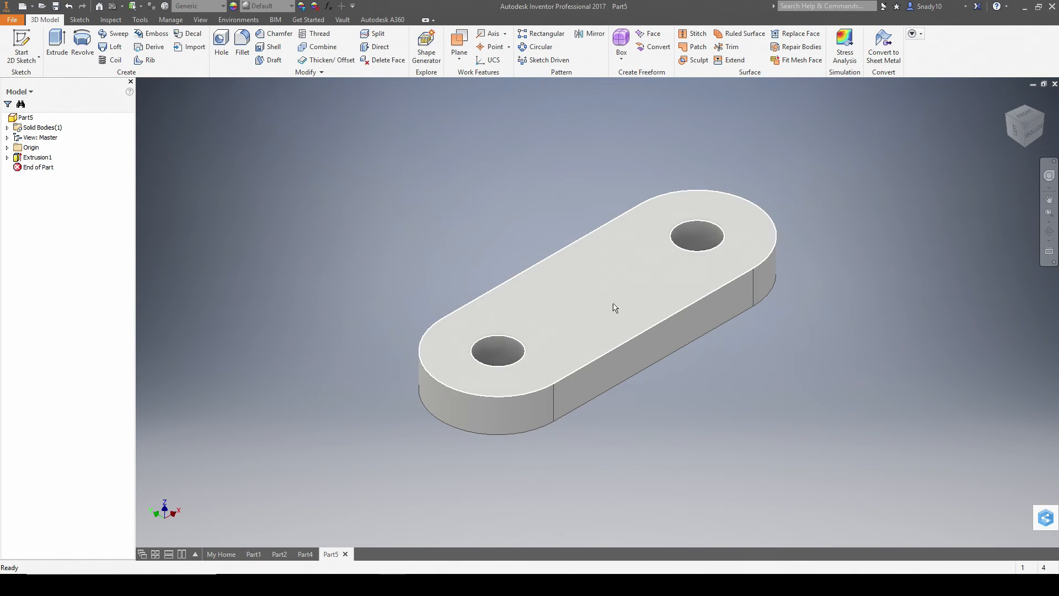
key(alt+Tab)
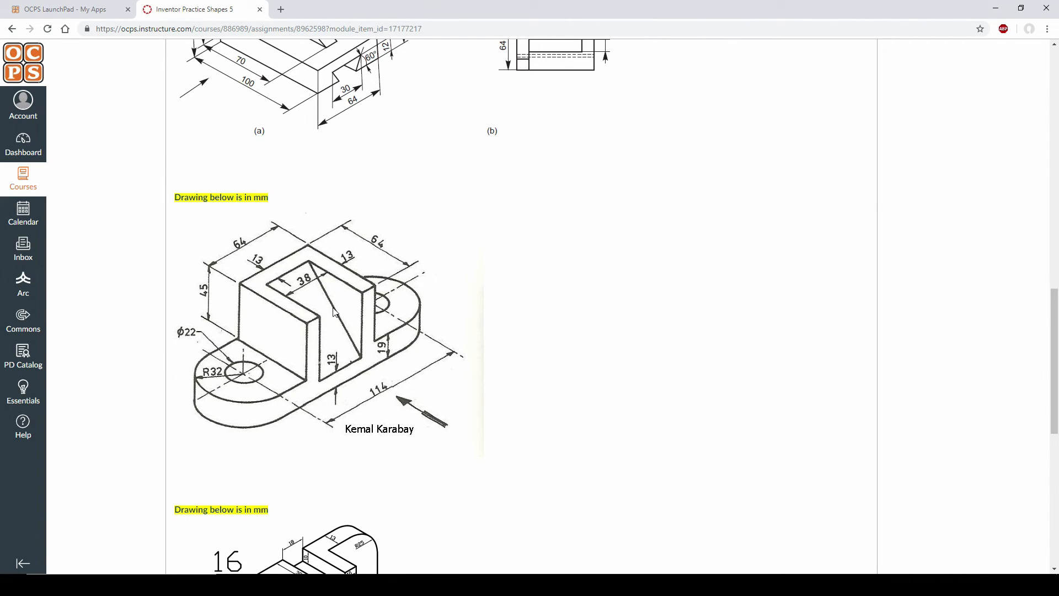
- Start a sketch on the plate's top face and choose the Two Point Center rectangle
key(alt+Tab)
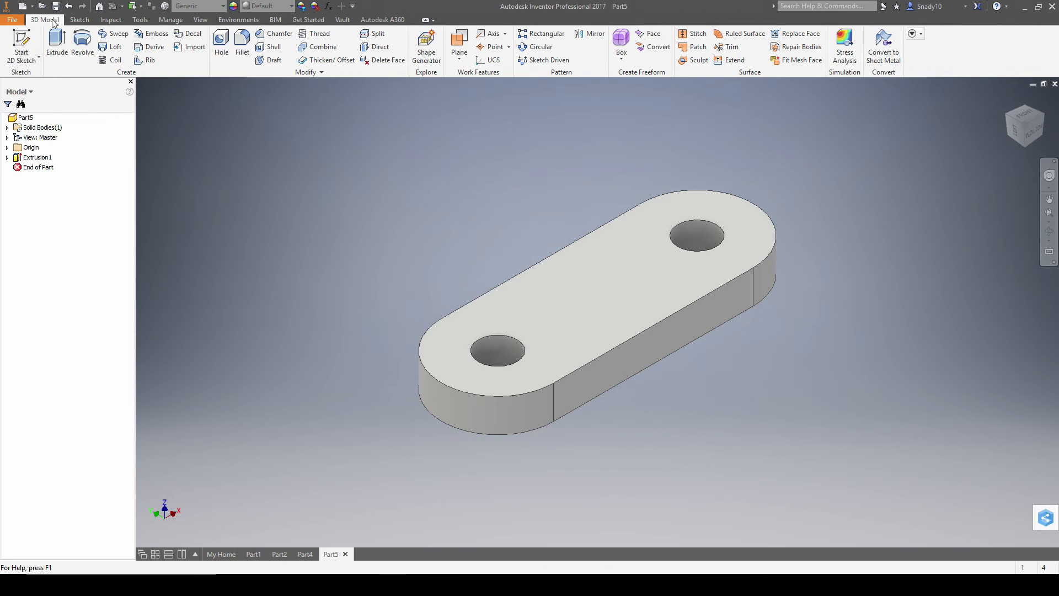
click(22, 47)
click(579, 295)
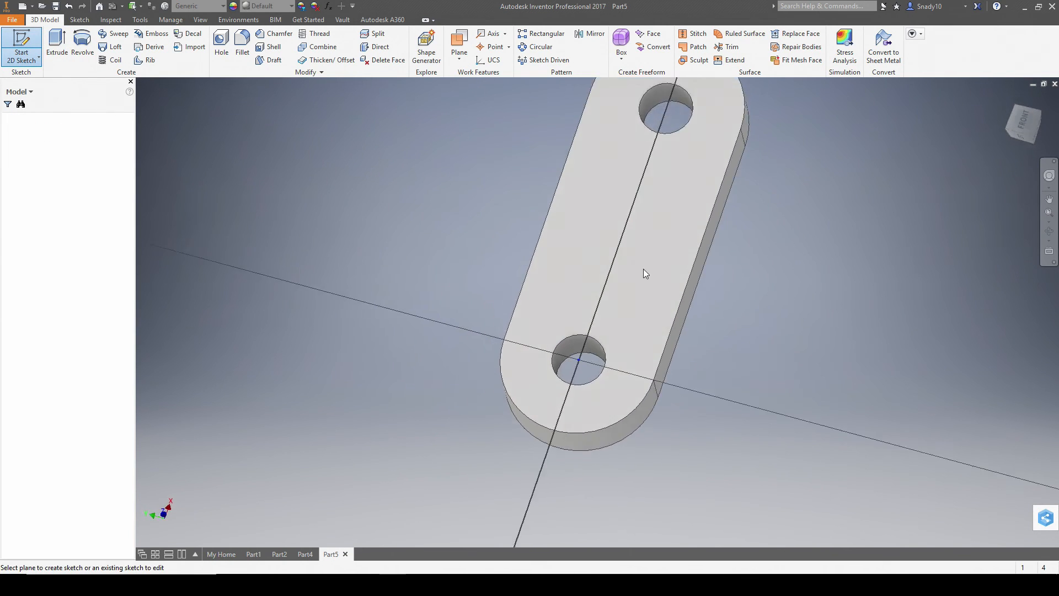
click(140, 56)
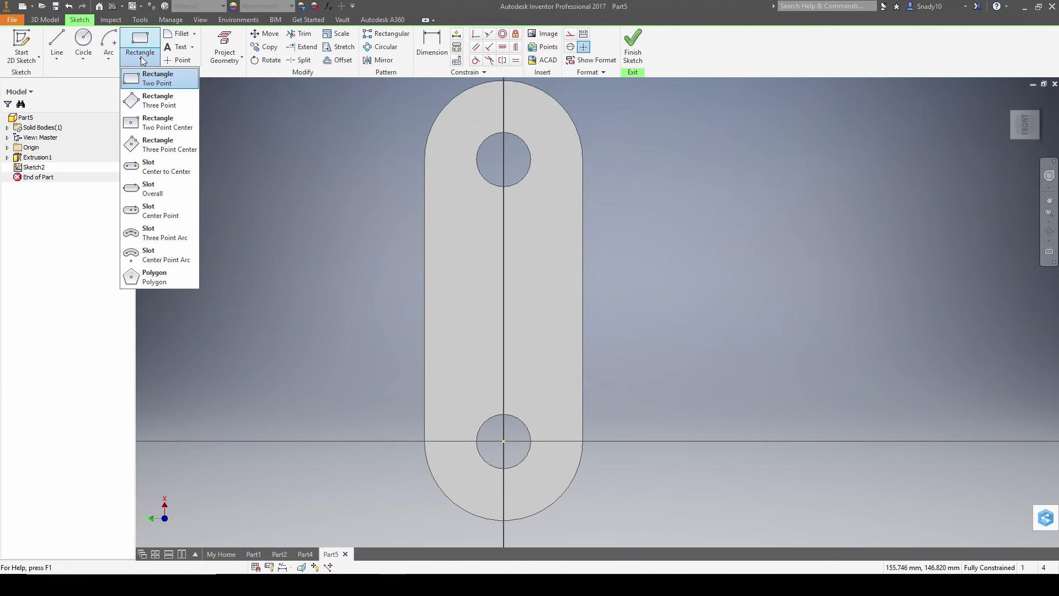
click(168, 127)
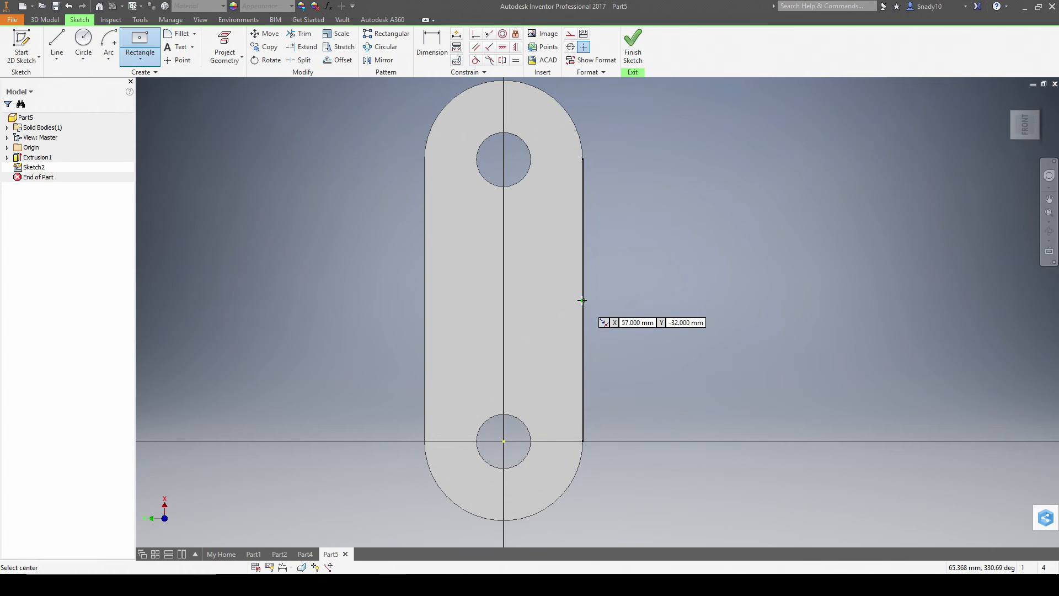
- Draw a 64 × 64 mm centre rectangle on the plate's centre line and finish the sketch
click(504, 300)
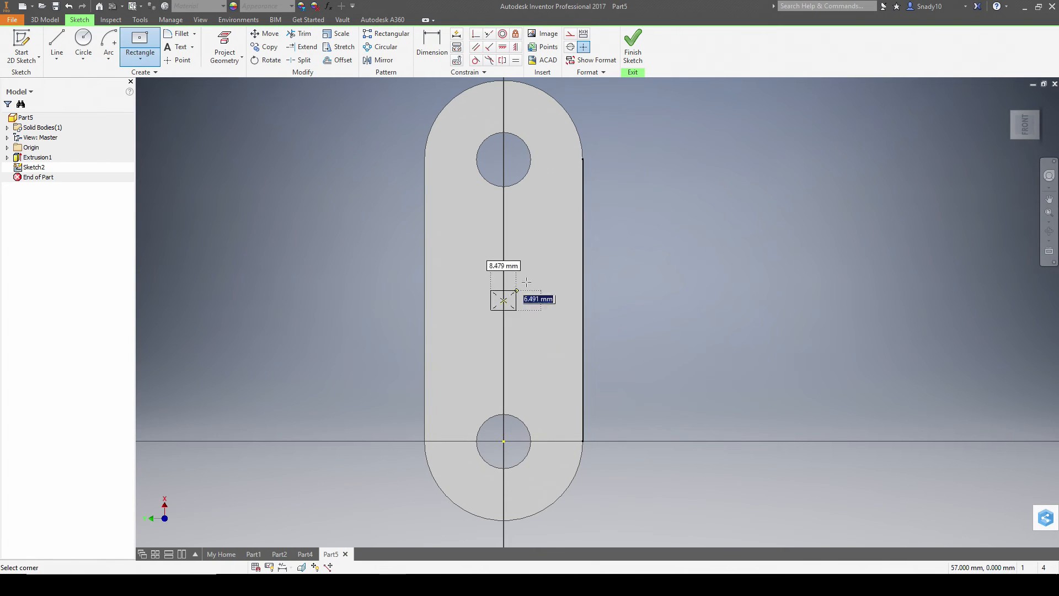
key(alt+Tab)
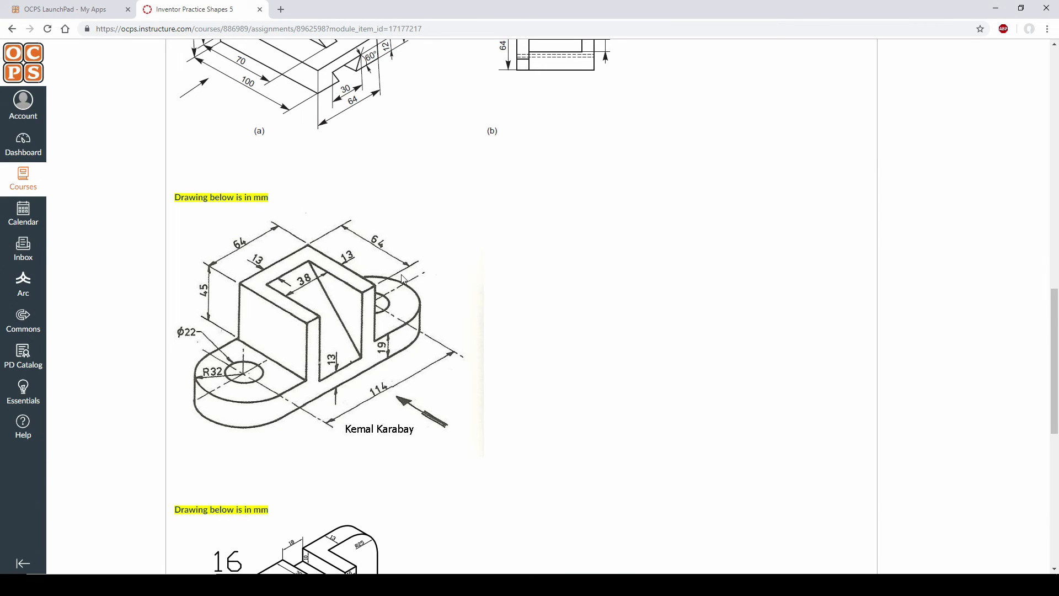
key(alt+Tab)
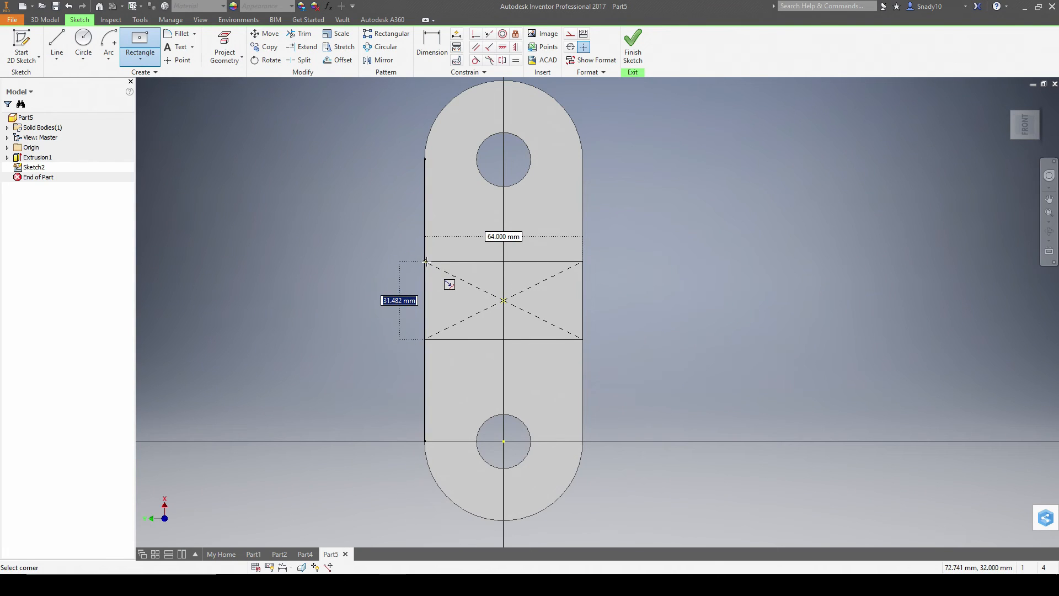
text(64)
key(Tab)
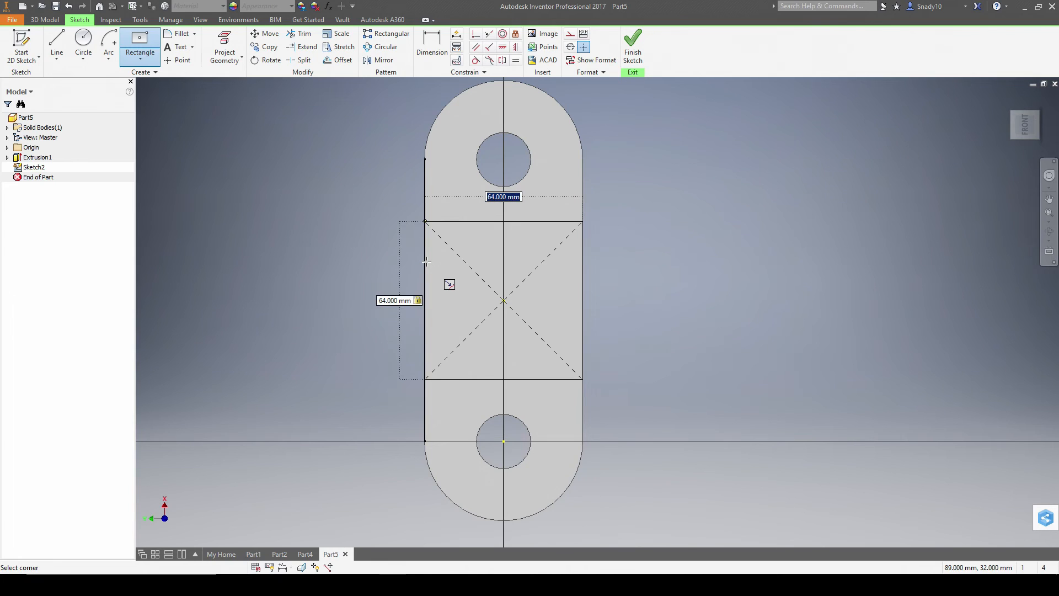
text(64)
key(Tab)
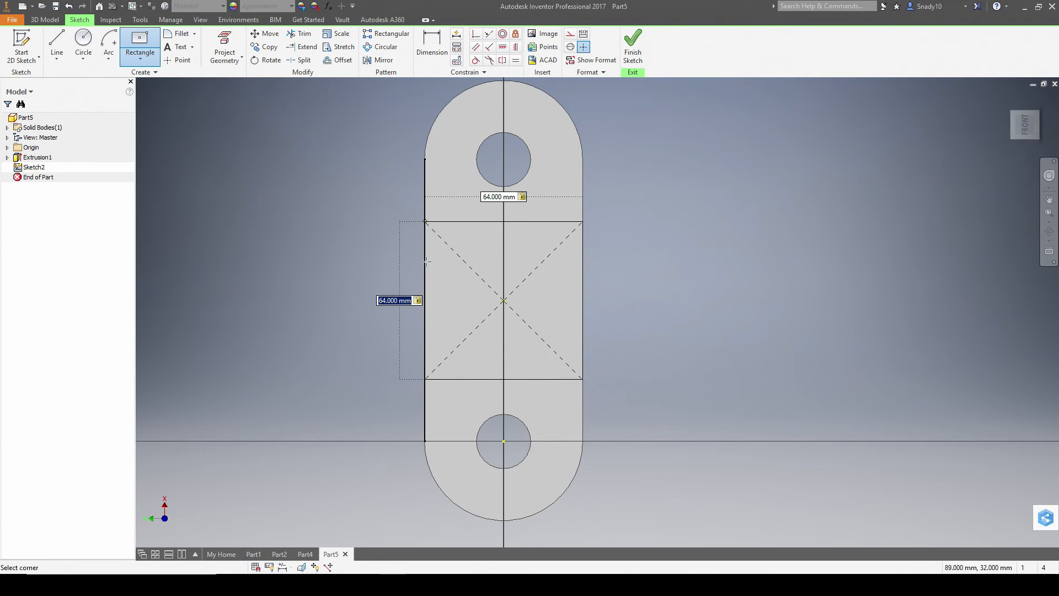
key(Return)
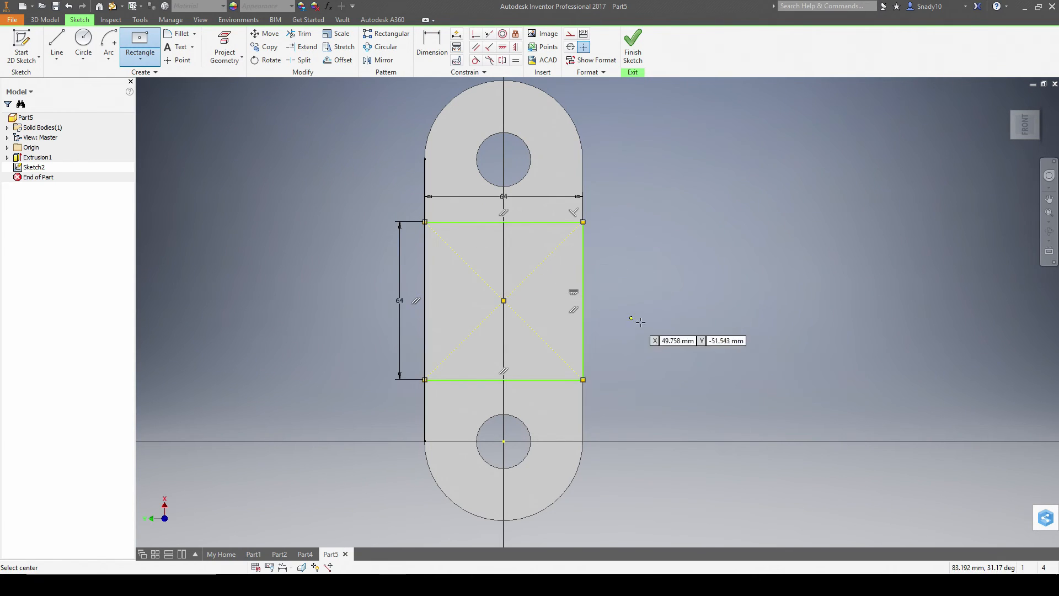
click(633, 52)
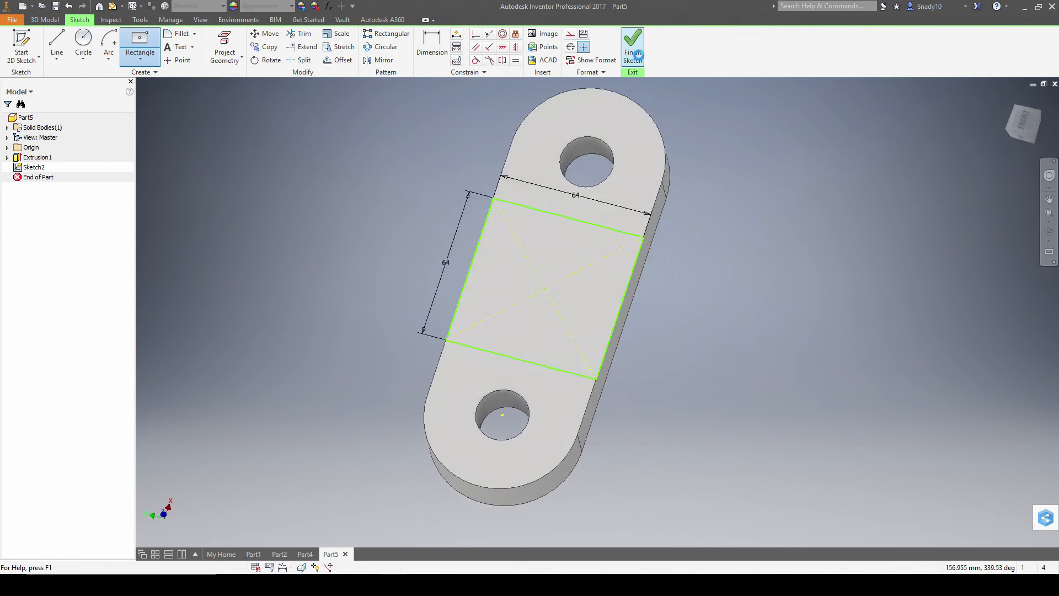
- Extrude the 64 × 64 square 45 mm upward into a solid block
click(55, 44)
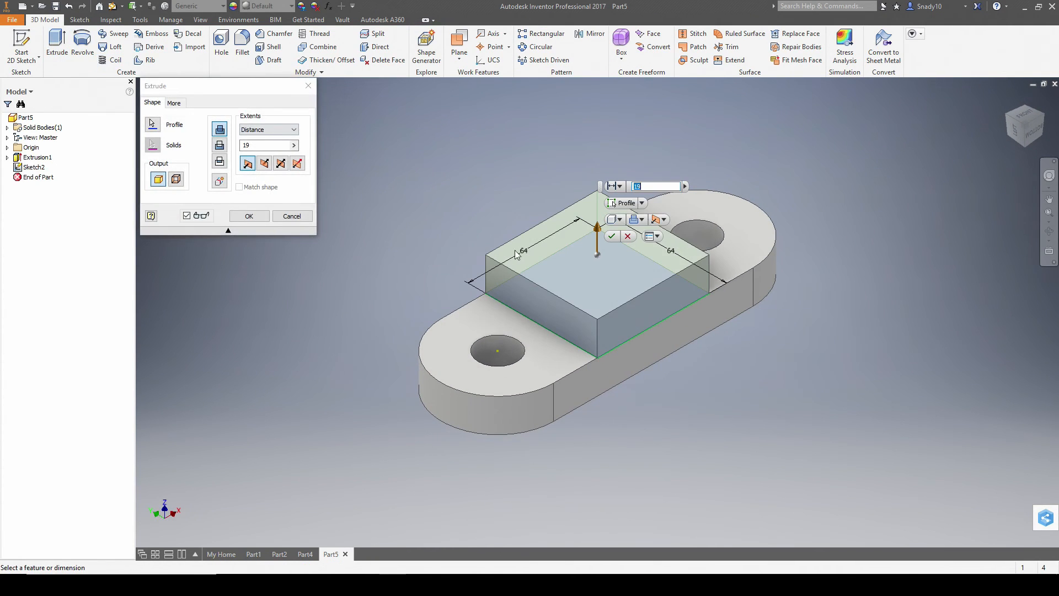
key(alt+Tab)
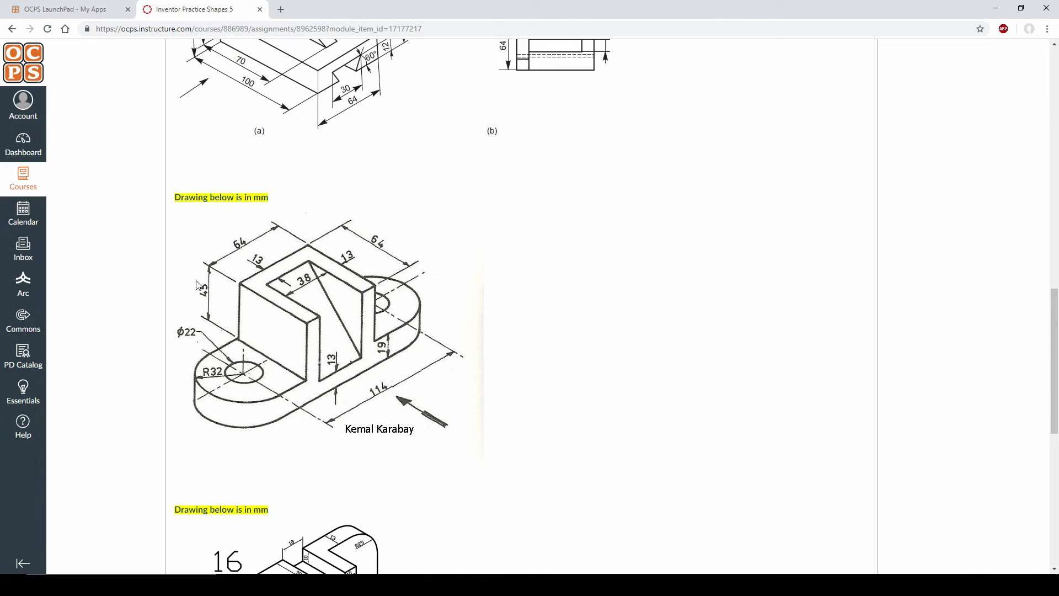
key(alt+Tab)
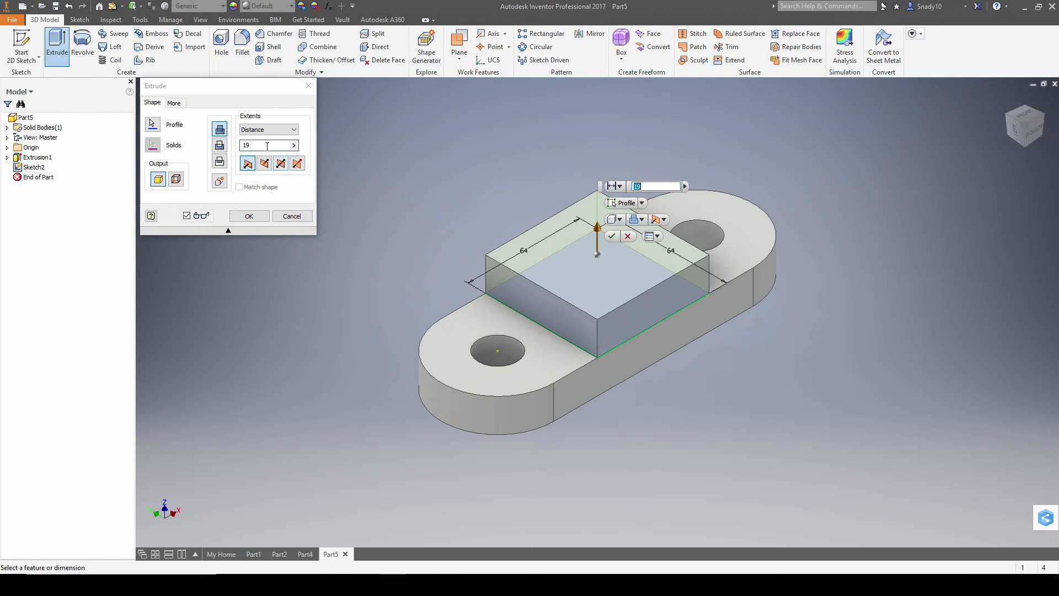
text(45)
key(Return)
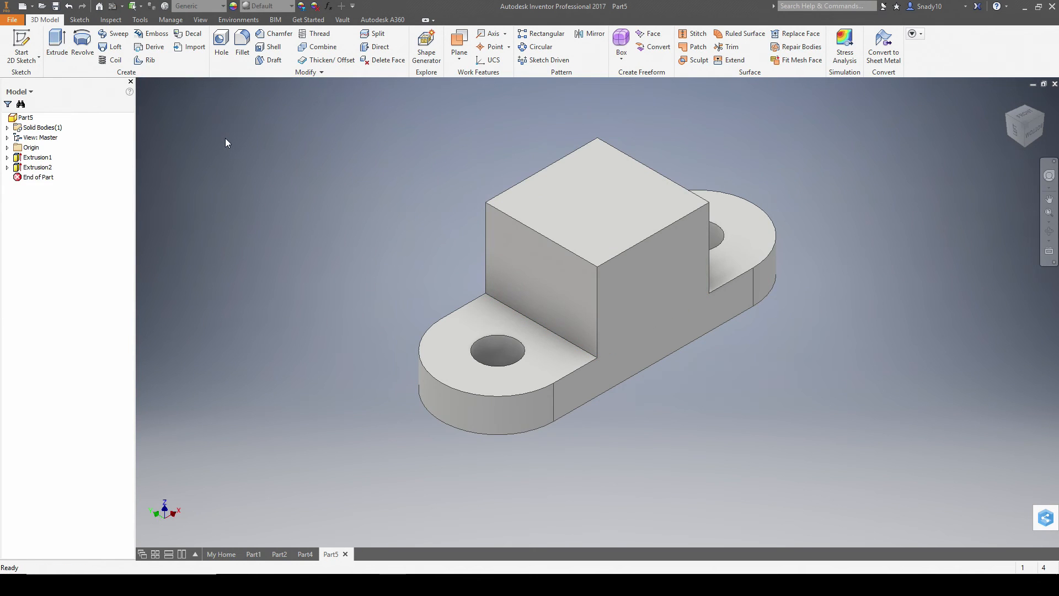
key(alt+Tab)
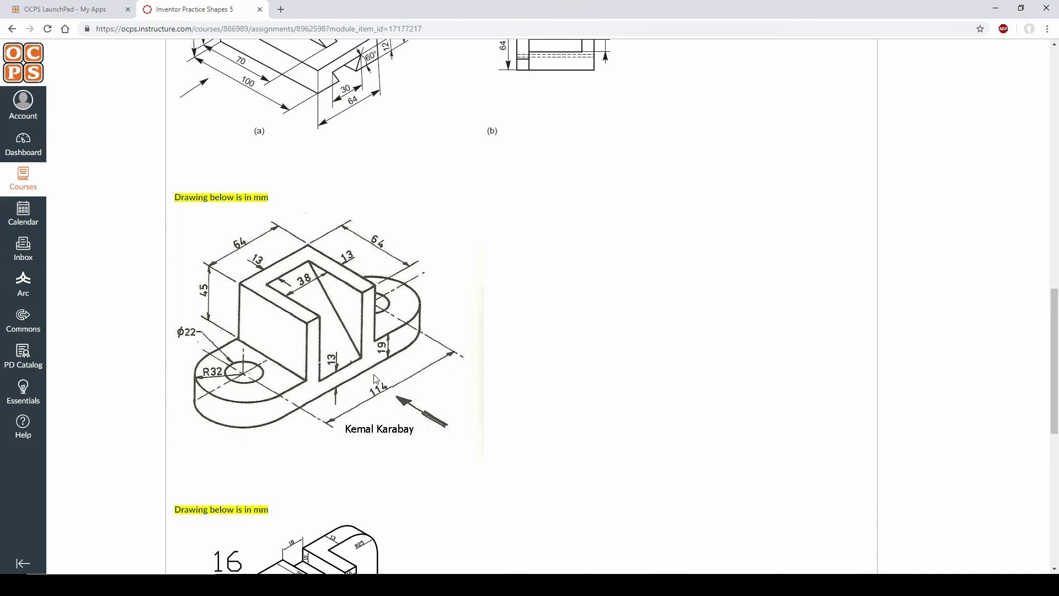
key(alt+Tab)
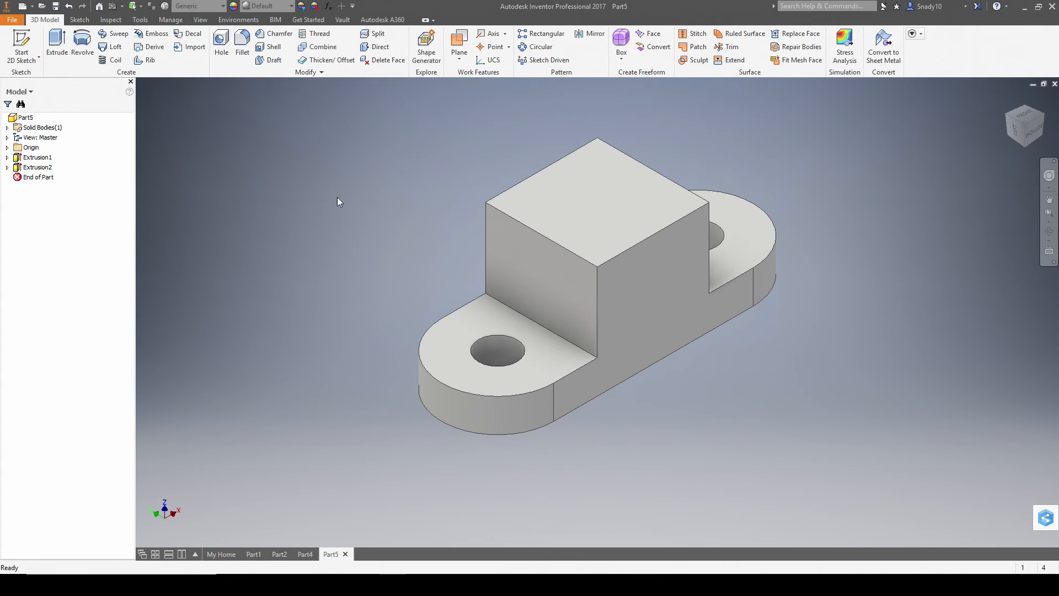
- Start a sketch on the block's top face and draw a 13 mm line in from its corner
click(19, 44)
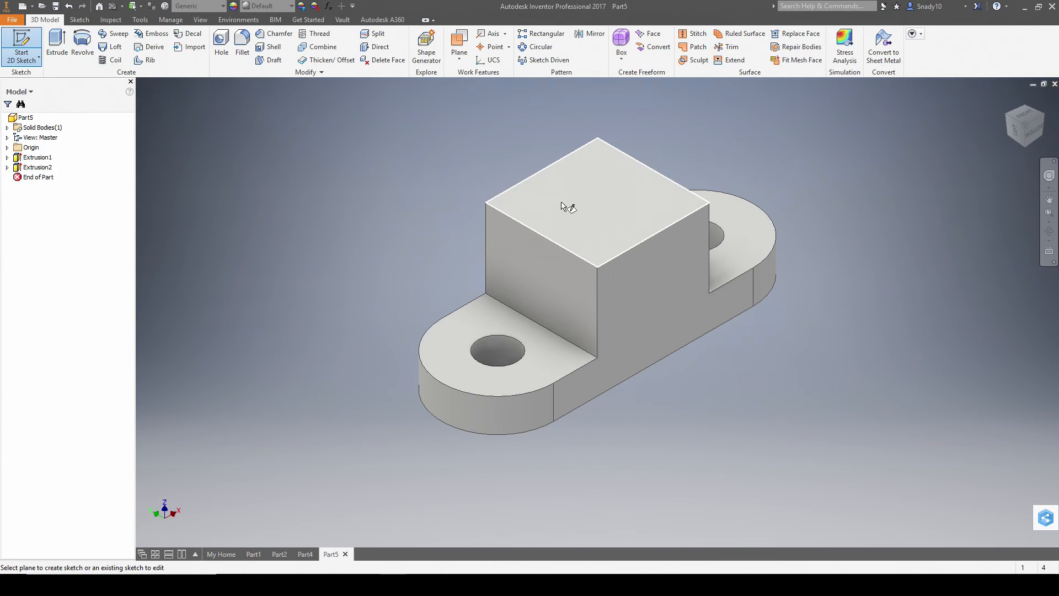
click(598, 206)
click(56, 39)
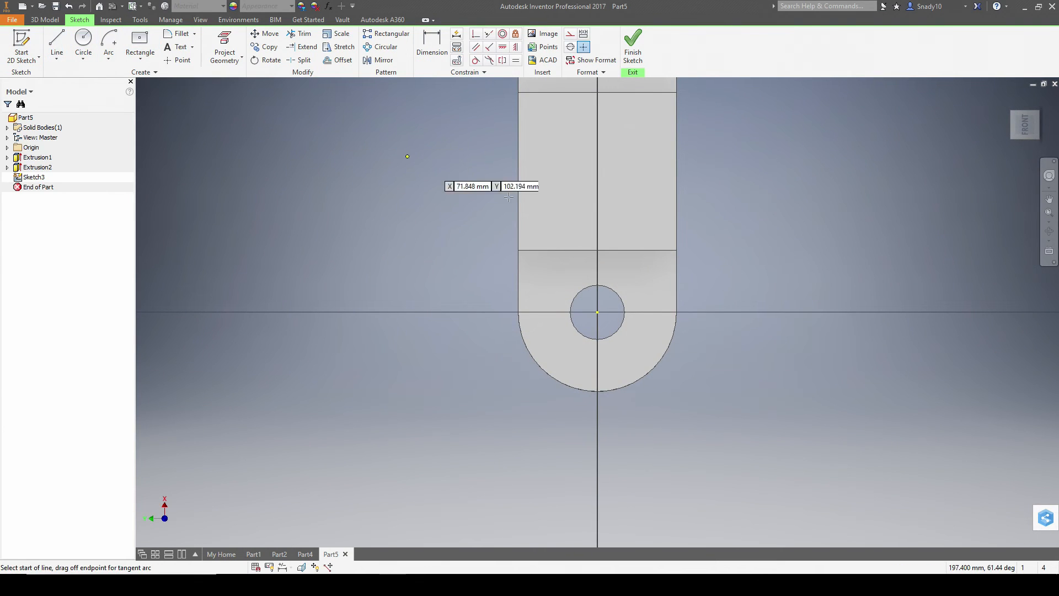
click(676, 249)
key(alt+Tab)
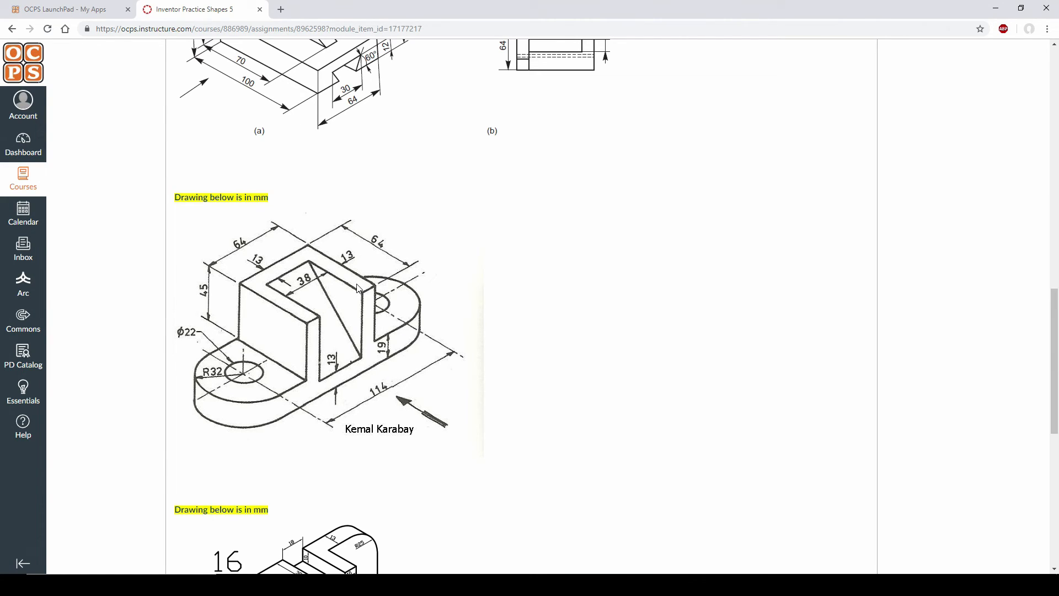
key(alt+Tab)
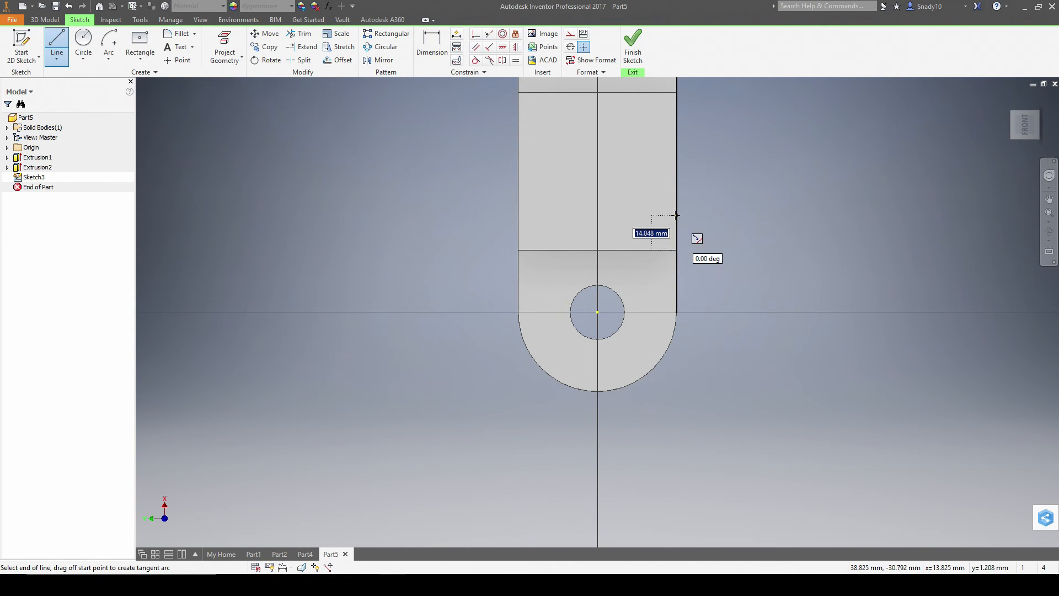
text(13)
key(Return)
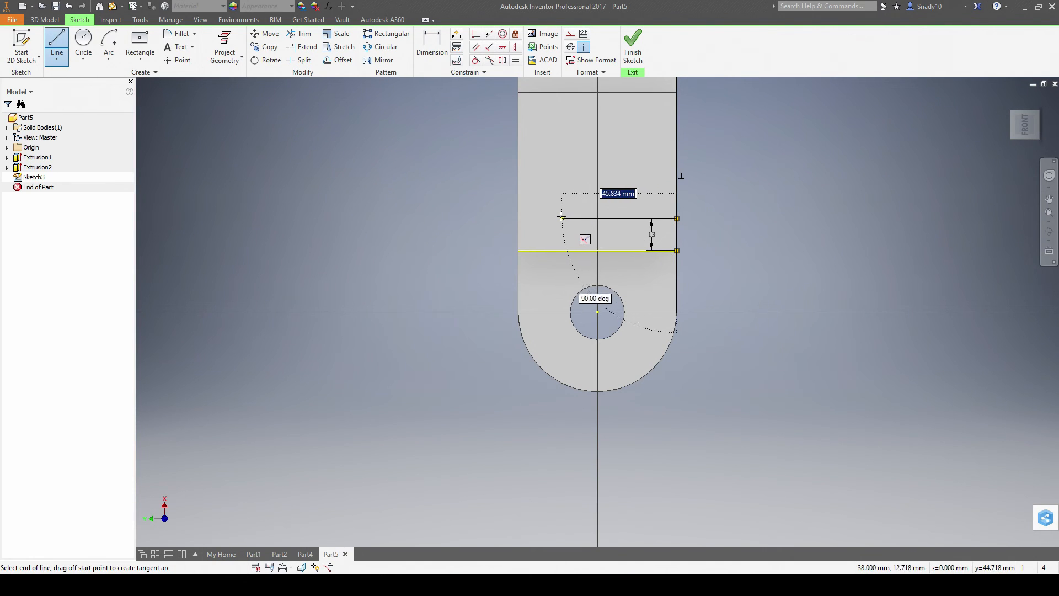
- Draw a 64 mm line at 0 degrees, then undo it as misplaced
key(alt+Tab)
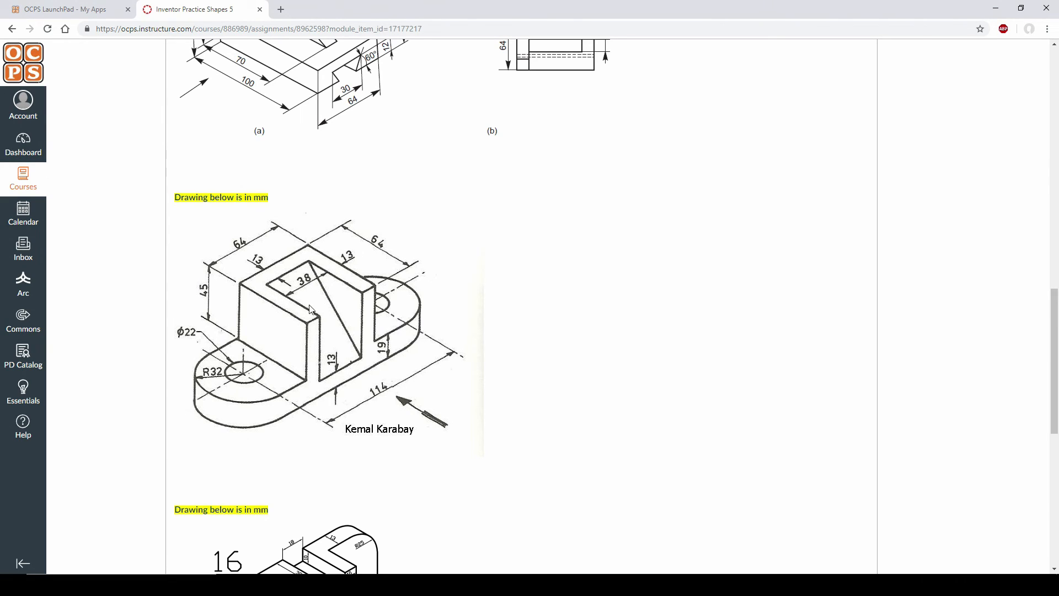
key(alt+Tab)
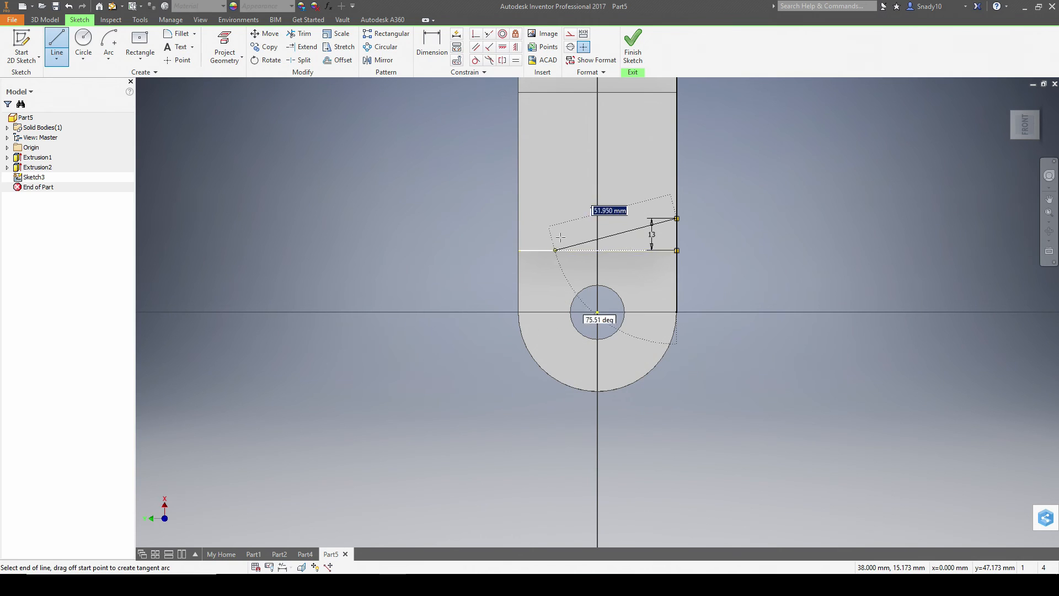
text(64-13)
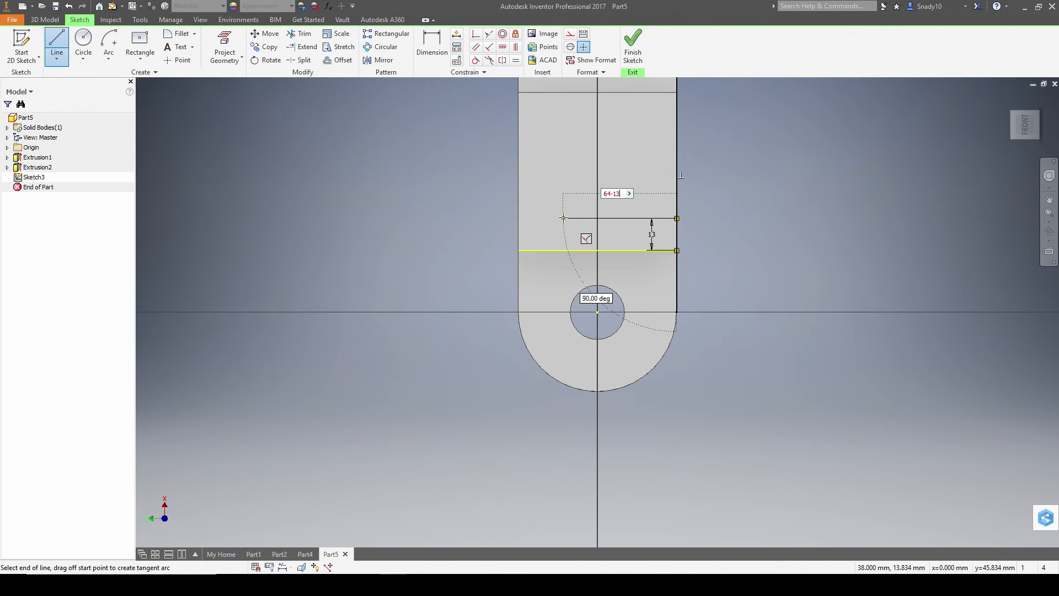
key(Tab)
text(0)
key(Return)
key(Escape)
key(ctrl+z)
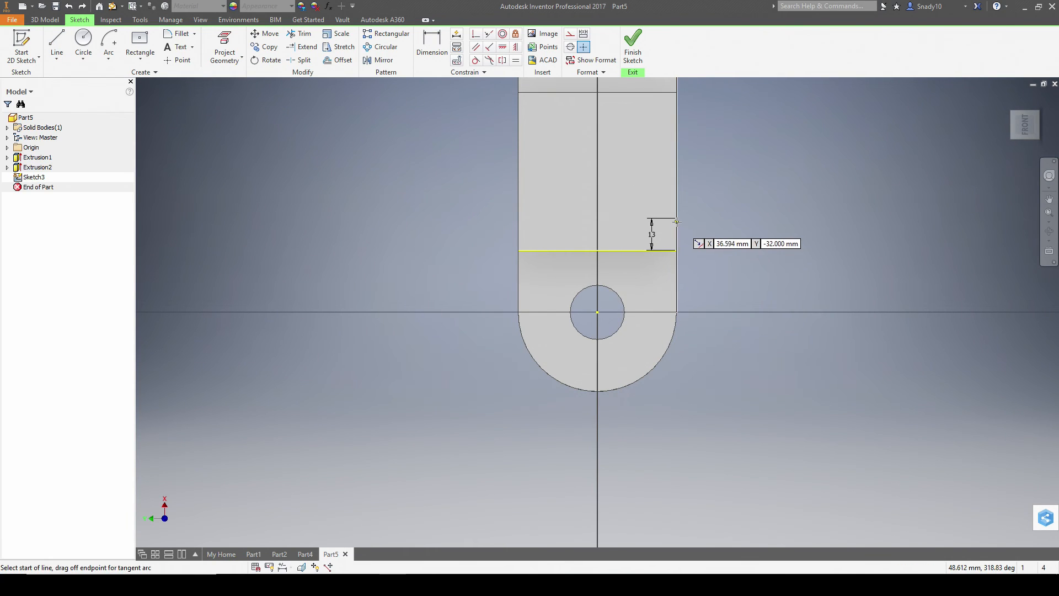
- Draw the rectangle's 51 mm (64-13) and 38 mm edges and close its far side
click(677, 218)
text(64)
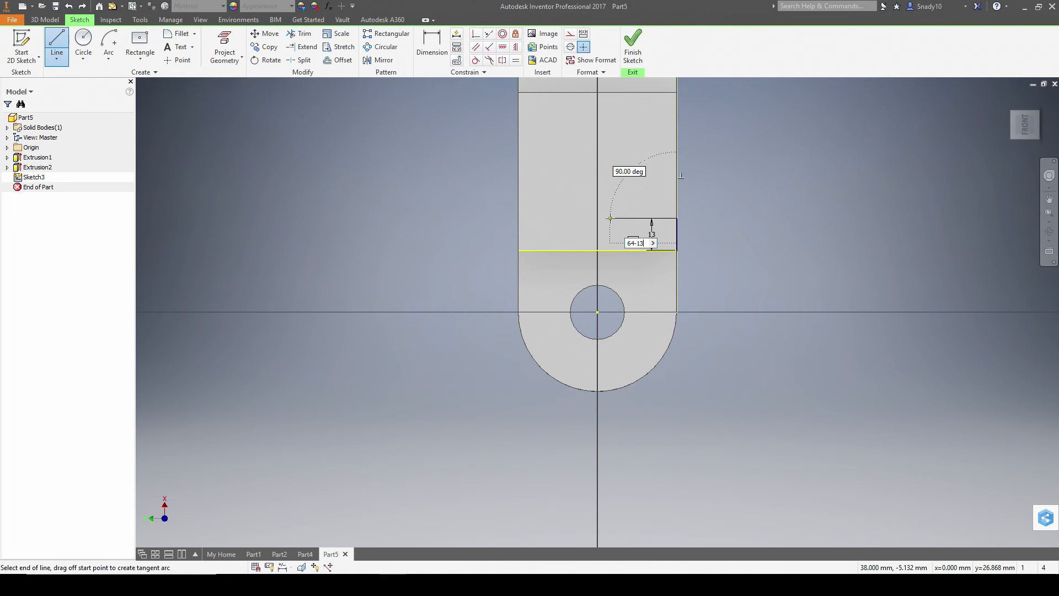
text(-13)
key(Return)
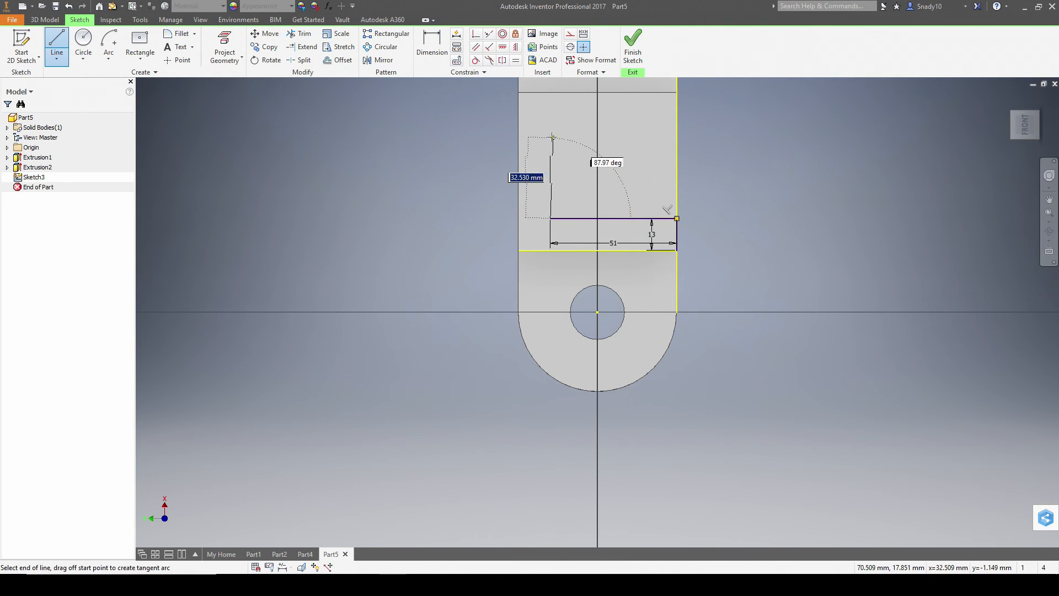
key(alt+Tab)
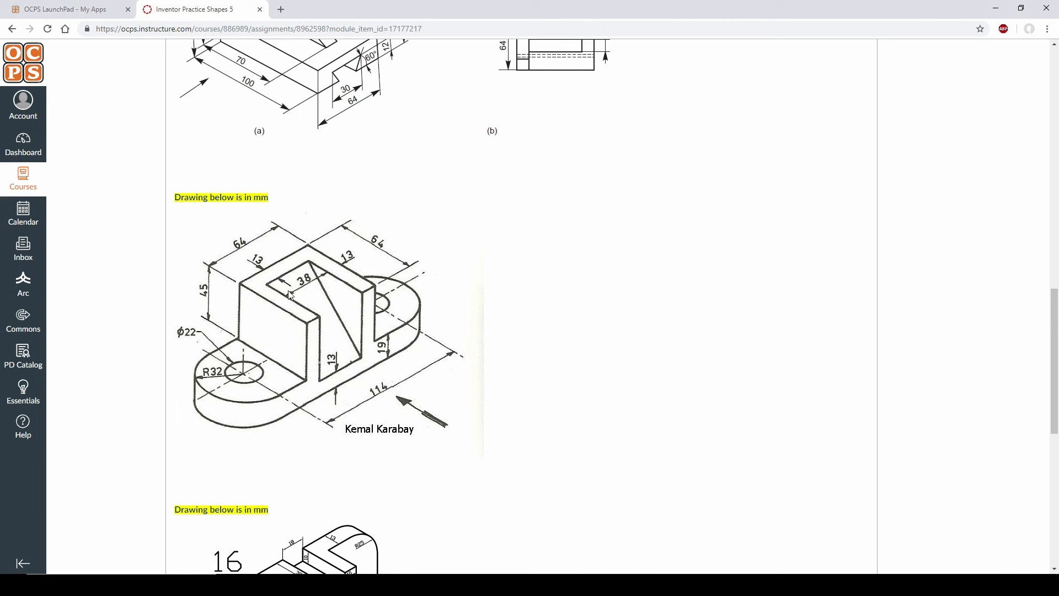
key(alt+Tab)
text(38)
key(Return)
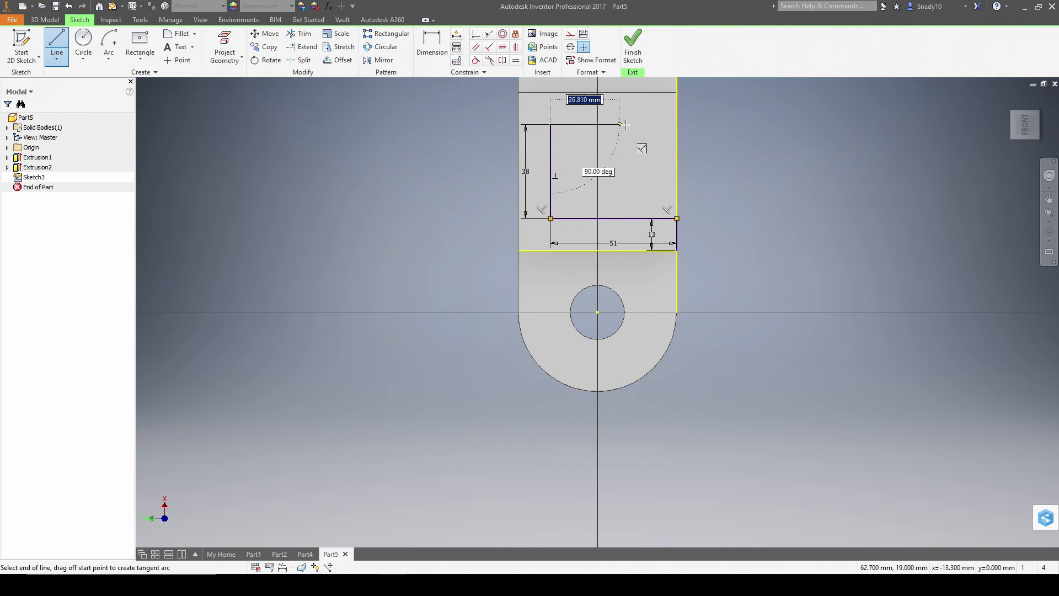
click(677, 124)
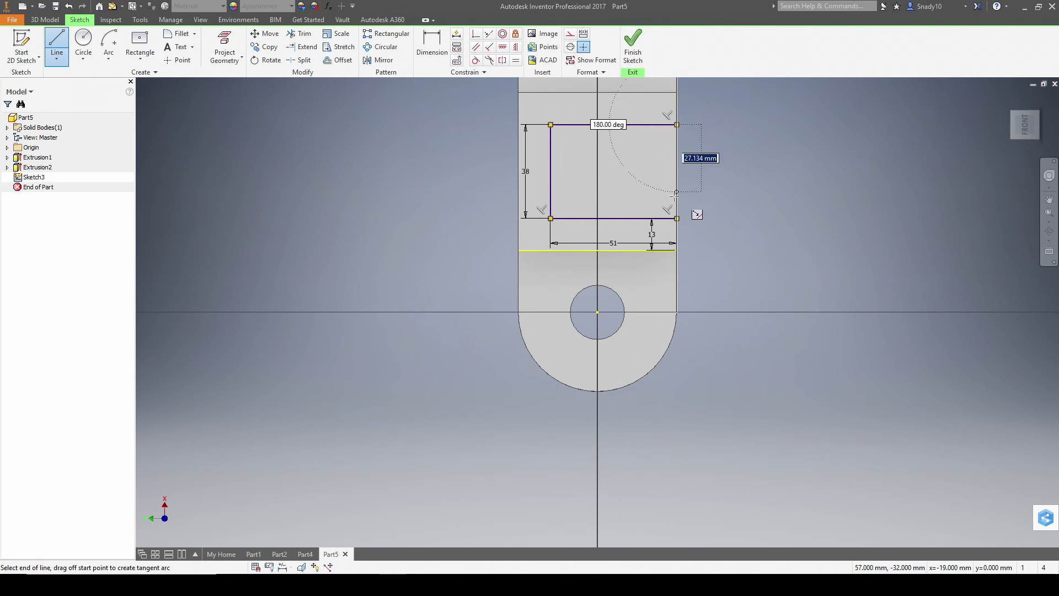
- Compare the 51 × 38 rectangle with the reference drawing from an angled view and finish Sketch3
key(alt+Tab)
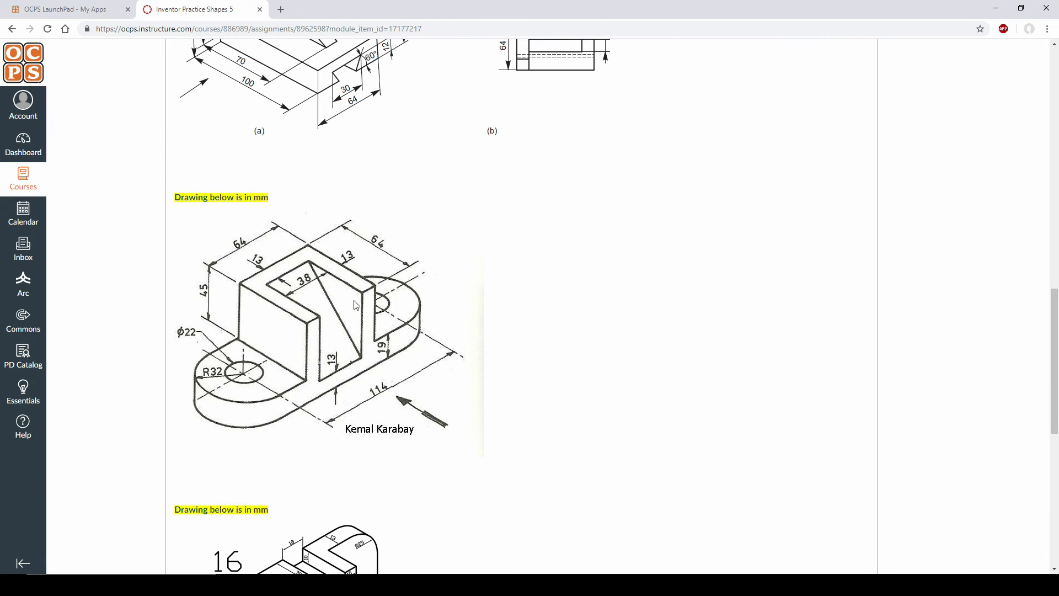
key(alt+Tab)
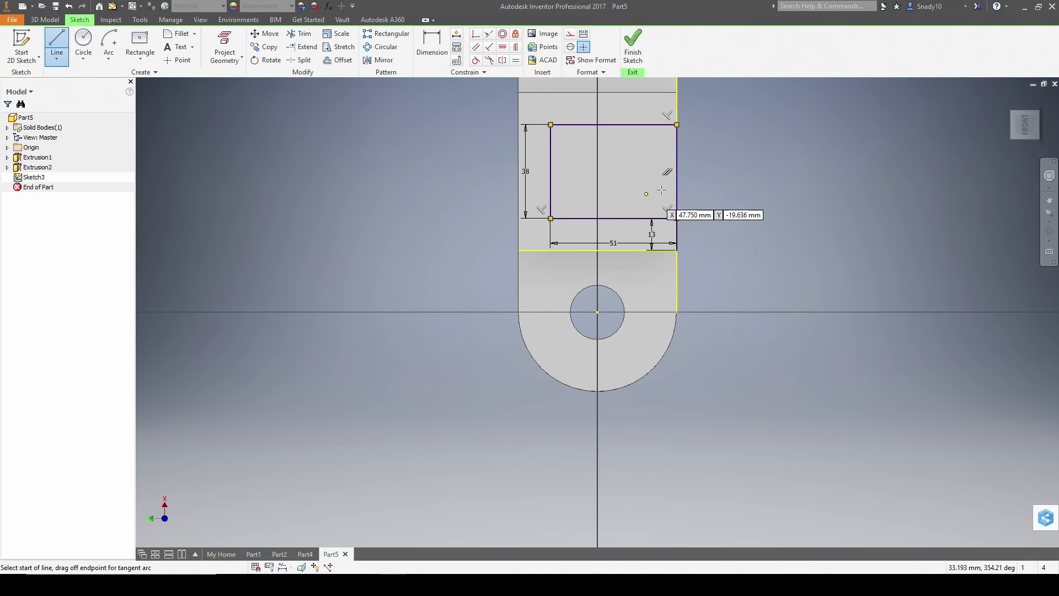
scroll(679, 157, down, 3)
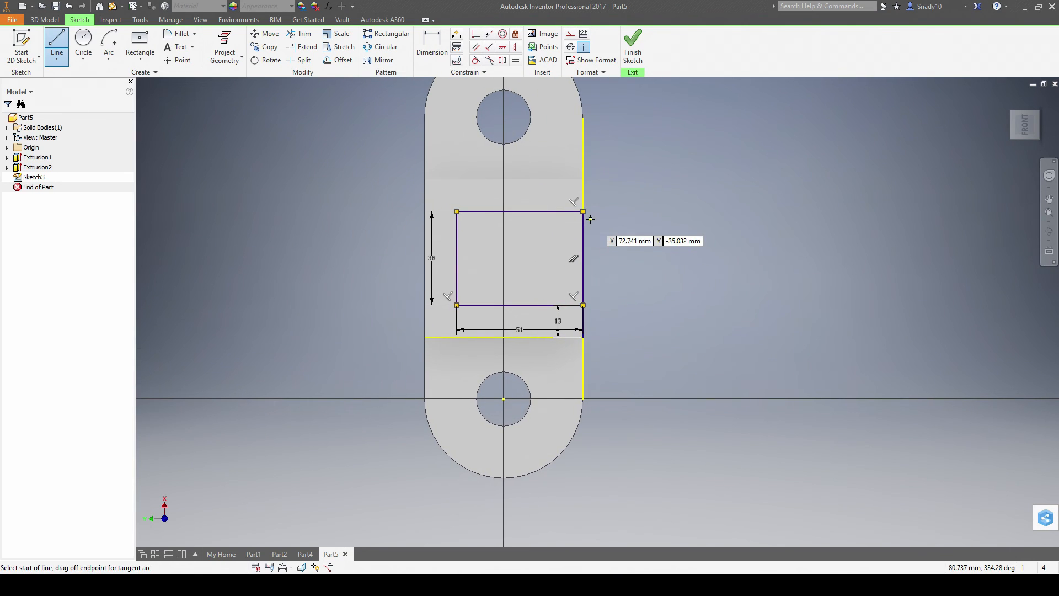
key(alt+Tab)
key(alt+Tab)
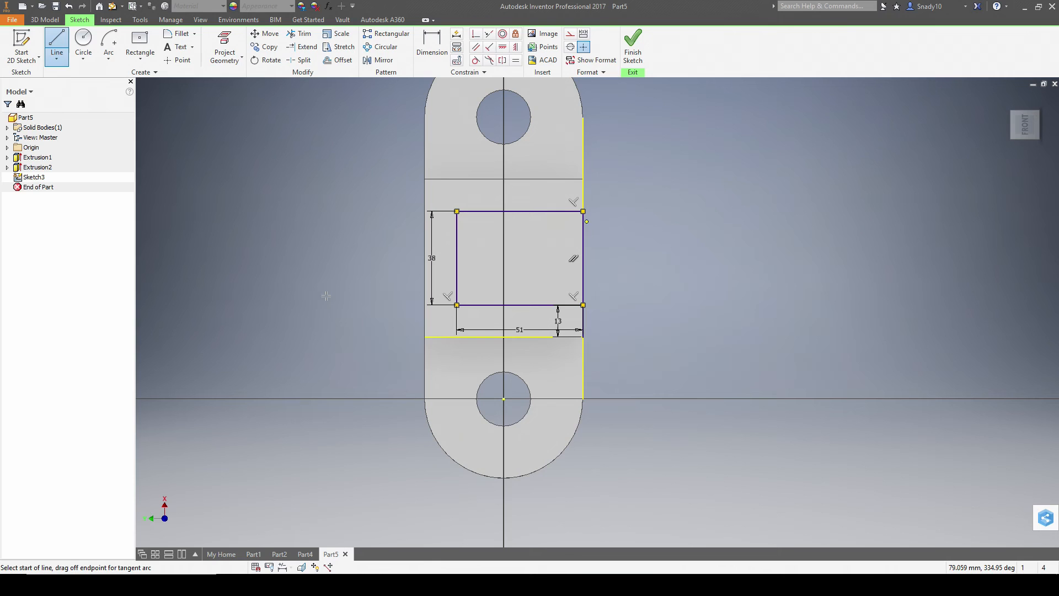
key(alt+Tab)
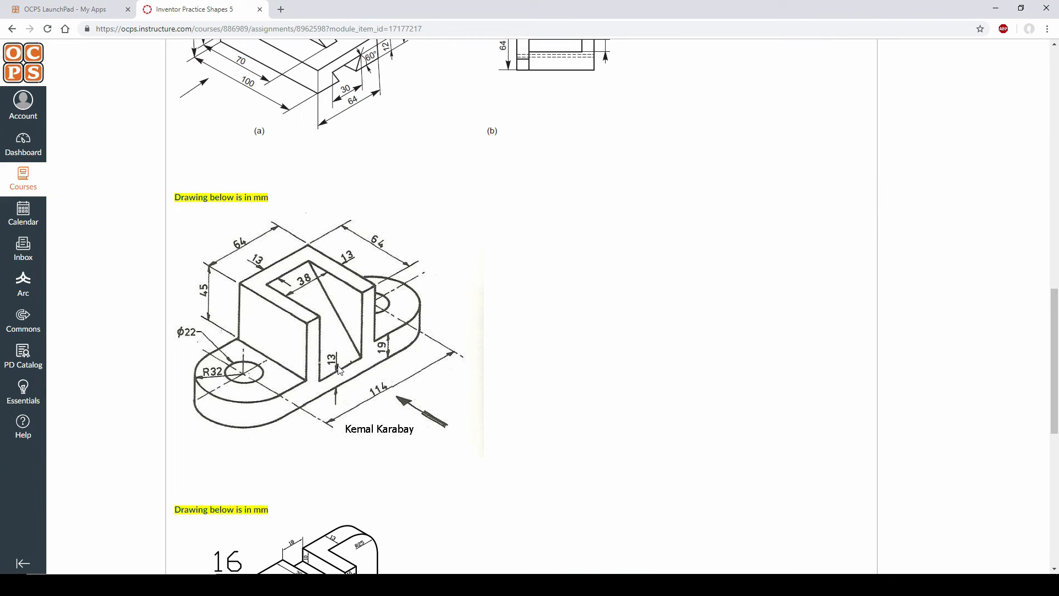
key(alt+Tab)
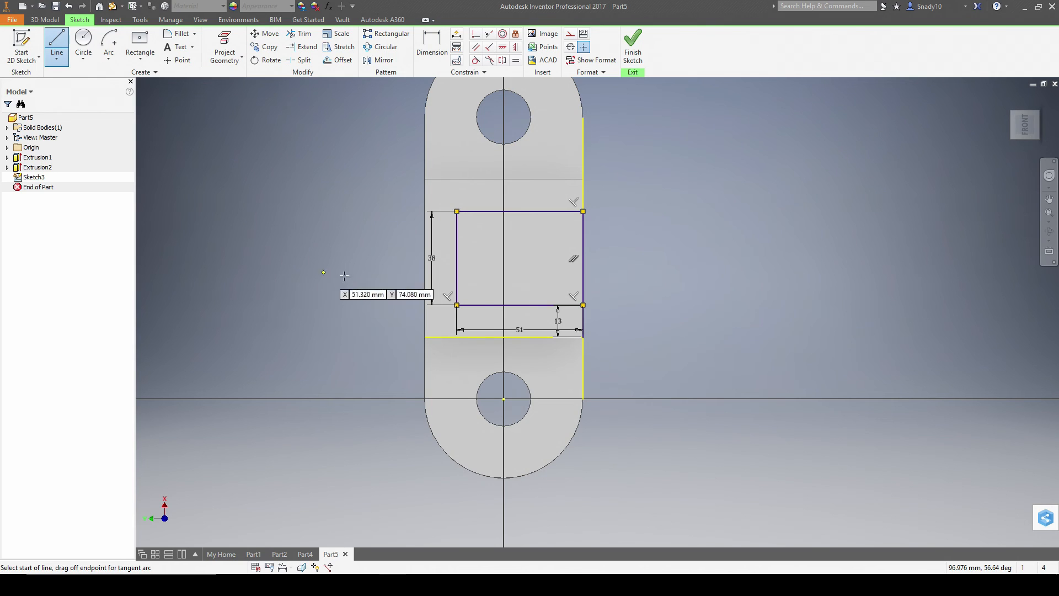
mouse_move(660, 316)
shift+middle_down()
mouse_move(662, 246)
mouse_move(594, 255)
shift+middle_up()
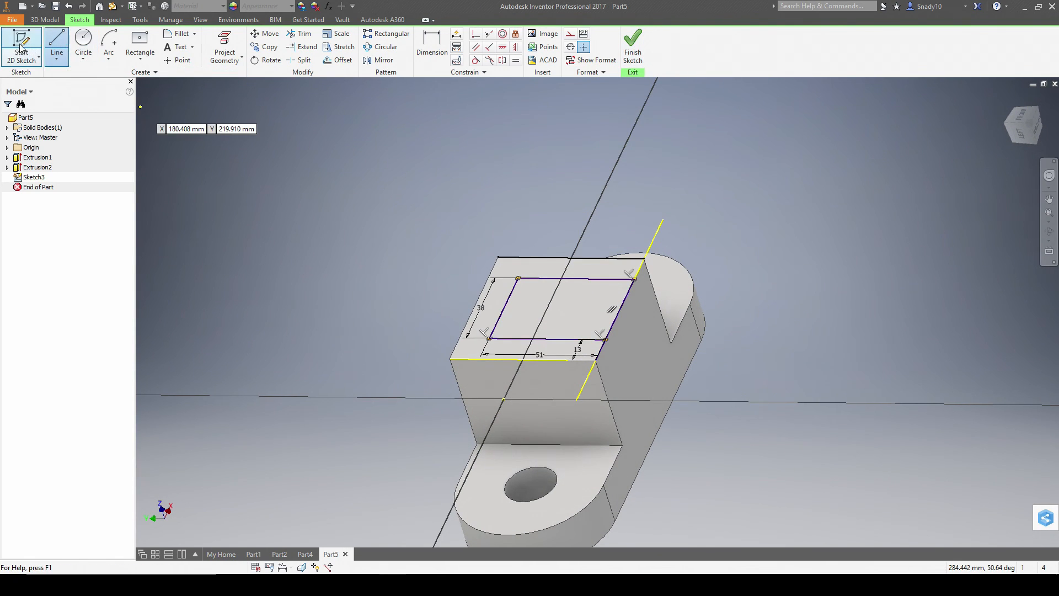
key(alt+Tab)
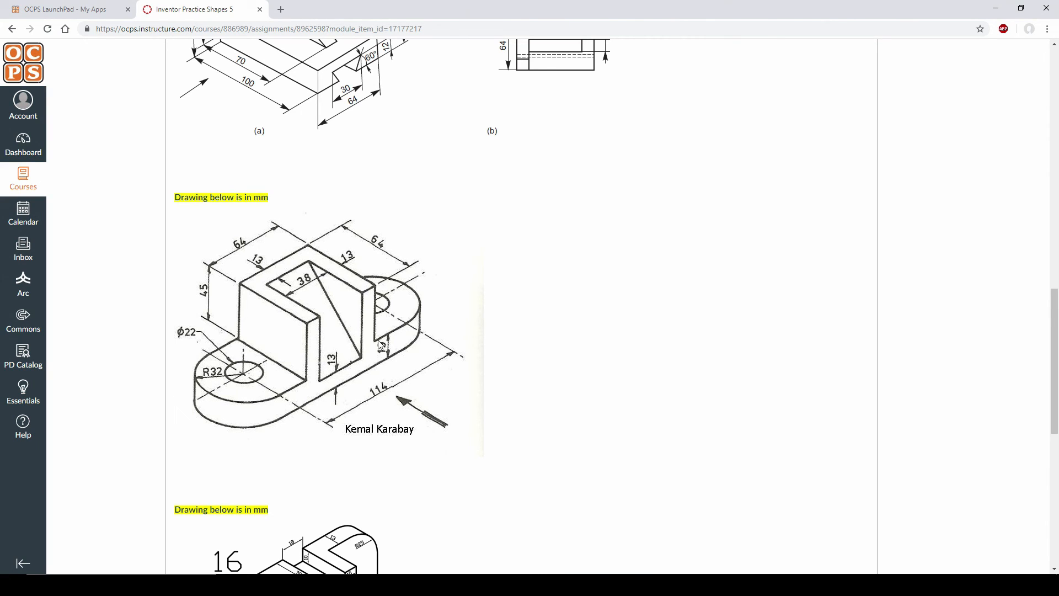
key(alt+Tab)
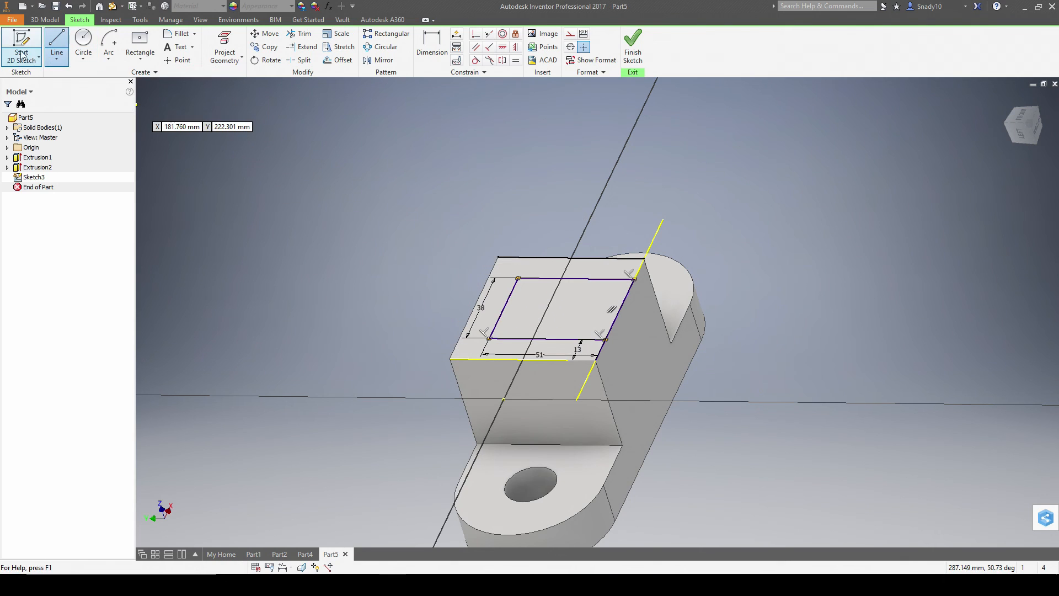
key(alt+Tab)
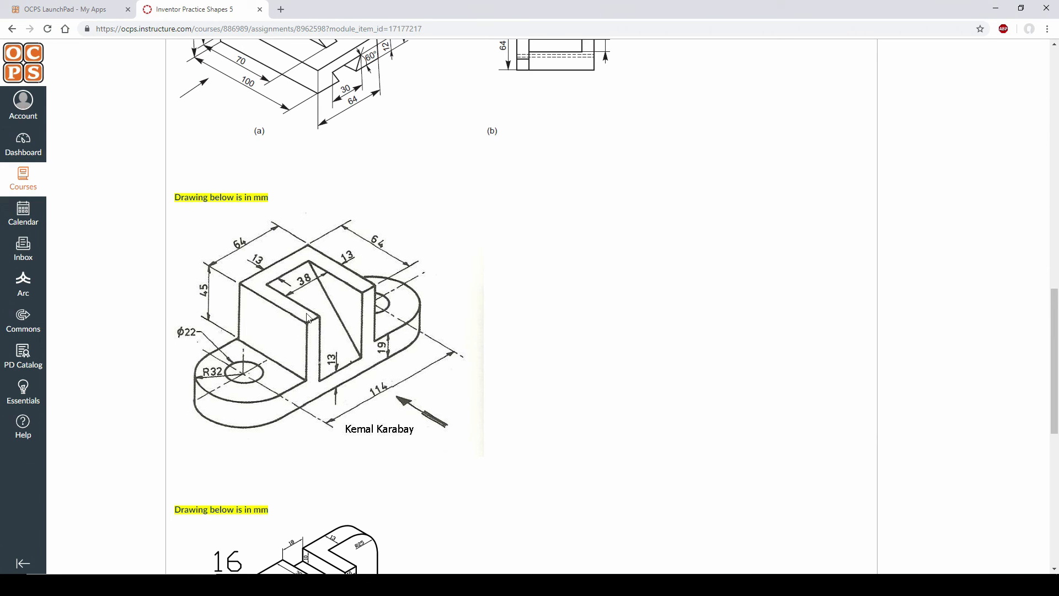
key(alt+Tab)
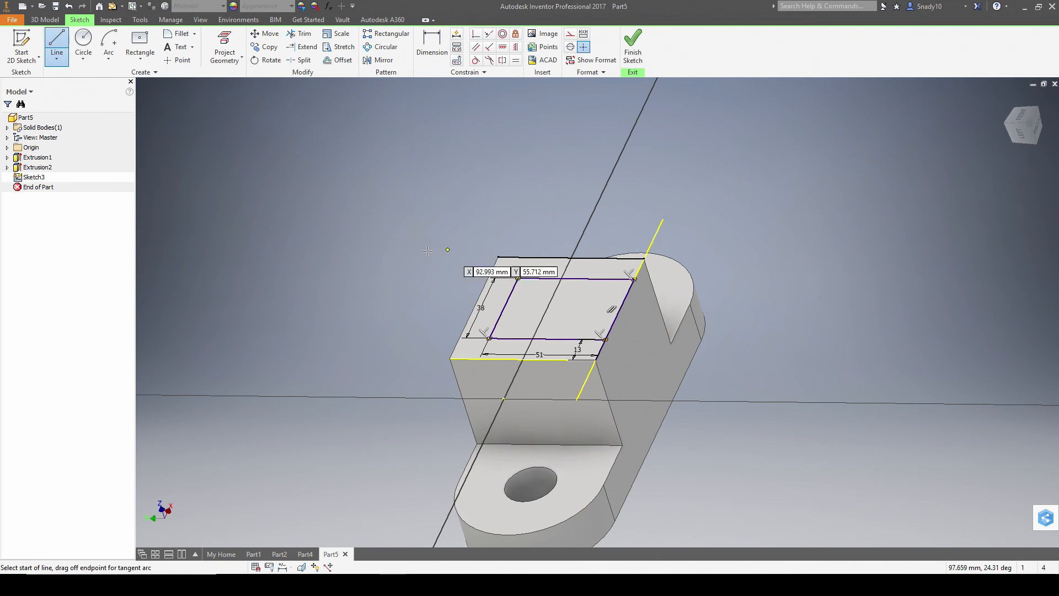
click(633, 44)
- Cut-extrude the rectangle 45+6 mm down through the block, leaving a U-shaped upright
click(66, 45)
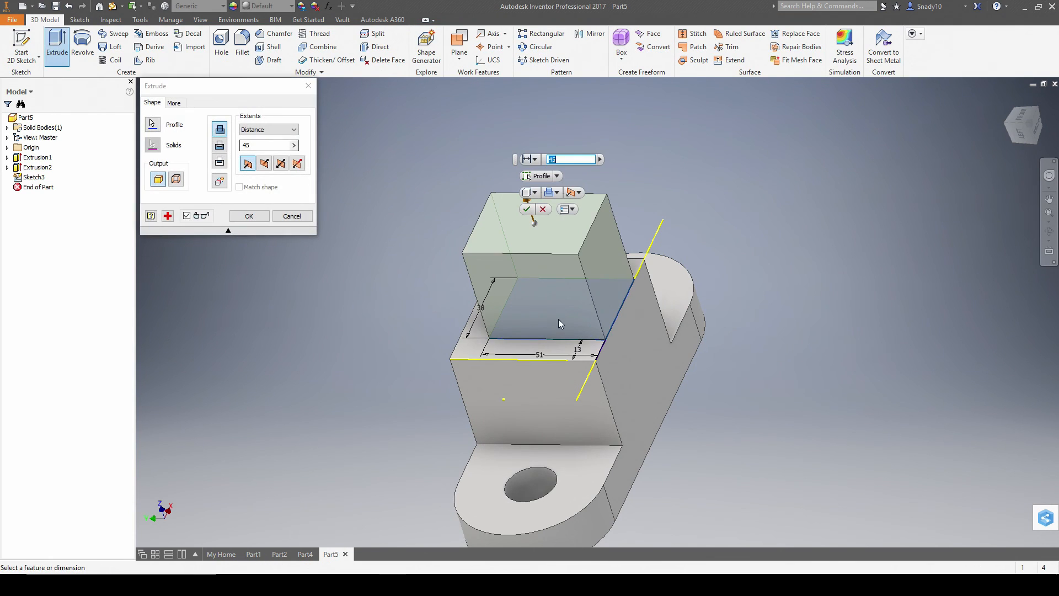
click(219, 145)
key(alt+Tab)
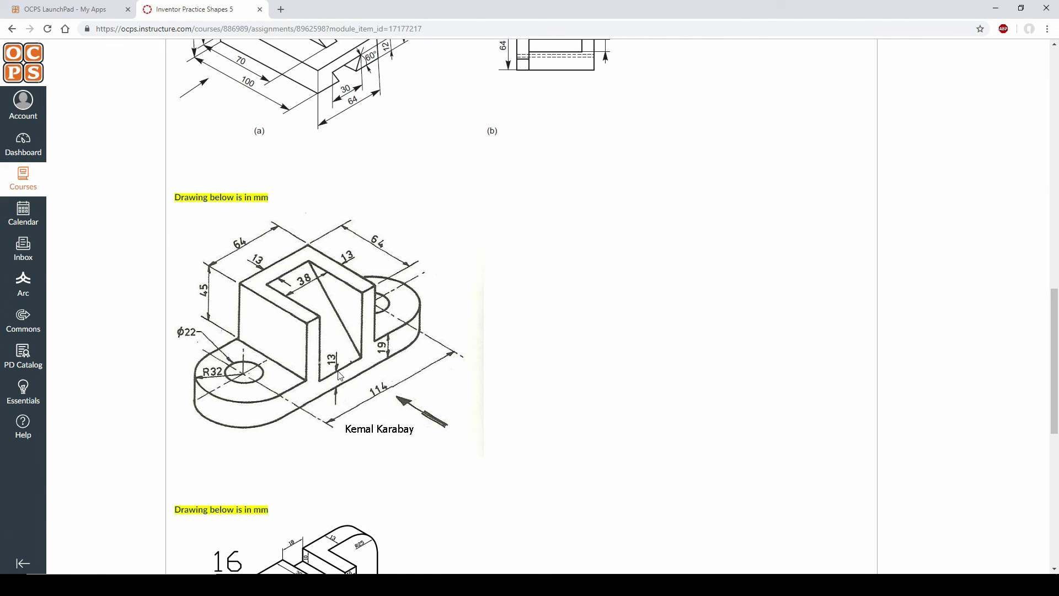
key(alt+Tab)
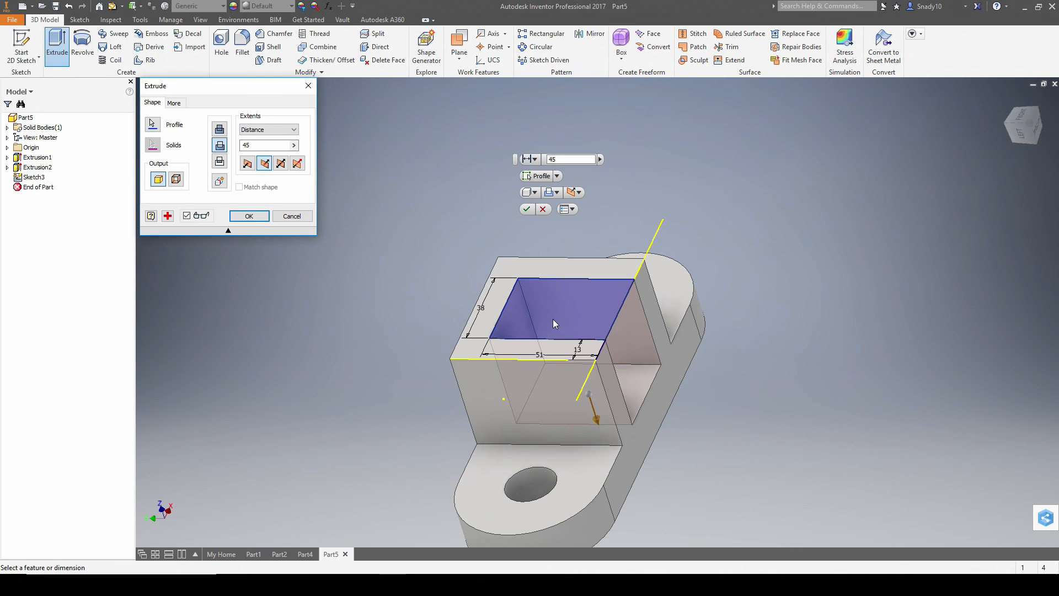
key(alt+Tab)
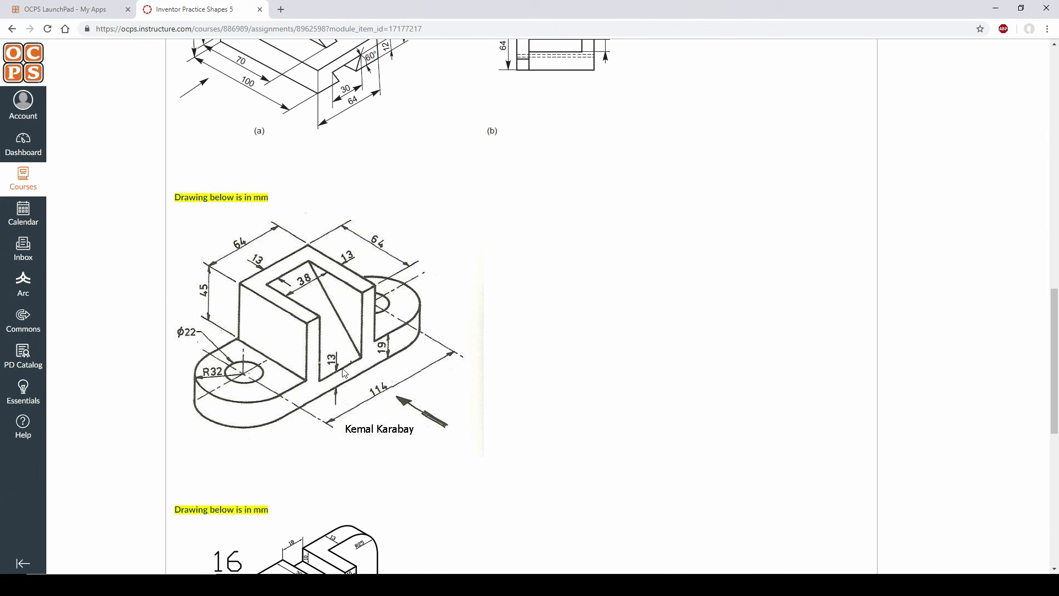
key(alt+Tab)
click(570, 160)
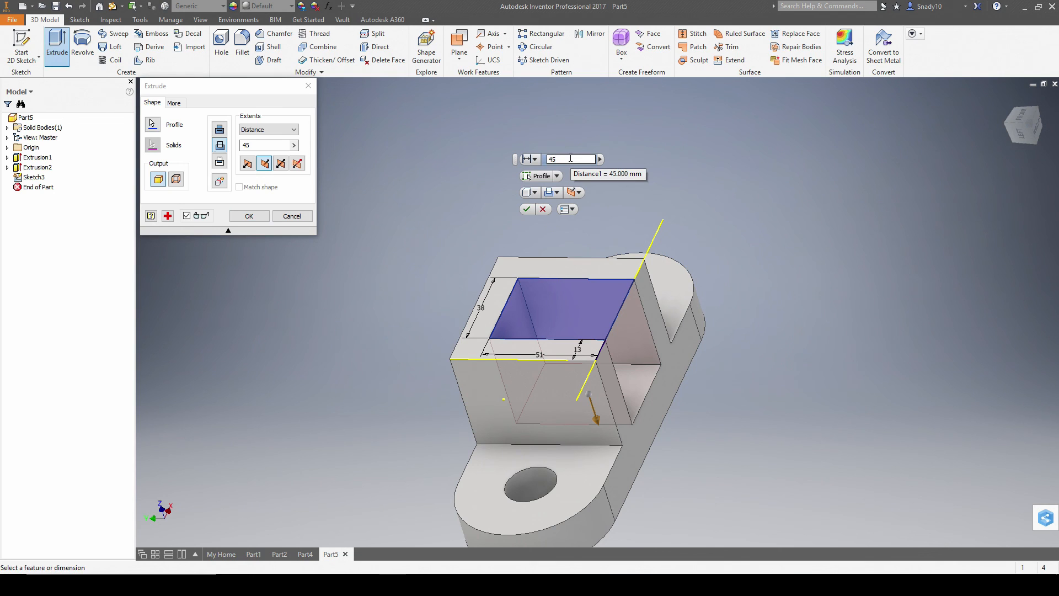
text(+6)
key(Return)
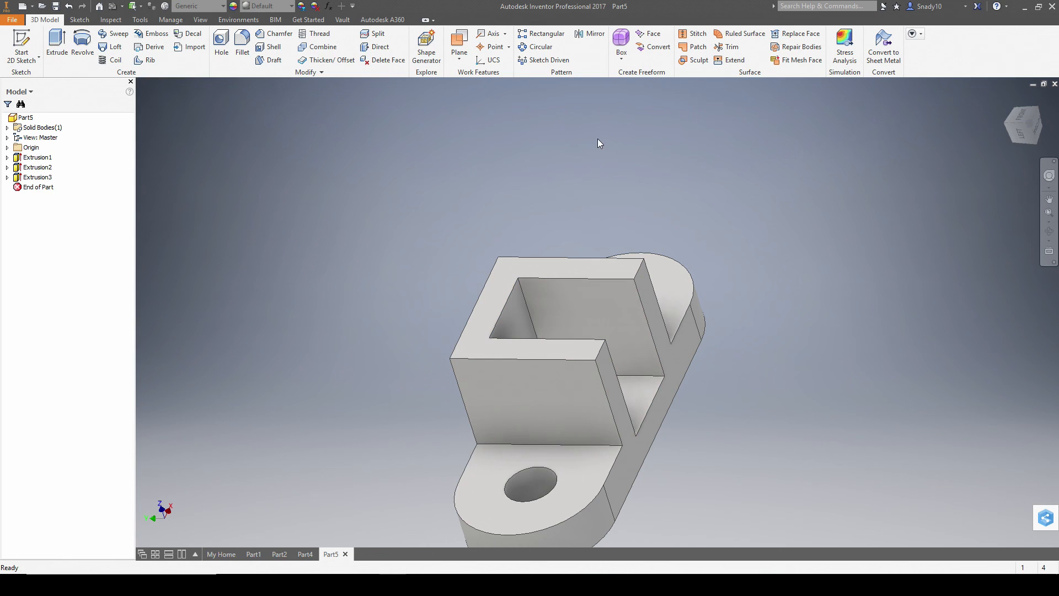
- Add a midplane work plane between the U-shaped upright's two side walls
click(1022, 123)
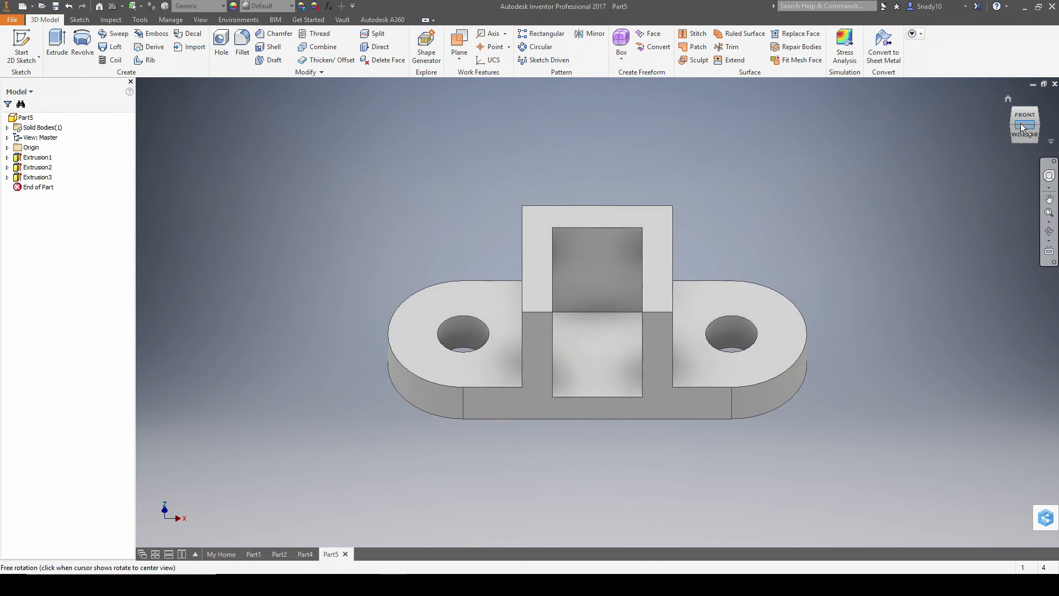
click(1014, 123)
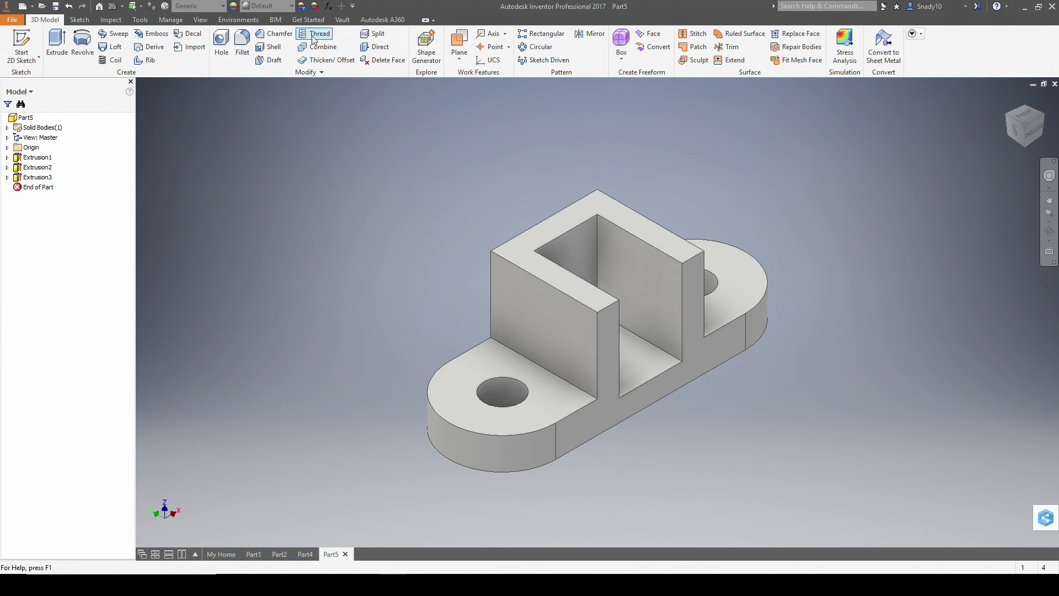
click(461, 59)
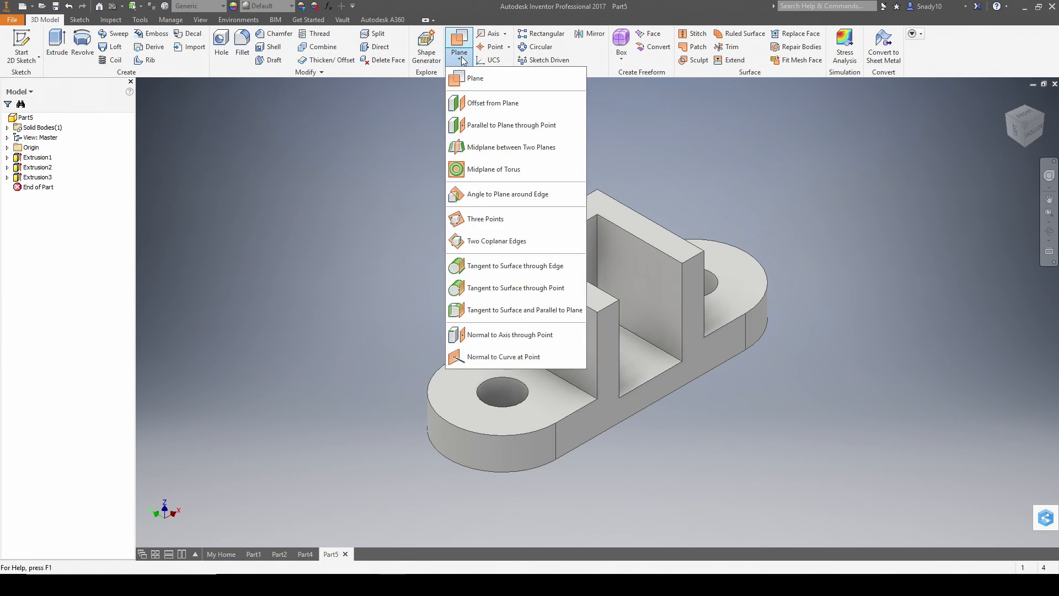
click(495, 148)
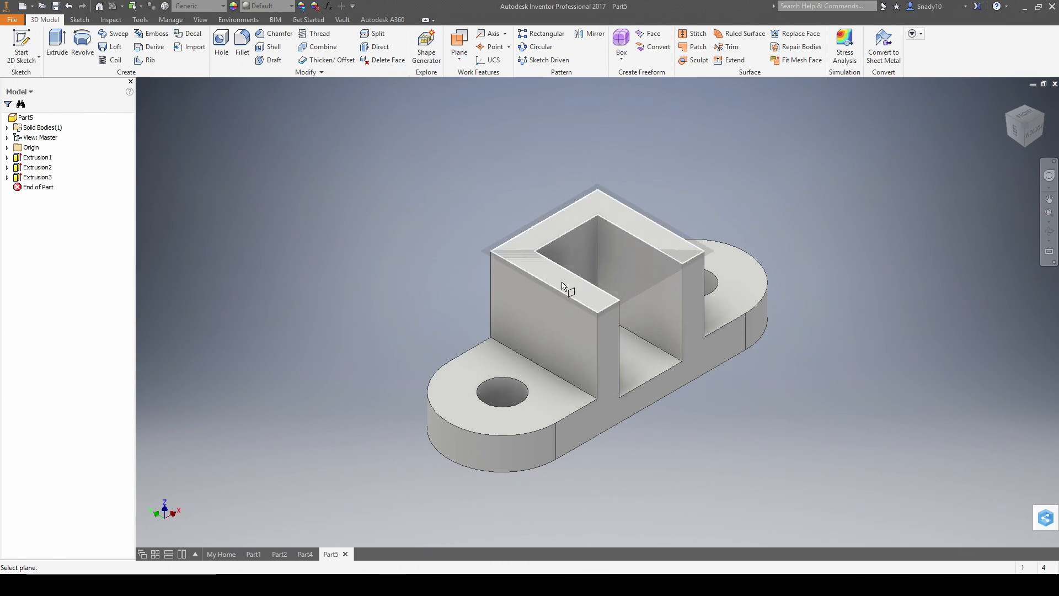
click(539, 305)
shift+middle_drag(773, 203, 728, 253)
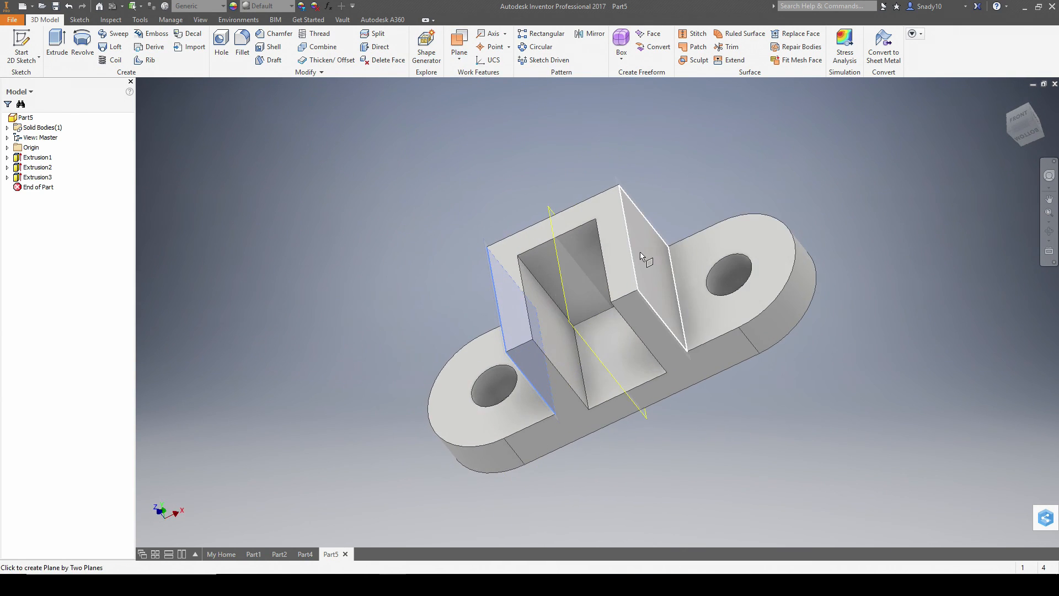
click(640, 254)
mouse_move(631, 261)
shift+middle_down()
mouse_move(669, 234)
mouse_move(663, 218)
shift+middle_up()
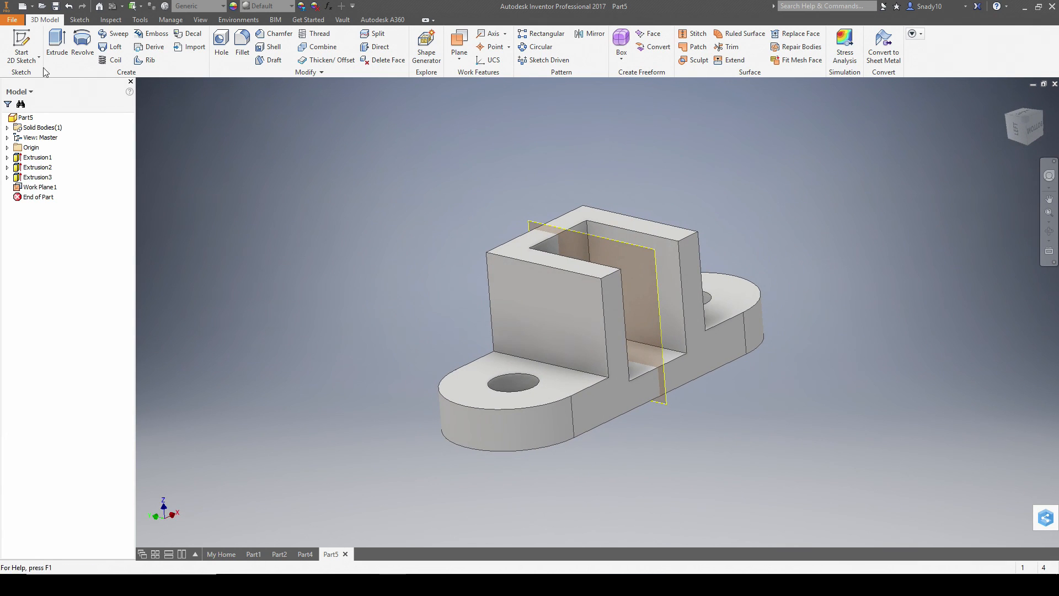
click(20, 44)
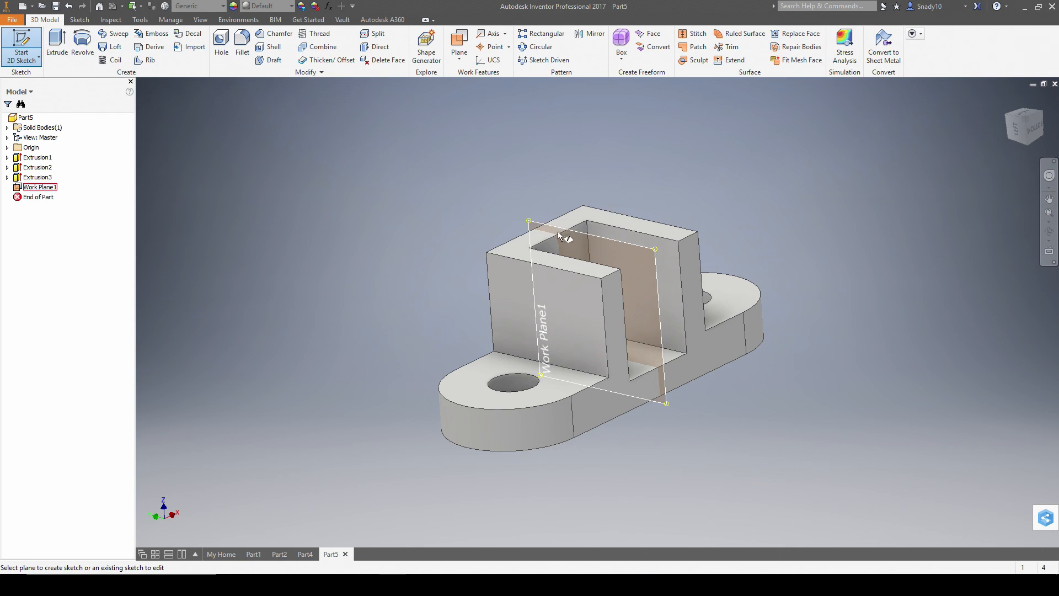
- Start a sketch on Work Plane1 and slice the graphics to reveal the notch section
click(586, 238)
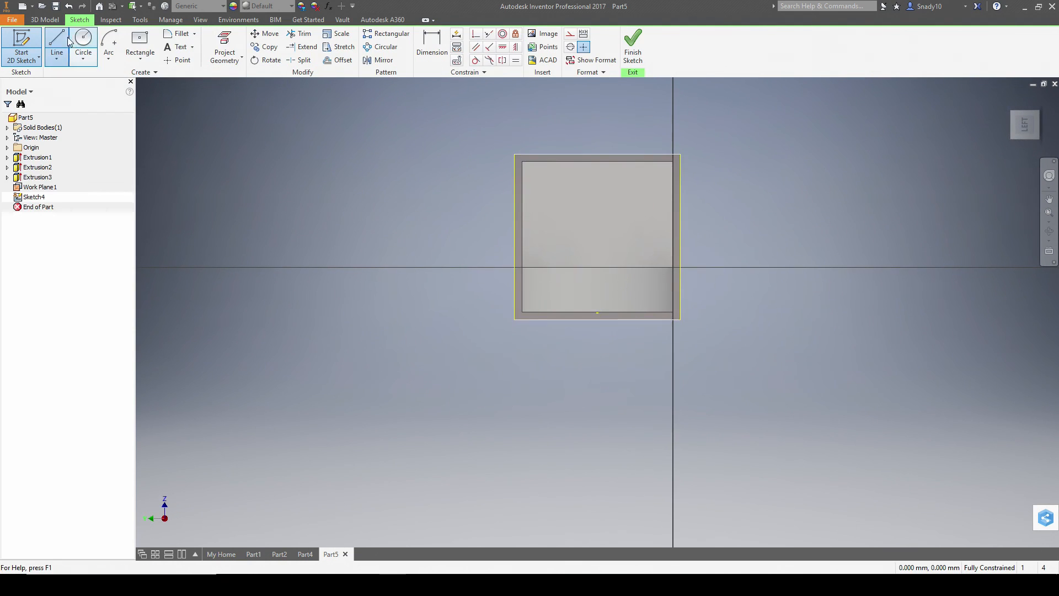
key(F7)
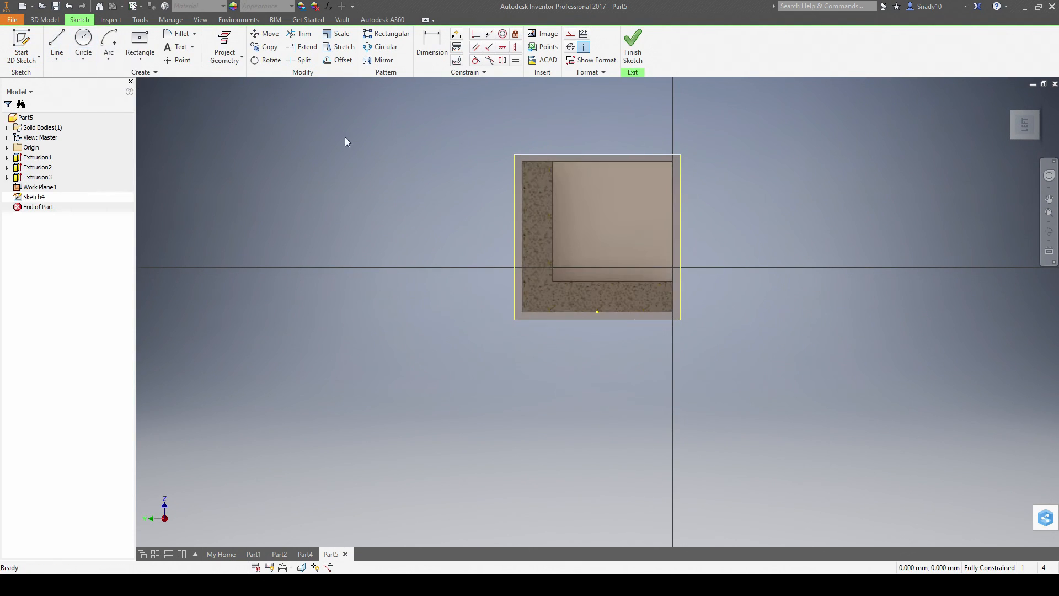
middle_drag(640, 162, 536, 230)
- Draw the triangle from the notch's inner corner to the bottom-right corner, then finish the sketch
click(57, 45)
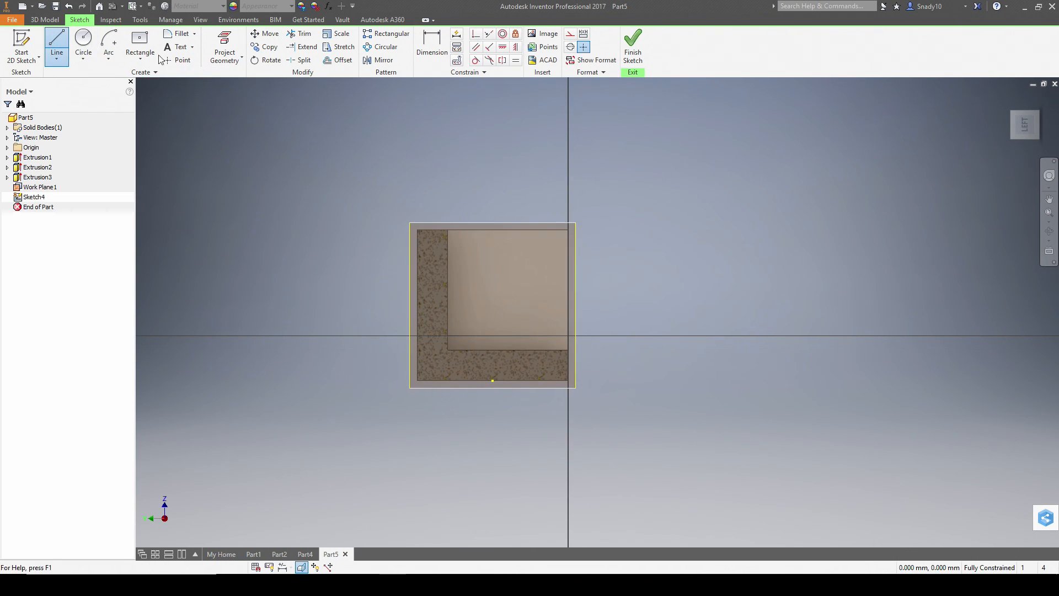
click(448, 230)
click(568, 349)
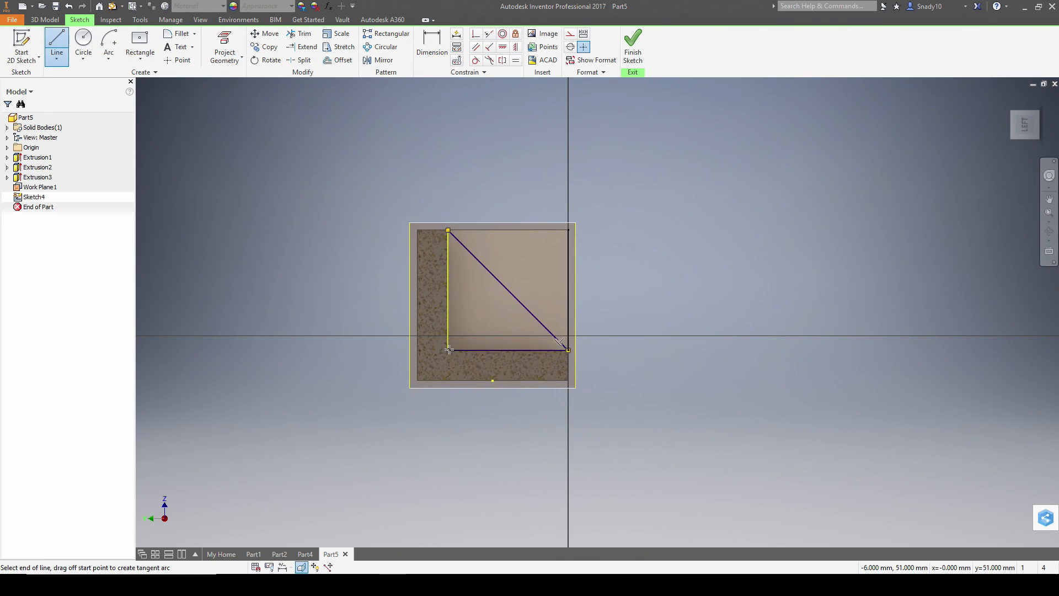
click(447, 230)
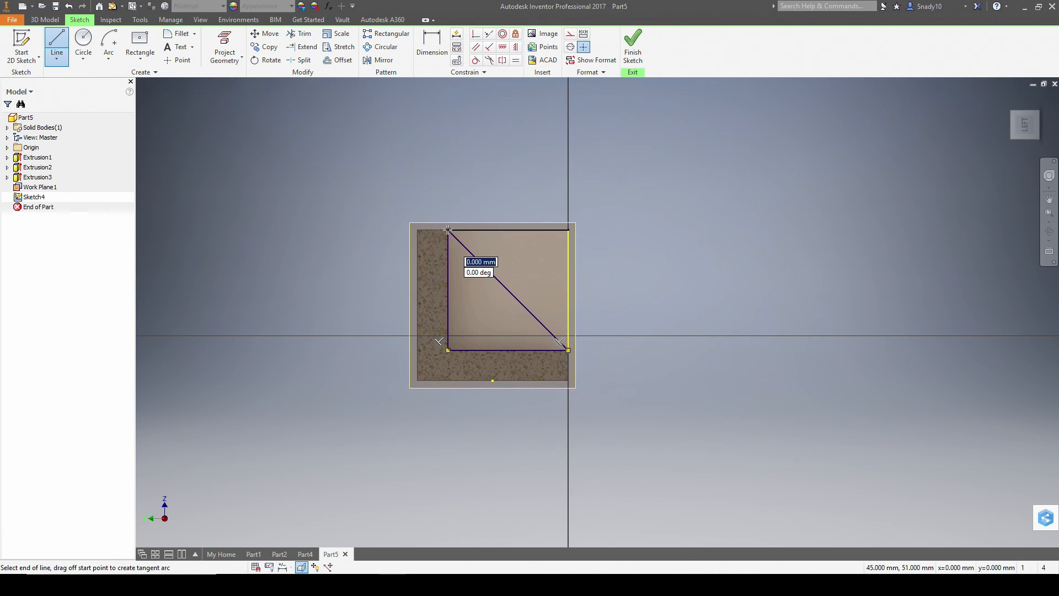
click(633, 49)
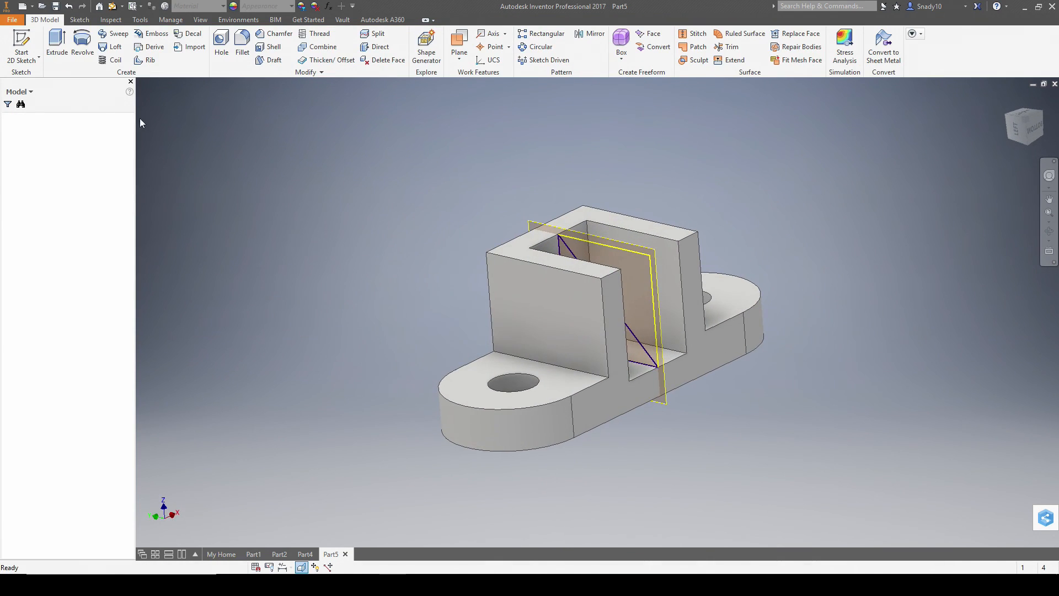
- Extrude the triangle profile symmetrically with a distance of 3 to form the wedge
click(56, 48)
click(560, 251)
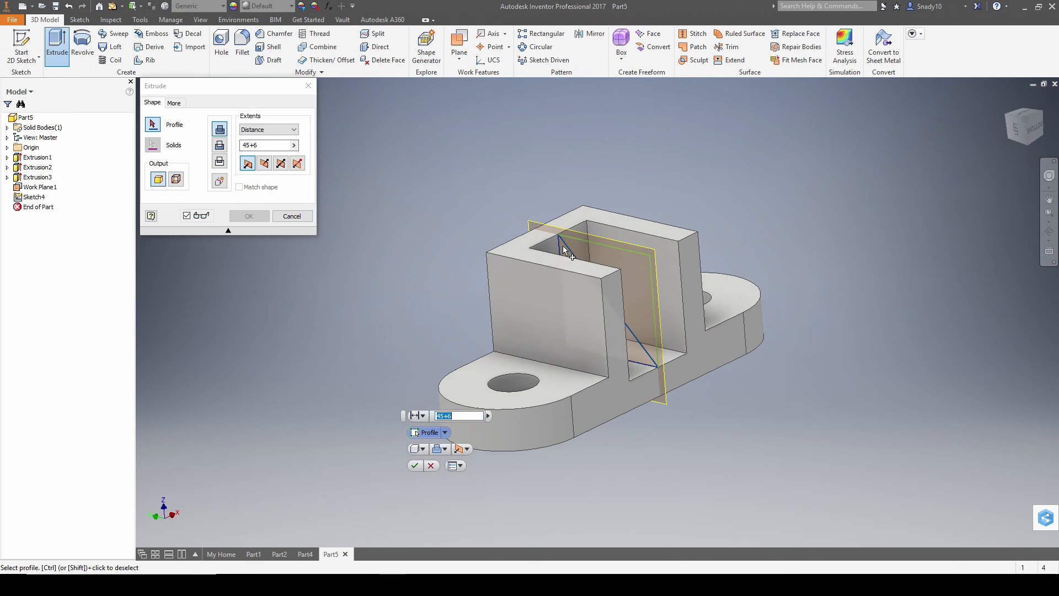
click(280, 164)
shift+middle_drag(753, 187, 709, 200)
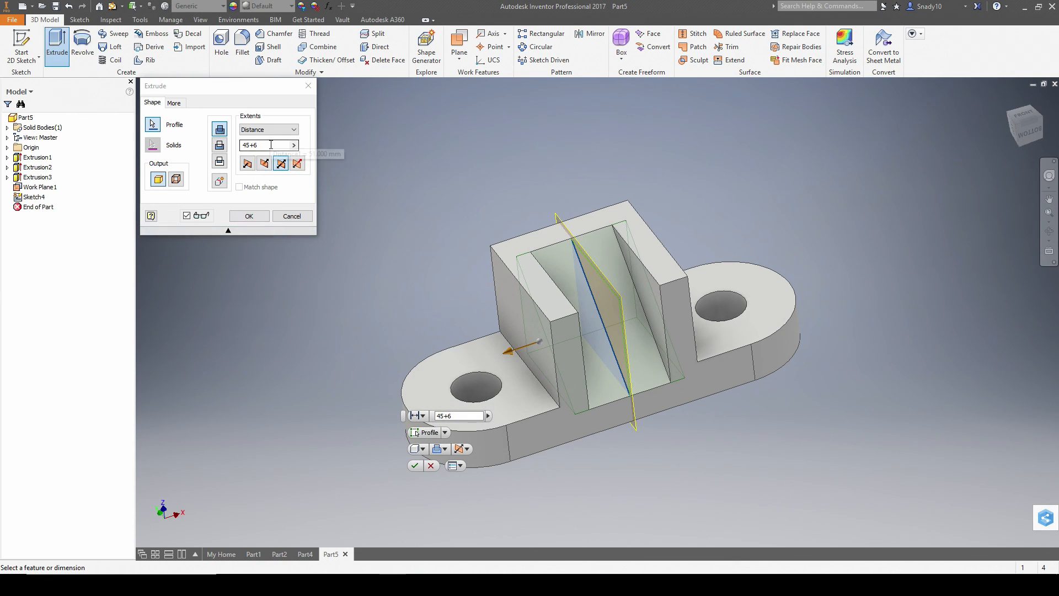
key(alt+Tab)
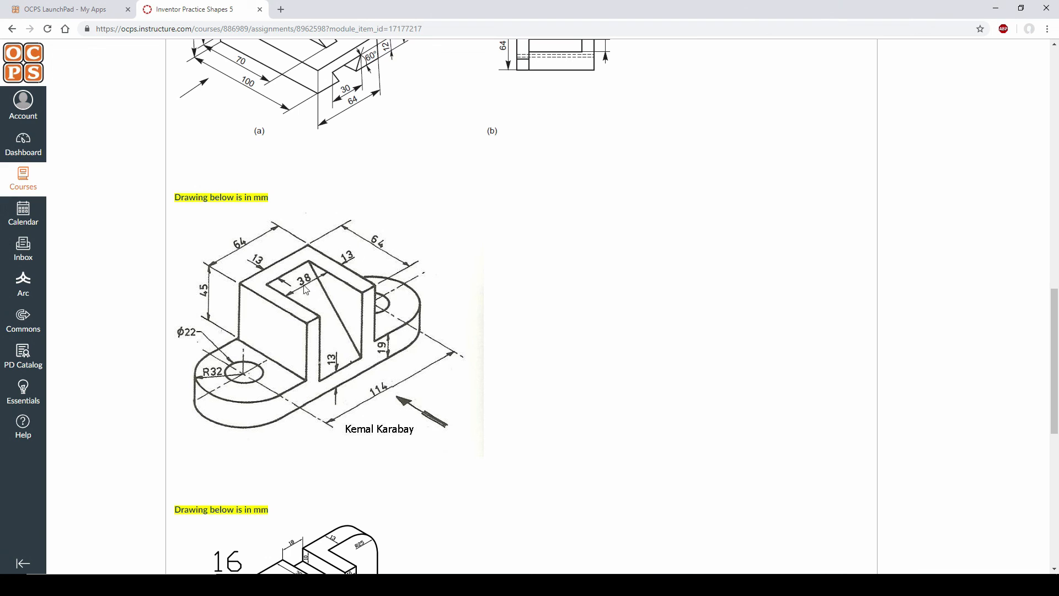
key(alt+Tab)
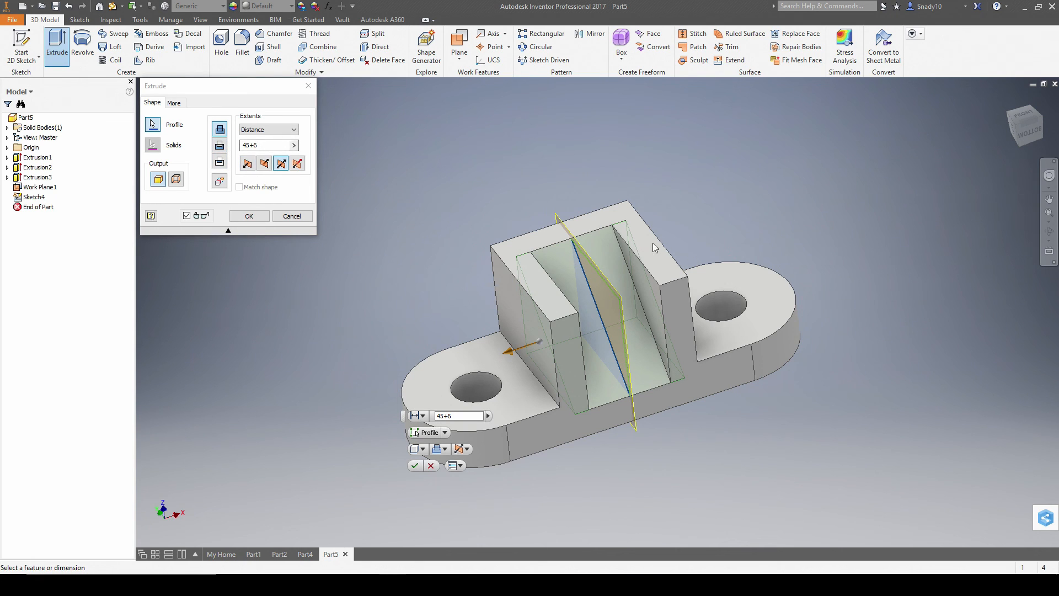
drag(278, 144, 206, 141)
text(38)
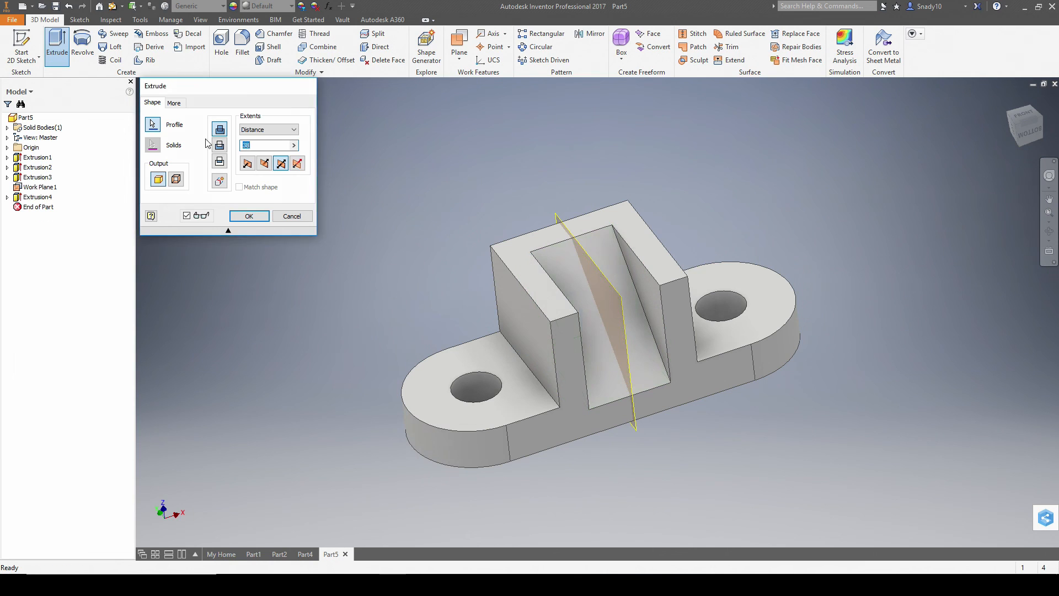
key(Return)
- Hide Work Plane1 by turning off its visibility
right_click(39, 187)
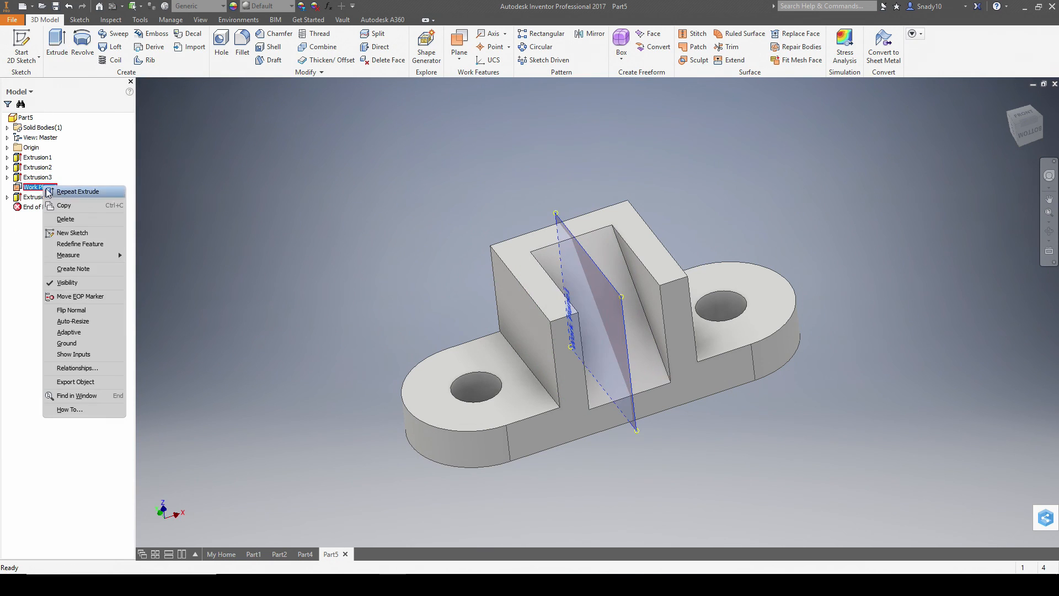
click(77, 283)
shift+middle_drag(684, 381, 779, 343)
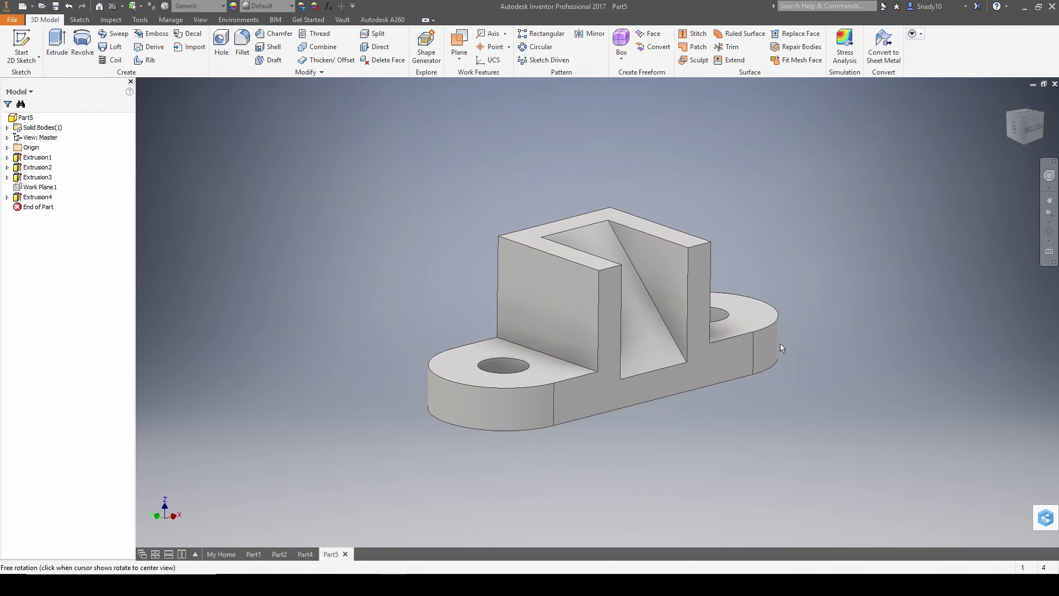
- Apply a magenta colour override to the whole part with Adjust appearance
click(1008, 99)
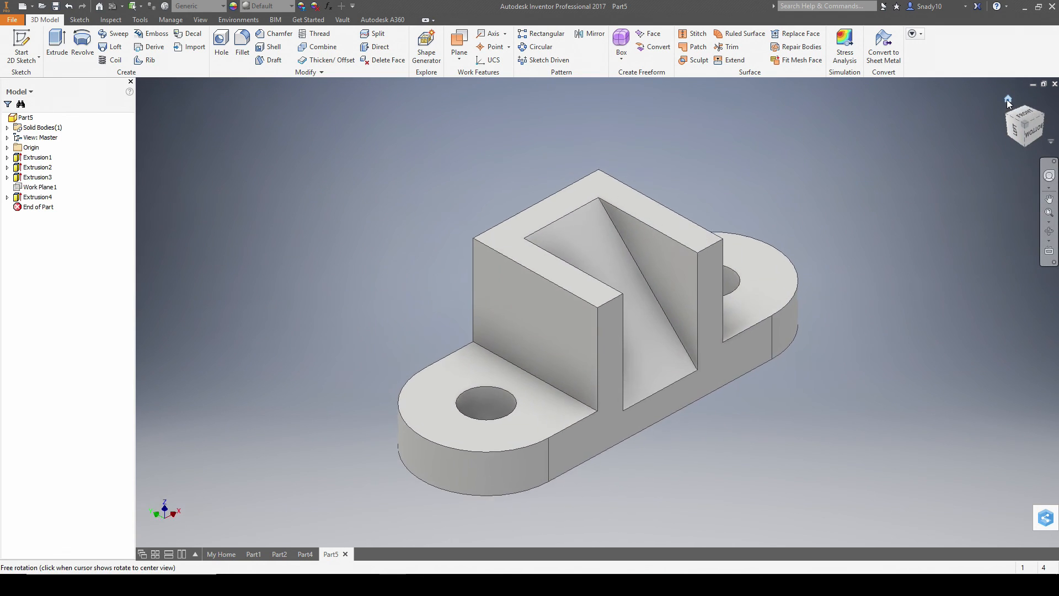
key(alt+Tab)
key(alt+Tab)
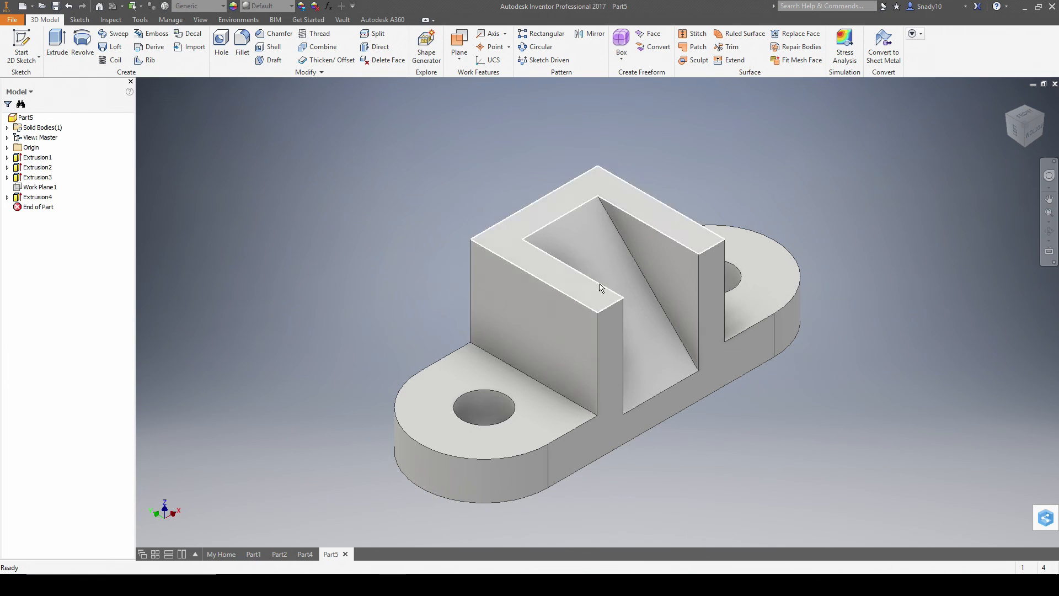
click(302, 9)
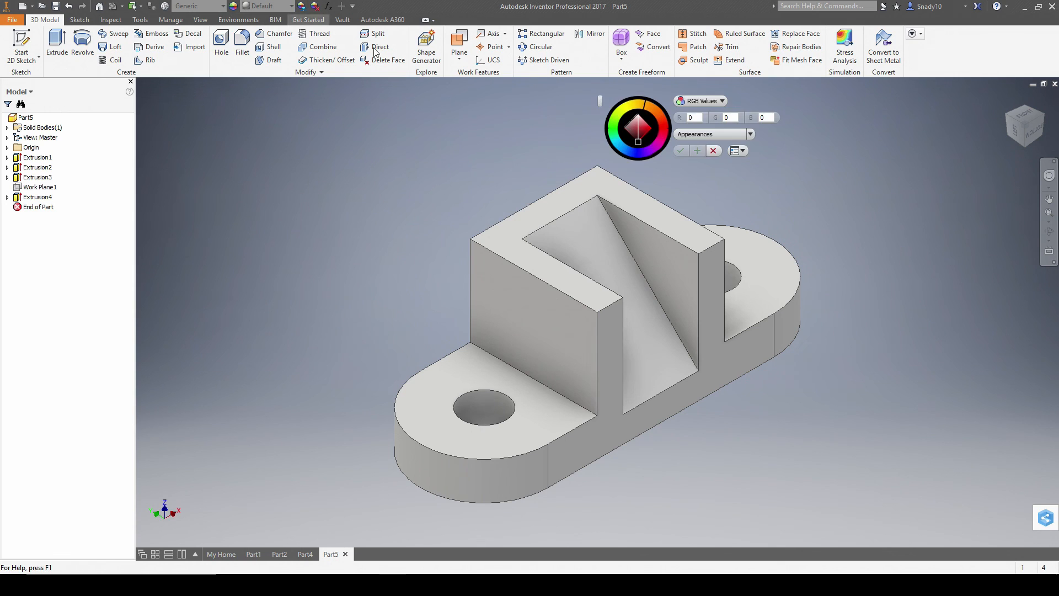
click(562, 183)
click(640, 150)
click(657, 148)
click(681, 155)
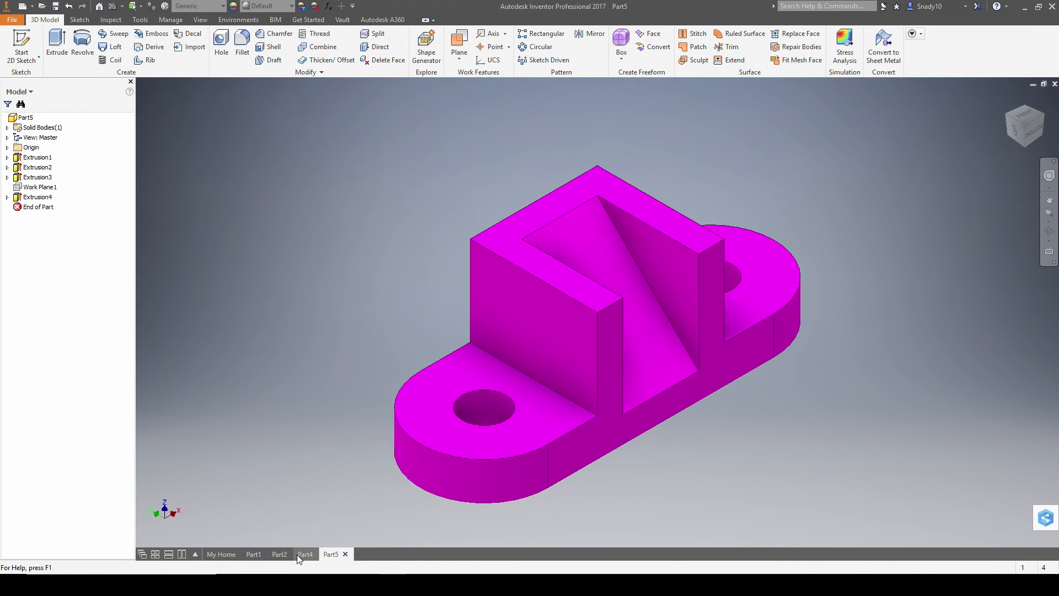
key(alt+Tab)
scroll(310, 293, down, 6)
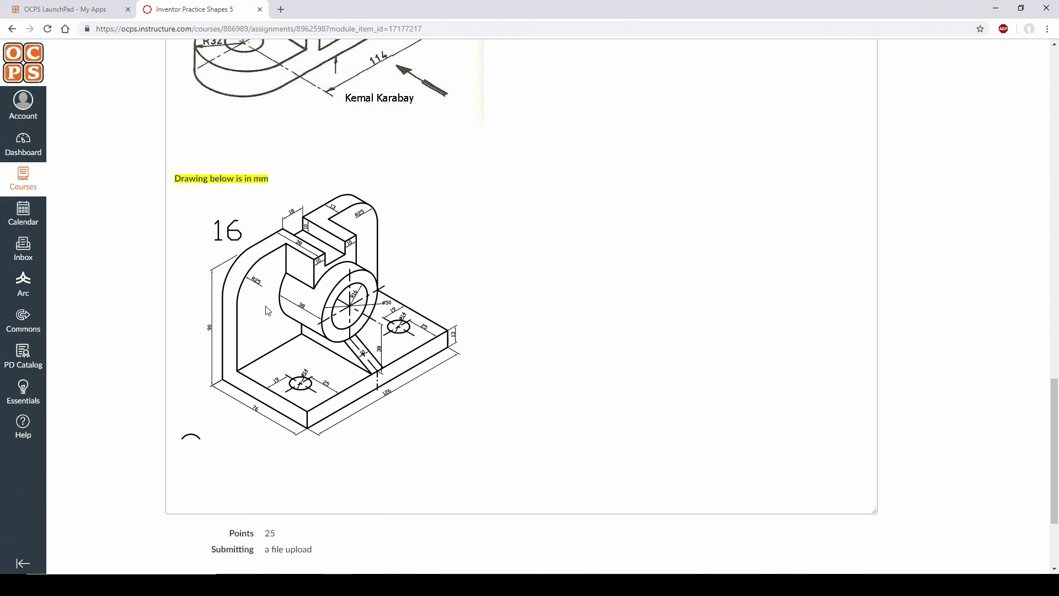
key(alt+Tab)
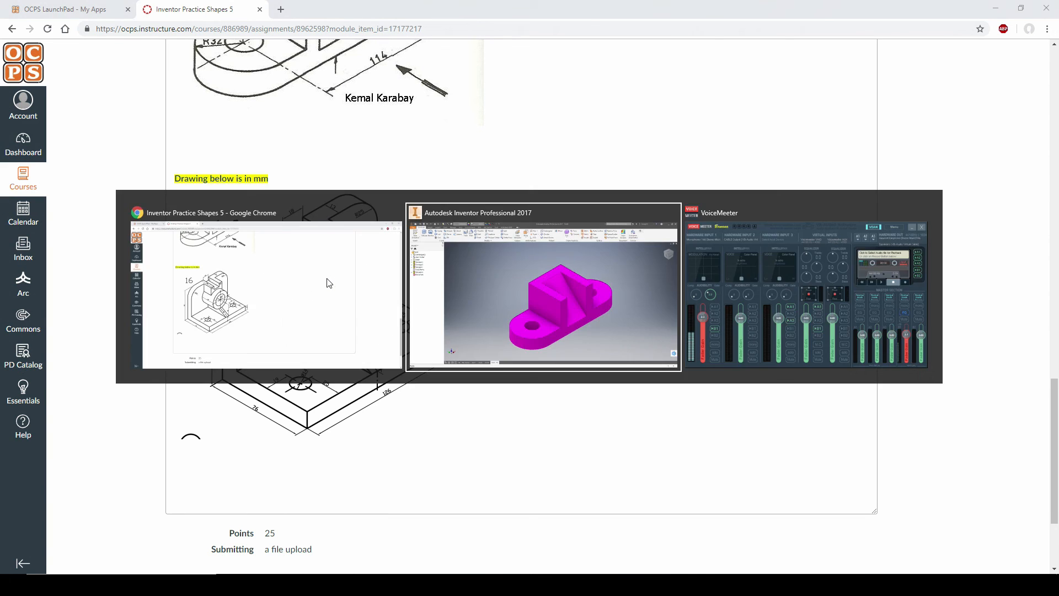